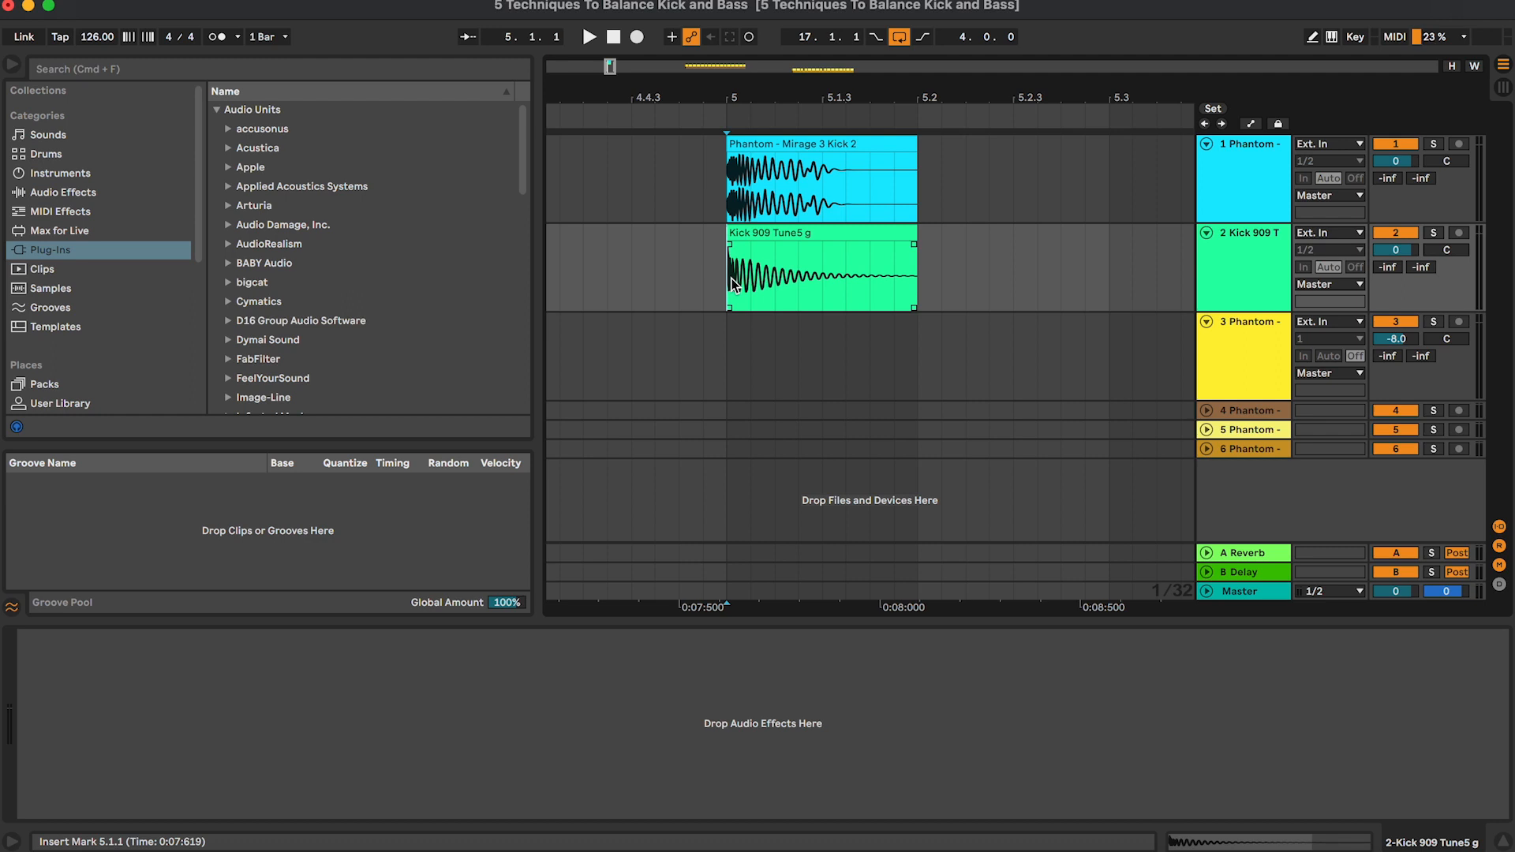
# - Examine and compare the waveforms of the Phantom - Mirage 3 Kick 2 and Kick 909 Tune5 g clips at bar 5
pyautogui.scroll(3, 734, 284)
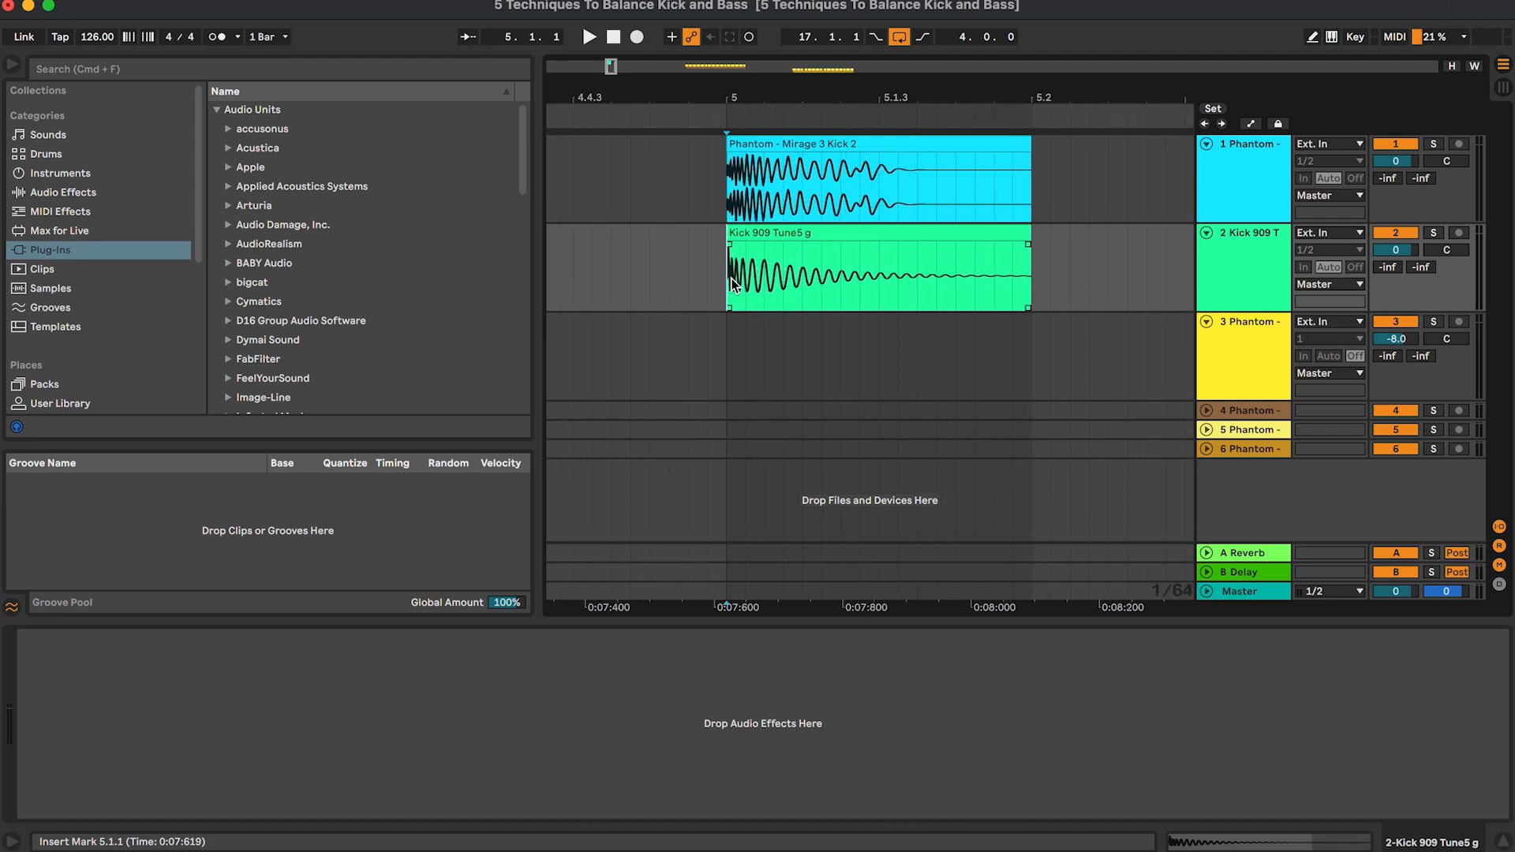
pyautogui.hscroll(2, 734, 284)
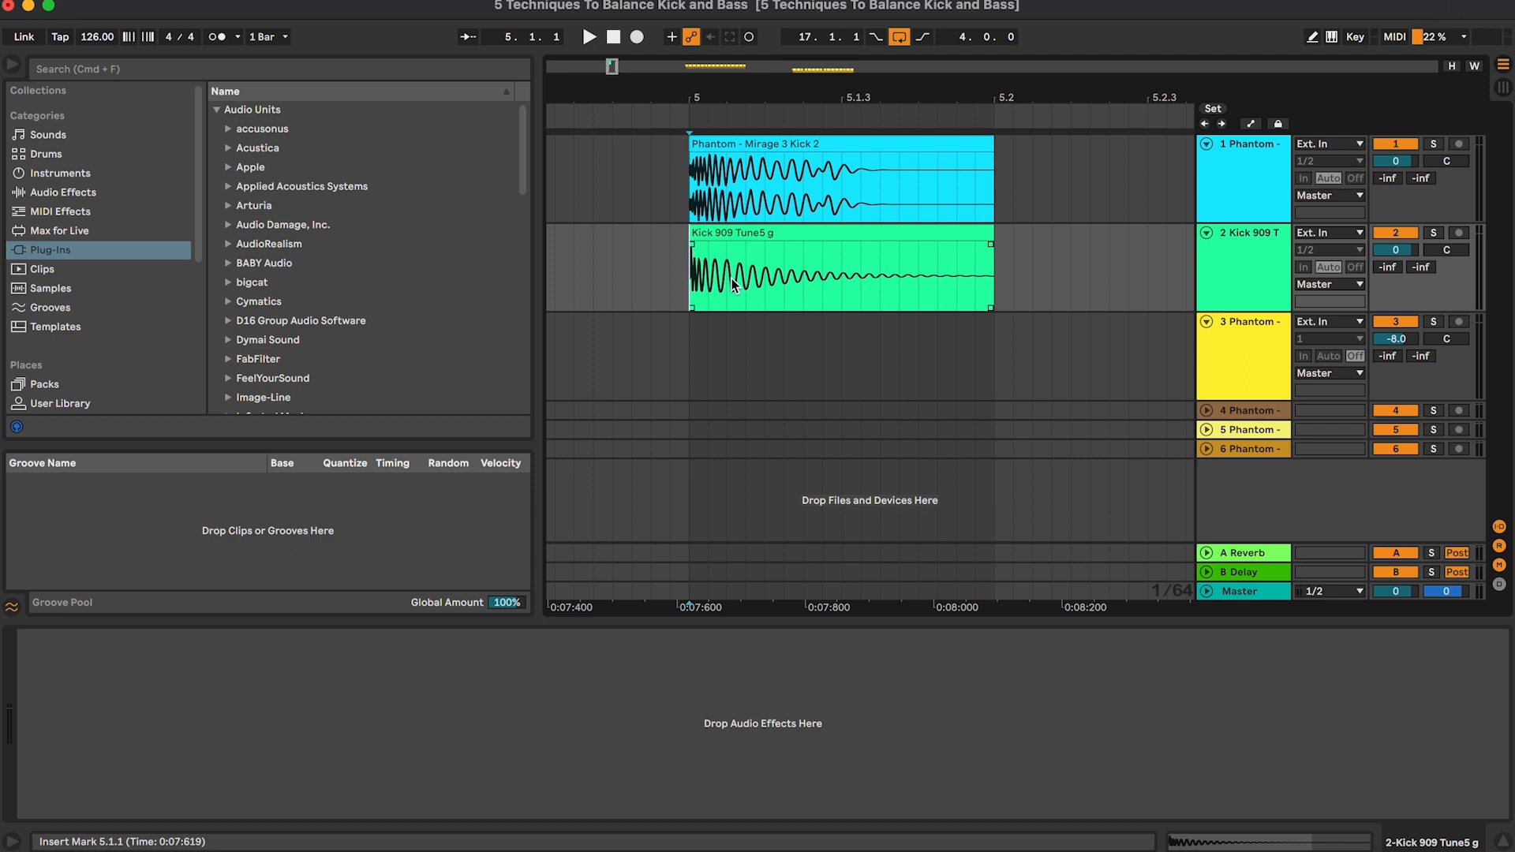
pyautogui.click(692, 180)
pyautogui.hscroll(1, 689, 175)
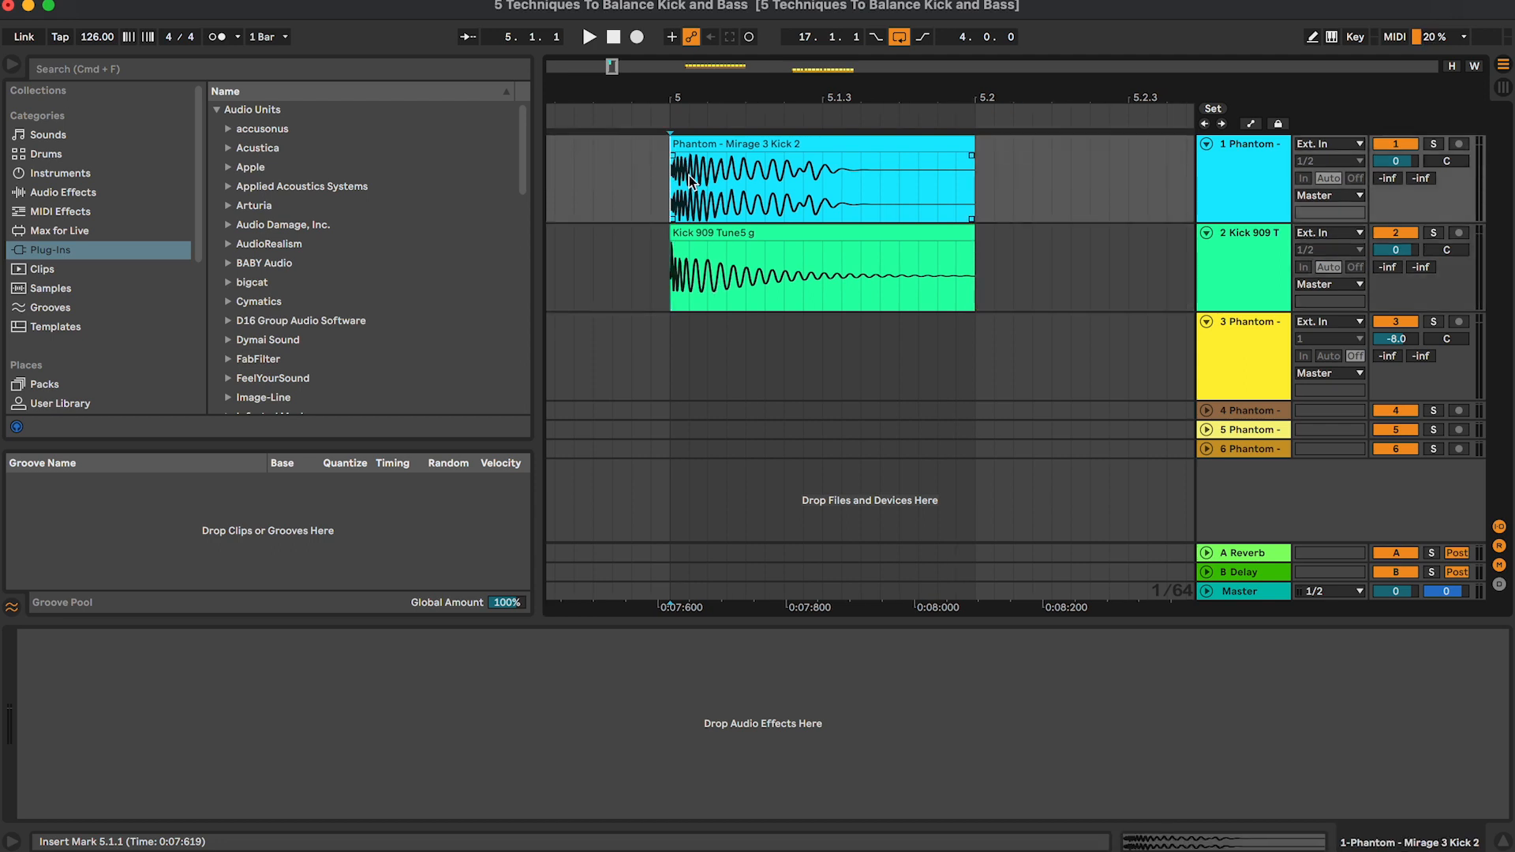
pyautogui.click(837, 196)
pyautogui.click(802, 146)
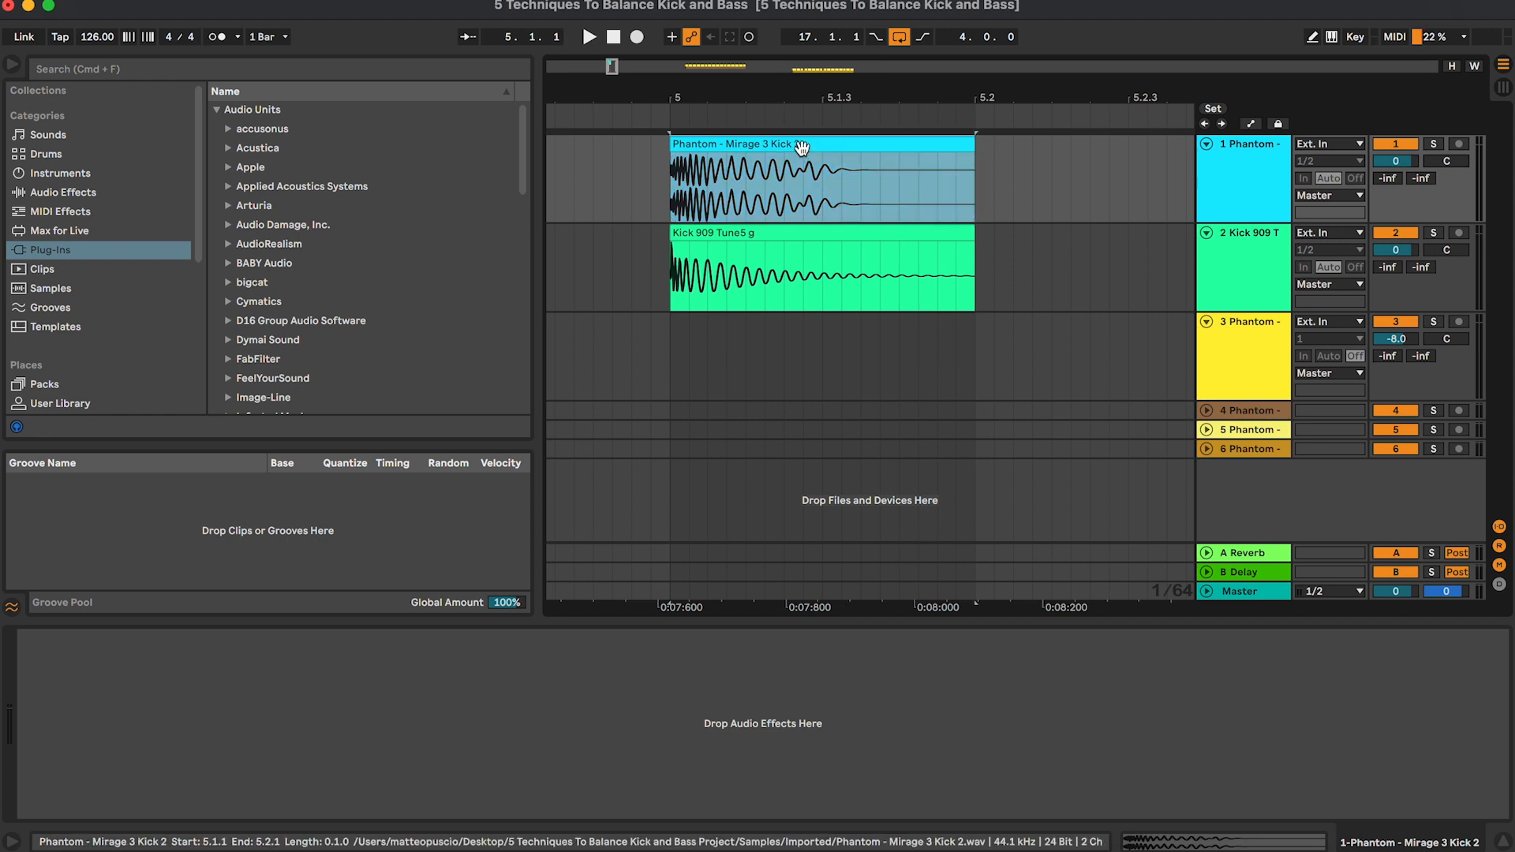
pyautogui.press('+')
pyautogui.click(786, 269)
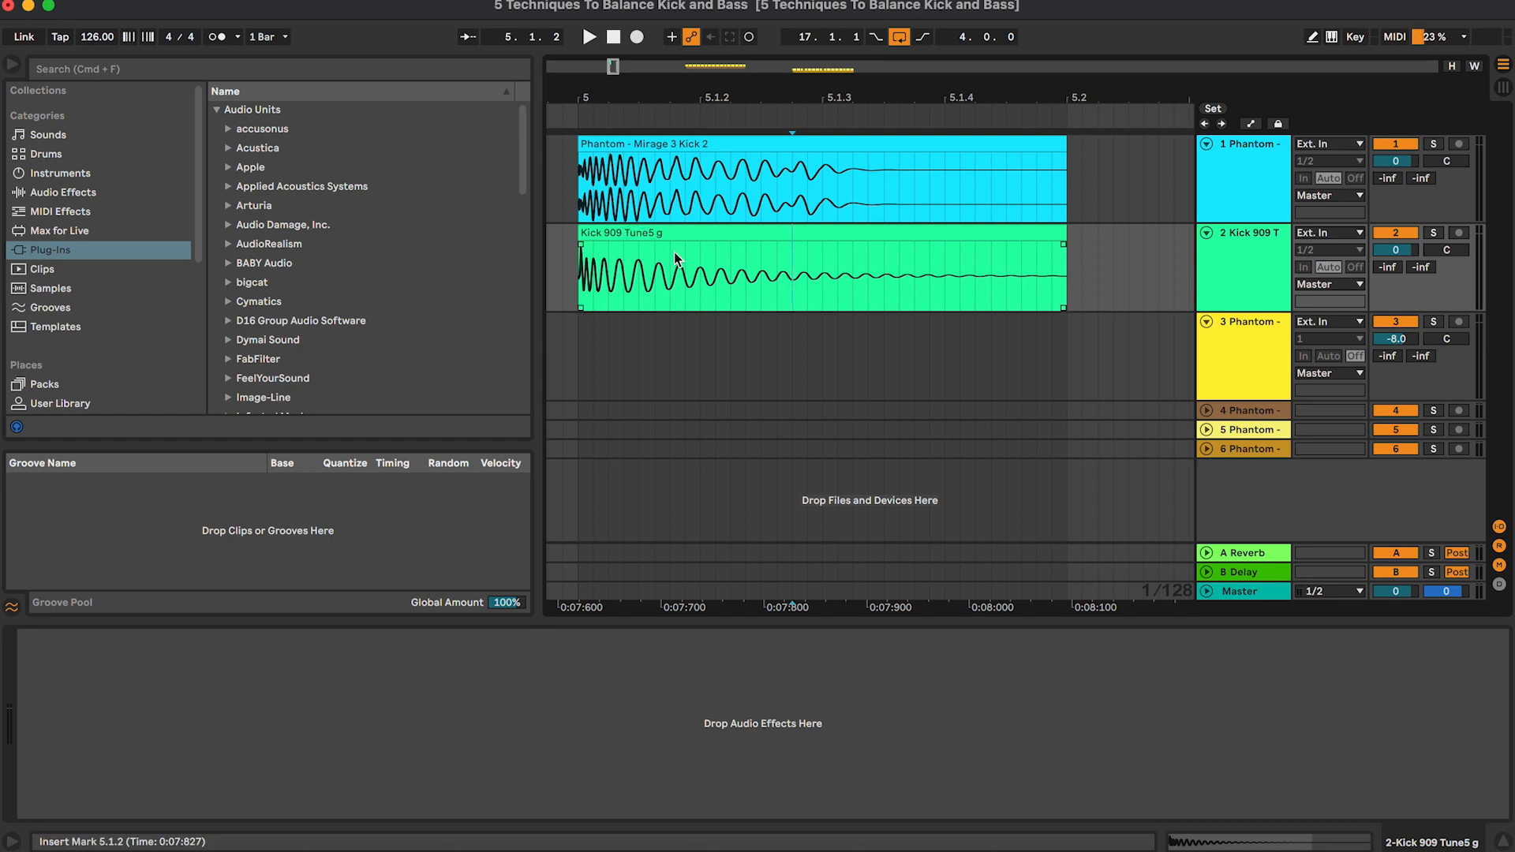
pyautogui.click(777, 186)
pyautogui.press('-')
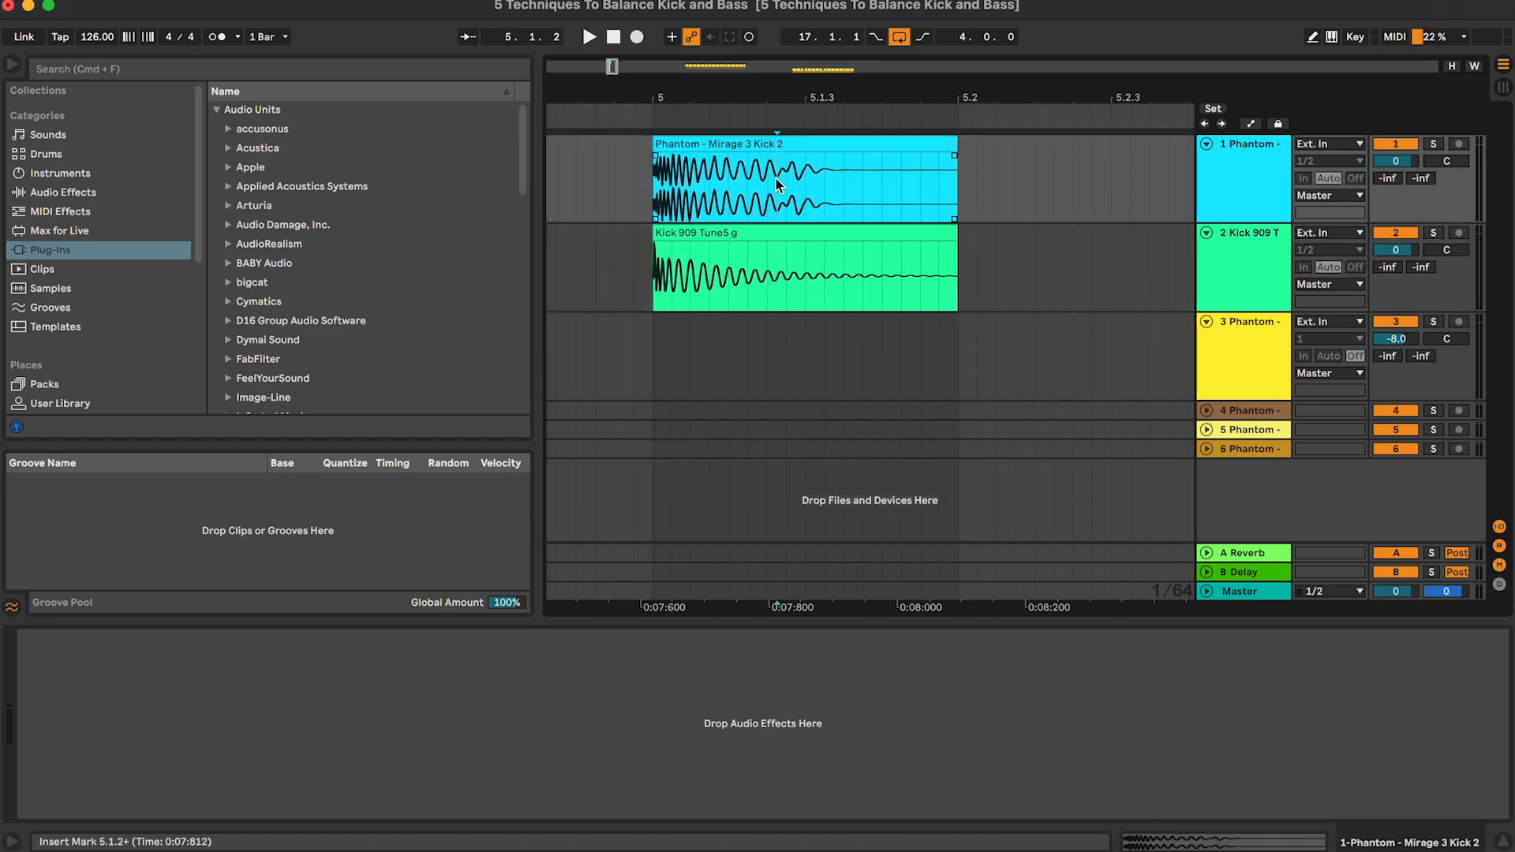
pyautogui.hscroll(1, 775, 179)
# - Play the Phantom kick clip and the Kick 909 clip from bar 5, one after the other
pyautogui.click(615, 171)
pyautogui.press('space')
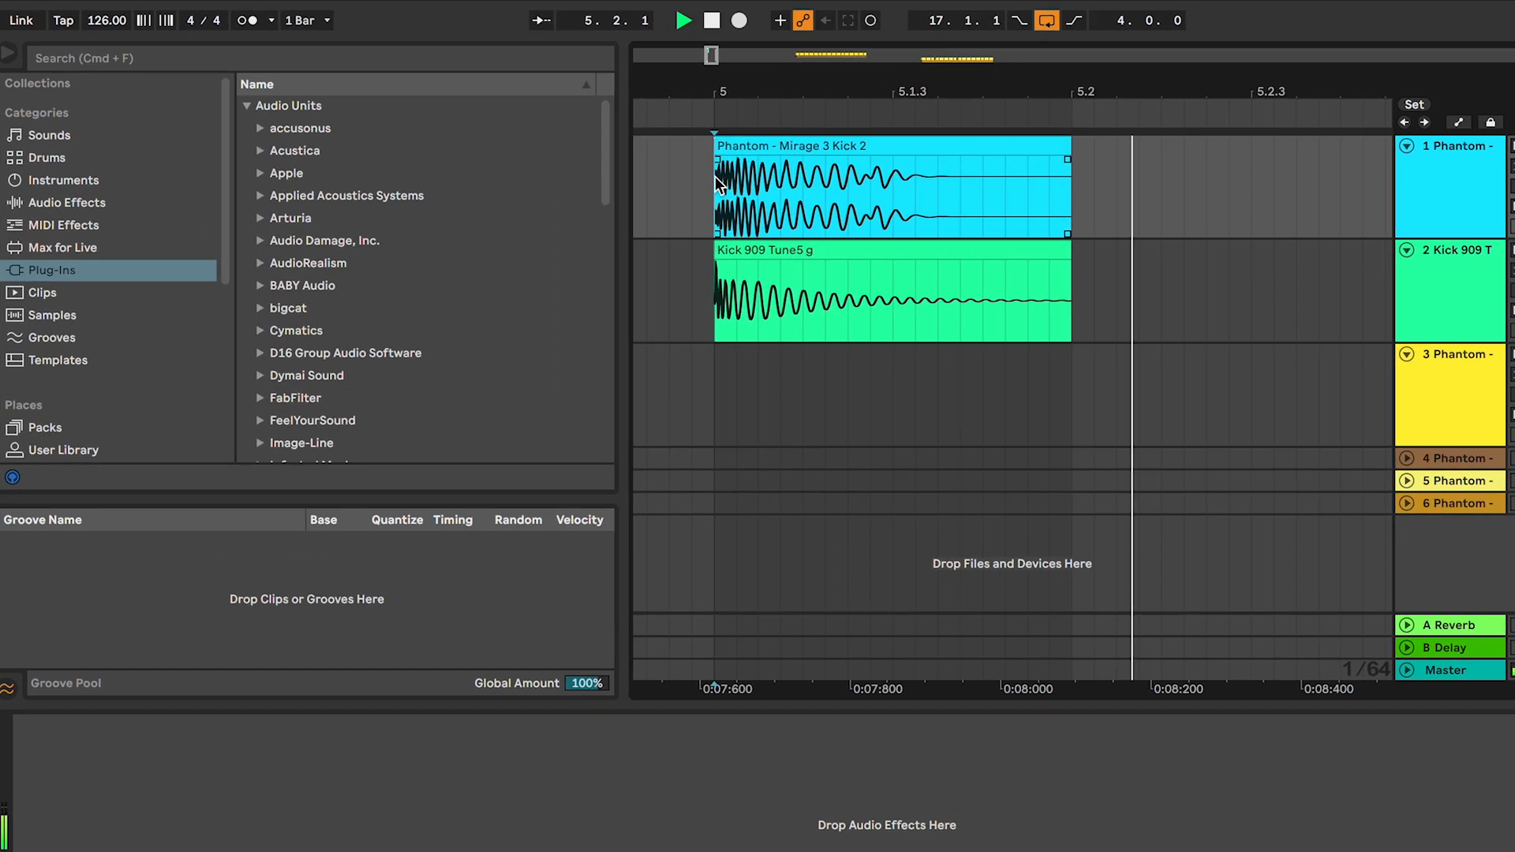
pyautogui.press('space')
pyautogui.press('space')
pyautogui.click(713, 300)
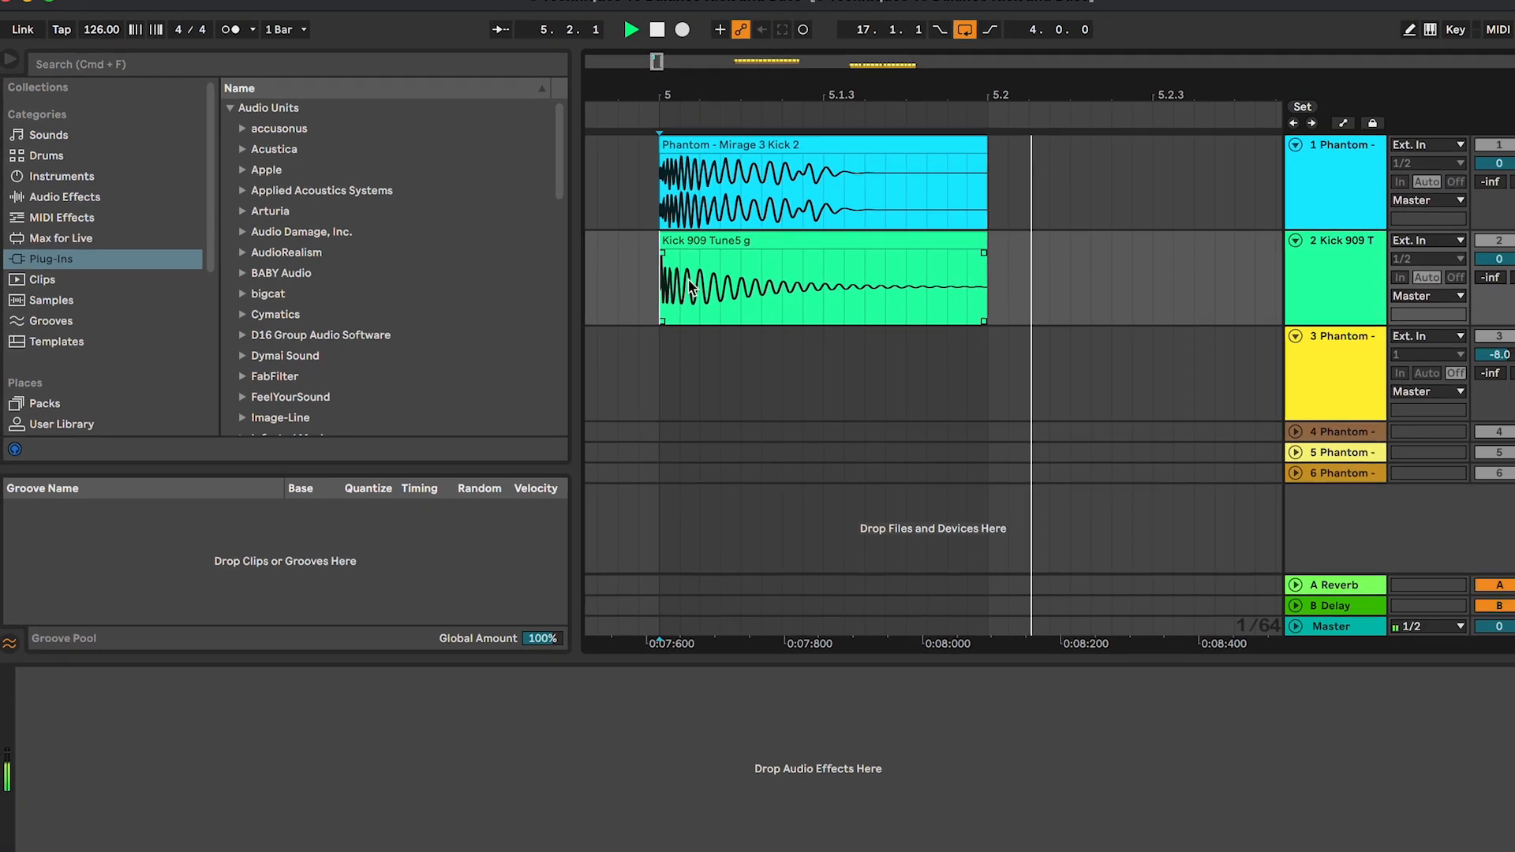
pyautogui.press('space')
# - Examine the Phantom kick's body and tail up close and compare them with the Kick 909 waveform
pyautogui.click(826, 187)
pyautogui.hscroll(-1, 826, 187)
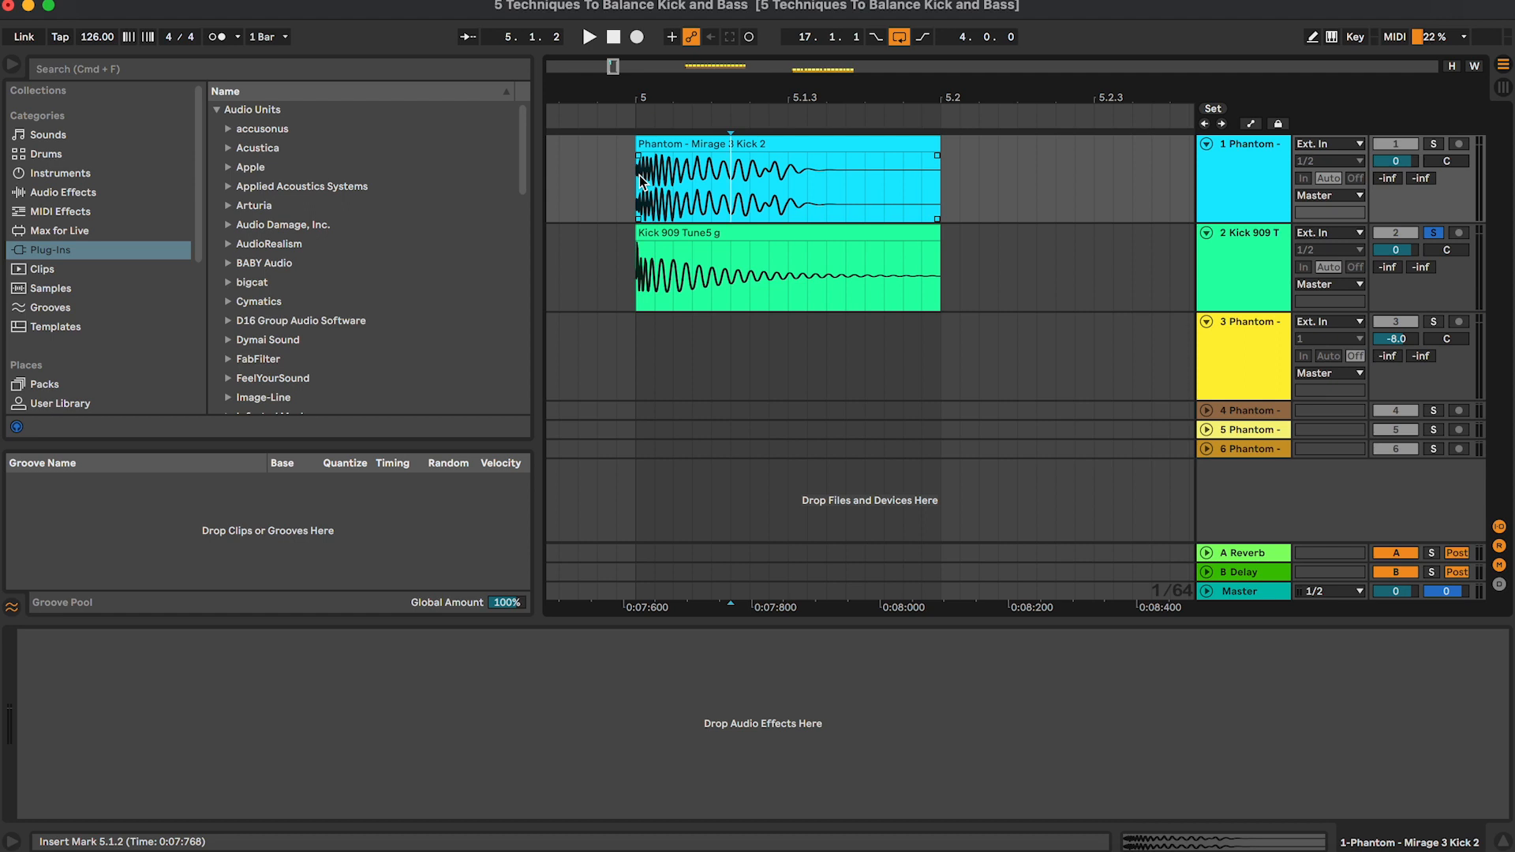
pyautogui.scroll(3, 637, 181)
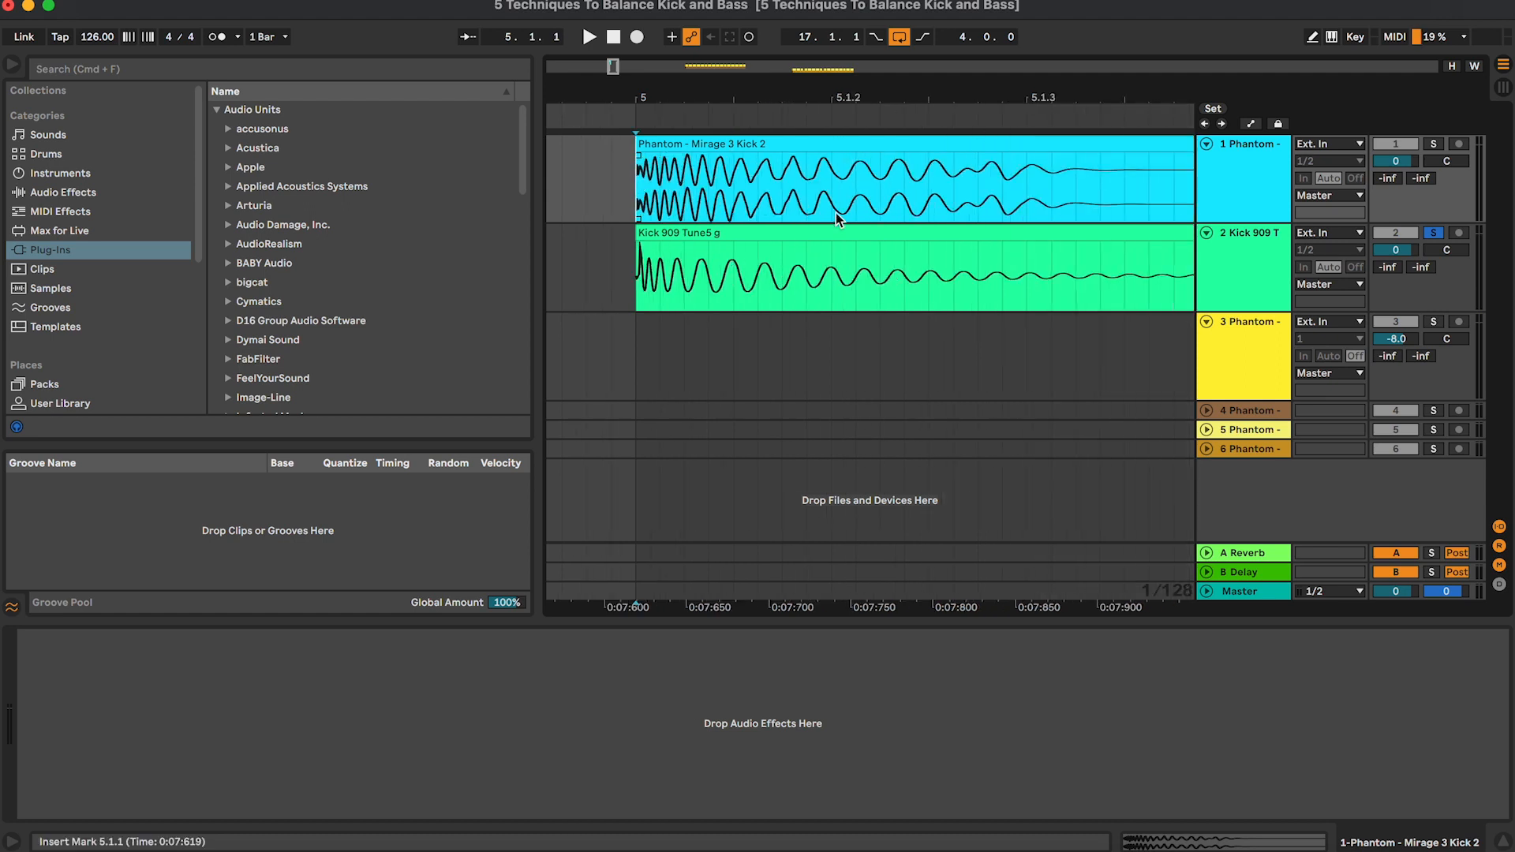
pyautogui.moveTo(732, 176); pyautogui.dragTo(997, 182)
pyautogui.click(998, 185)
pyautogui.press('-')
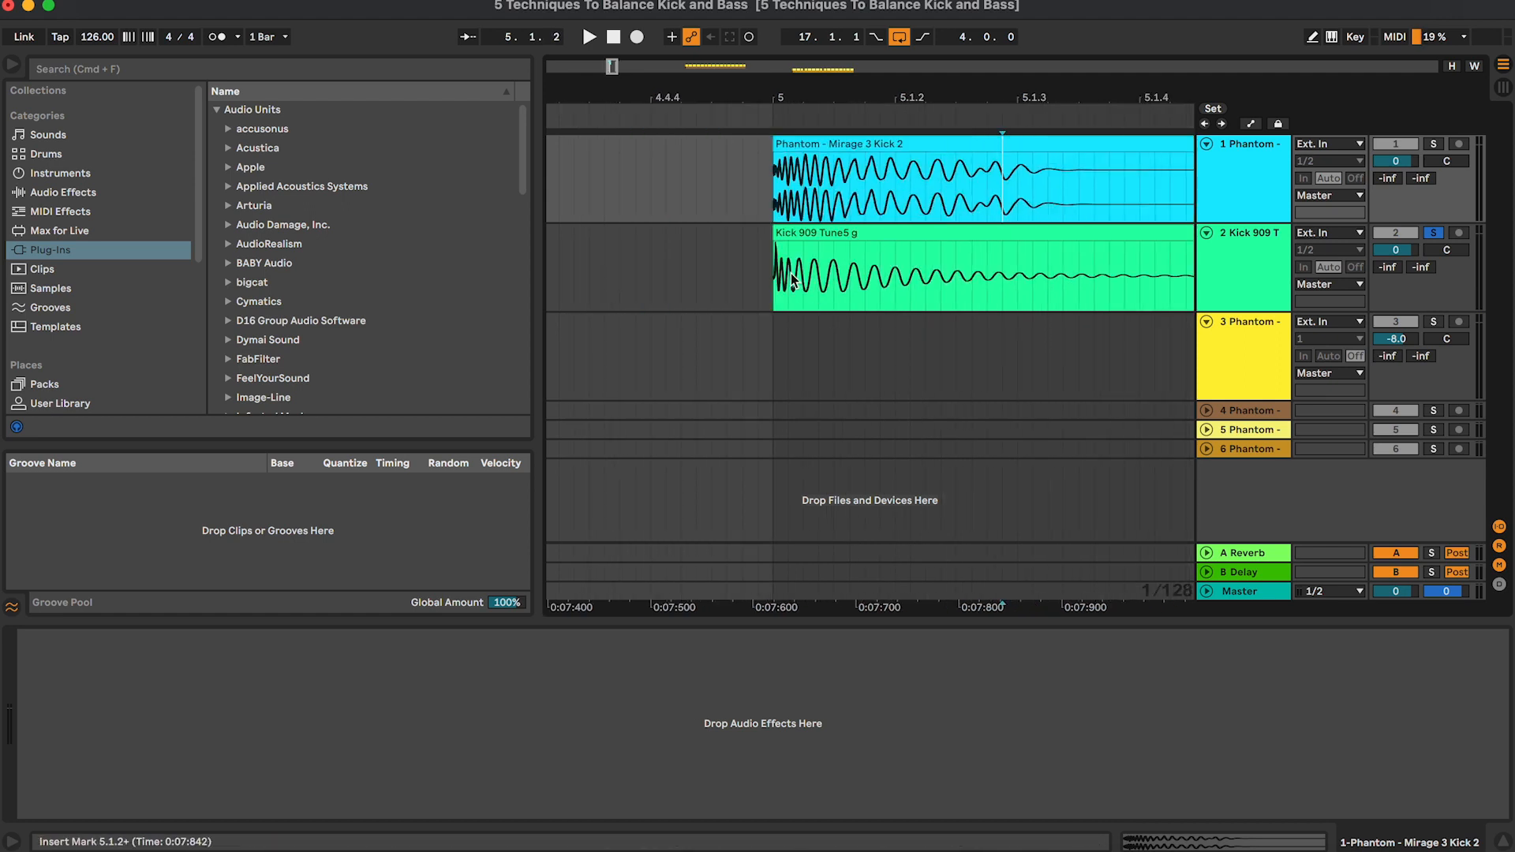
pyautogui.click(773, 276)
pyautogui.hscroll(2, 773, 277)
# - Audition the soloed Phantom kick's opening attack, and its body selected up to about 5.1.3
pyautogui.moveTo(707, 175); pyautogui.dragTo(735, 180)
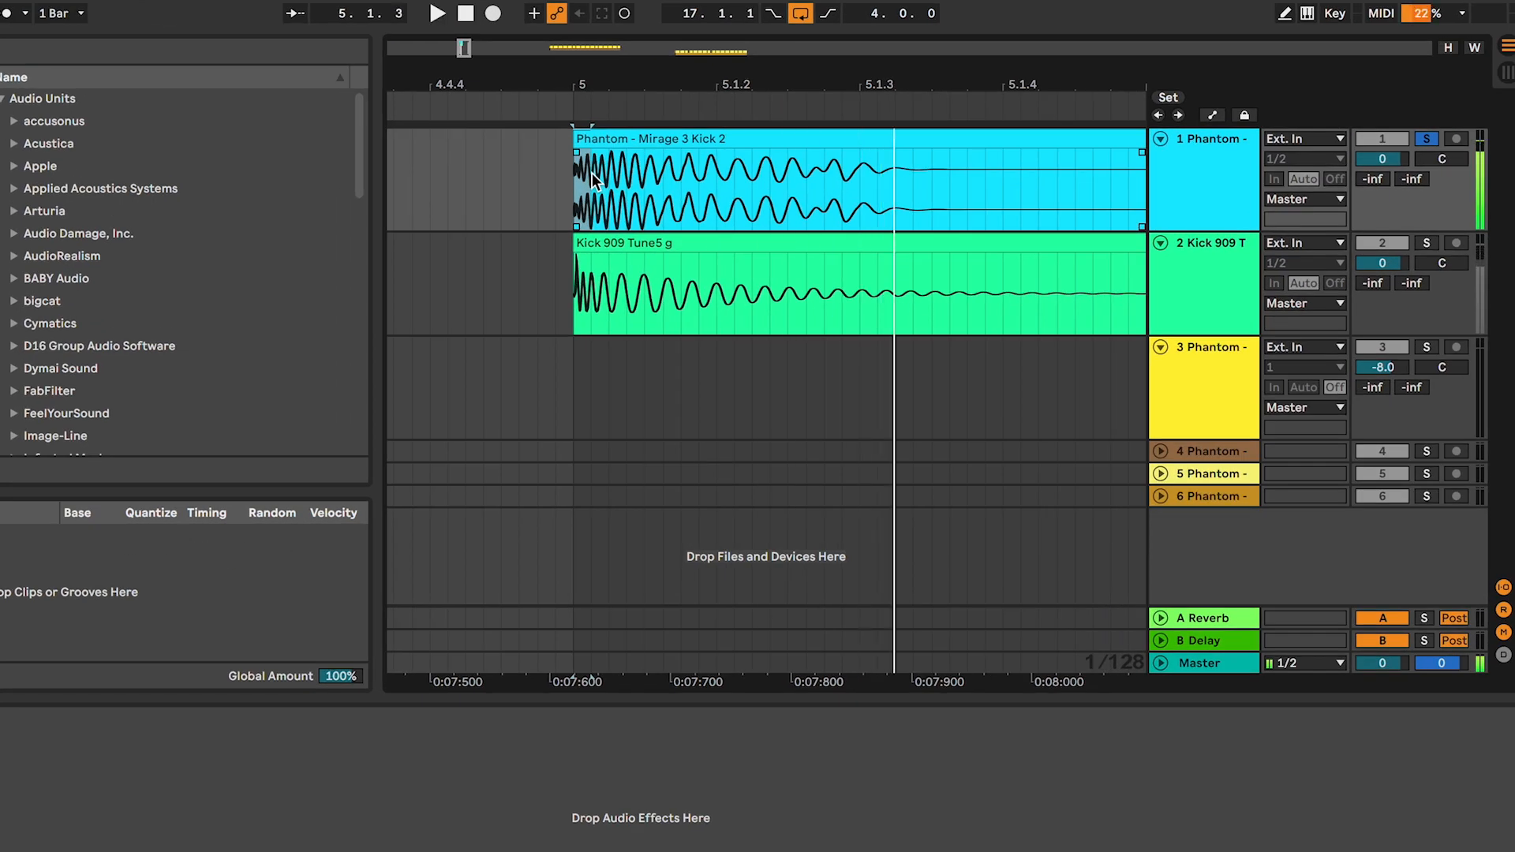
pyautogui.press('space')
pyautogui.click(739, 176)
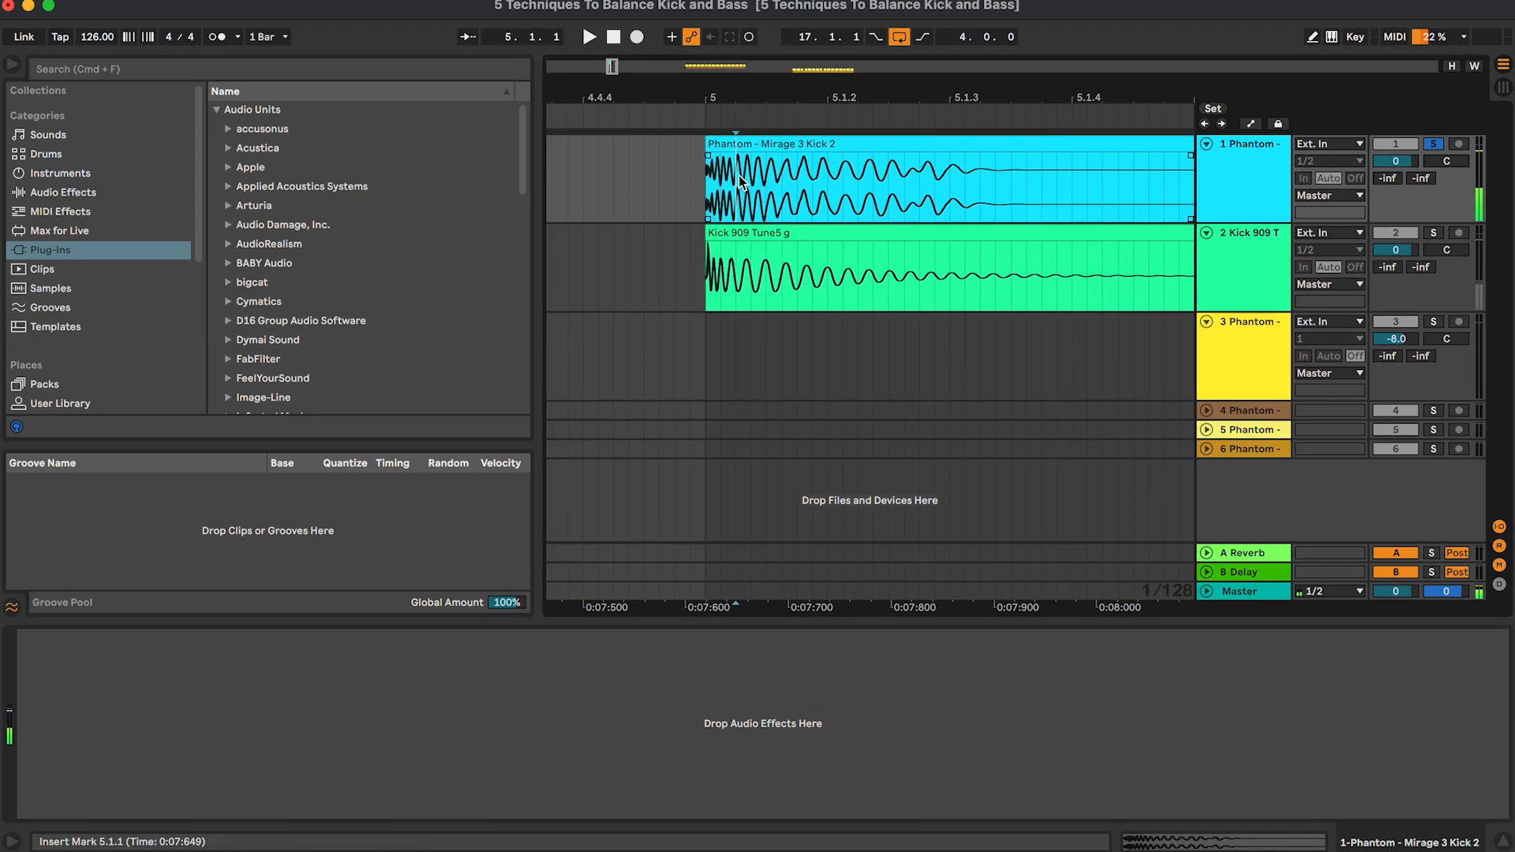
pyautogui.moveTo(739, 175); pyautogui.dragTo(966, 179)
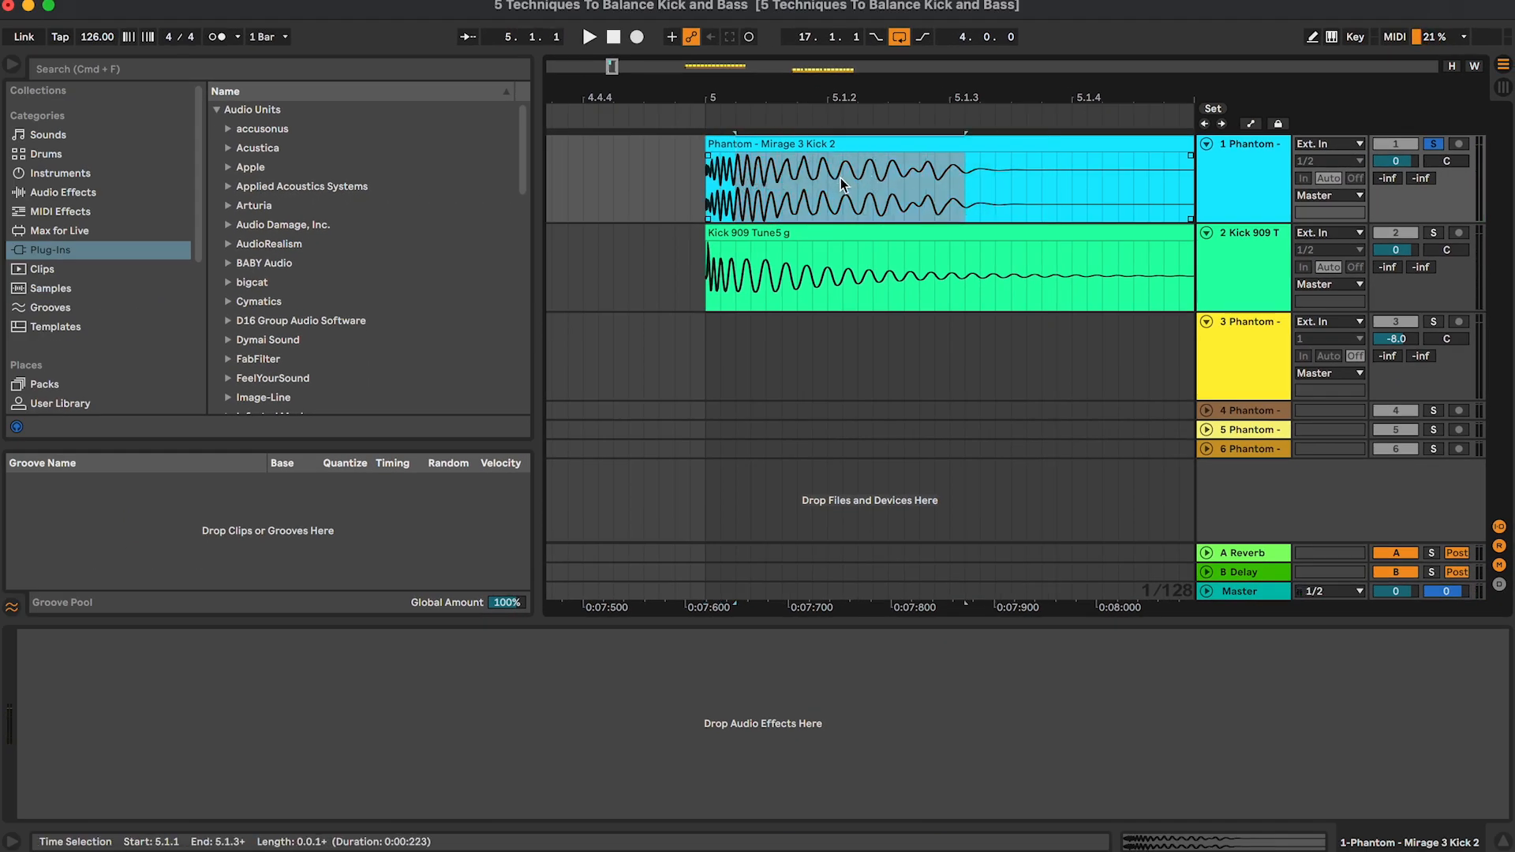
pyautogui.press('space')
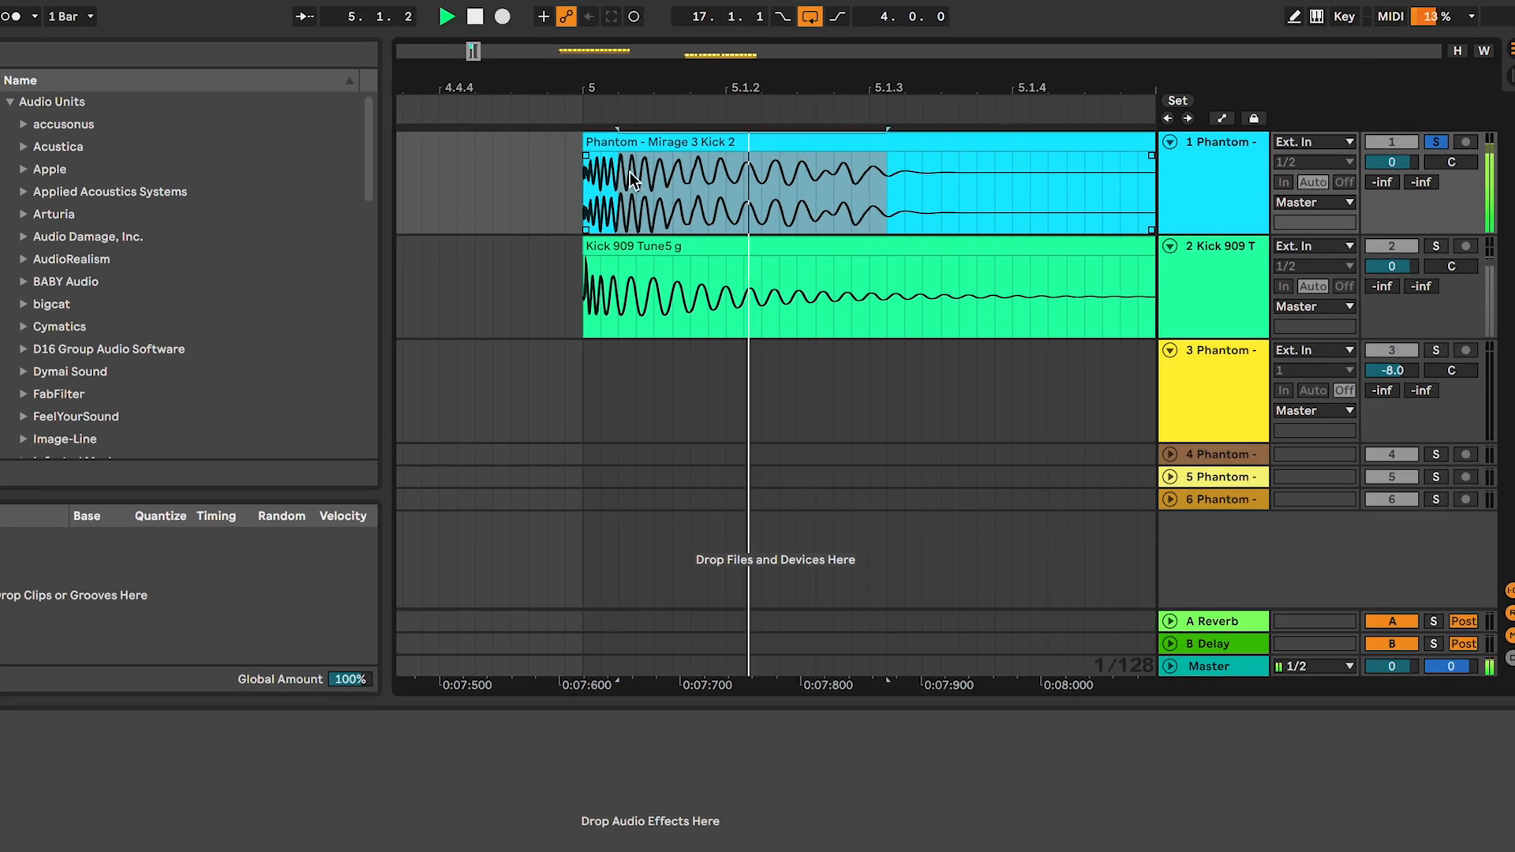
pyautogui.press('space')
# - Solo track 2 and play the Kick 909 attack, narrowing the selection to about the first 7 ms
pyautogui.click(745, 285)
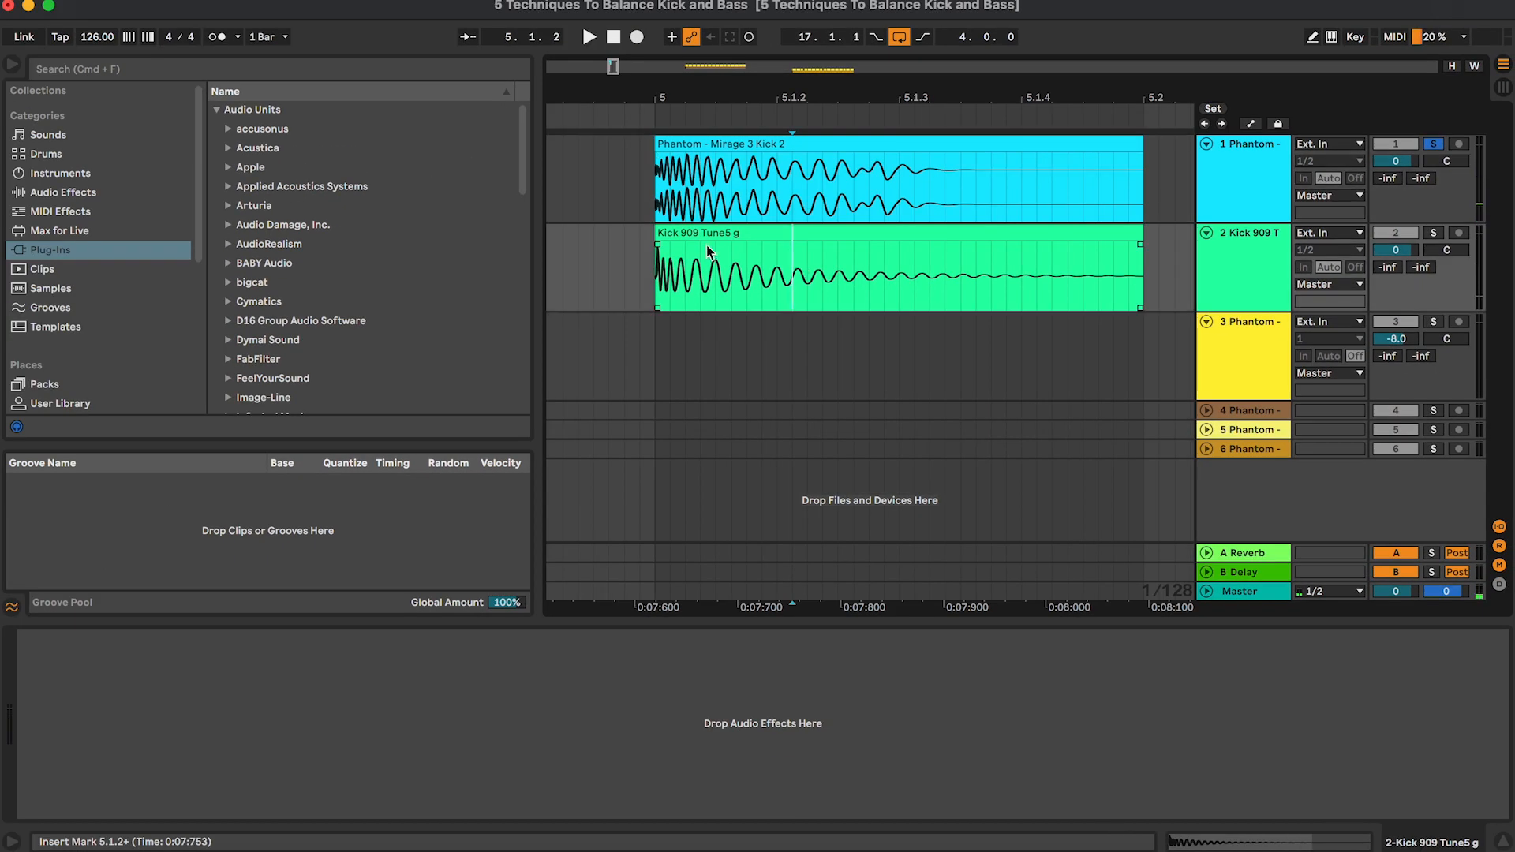
pyautogui.click(654, 278)
pyautogui.press('+')
pyautogui.press('+')
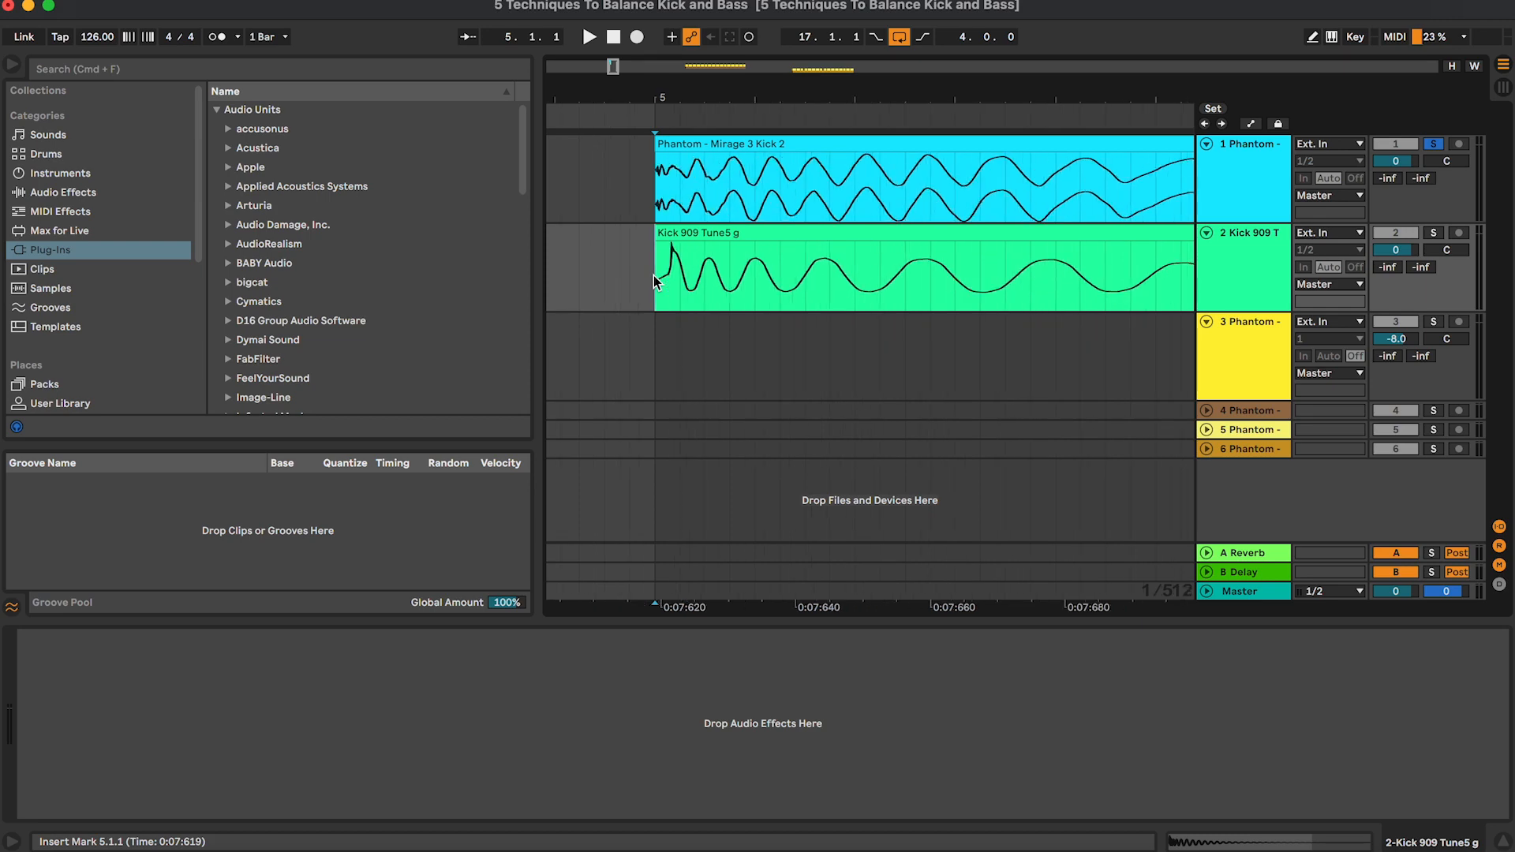
pyautogui.moveTo(655, 276); pyautogui.dragTo(799, 276)
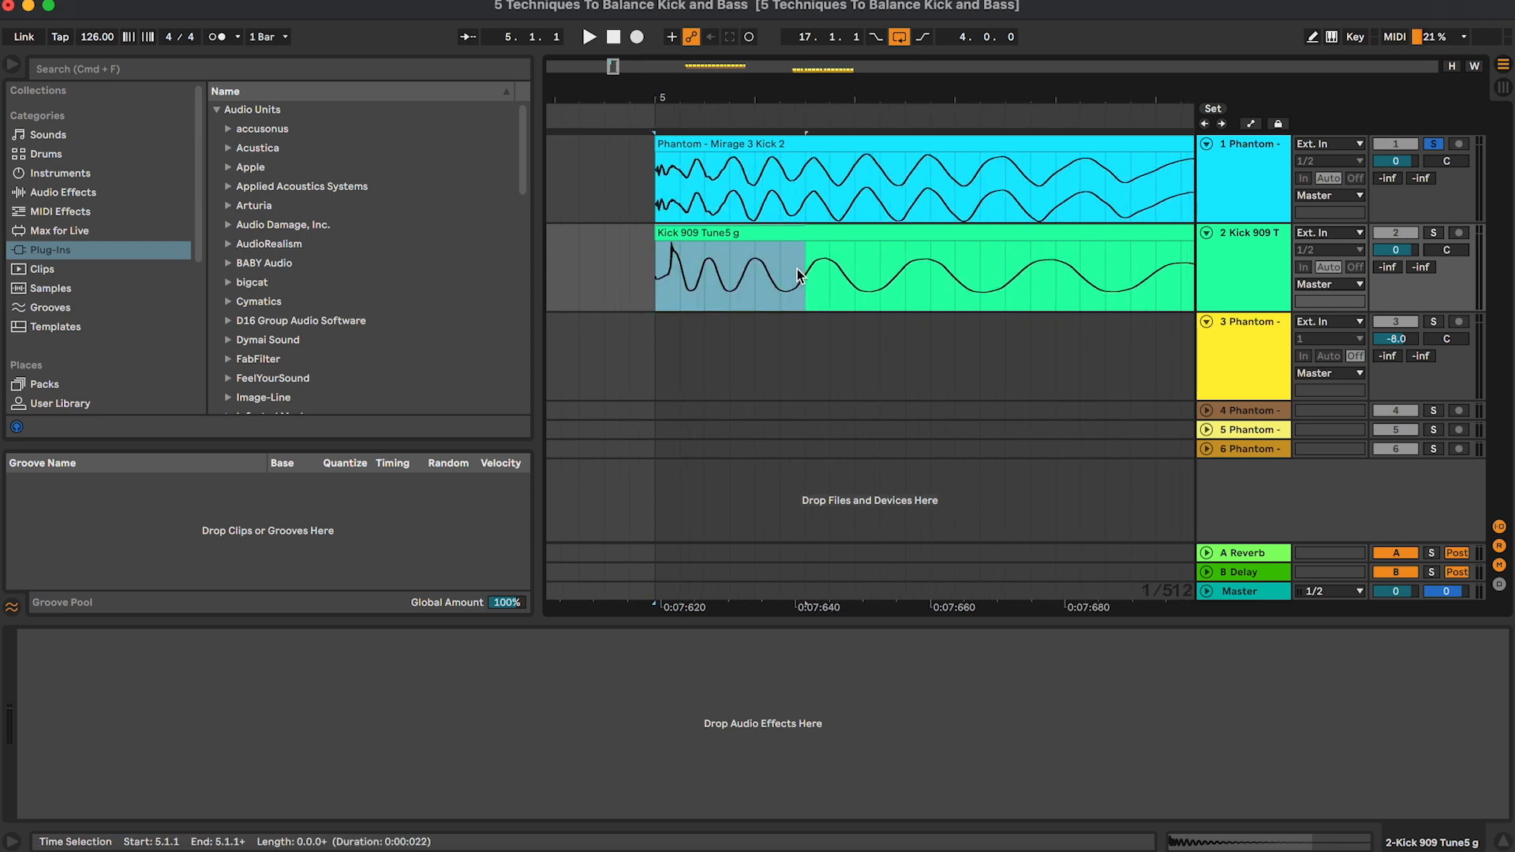
pyautogui.press('s')
pyautogui.press('space')
pyautogui.moveTo(702, 263); pyautogui.dragTo(655, 263)
pyautogui.press('-')
pyautogui.press('-')
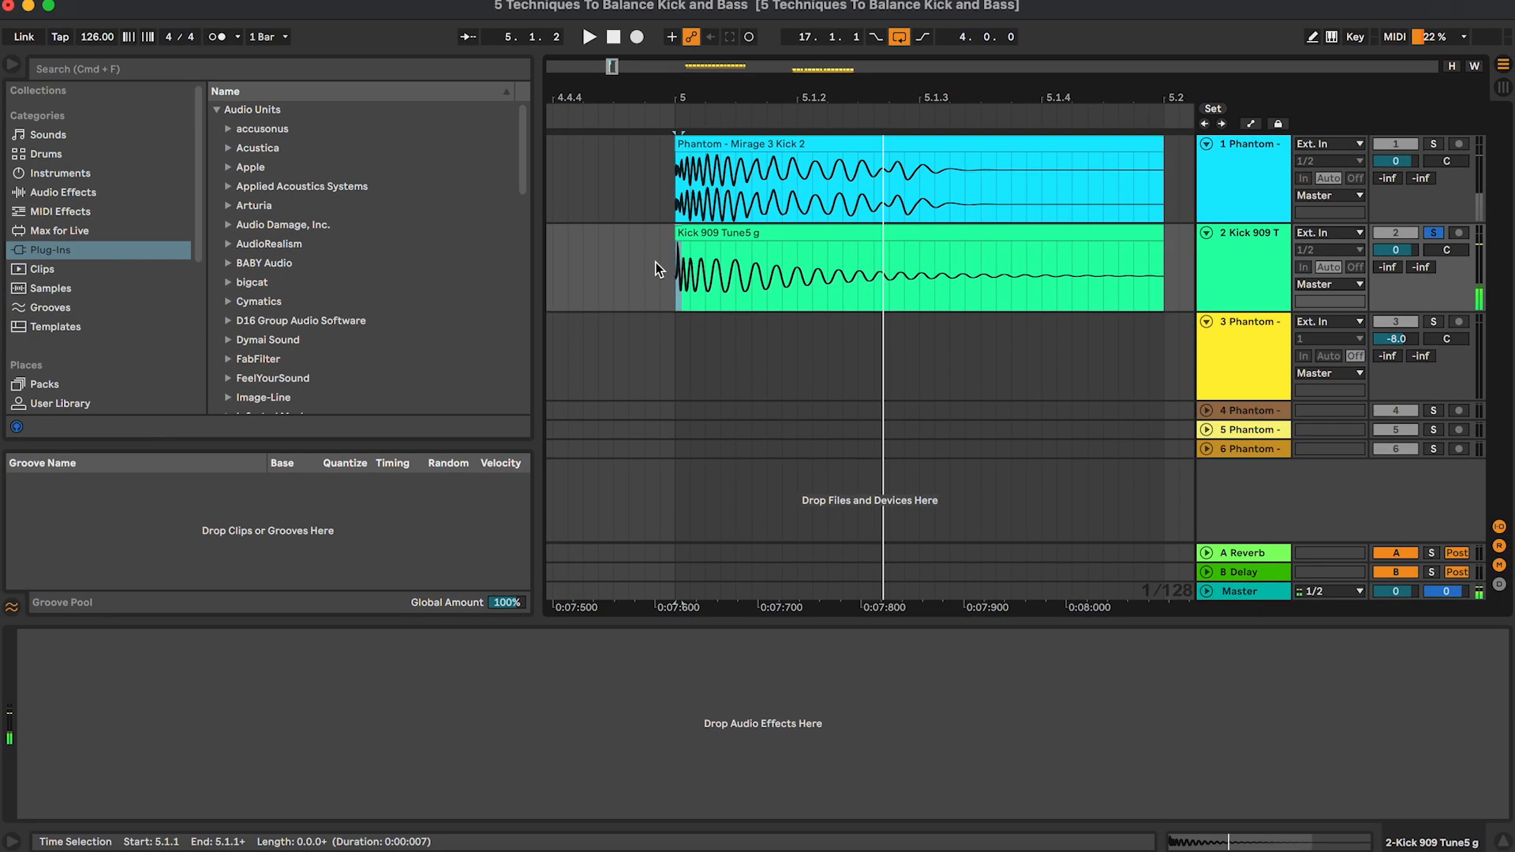
pyautogui.press('-')
pyautogui.press('-')
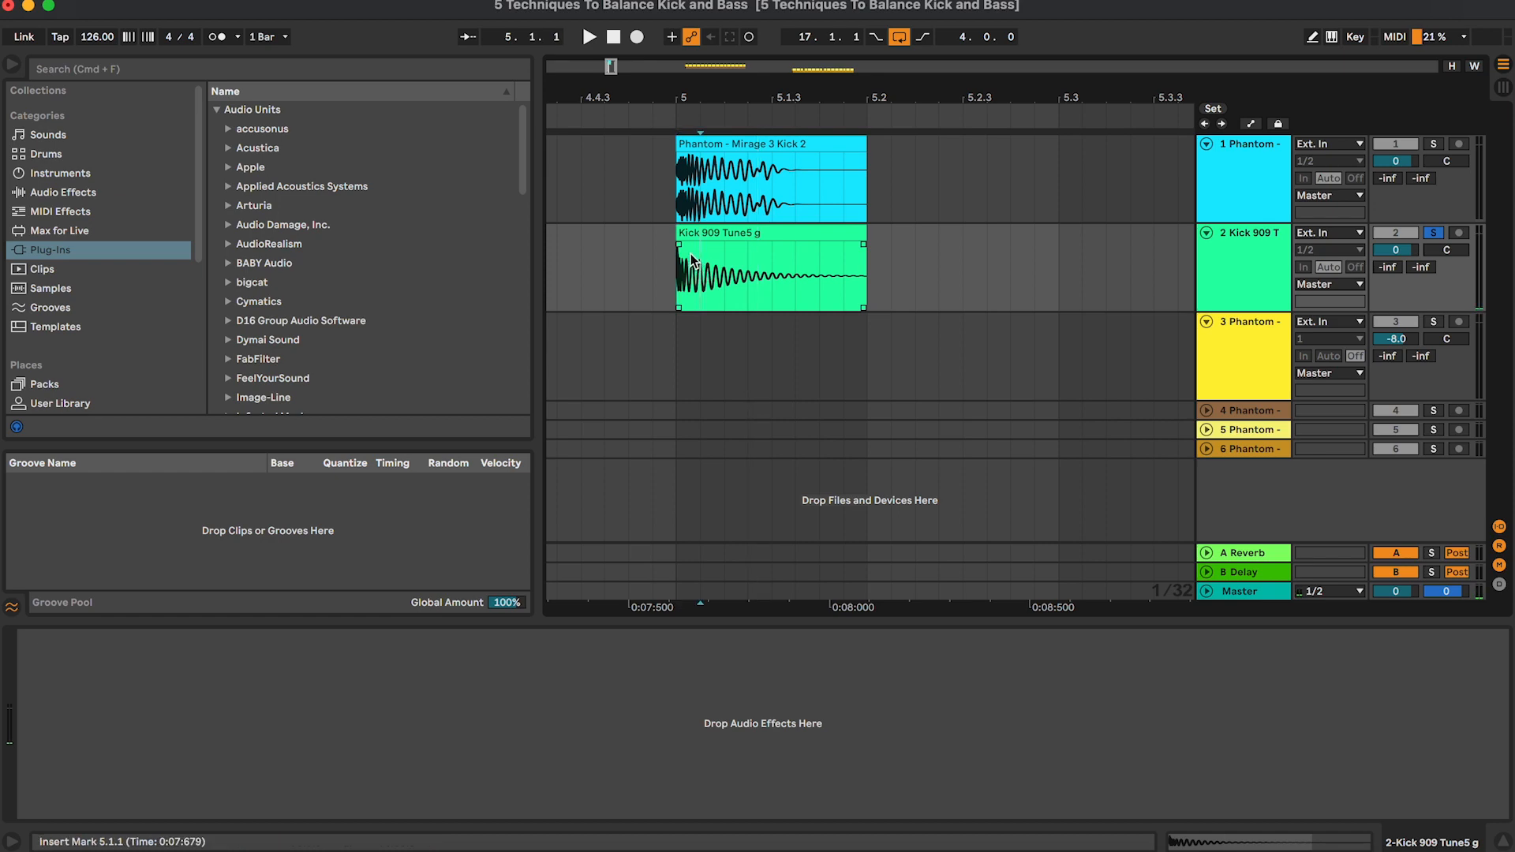
# - Select the Kick 909 clip's body after the attack, up to about 5.1.3, and audition it
pyautogui.moveTo(696, 263); pyautogui.dragTo(774, 262)
pyautogui.press('space')
pyautogui.press('space')
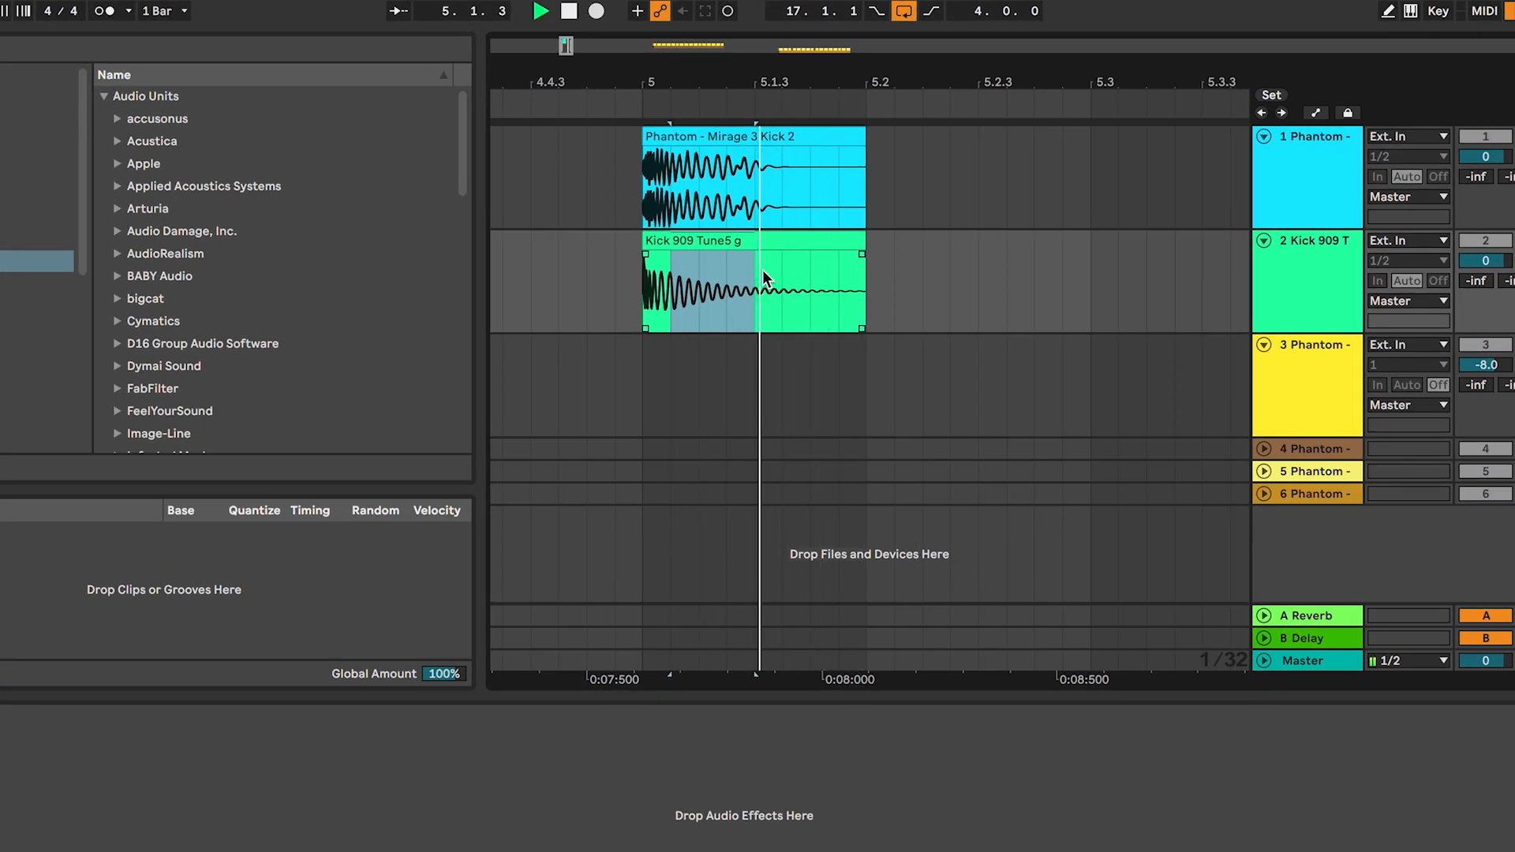
pyautogui.press('space')
pyautogui.click(782, 273)
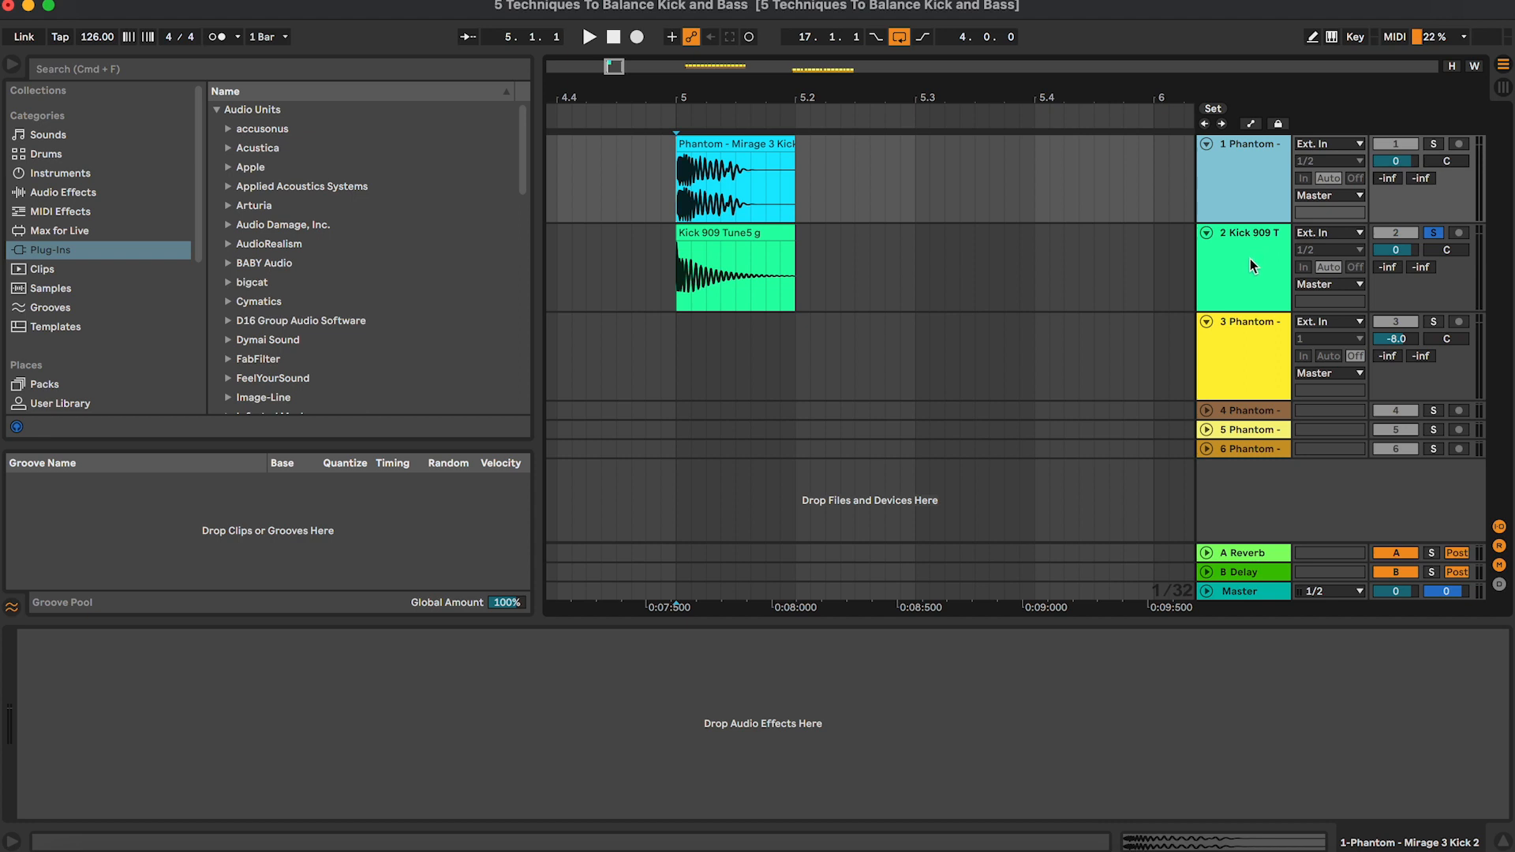
# - Fold and deactivate tracks 1 and 2 together
pyautogui.keyDown('shift'); pyautogui.click(1242, 261); pyautogui.keyUp('shift')
pyautogui.press('u')
pyautogui.click(1390, 165)
# - Solo tracks 3 and 4, which hold the kick pattern and bass loop at bar 10
pyautogui.hscroll(2, 1059, 257)
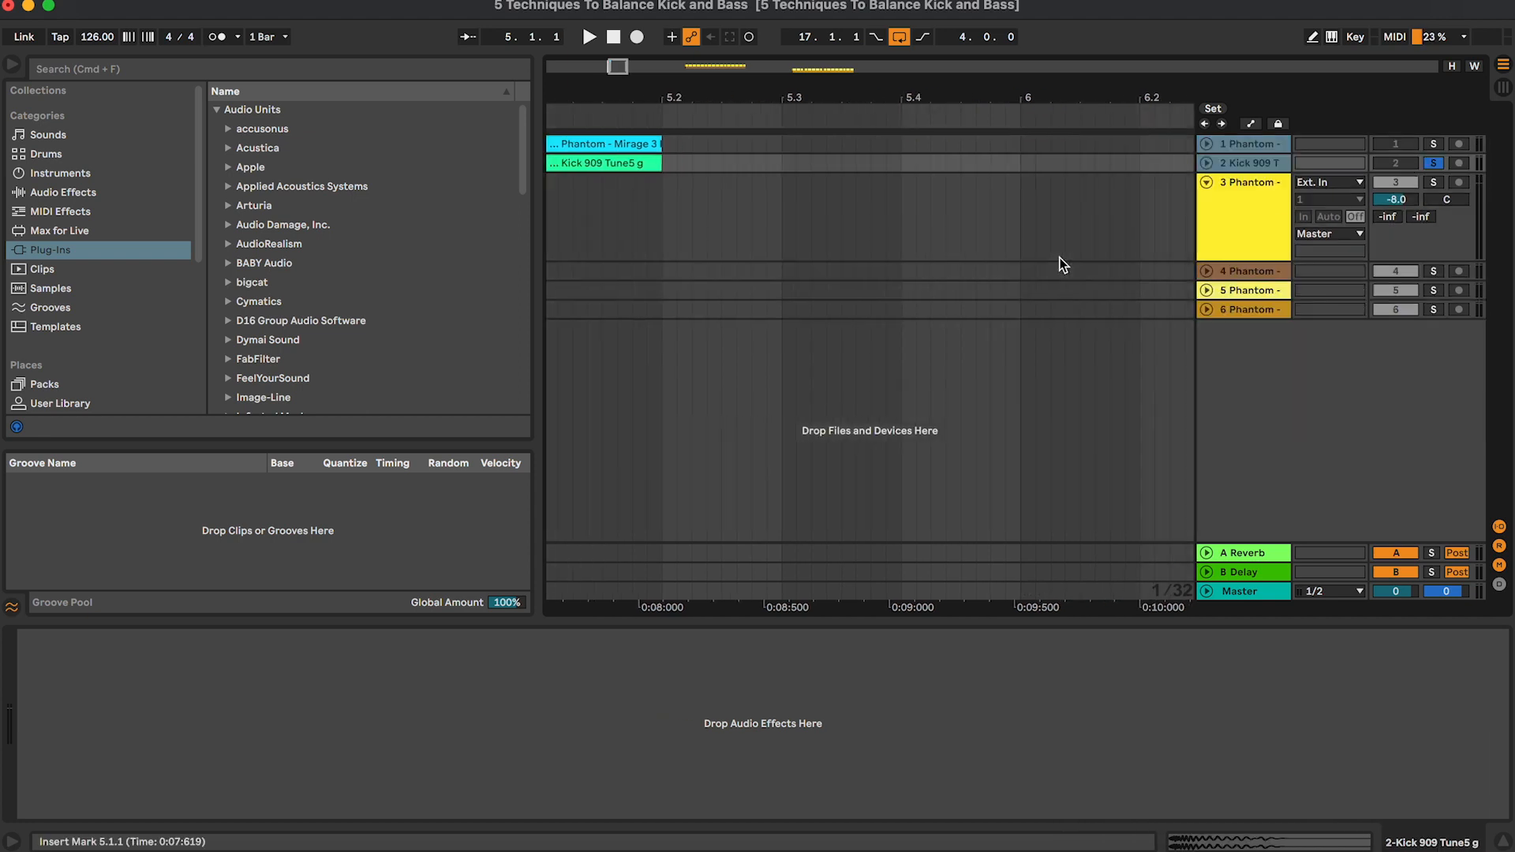
pyautogui.hscroll(5, 1059, 257)
pyautogui.click(1059, 258)
pyautogui.press('-')
pyautogui.press('-')
pyautogui.press('-')
pyautogui.hscroll(3, 1059, 257)
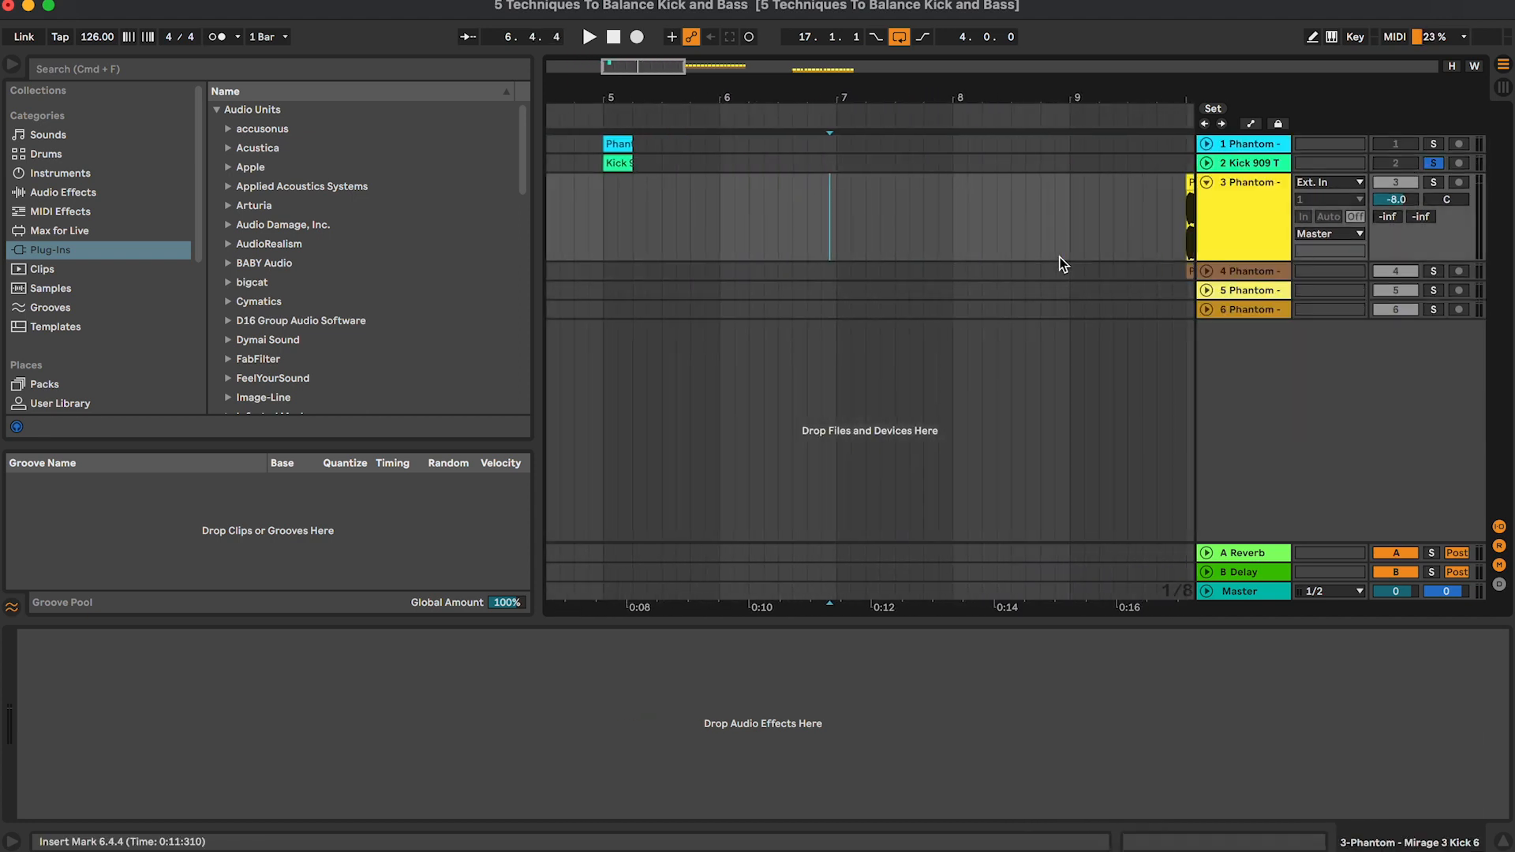
pyautogui.hscroll(4, 1059, 257)
pyautogui.click(1244, 251)
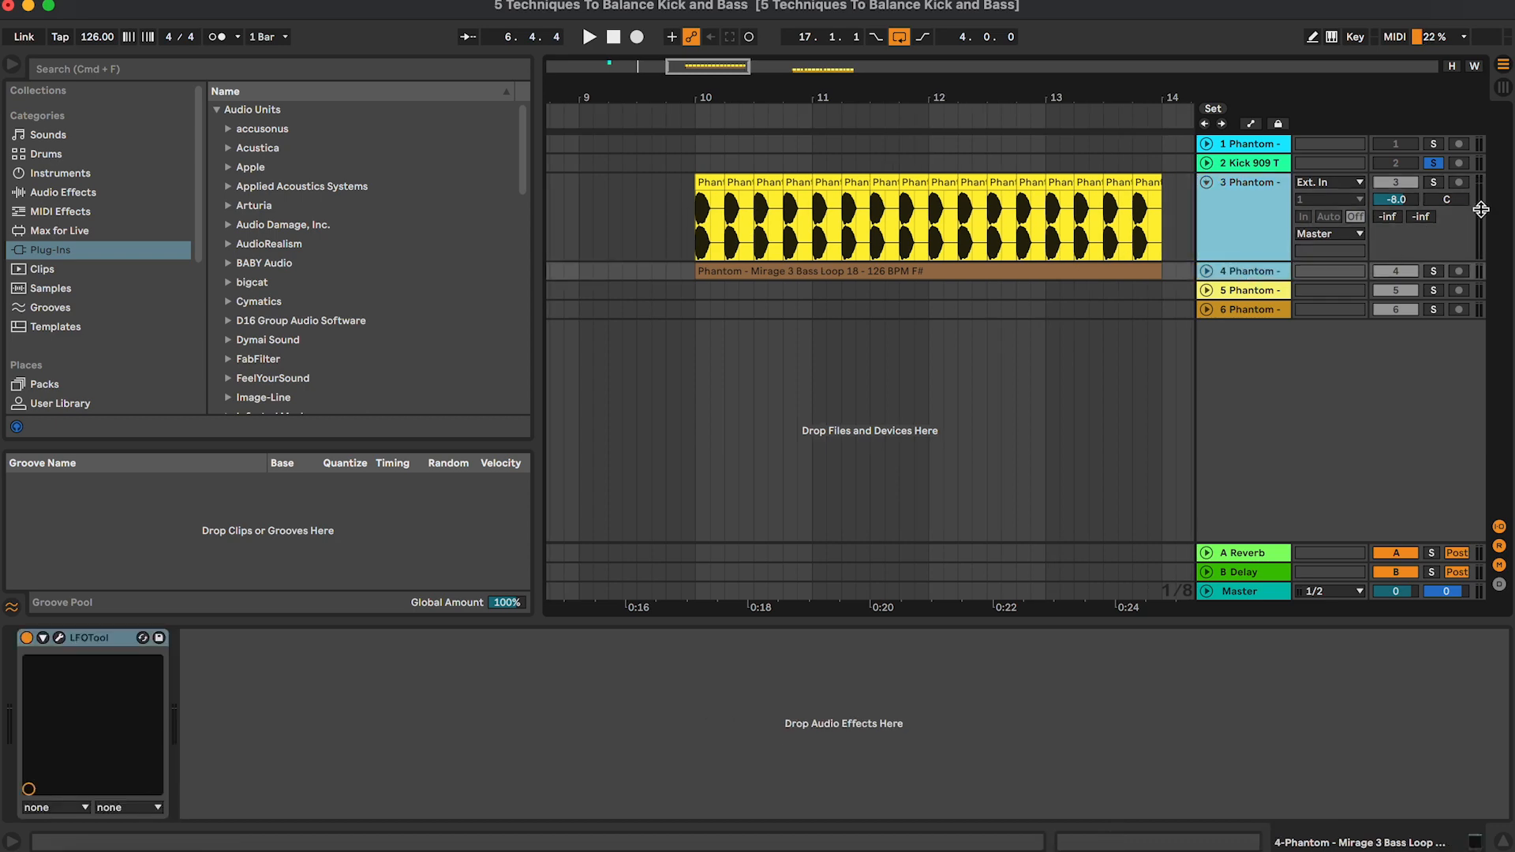
pyautogui.click(1435, 184)
# - Play the kick pattern and bass loop from bar 10, and unfold track 4 to inspect its waveform against the kicks
pyautogui.click(1018, 237)
pyautogui.click(697, 228)
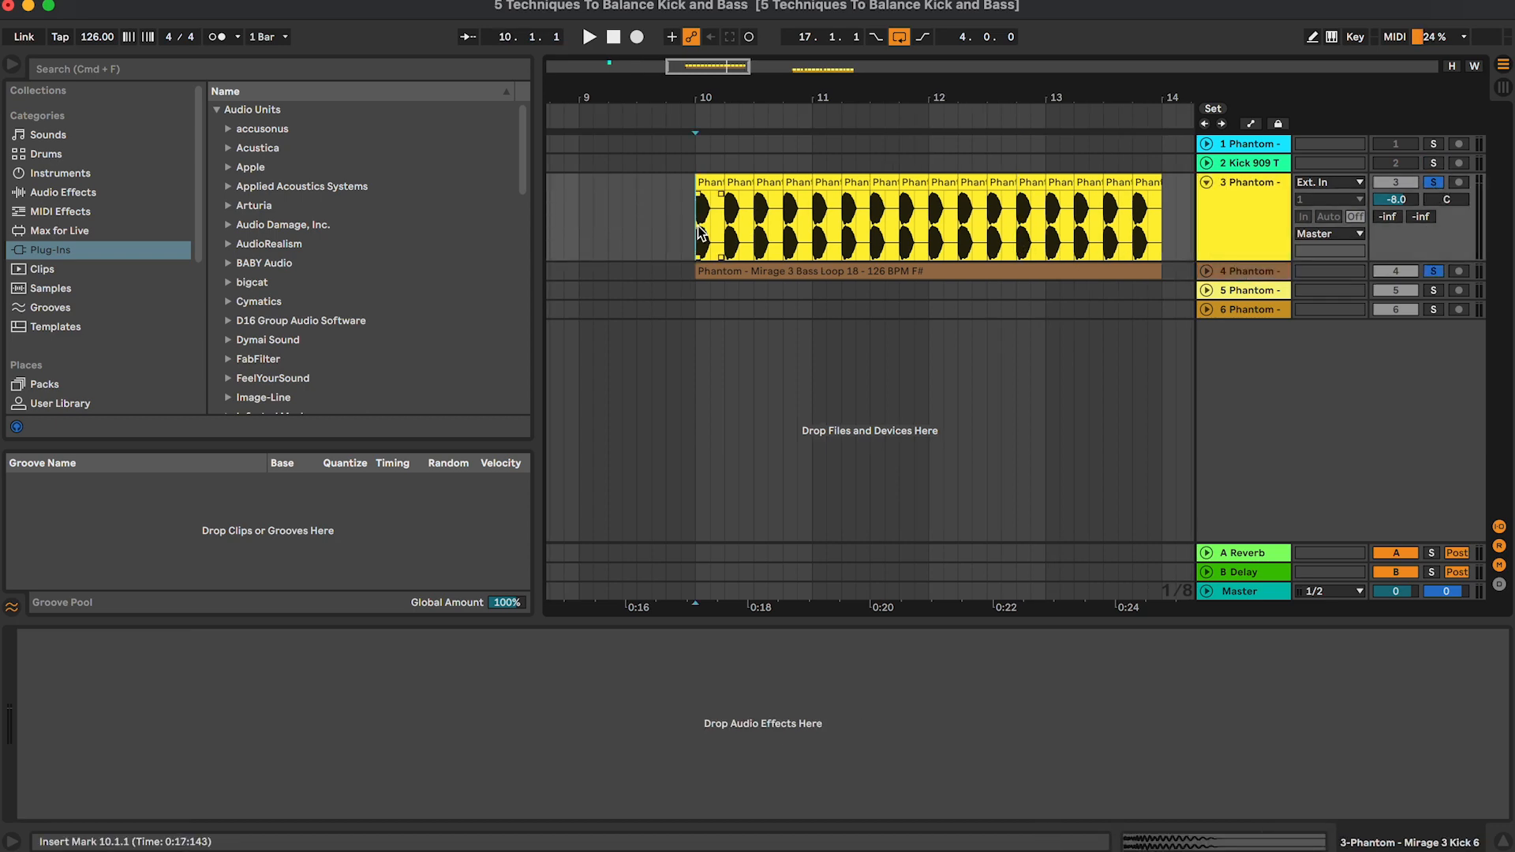
pyautogui.press('space')
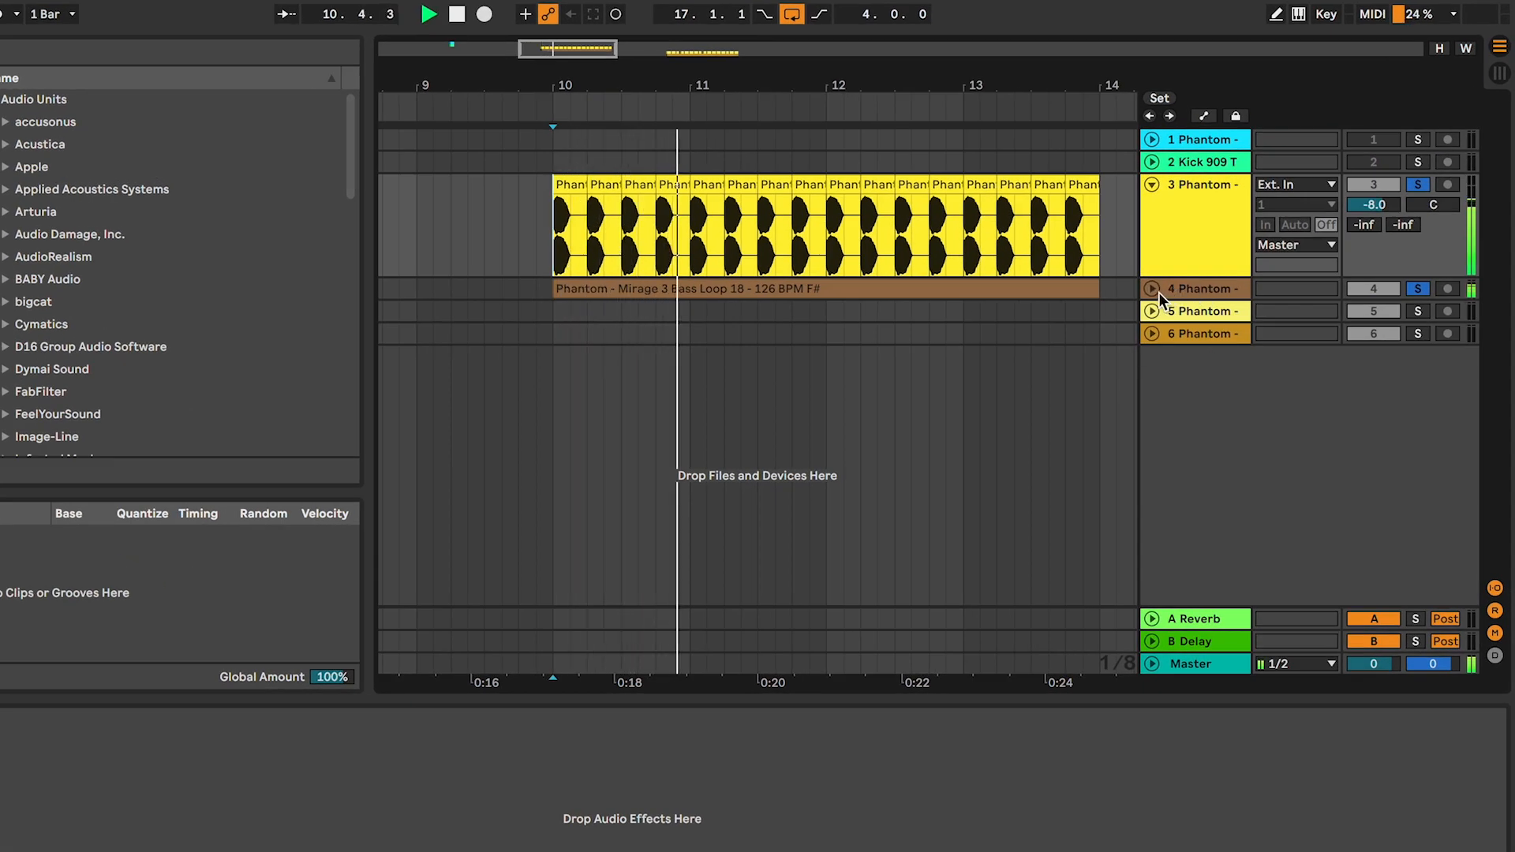
pyautogui.click(1153, 290)
pyautogui.click(861, 334)
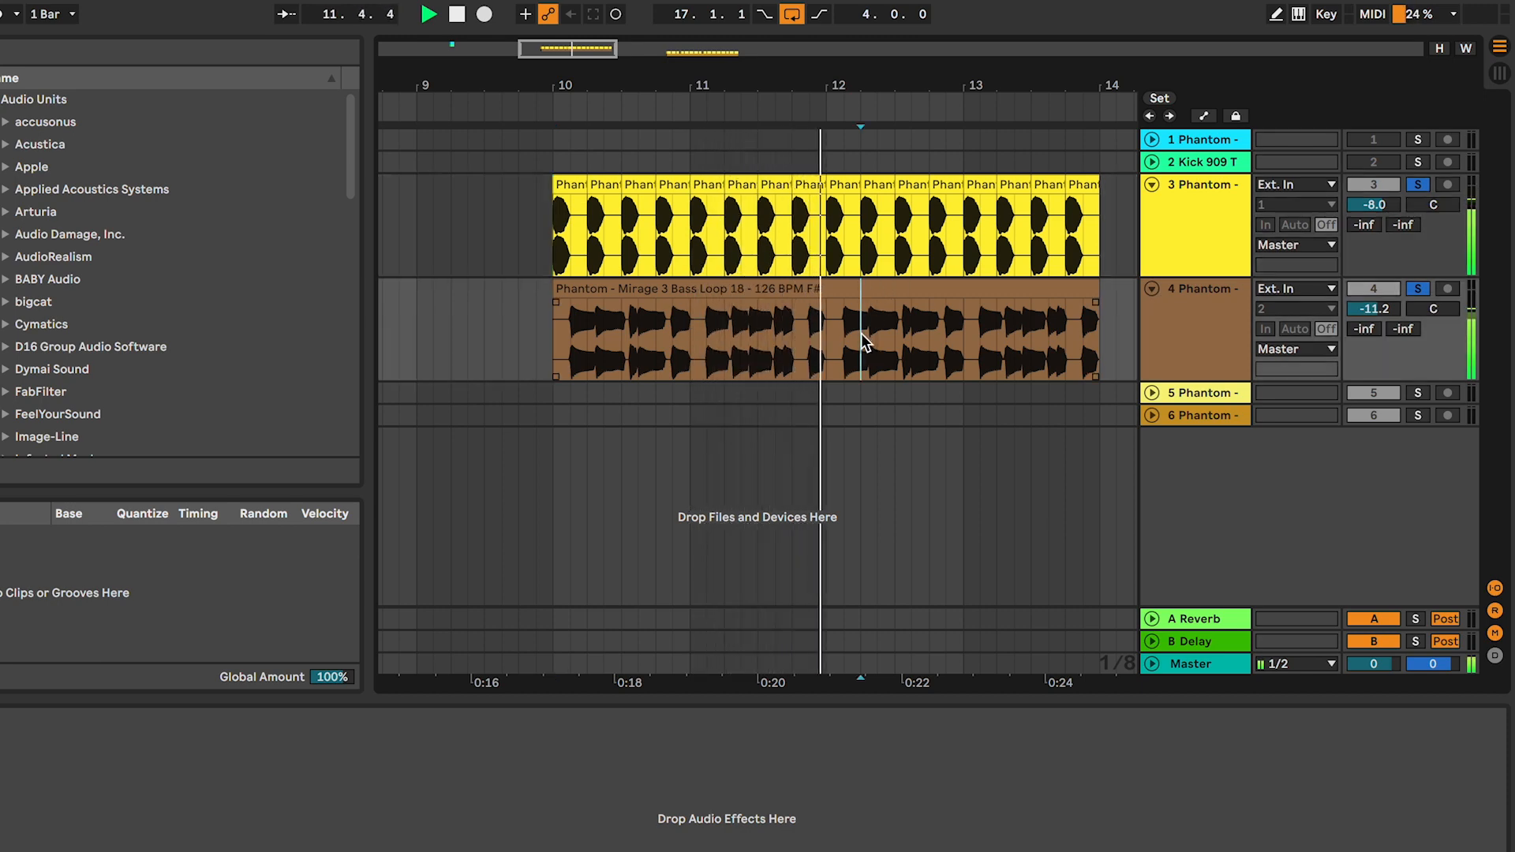
pyautogui.press('+')
pyautogui.press('+')
pyautogui.press('+')
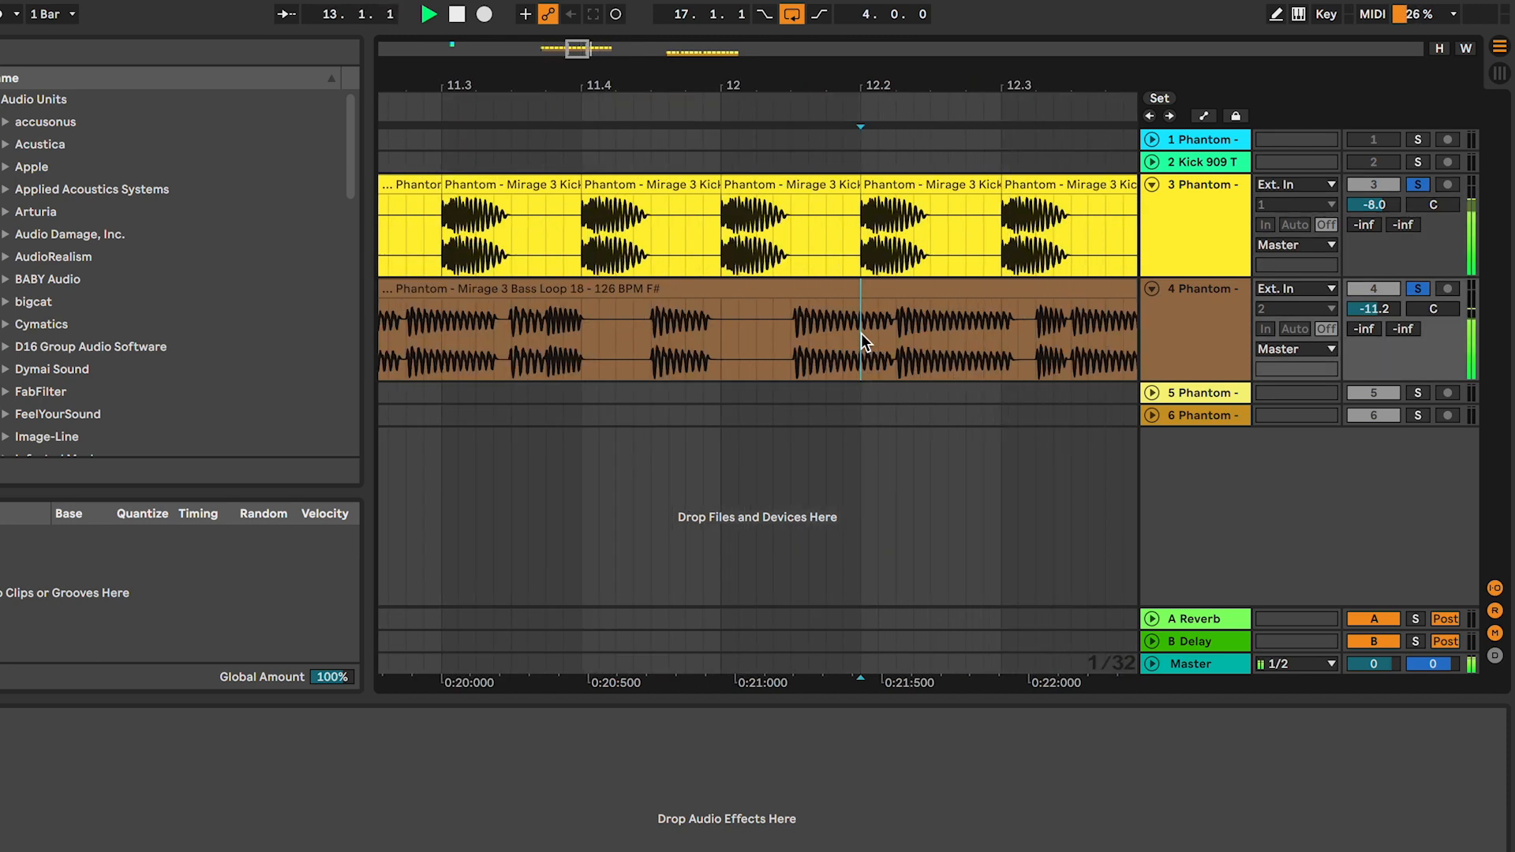
pyautogui.press('space')
# - Mark the bass loop's first note at 10.1.3 and examine how its notes line up with the kicks
pyautogui.click(749, 285)
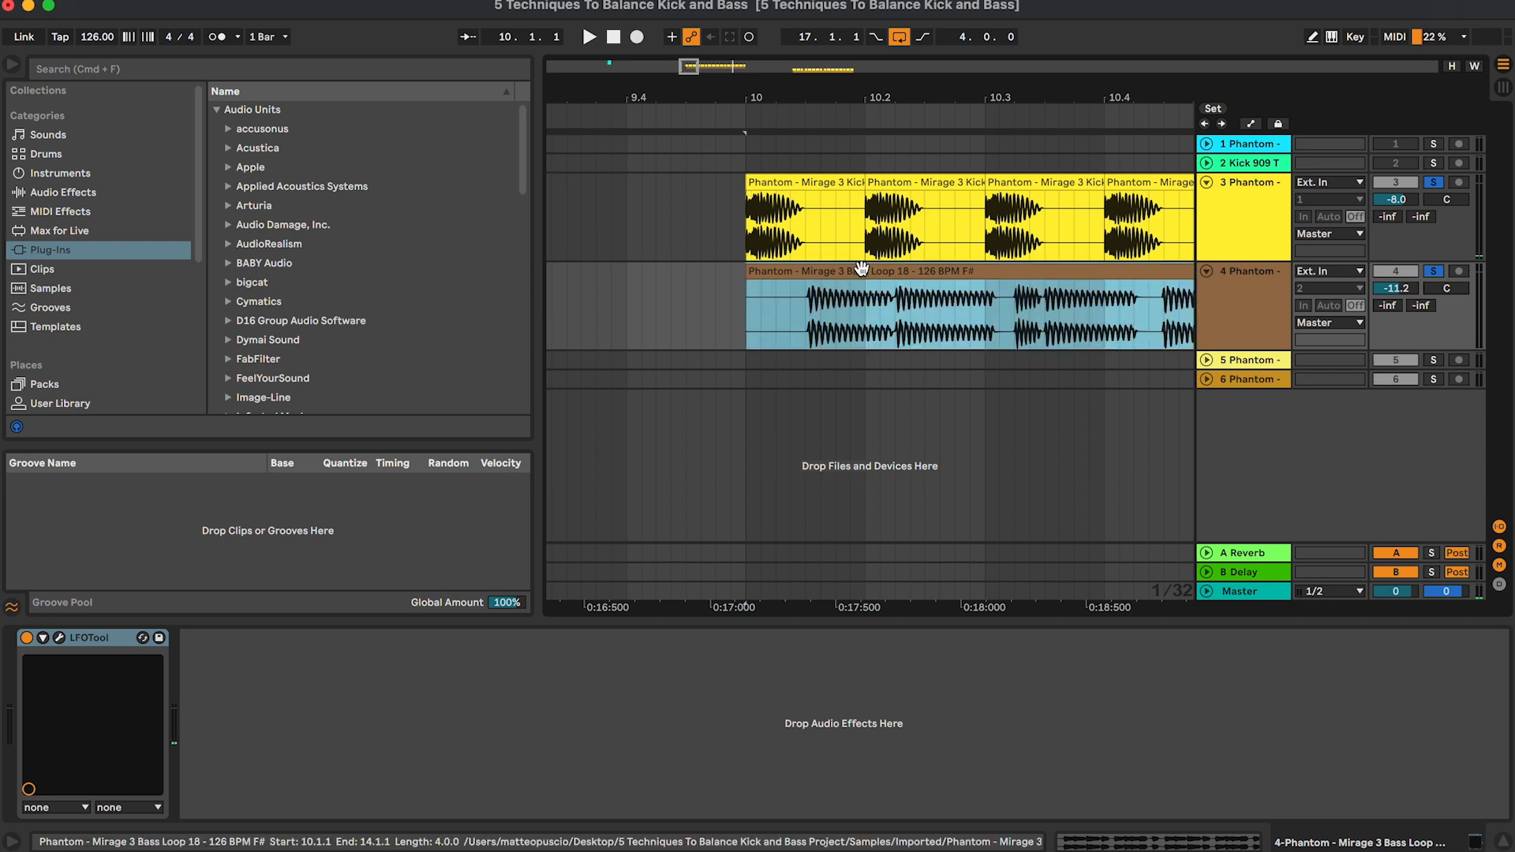
pyautogui.click(811, 287)
pyautogui.hscroll(3, 809, 302)
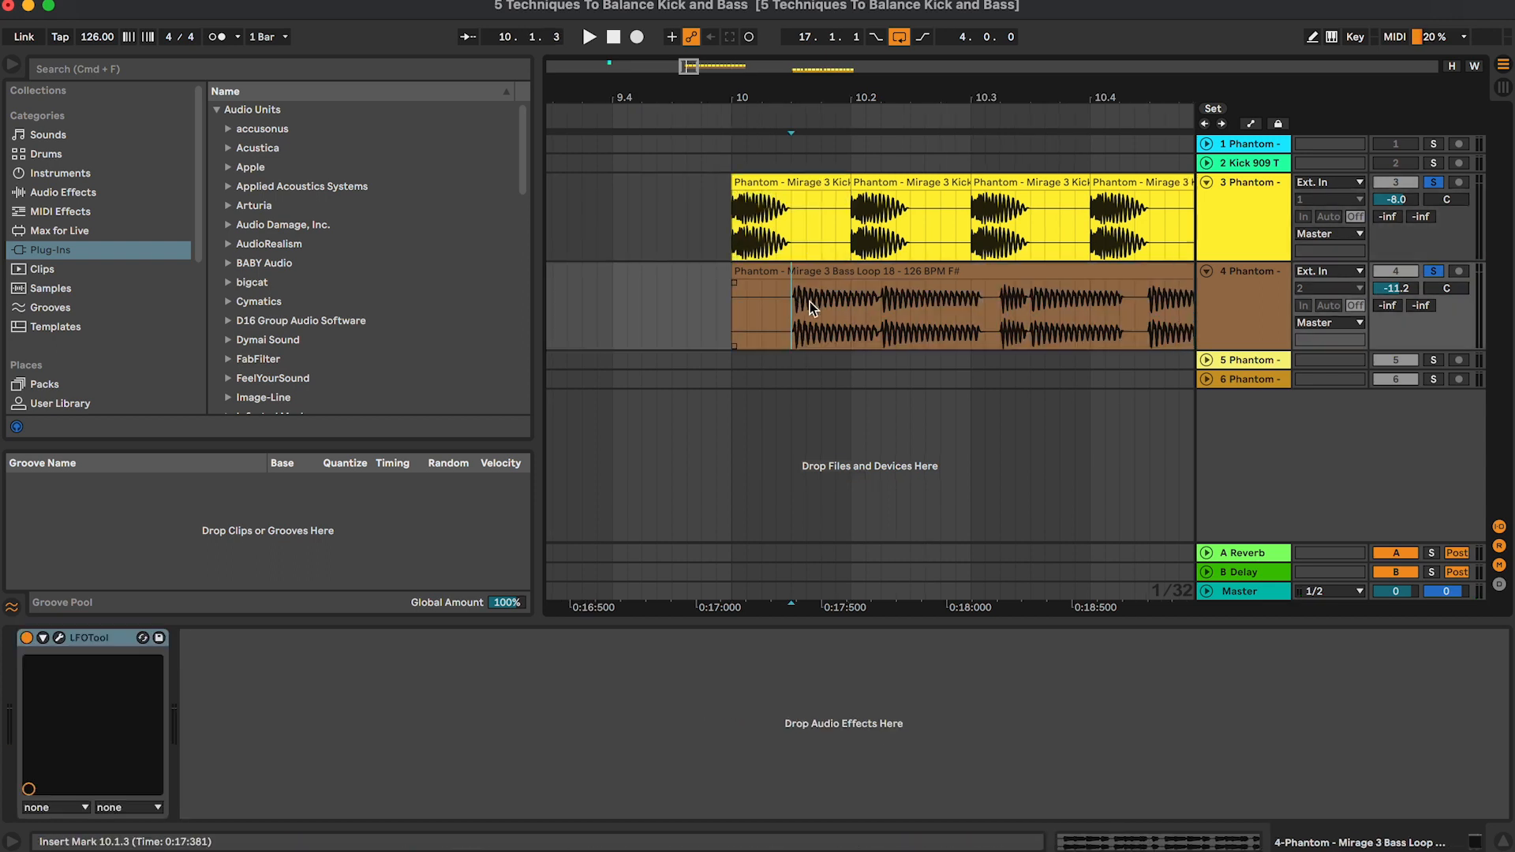
pyautogui.press('-')
pyautogui.press('-')
pyautogui.press('-')
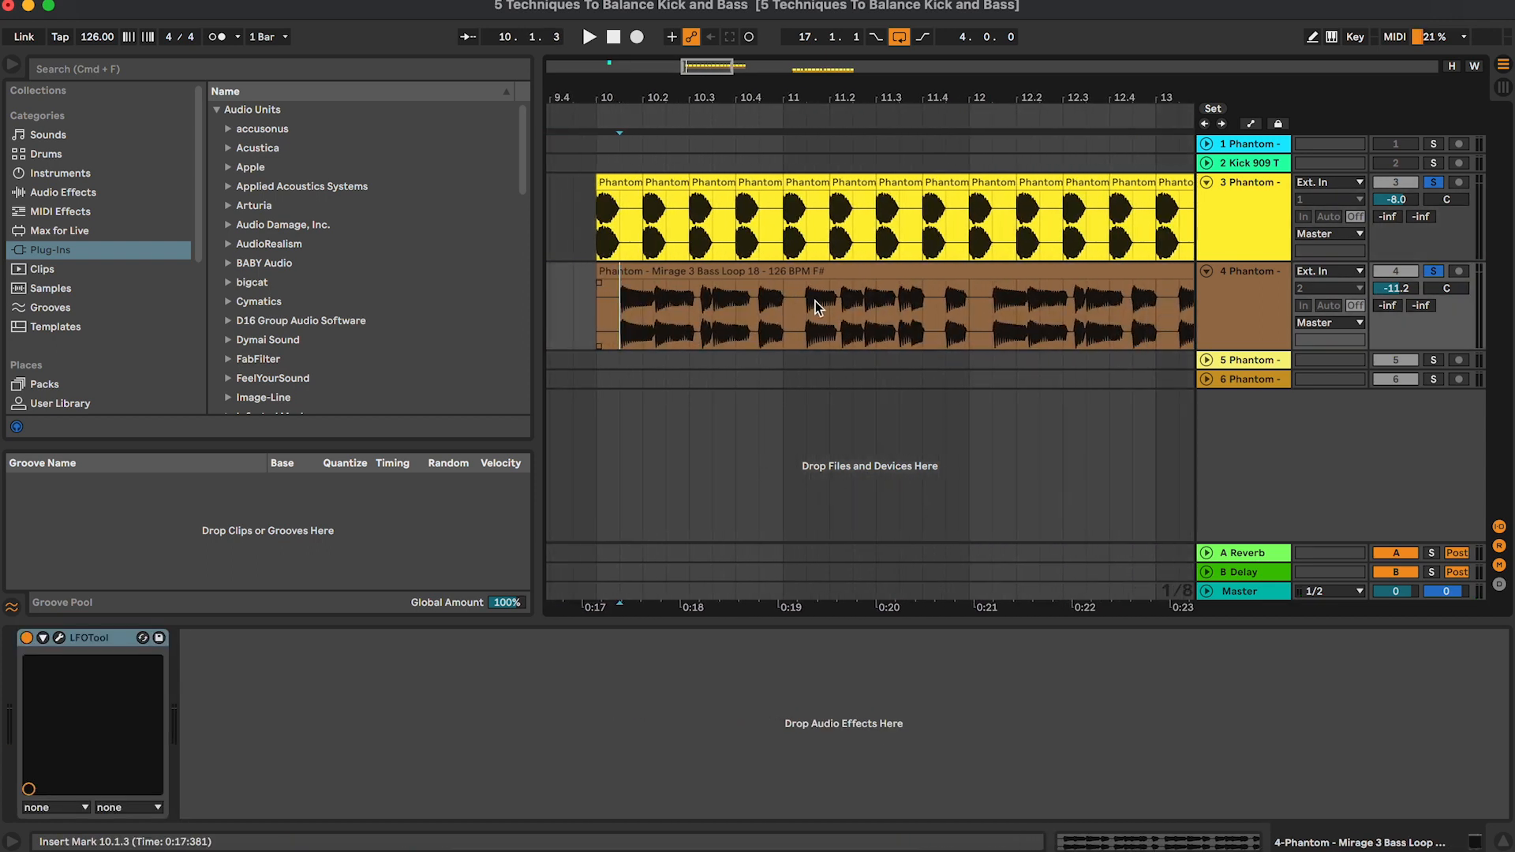
# - Solo only track 4 and play the bass loop from bar 10
pyautogui.click(1434, 272)
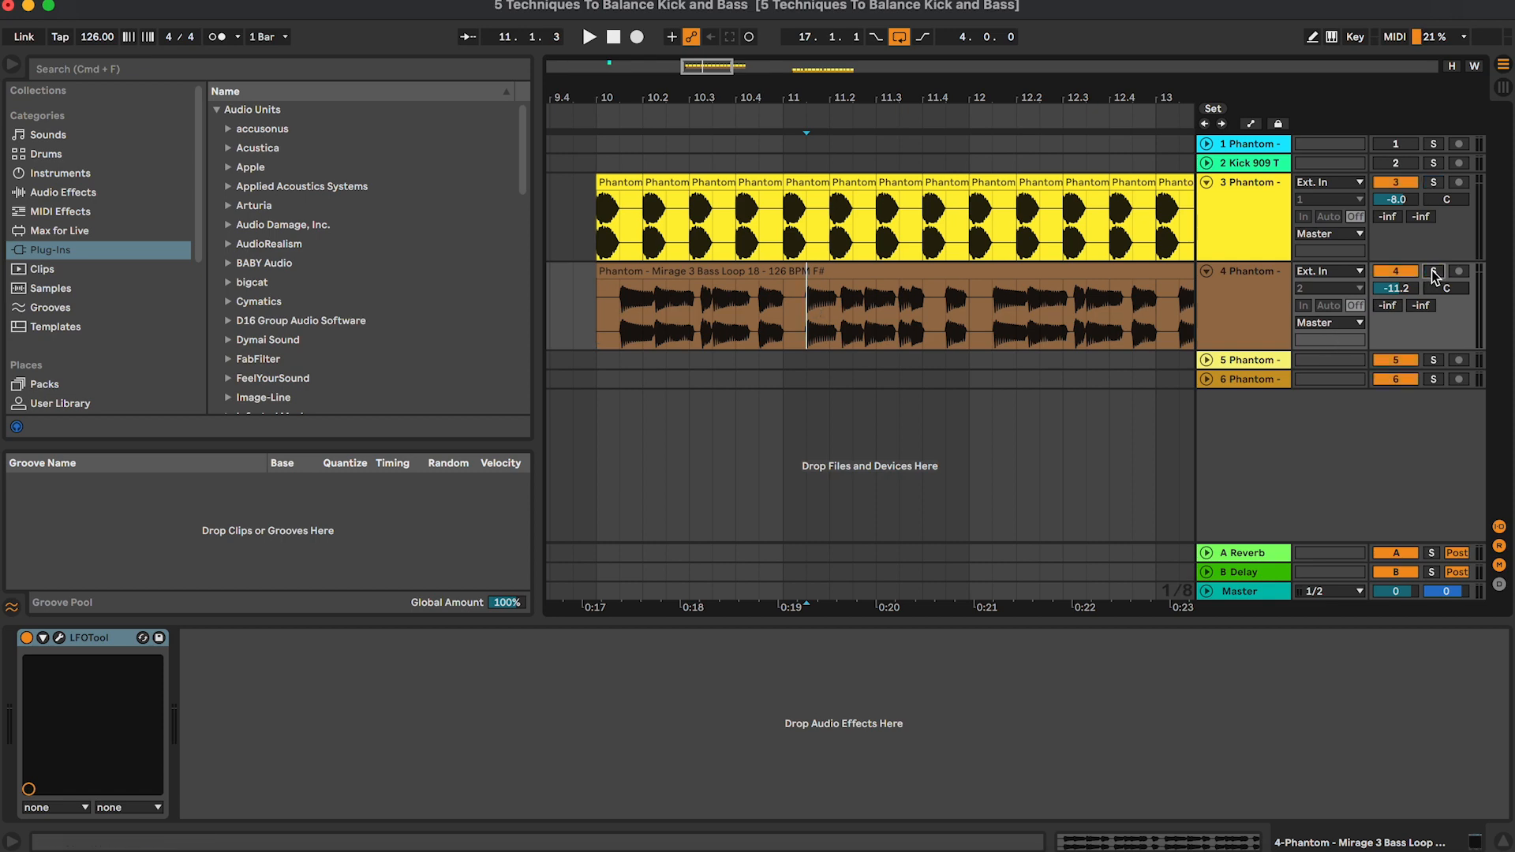
pyautogui.click(1434, 271)
pyautogui.click(596, 301)
pyautogui.press('space')
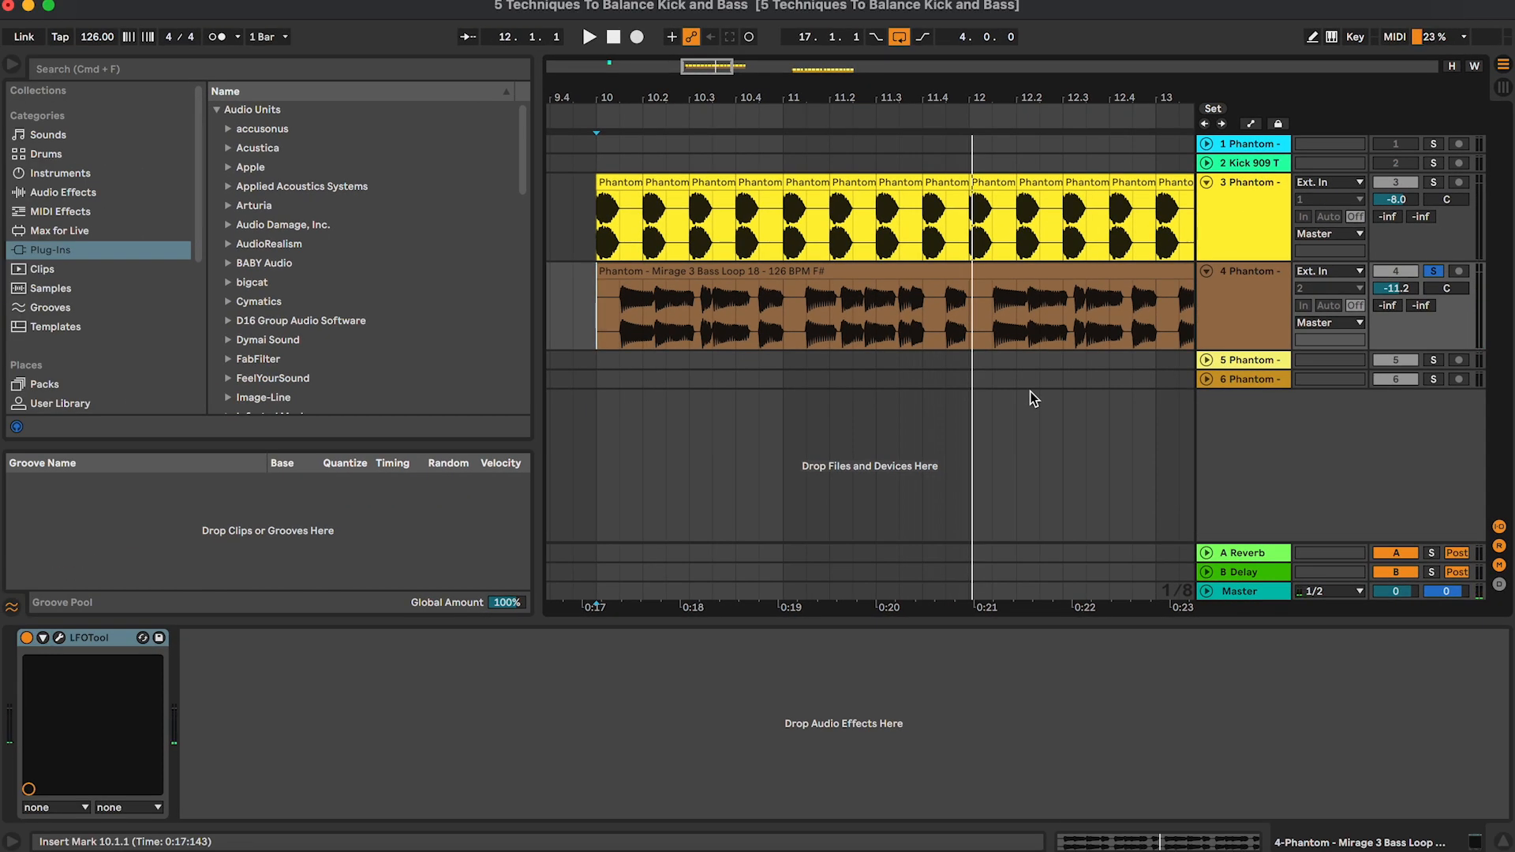
# - Examine how the first kick's tail on track 3 ends before 10.1.3, where the bass note on track 4 begins
pyautogui.click(597, 223)
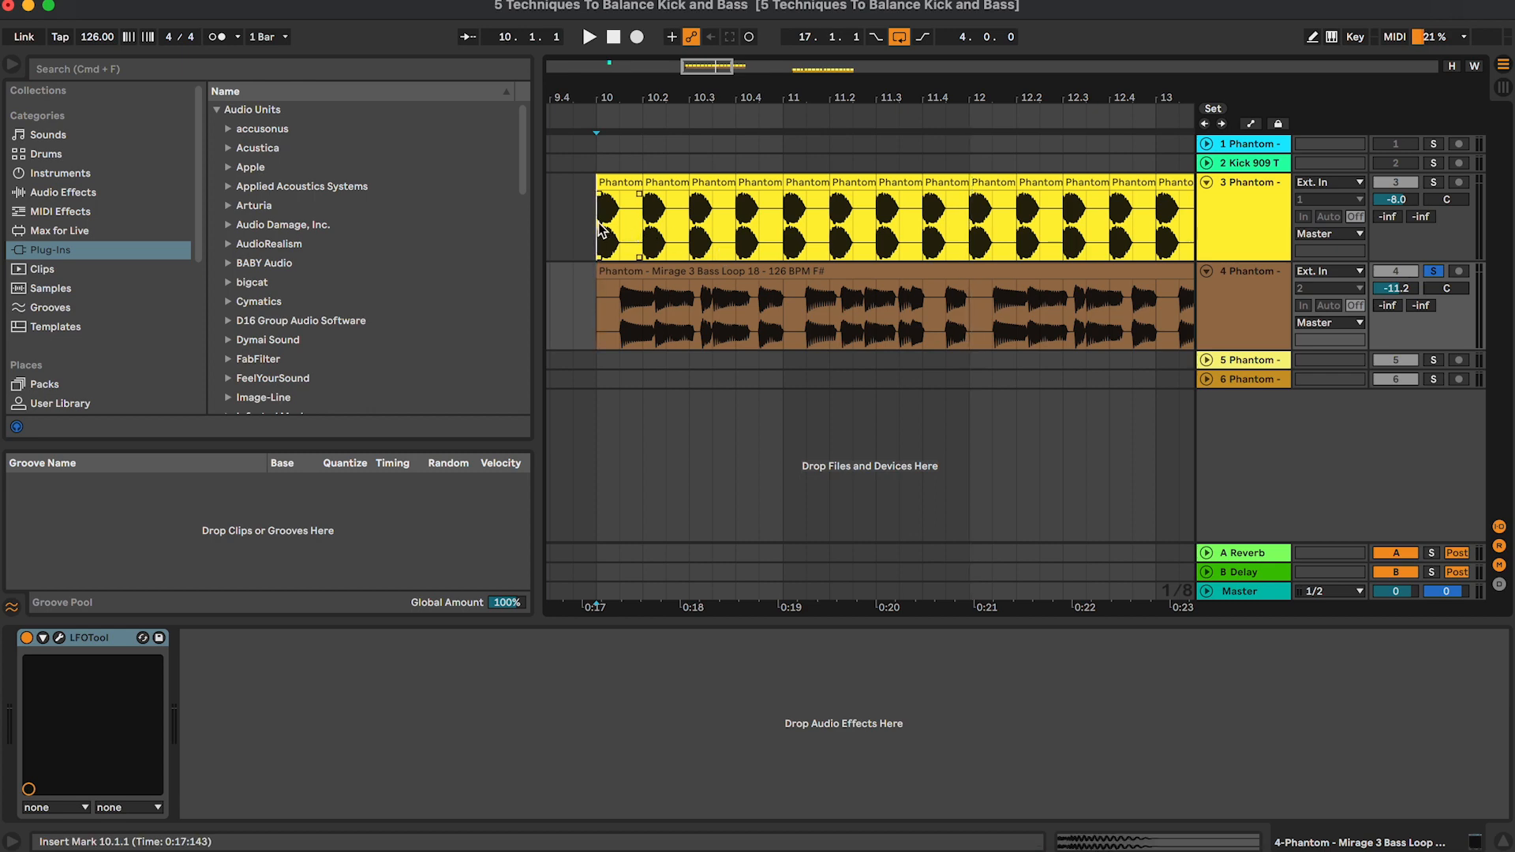
pyautogui.press('+')
pyautogui.press('+')
pyautogui.press('+')
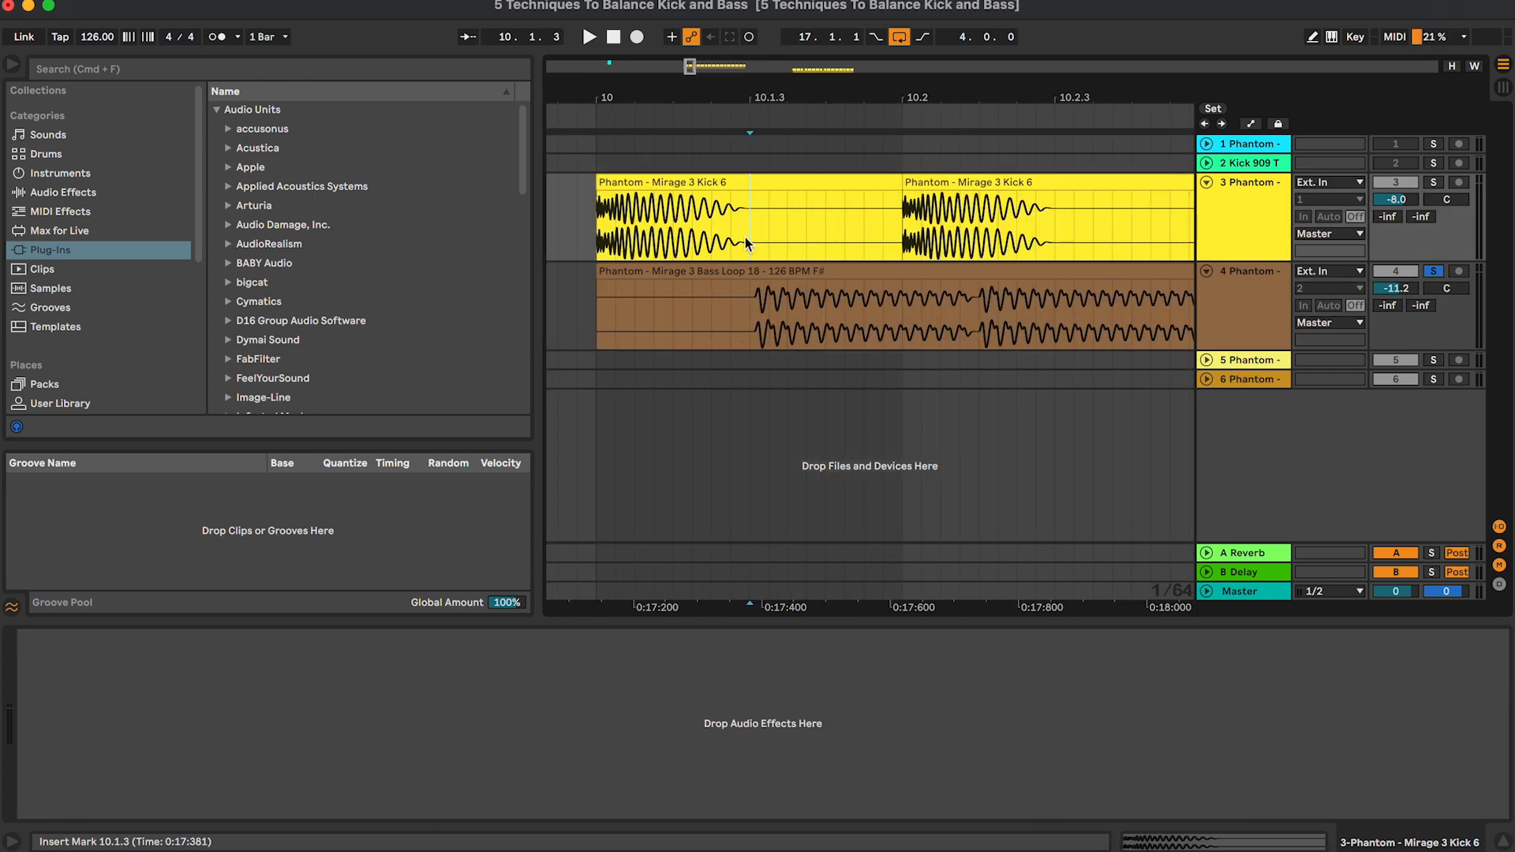
pyautogui.press('+')
pyautogui.press('+')
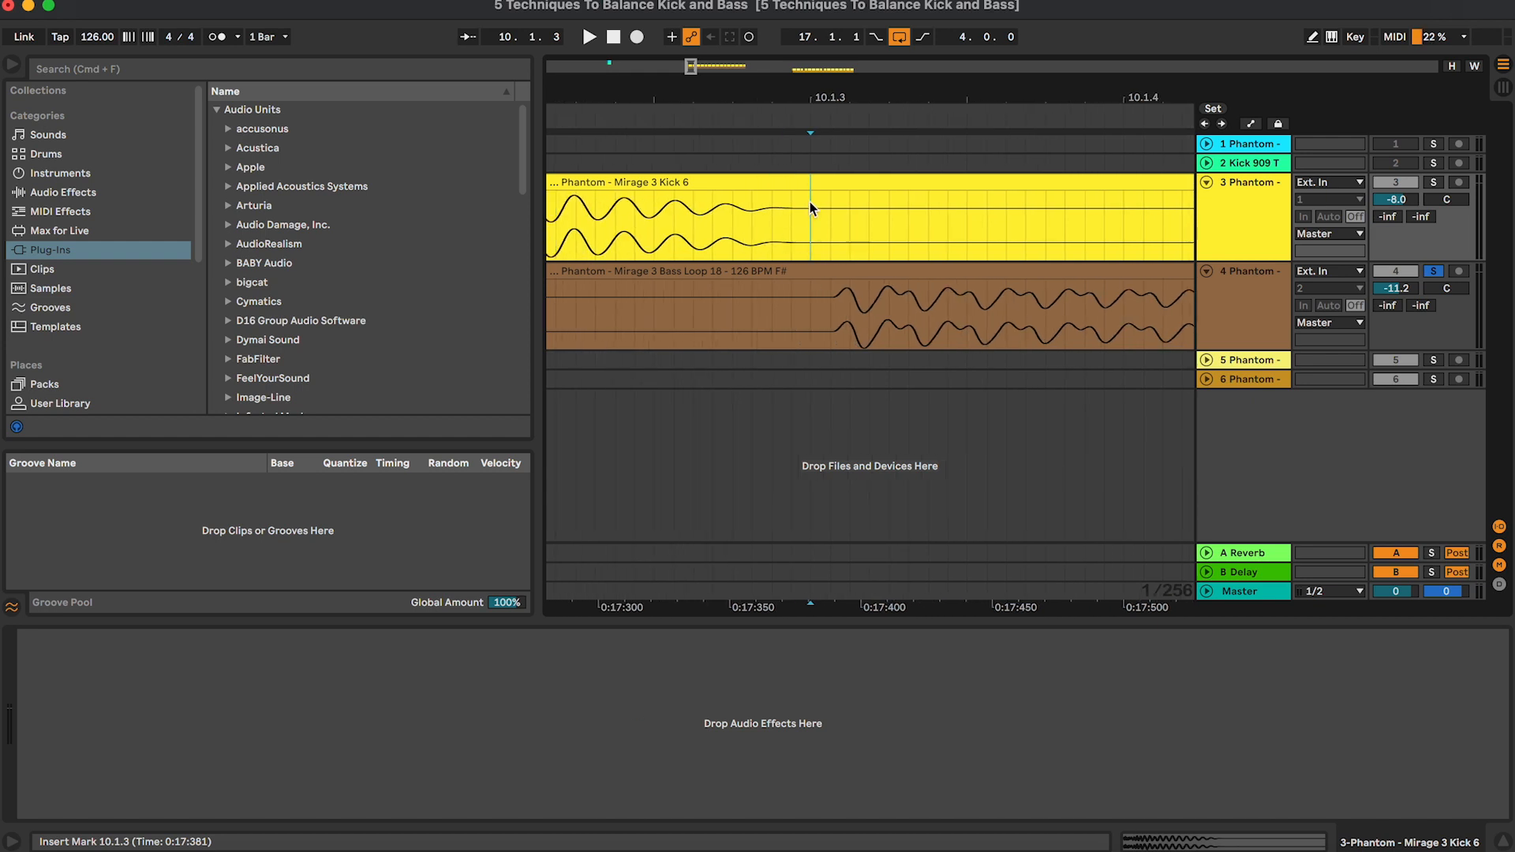
pyautogui.moveTo(636, 217); pyautogui.dragTo(809, 208)
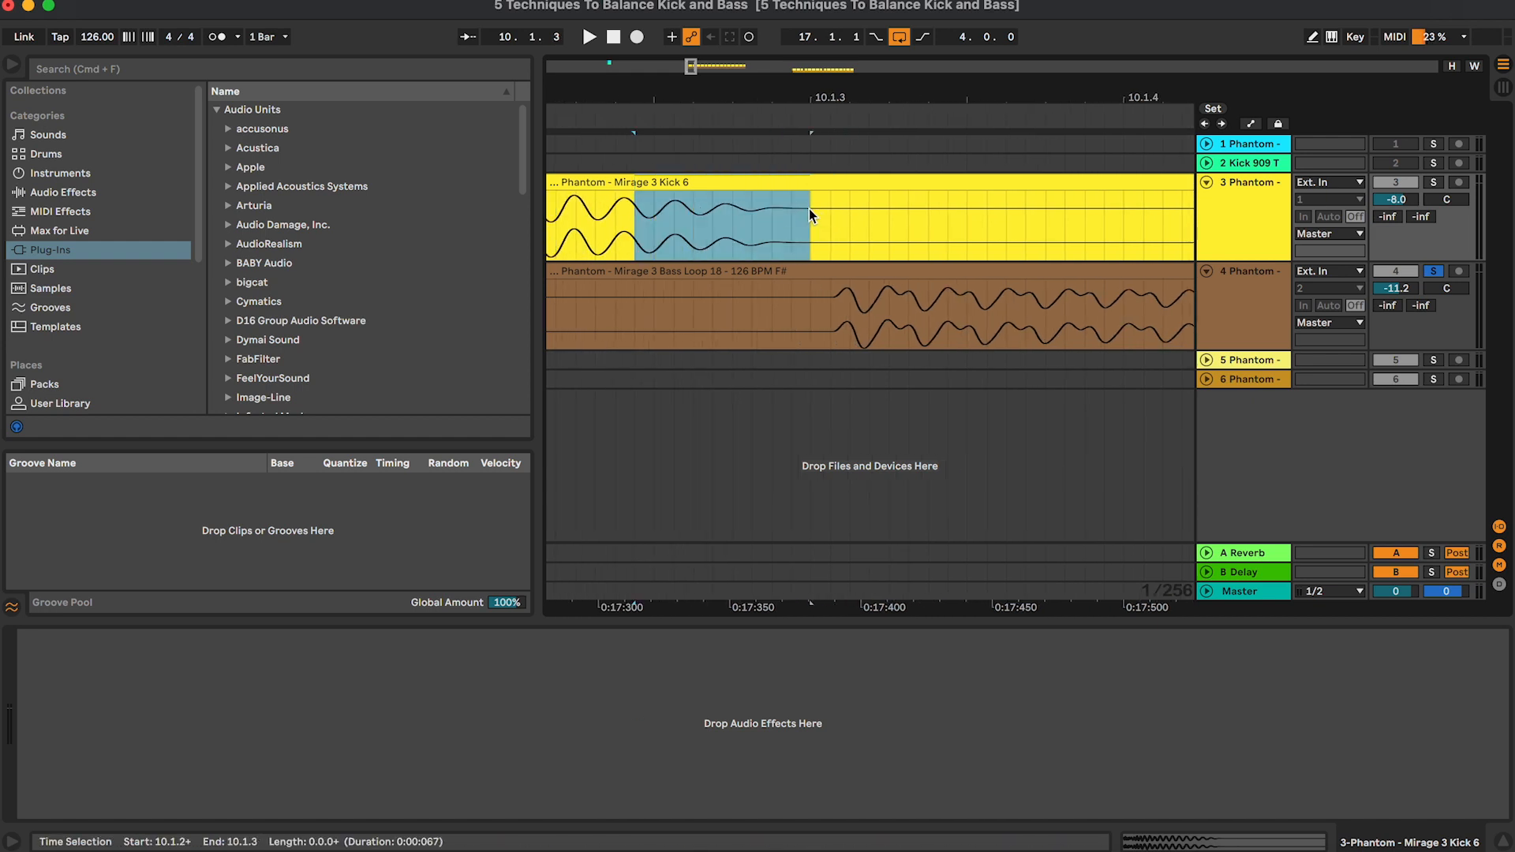
pyautogui.click(806, 327)
pyautogui.press('-')
pyautogui.press('-')
pyautogui.press('-')
pyautogui.hscroll(2, 805, 331)
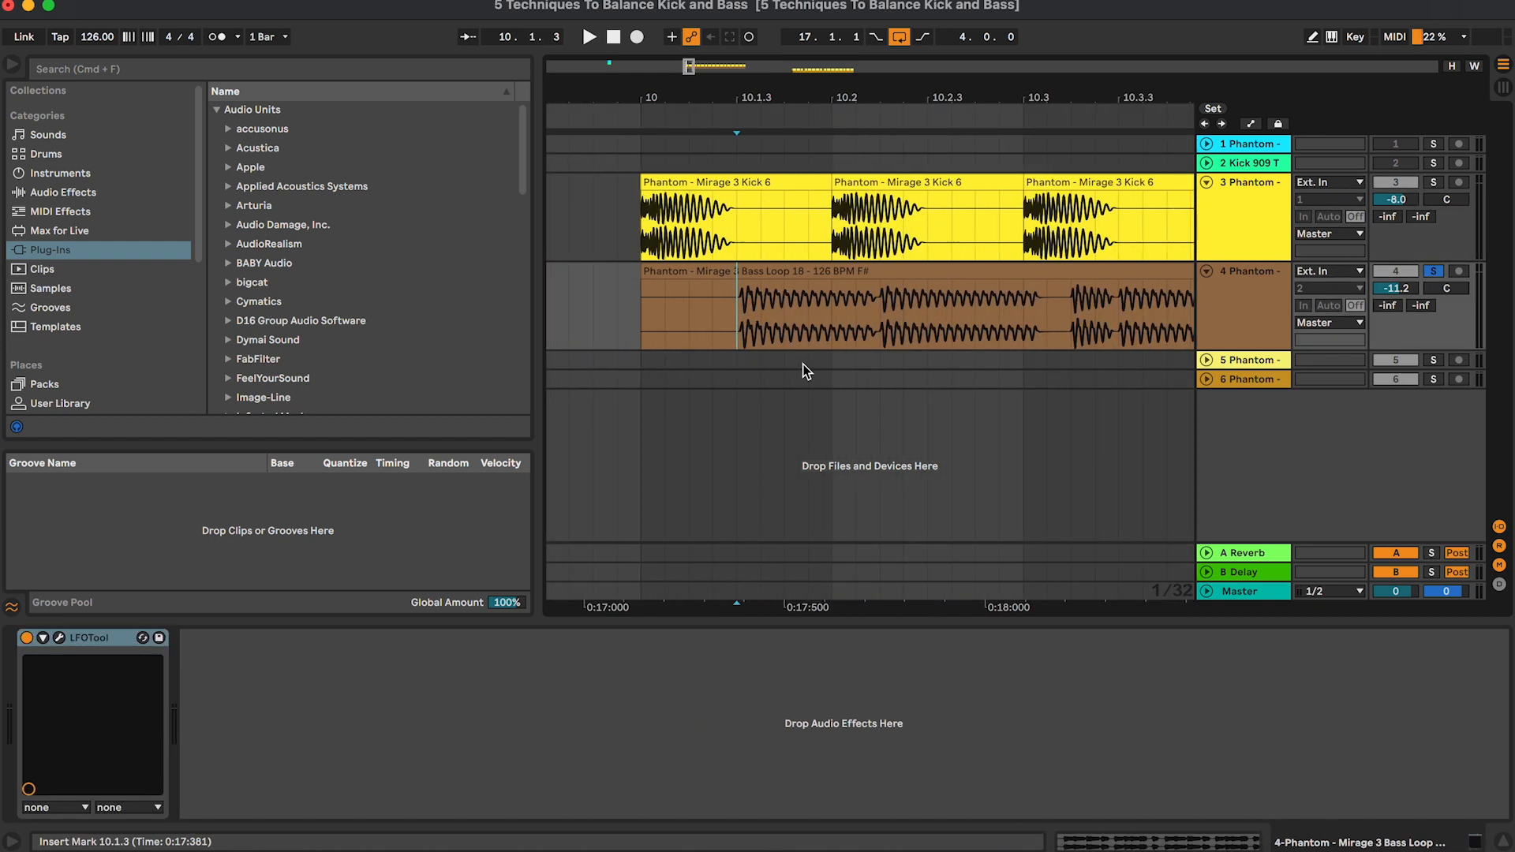
# - Solo track 3 alongside track 4 and play the kick pattern and bass loop together from bar 10
pyautogui.keyDown('super'); pyautogui.click(1435, 182); pyautogui.keyUp('super')
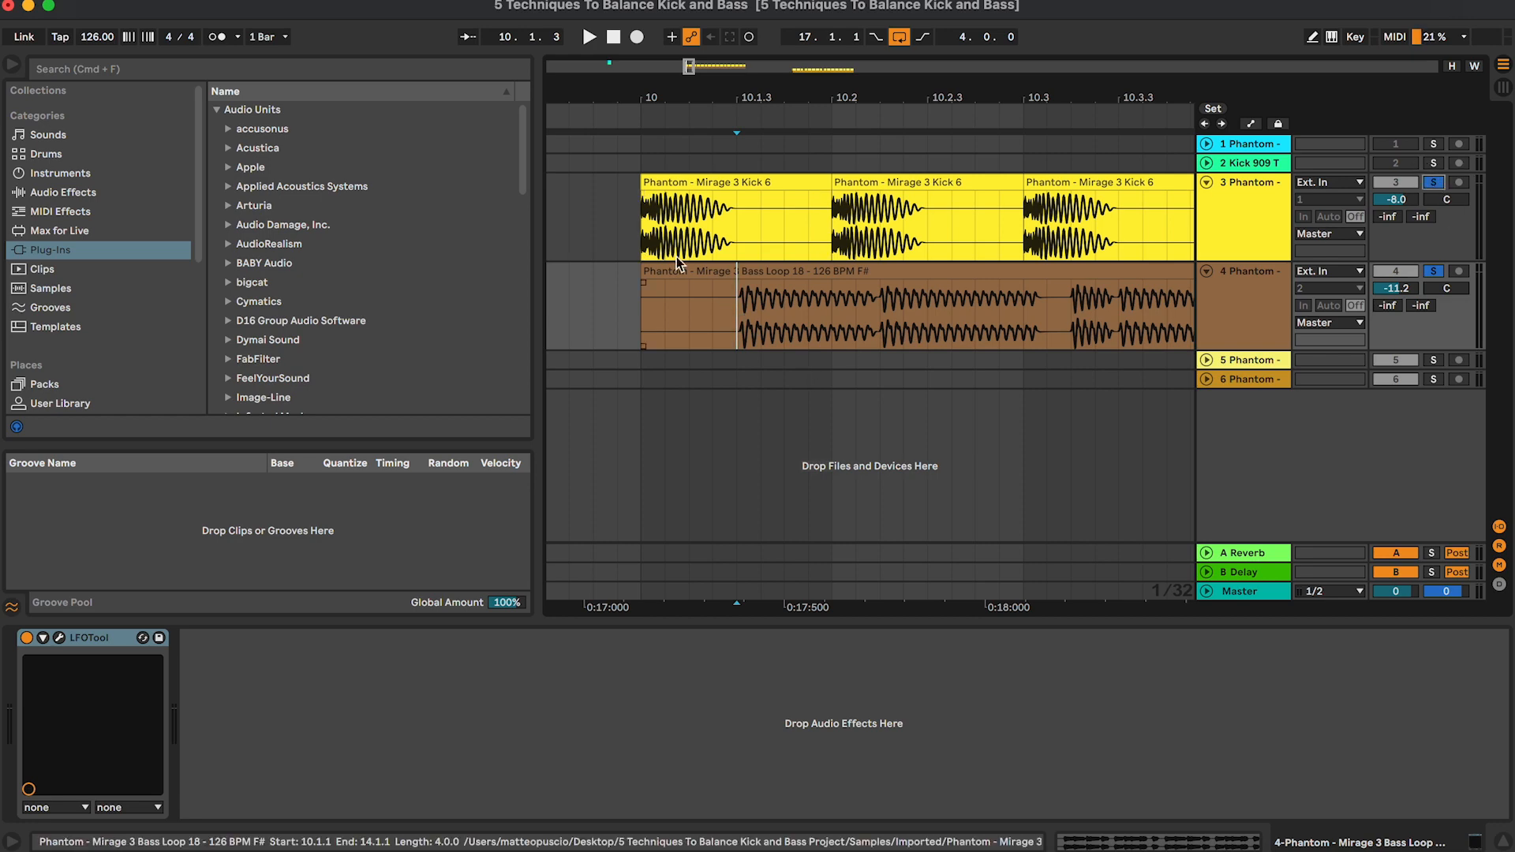
pyautogui.click(638, 218)
pyautogui.press('space')
pyautogui.press('-')
pyautogui.press('-')
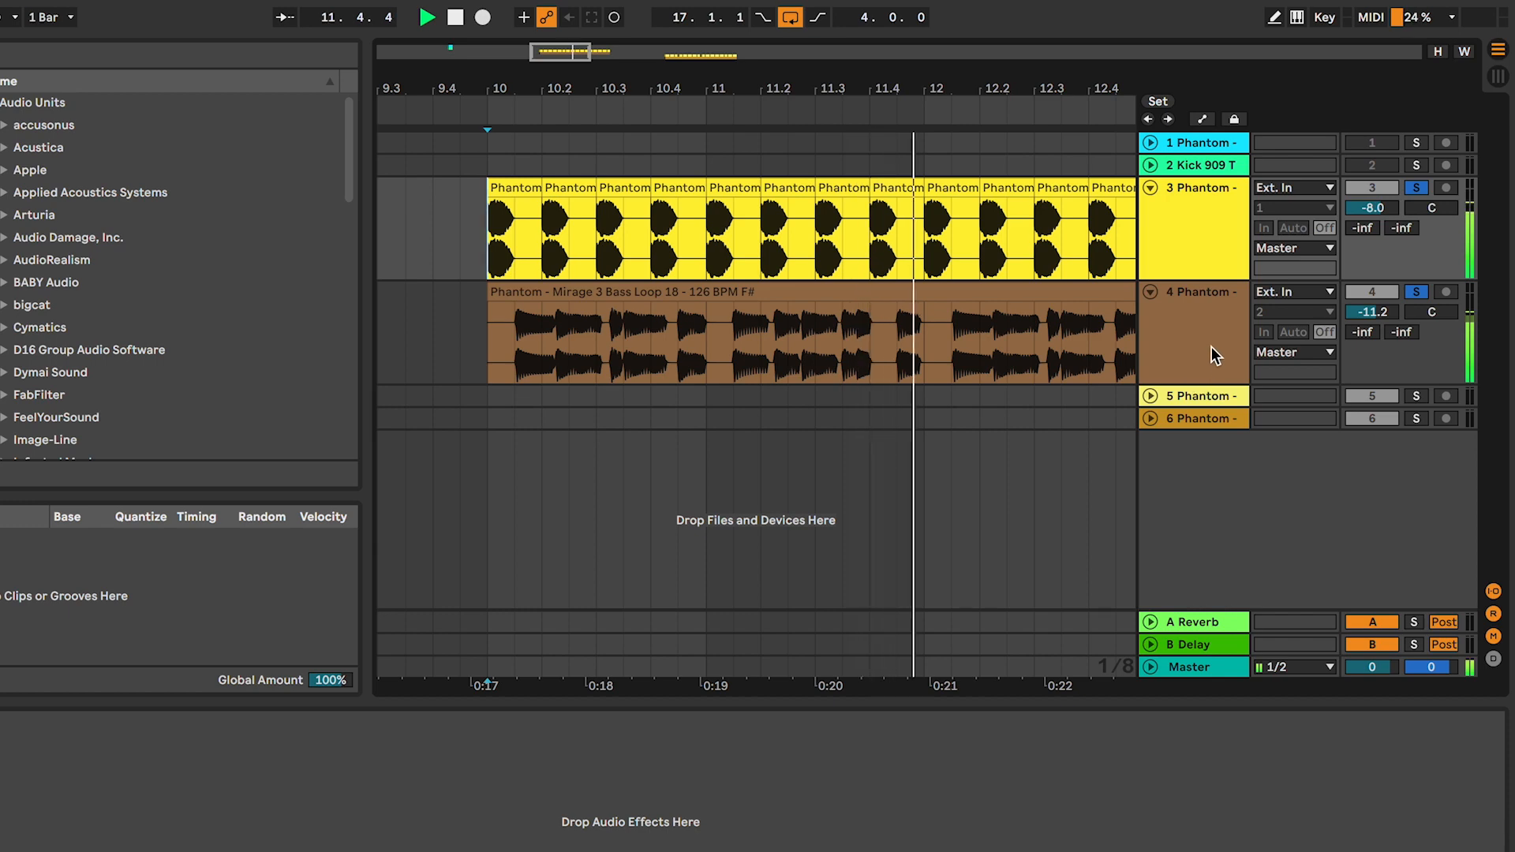
pyautogui.hscroll(2, 991, 352)
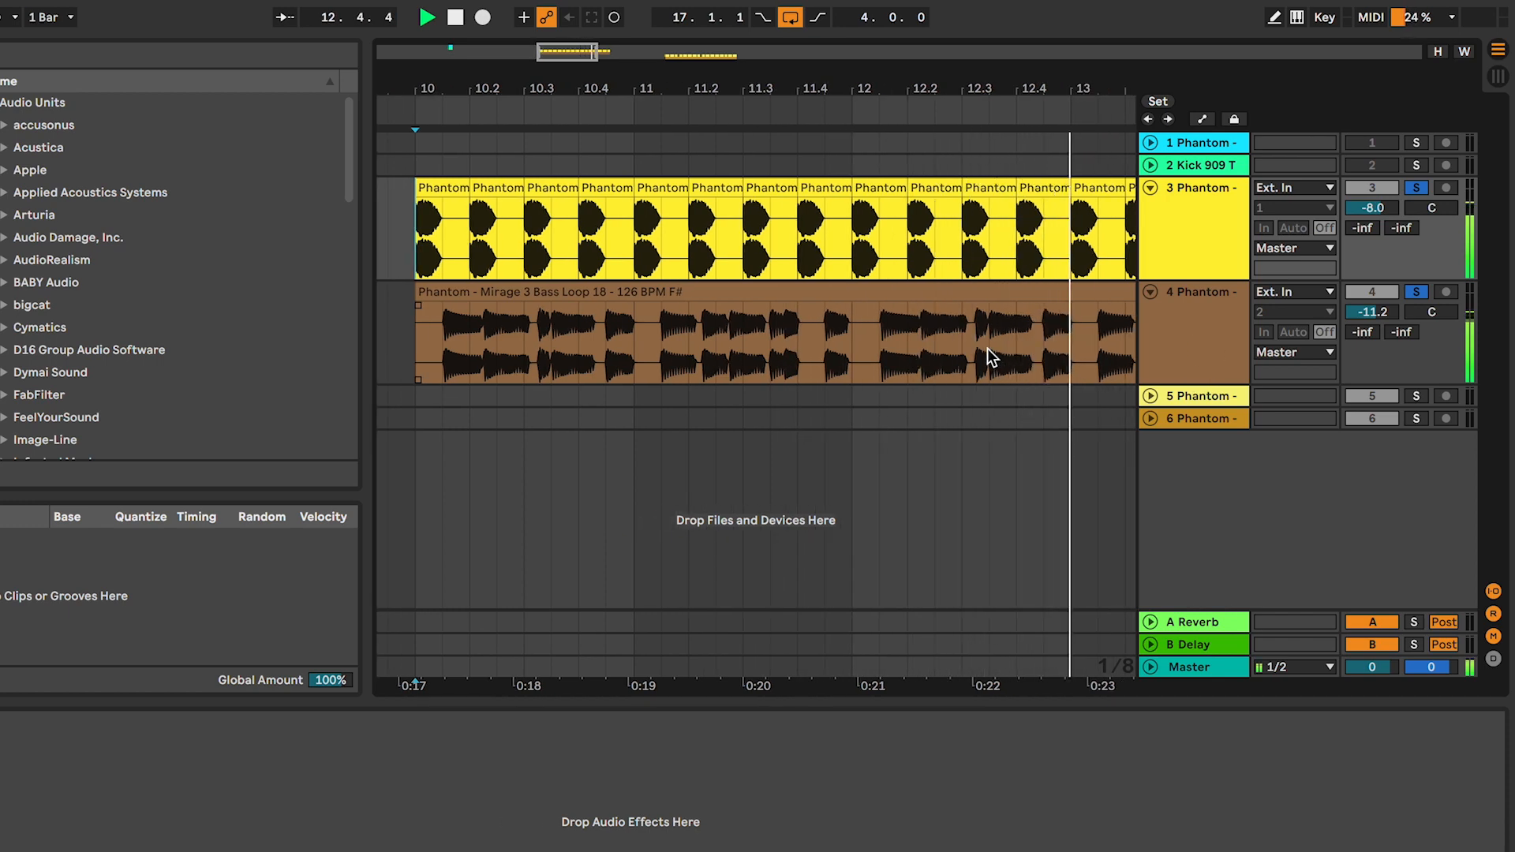
pyautogui.press('-')
pyautogui.press('space')
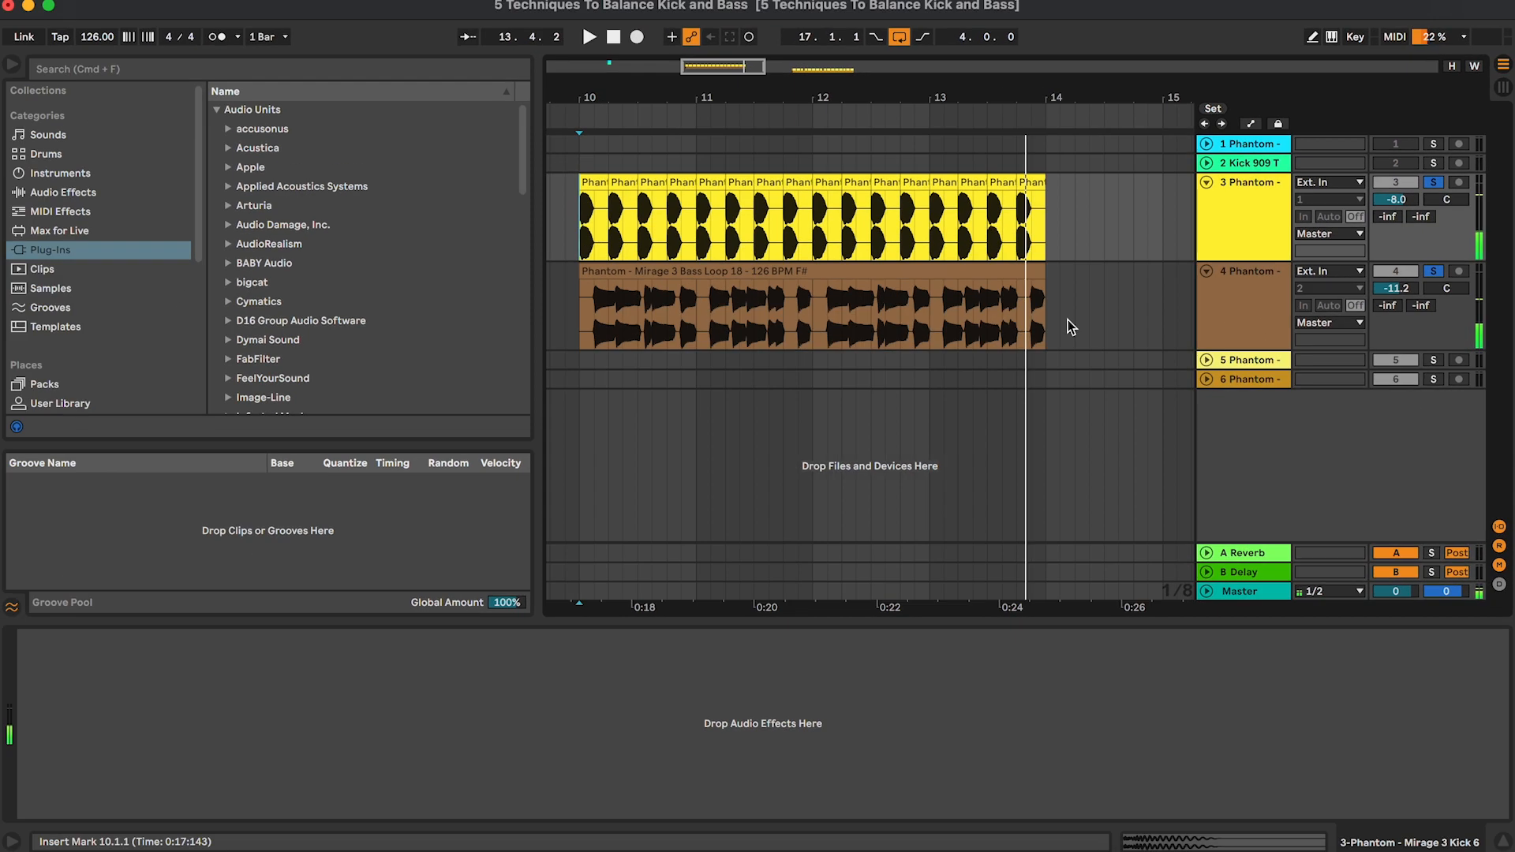
# - Compare tracks 3 and 4 from bar 10 to 10.1.3, checking the first kick's length against the bass loop's opening gap
pyautogui.hscroll(-1, 1070, 327)
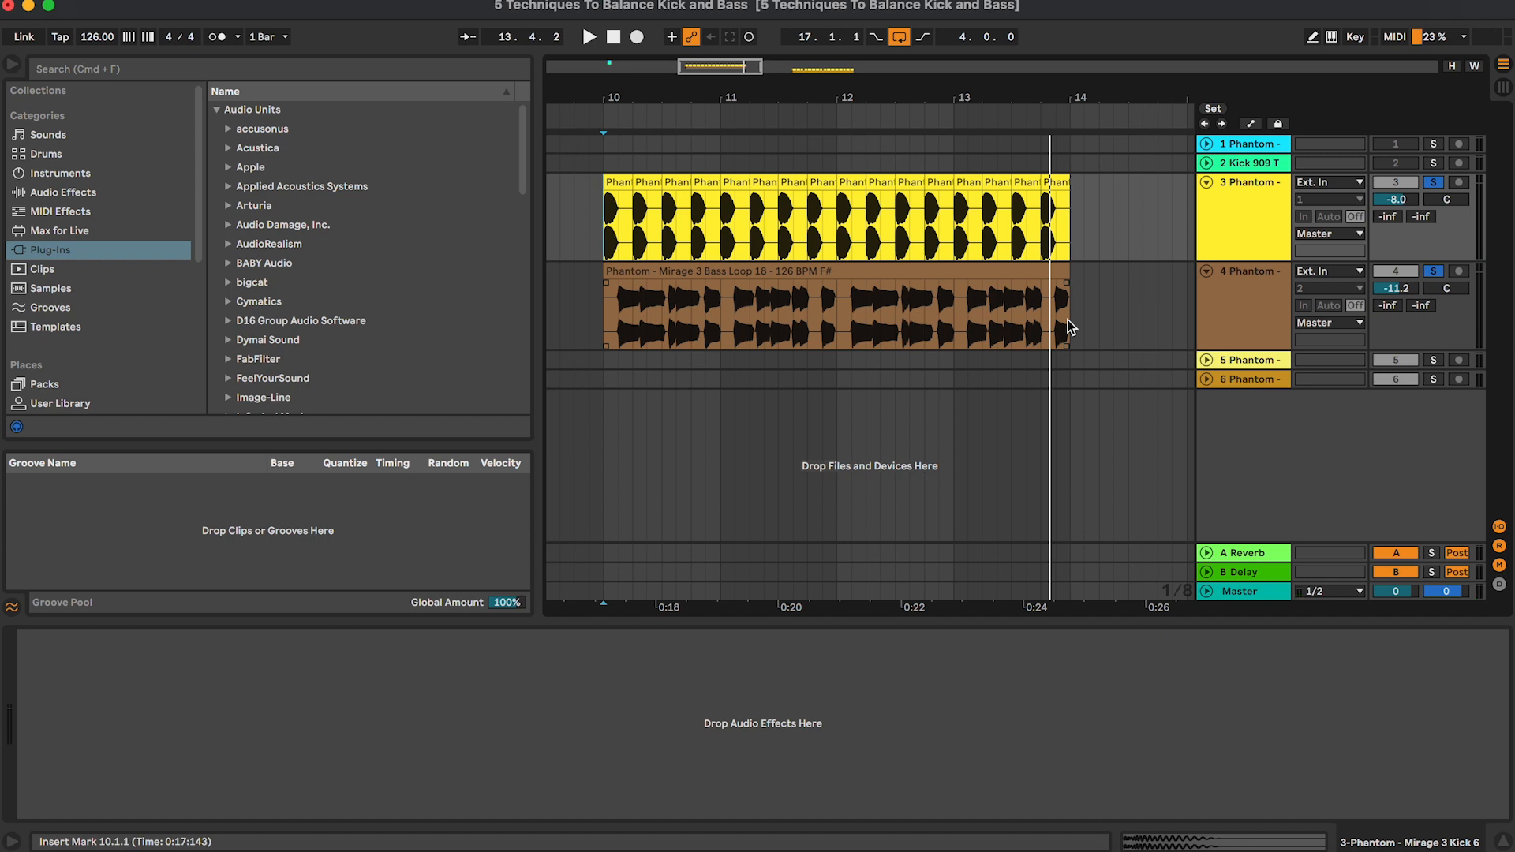
pyautogui.click(1225, 319)
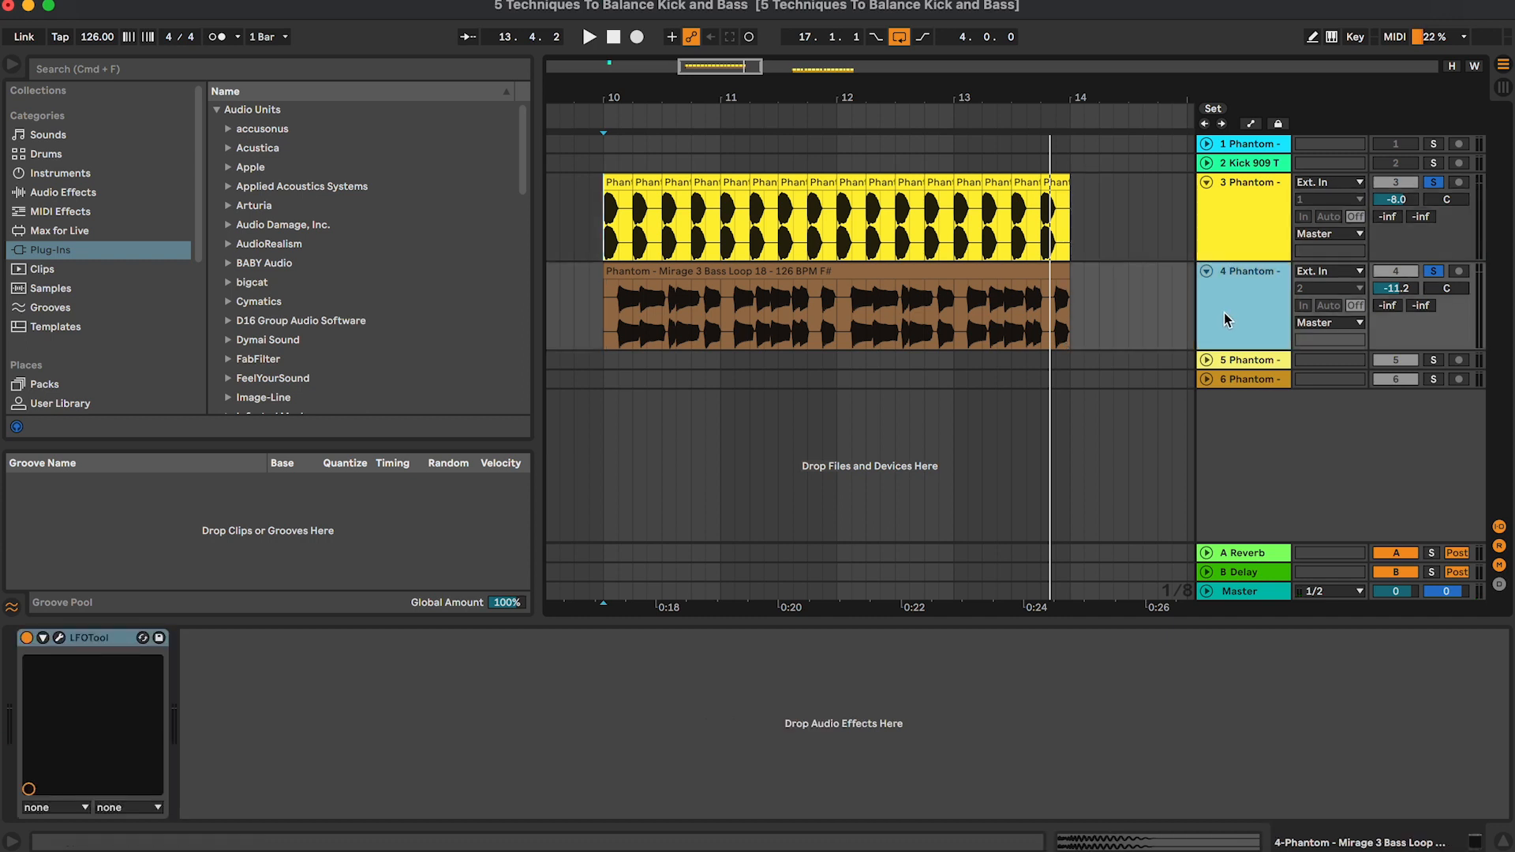
pyautogui.click(1240, 229)
pyautogui.click(606, 229)
pyautogui.press('+')
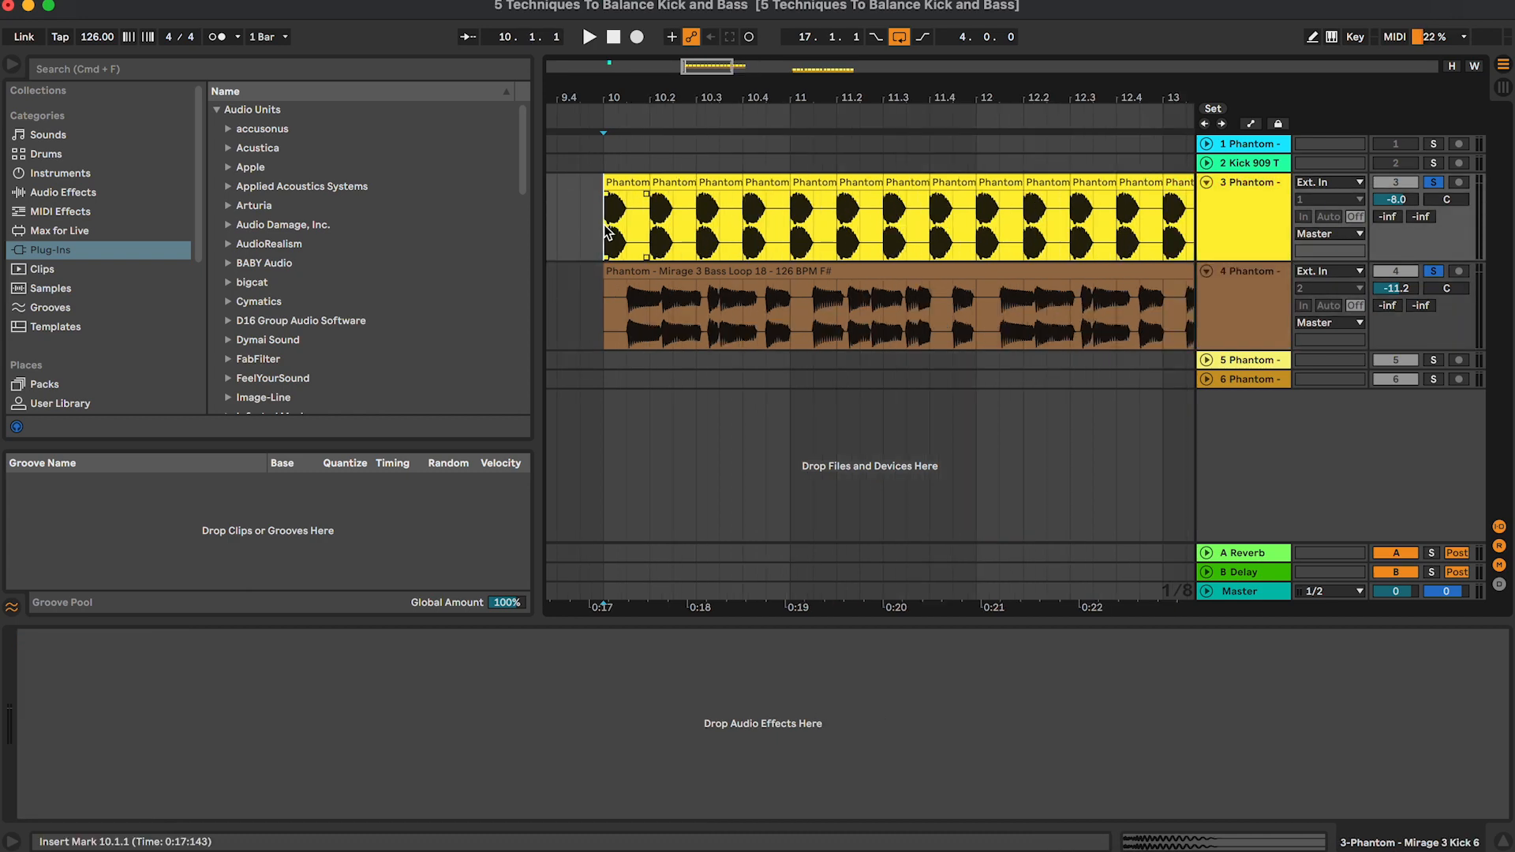
pyautogui.press('+')
pyautogui.press('+')
pyautogui.moveTo(607, 232); pyautogui.dragTo(704, 225)
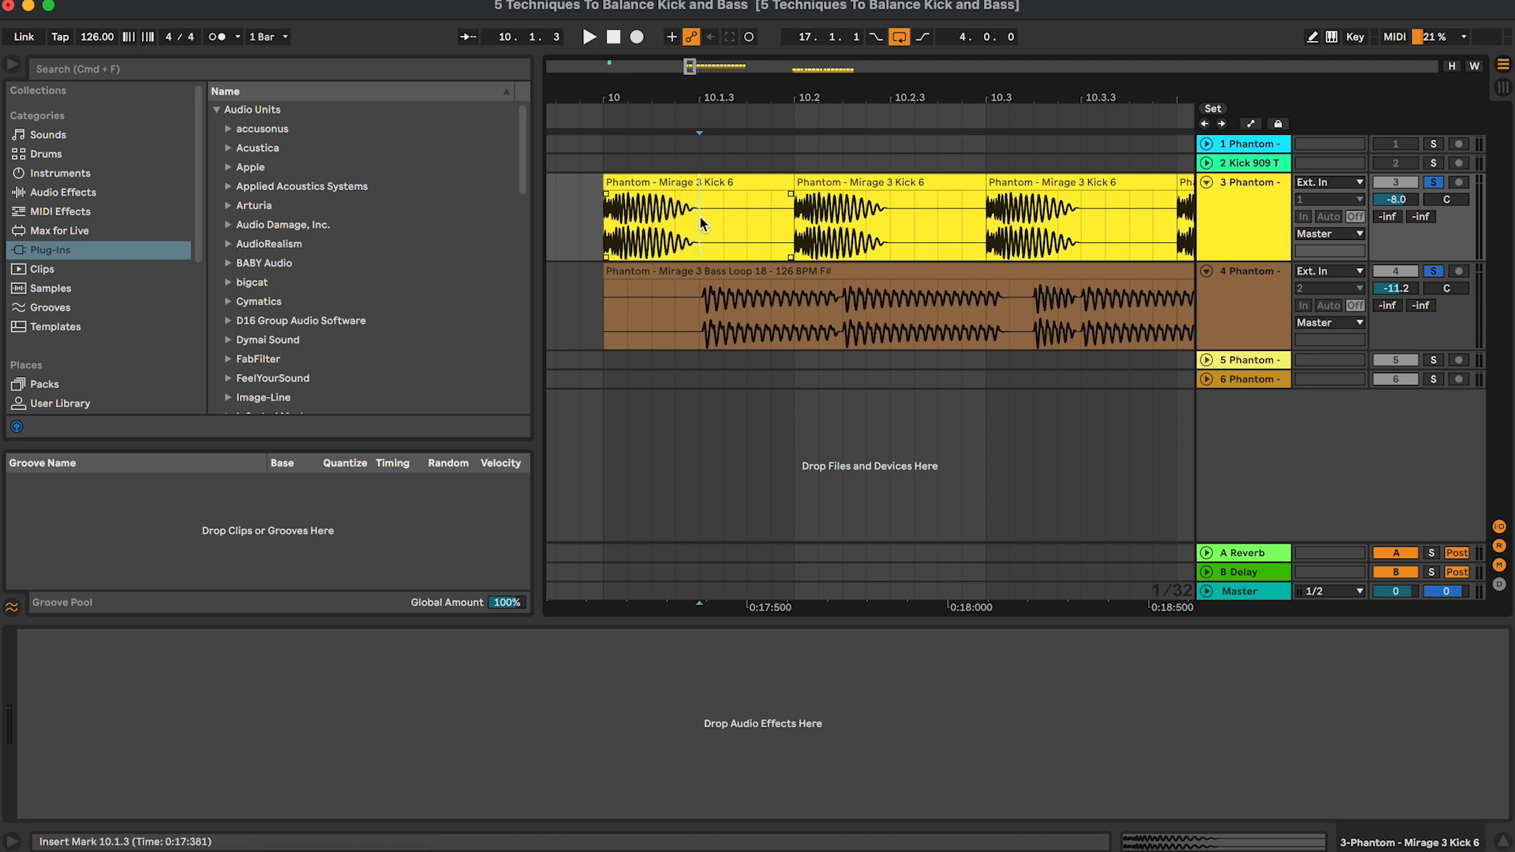
# - Fold tracks 3 and 4 together
pyautogui.scroll(-5, 700, 226)
pyautogui.hscroll(3, 699, 226)
pyautogui.click(1234, 227)
pyautogui.keyDown('shift'); pyautogui.click(1234, 272); pyautogui.keyUp('shift')
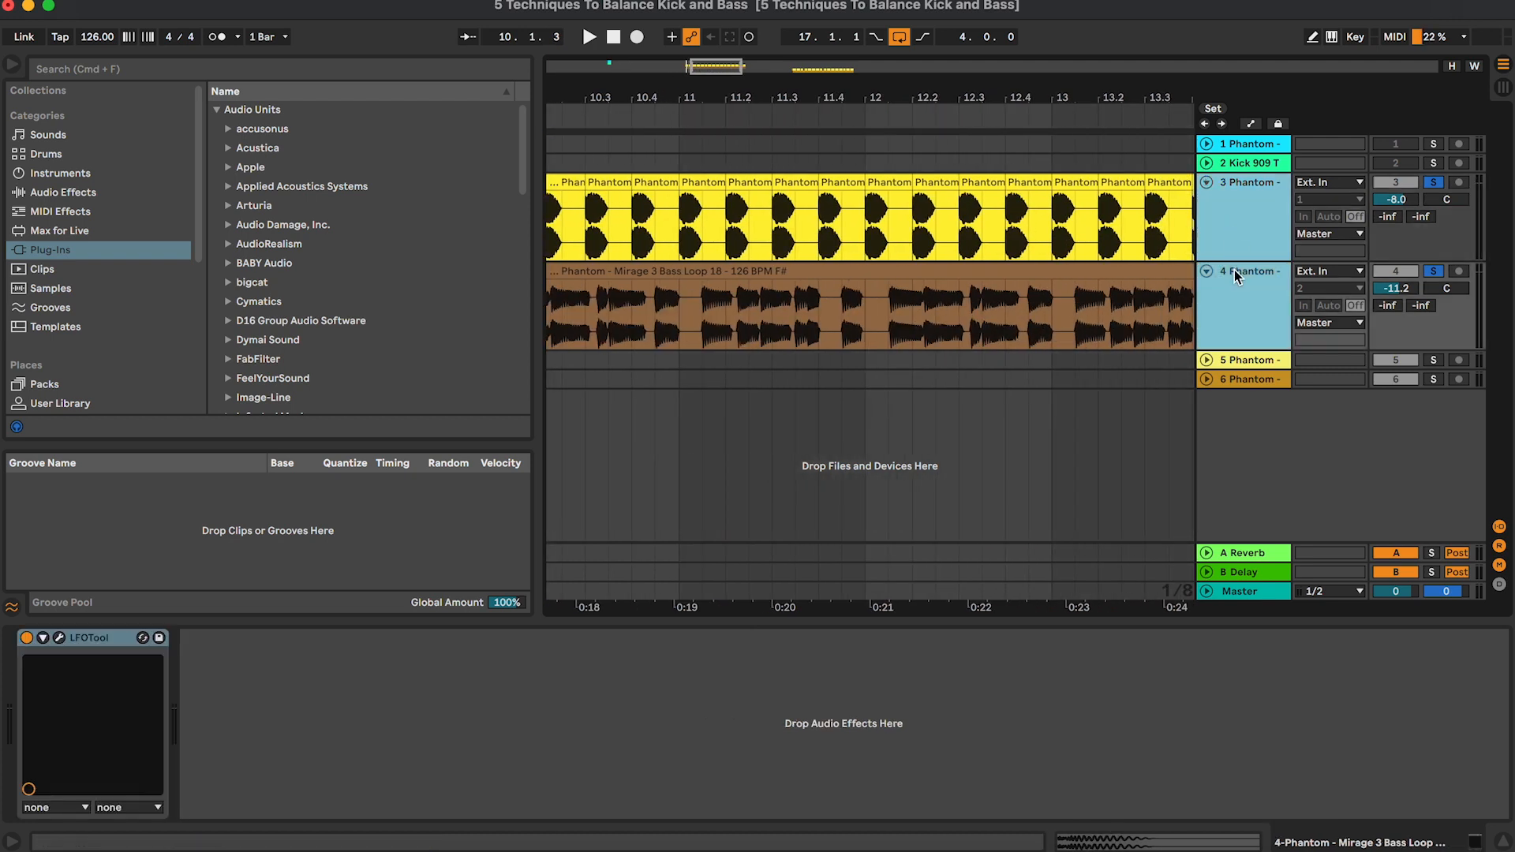
pyautogui.press('u')
# - Solo tracks 5 and 6 in place of tracks 3 and 4, and unfold them to show their waveforms
pyautogui.hscroll(10, 1255, 243)
pyautogui.click(1262, 224)
pyautogui.keyDown('shift'); pyautogui.click(1266, 243); pyautogui.keyUp('shift')
pyautogui.click(1433, 221)
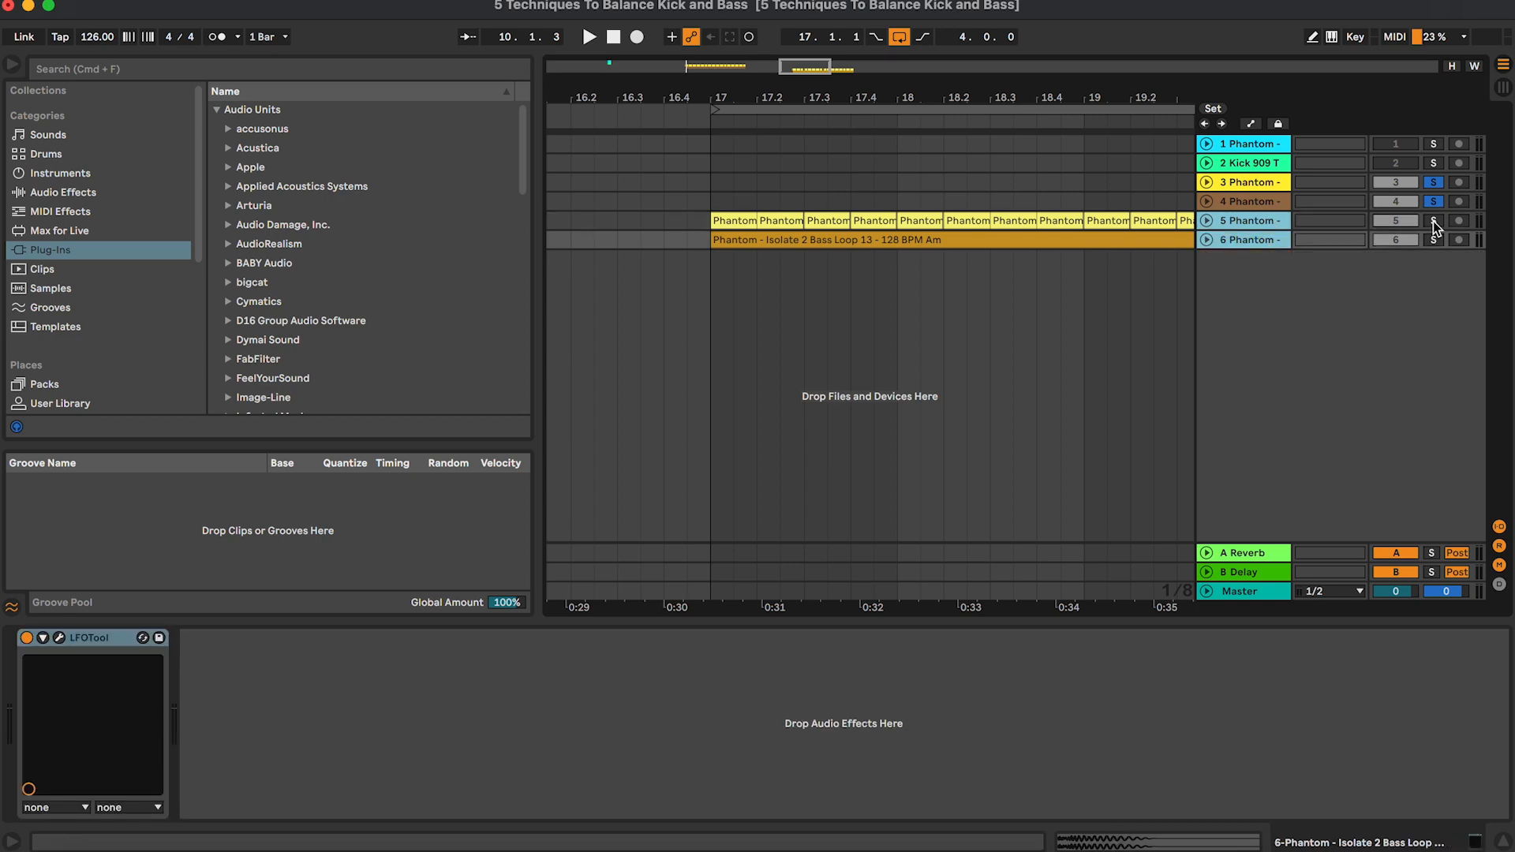
pyautogui.press('u')
pyautogui.hscroll(2, 1051, 294)
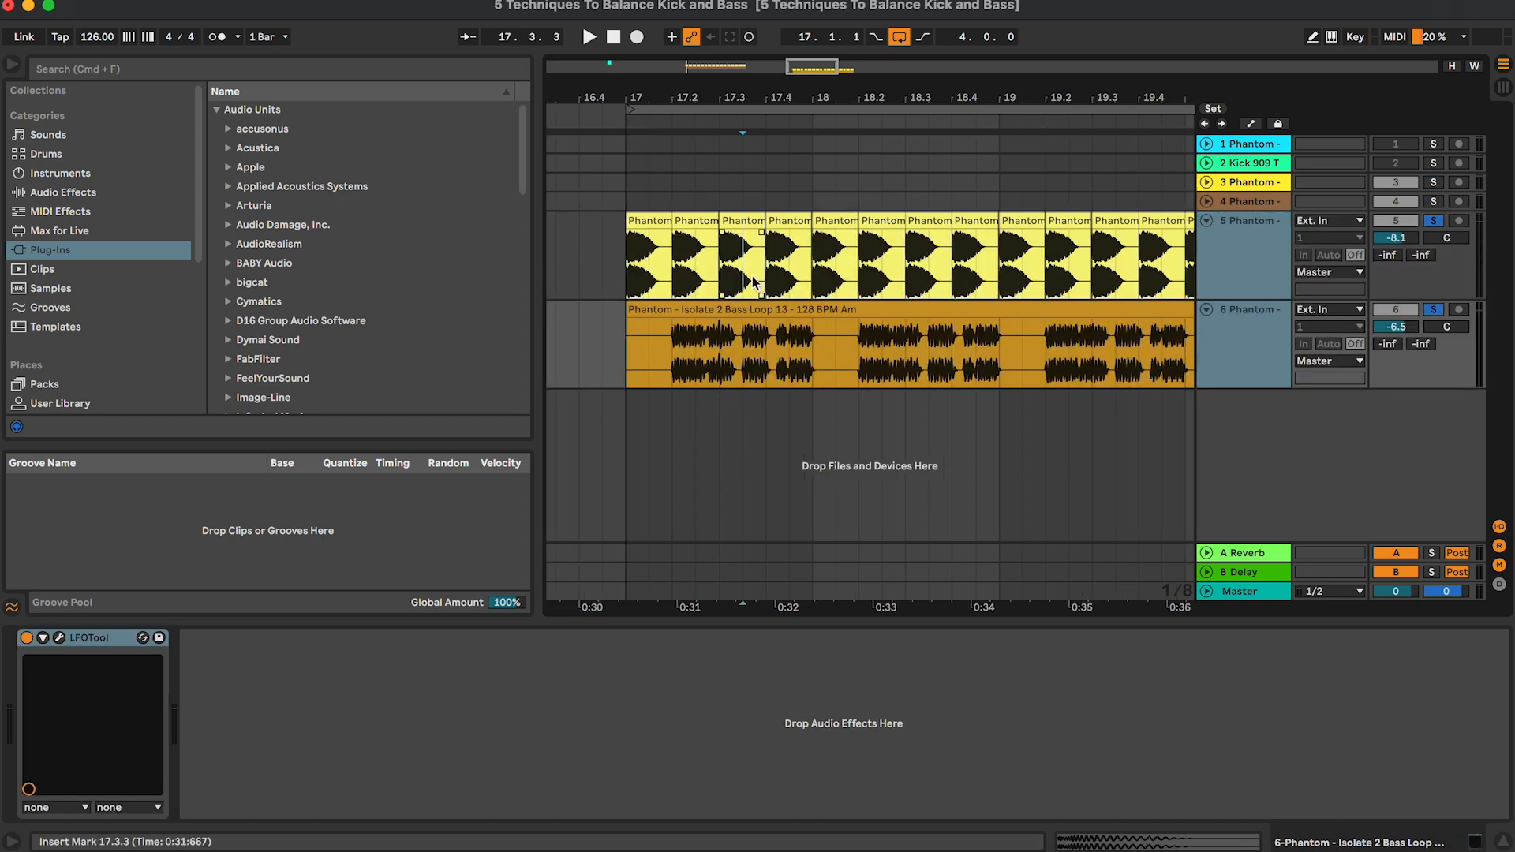
# - Play the kick pattern on track 5 and the bass loop on track 6 from bar 17
pyautogui.click(625, 266)
pyautogui.hscroll(1, 625, 267)
pyautogui.press('space')
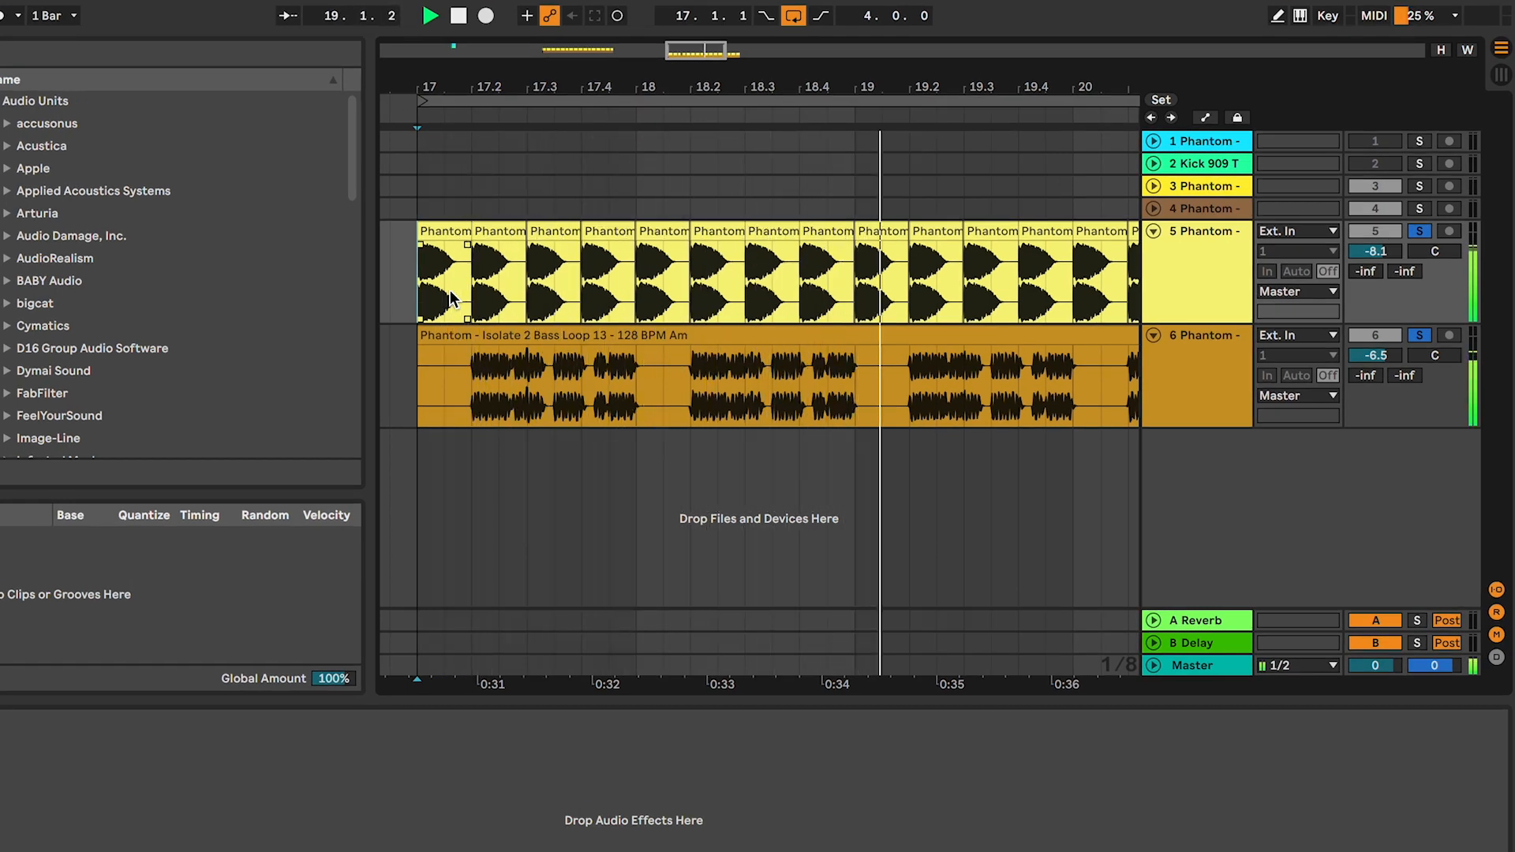
# - Examine the body and tail of the first kick at bar 17 on track 5 up close against the bass loop's first note
pyautogui.press('+')
pyautogui.press('+')
pyautogui.press('+')
pyautogui.press('+')
pyautogui.press('+')
pyautogui.press('+')
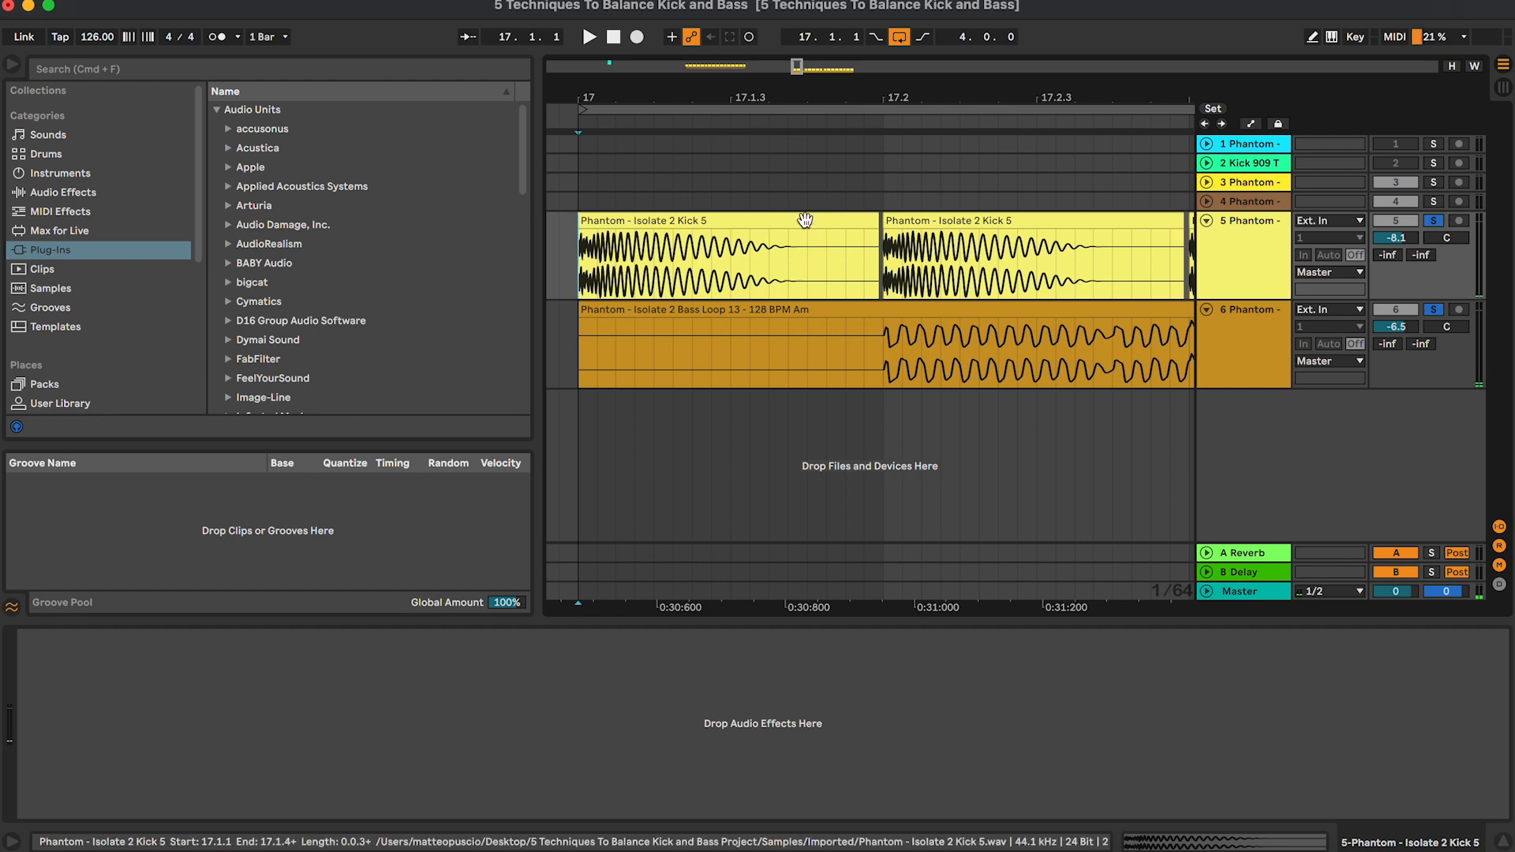
pyautogui.moveTo(731, 244); pyautogui.dragTo(783, 244)
pyautogui.click(656, 250)
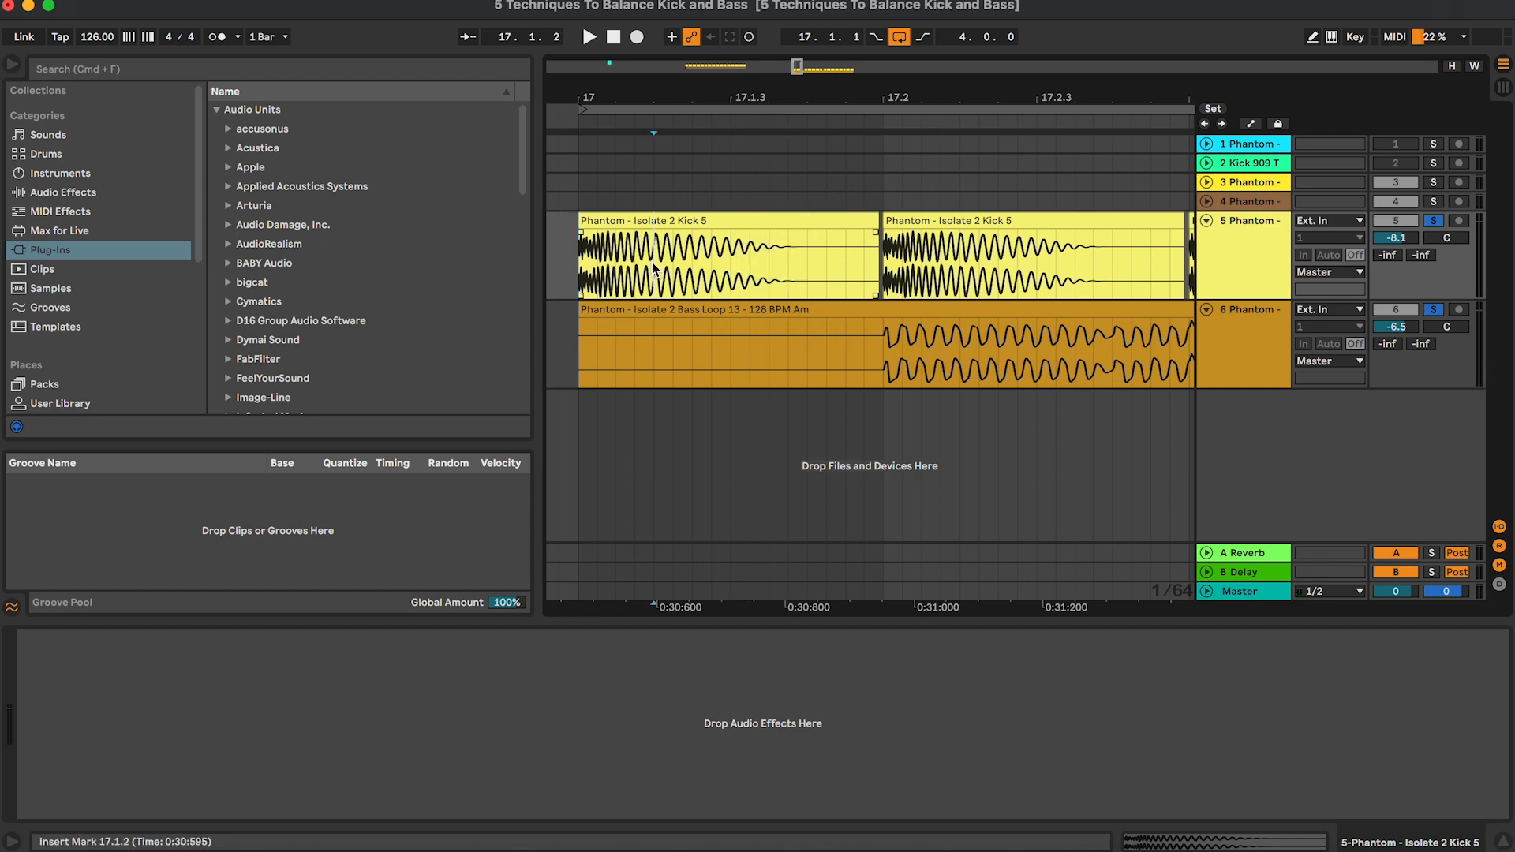
pyautogui.moveTo(597, 247); pyautogui.dragTo(729, 246)
pyautogui.click(727, 245)
# - Inspect how the bass loop's notes on track 6 fall between and over the kicks in bar 17
pyautogui.press('-')
pyautogui.press('-')
pyautogui.press('-')
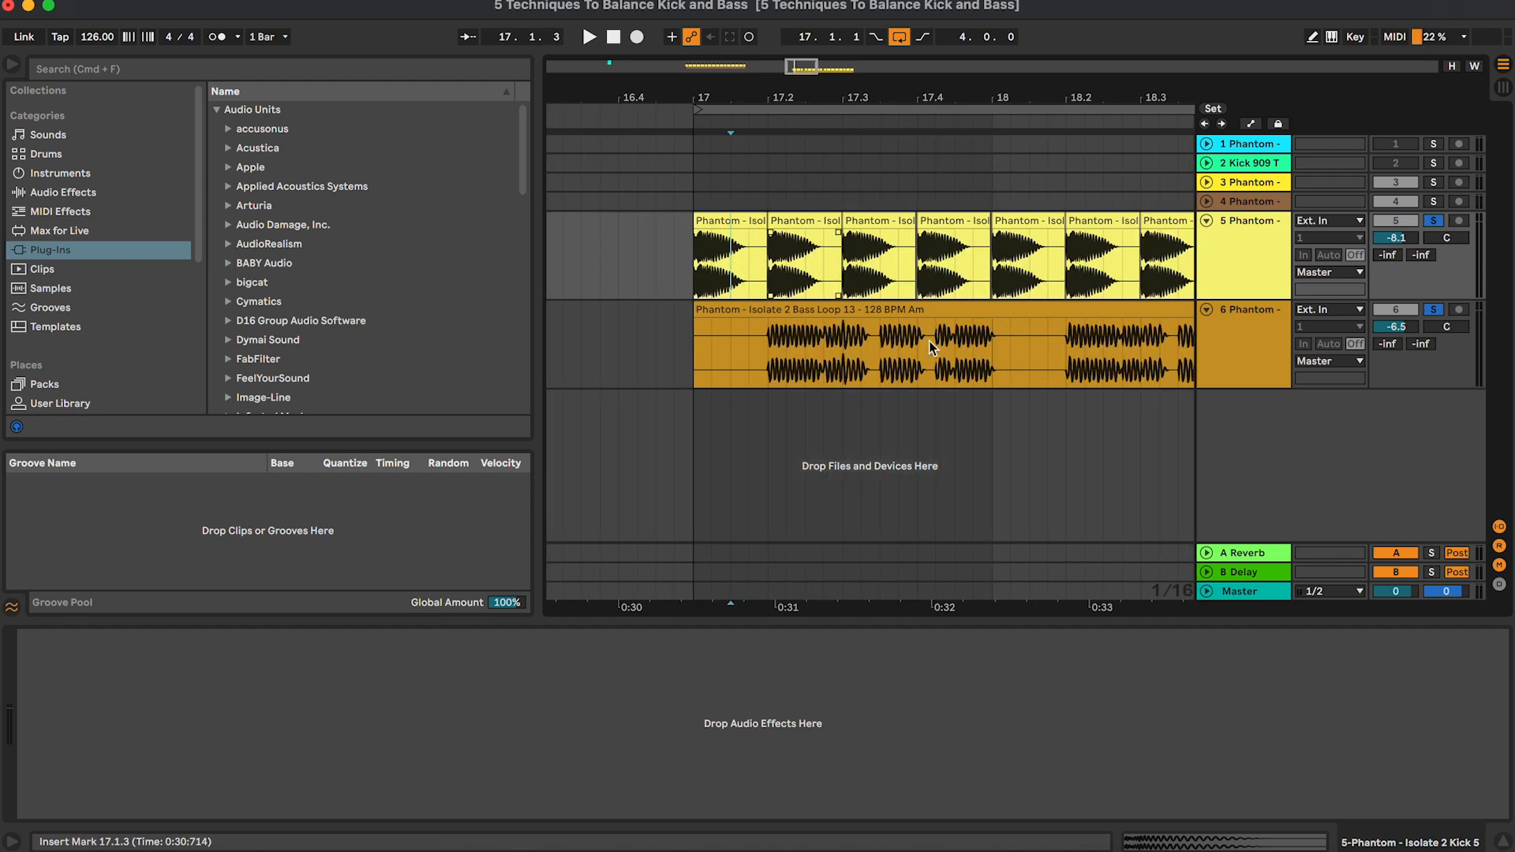
pyautogui.click(950, 354)
pyautogui.hscroll(2, 949, 355)
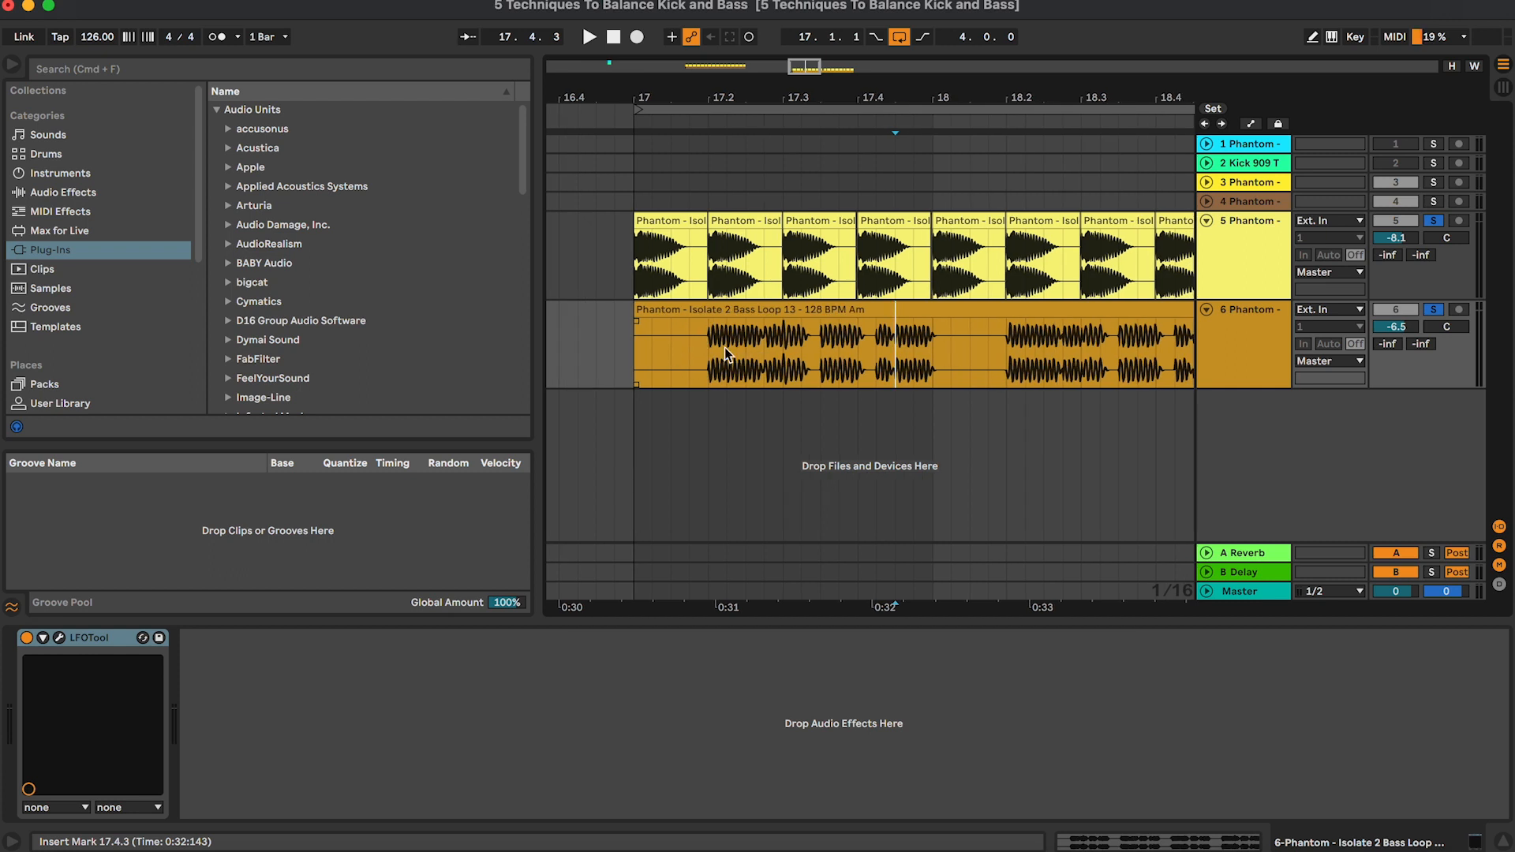
pyautogui.click(792, 335)
# - Solo only track 6 and play its bass loop from bar 17
pyautogui.click(1245, 331)
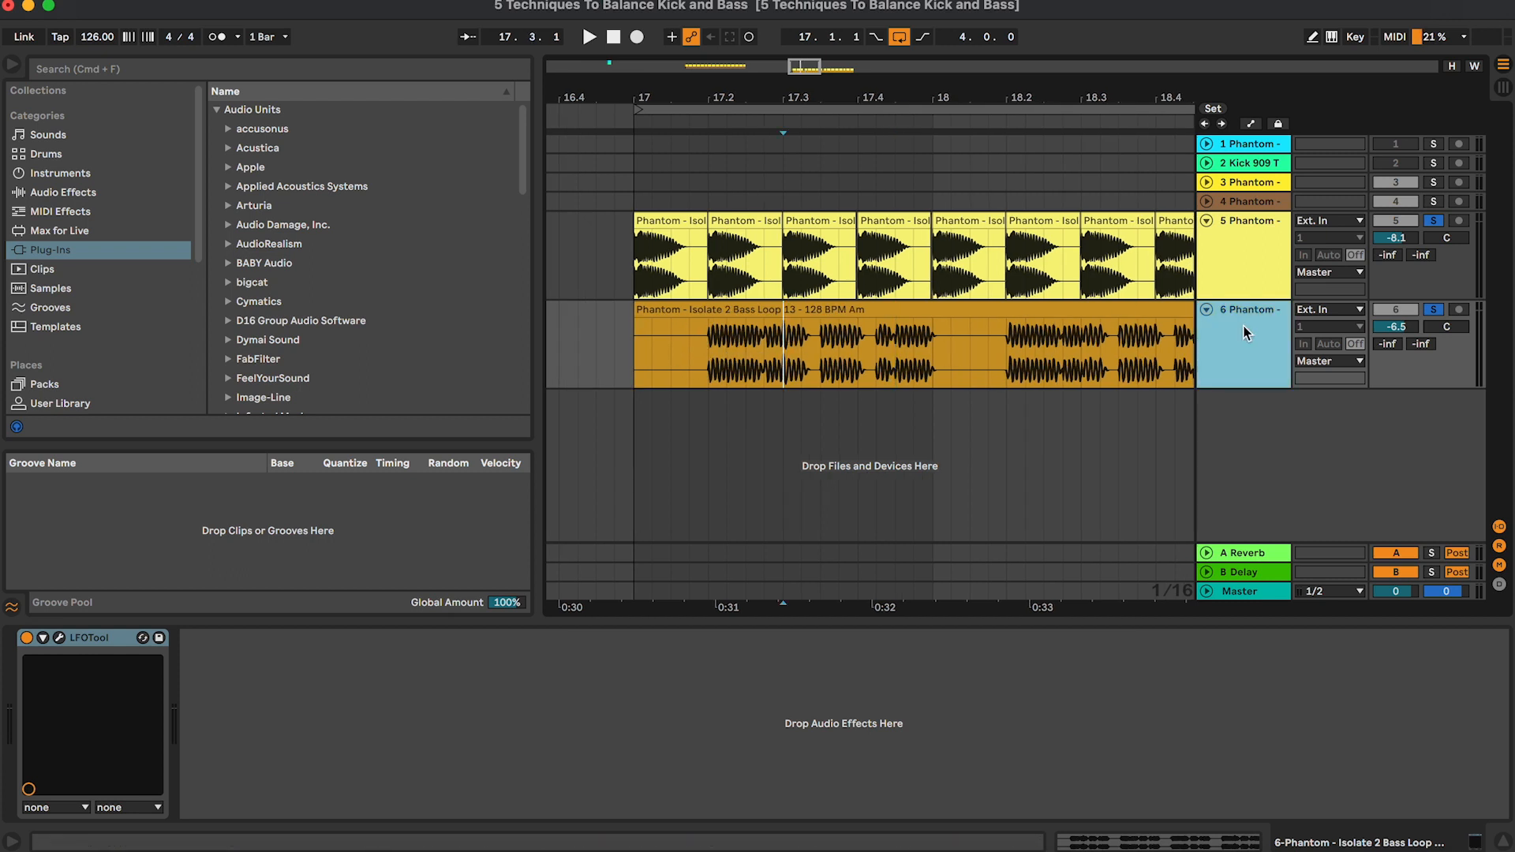
pyautogui.click(963, 339)
pyautogui.press('-')
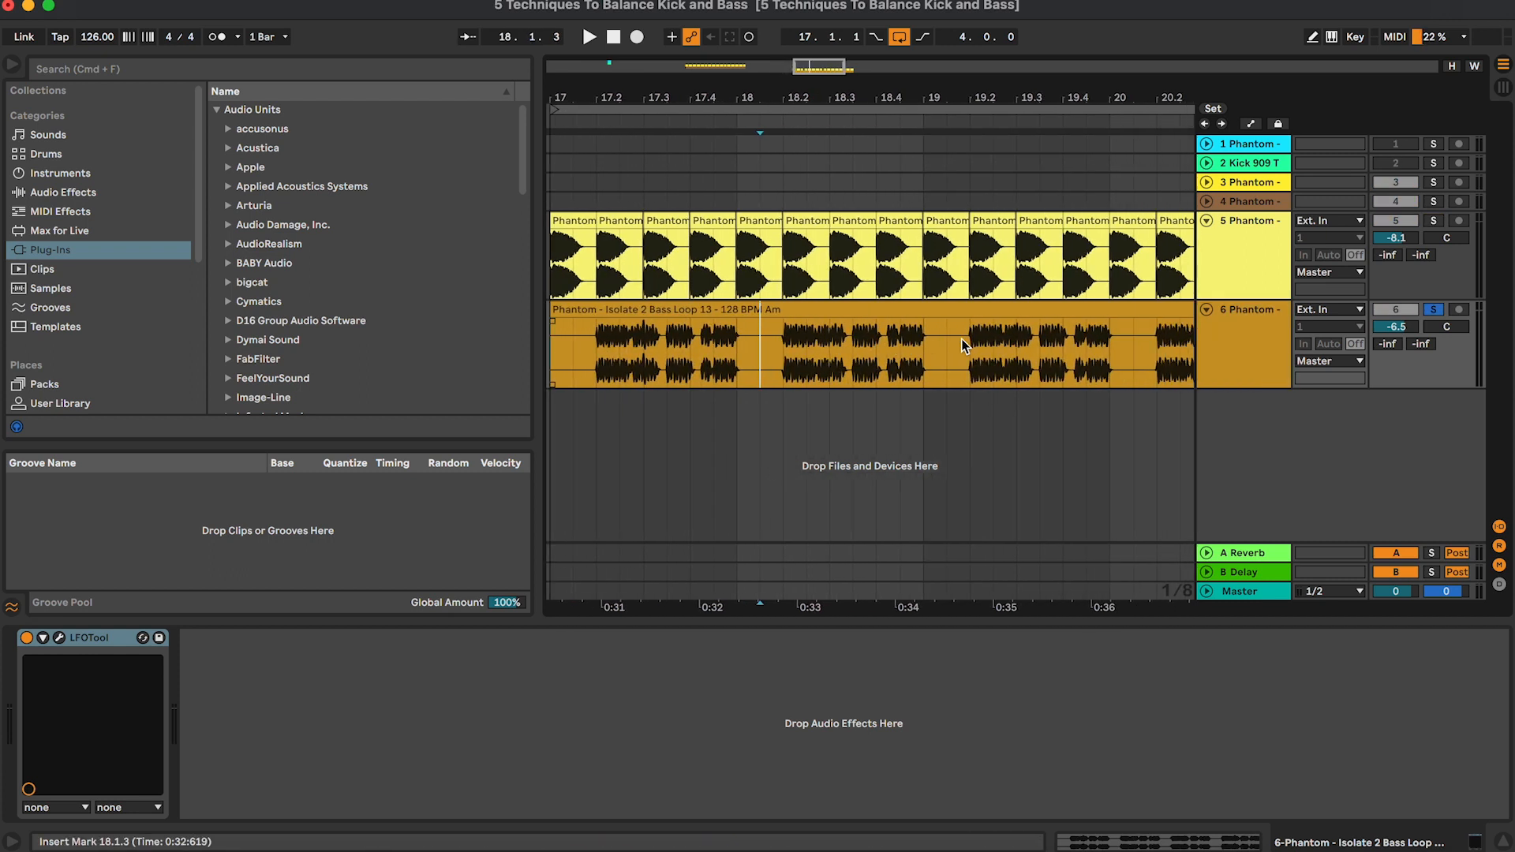
pyautogui.hscroll(-1, 961, 339)
pyautogui.click(578, 348)
pyautogui.press('space')
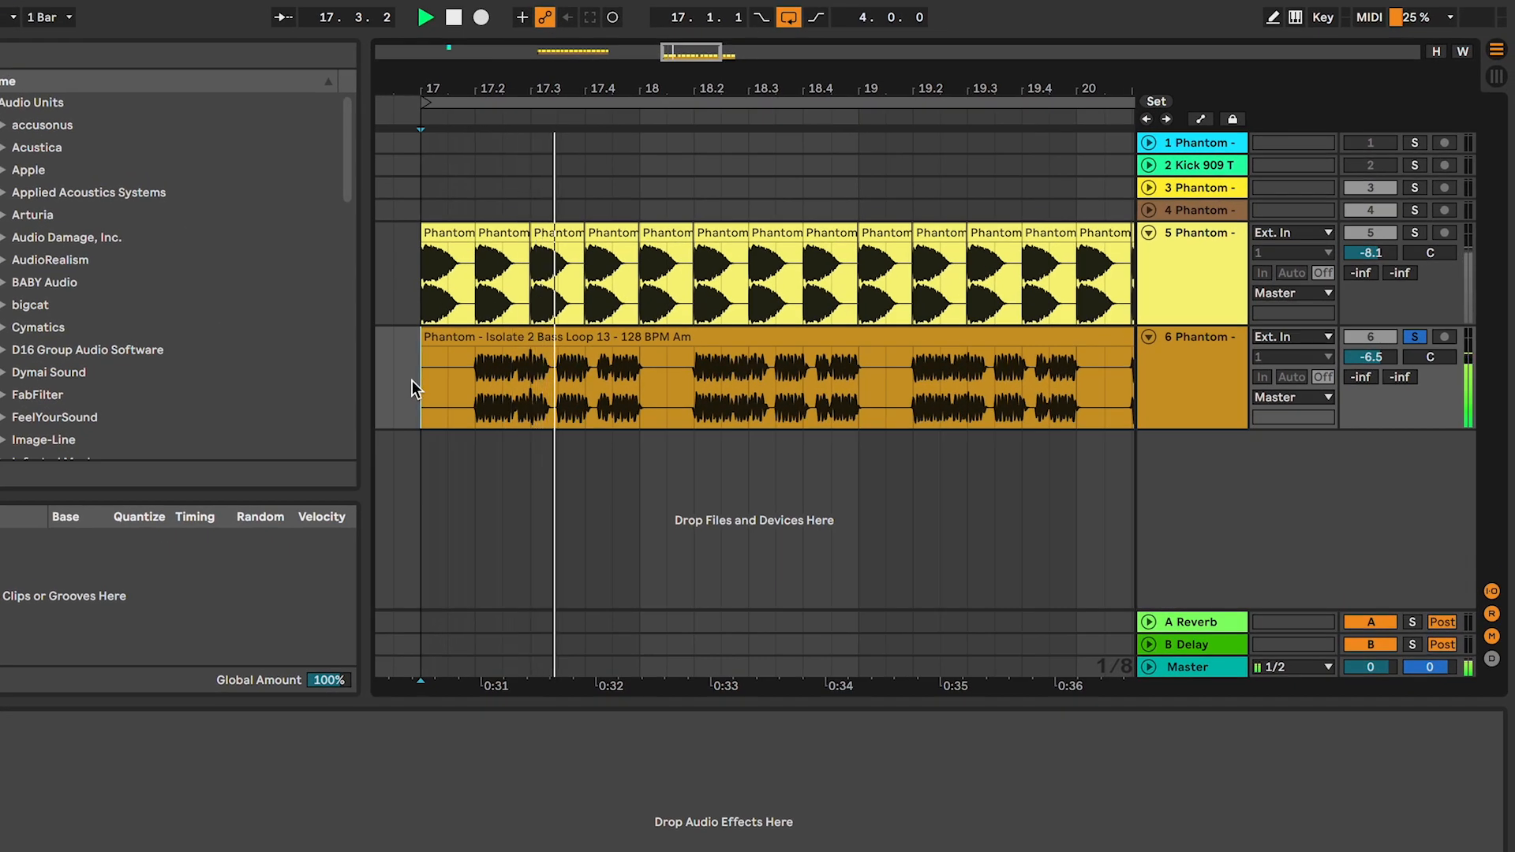
pyautogui.hscroll(1, 412, 380)
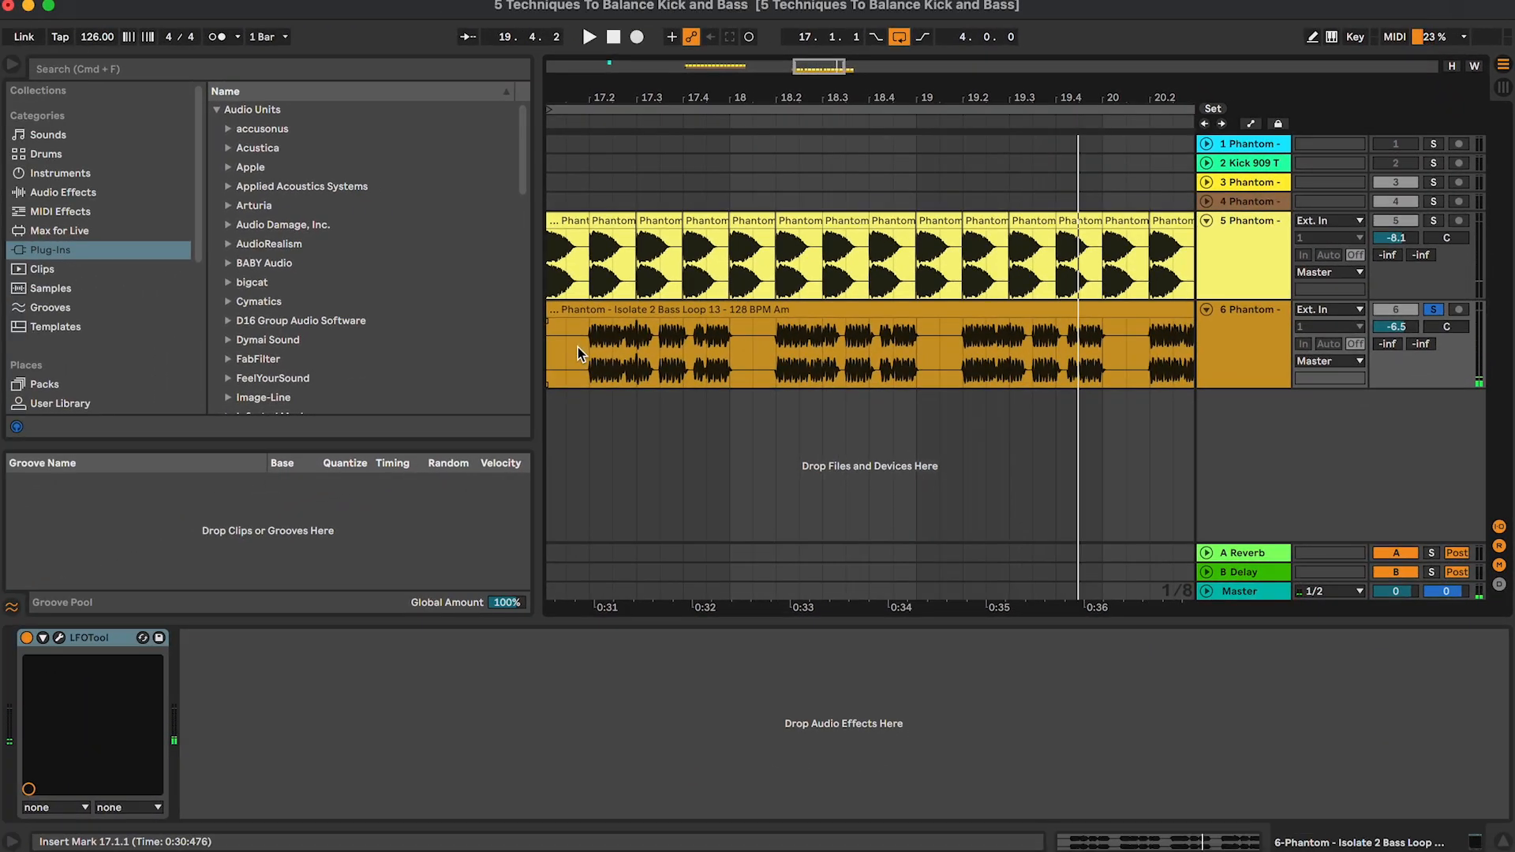
# - Inspect the kick at bar 18, solo track 5 alongside track 6, and play both from bar 17
pyautogui.click(751, 220)
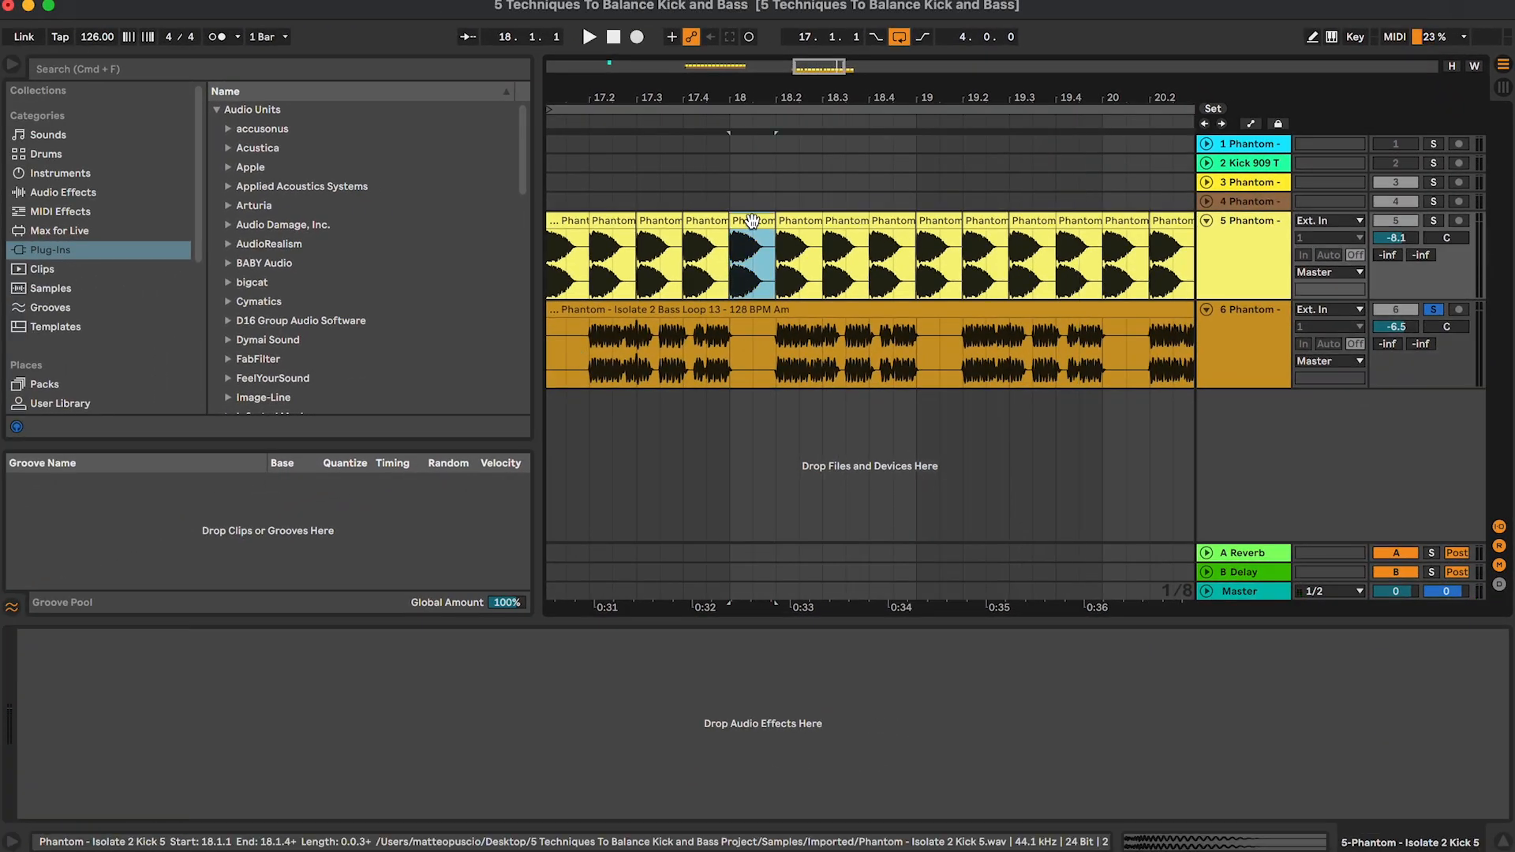
pyautogui.scroll(3, 751, 220)
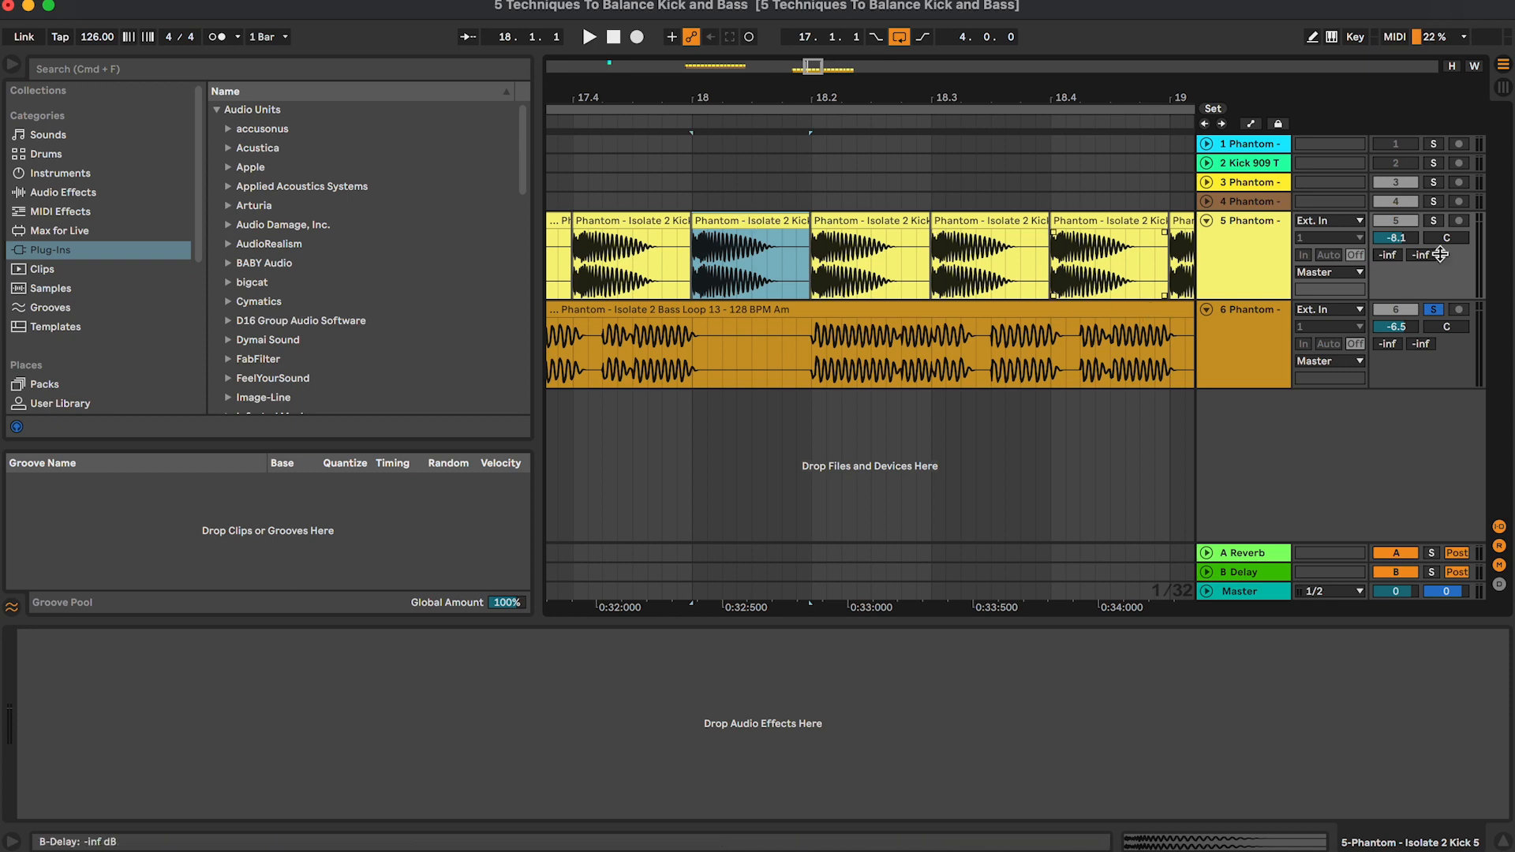
pyautogui.click(1433, 220)
pyautogui.click(891, 311)
pyautogui.scroll(-3, 892, 311)
pyautogui.press('space')
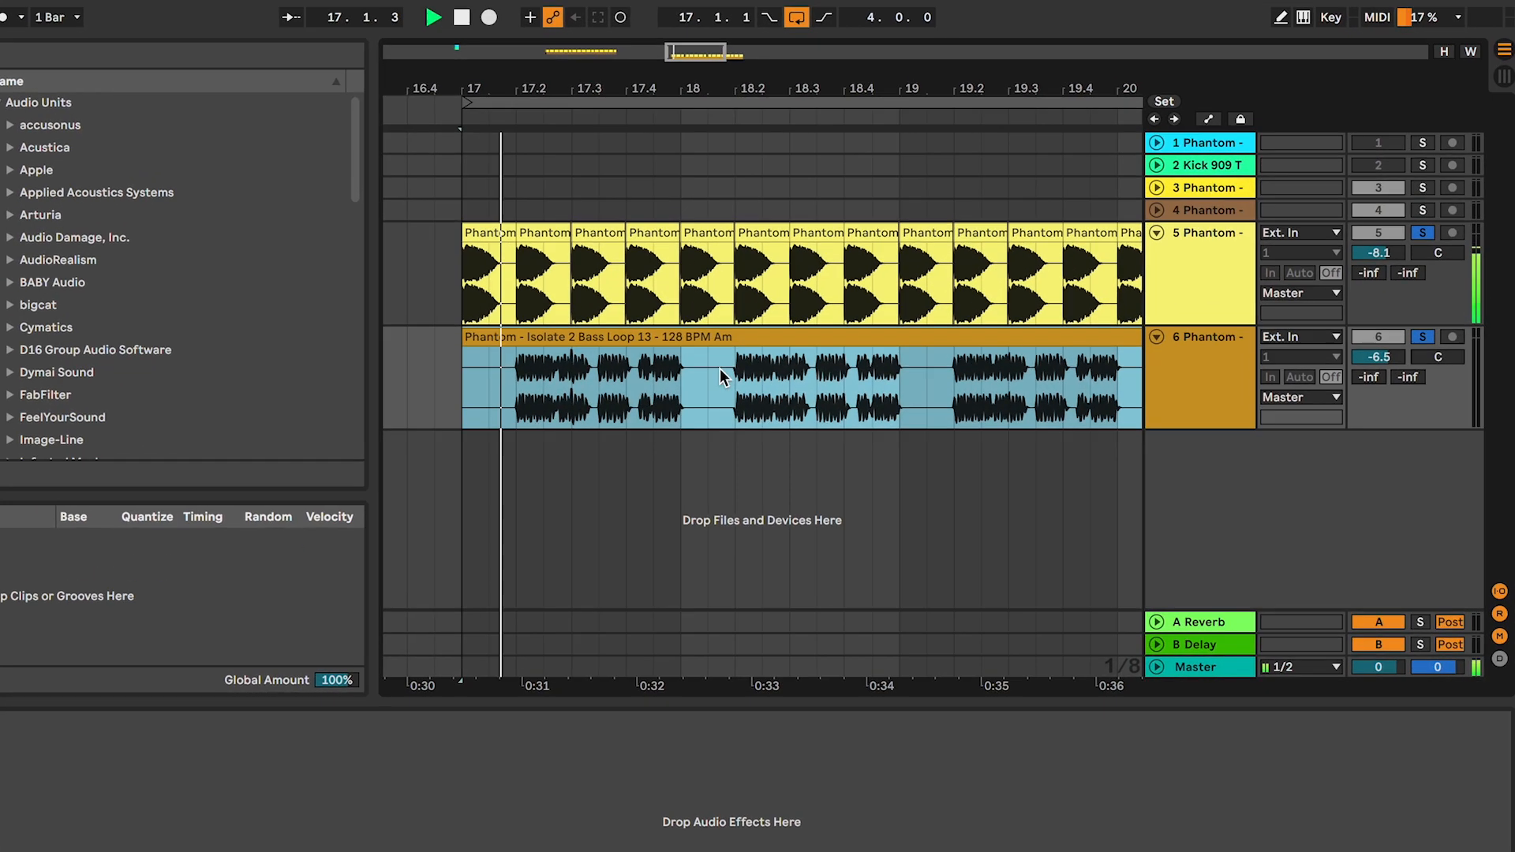
pyautogui.click(832, 336)
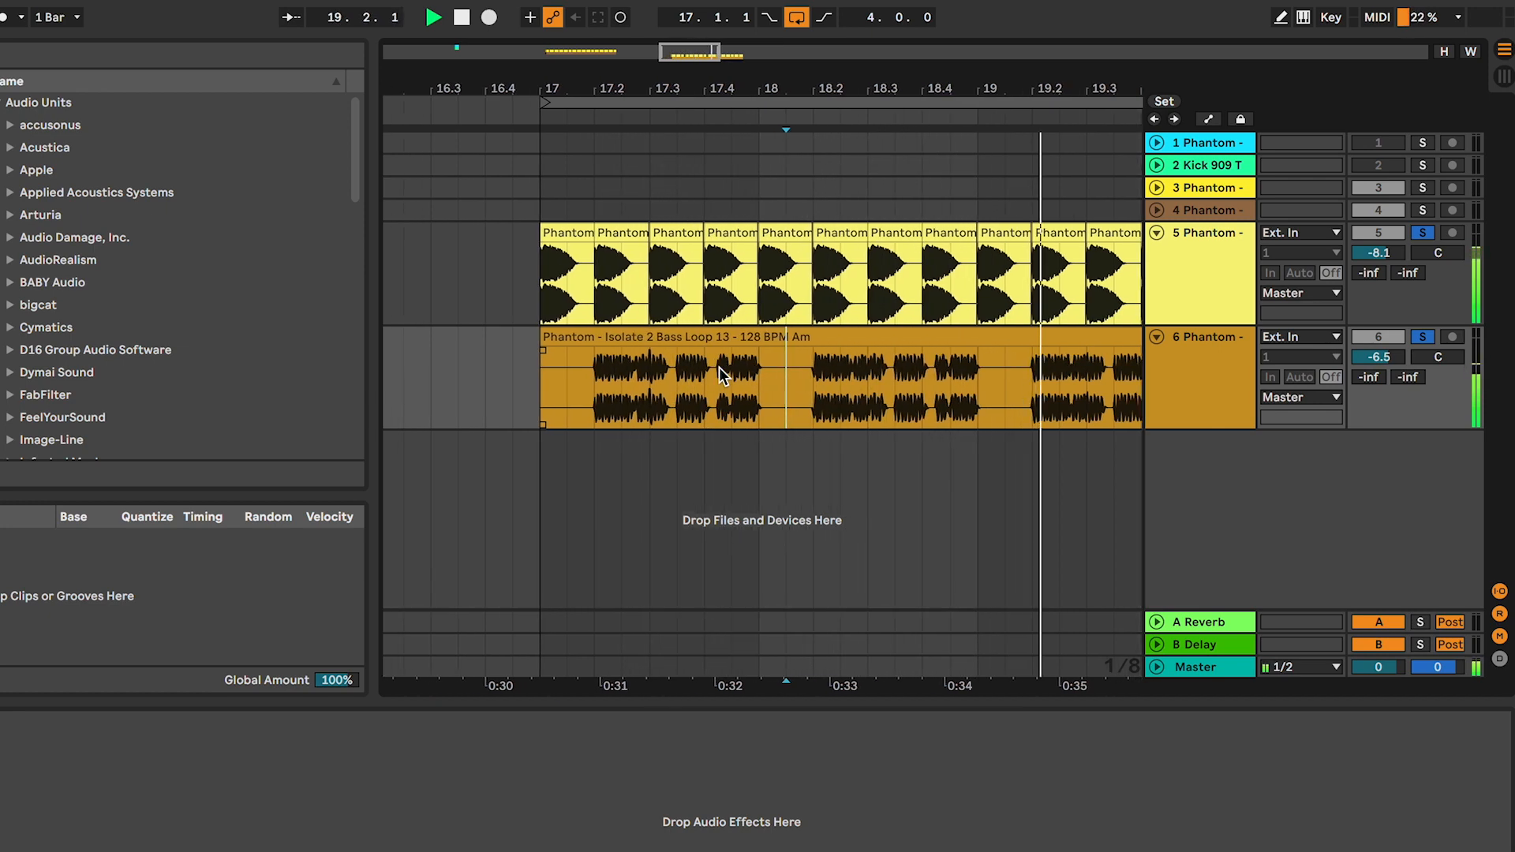
pyautogui.press('space')
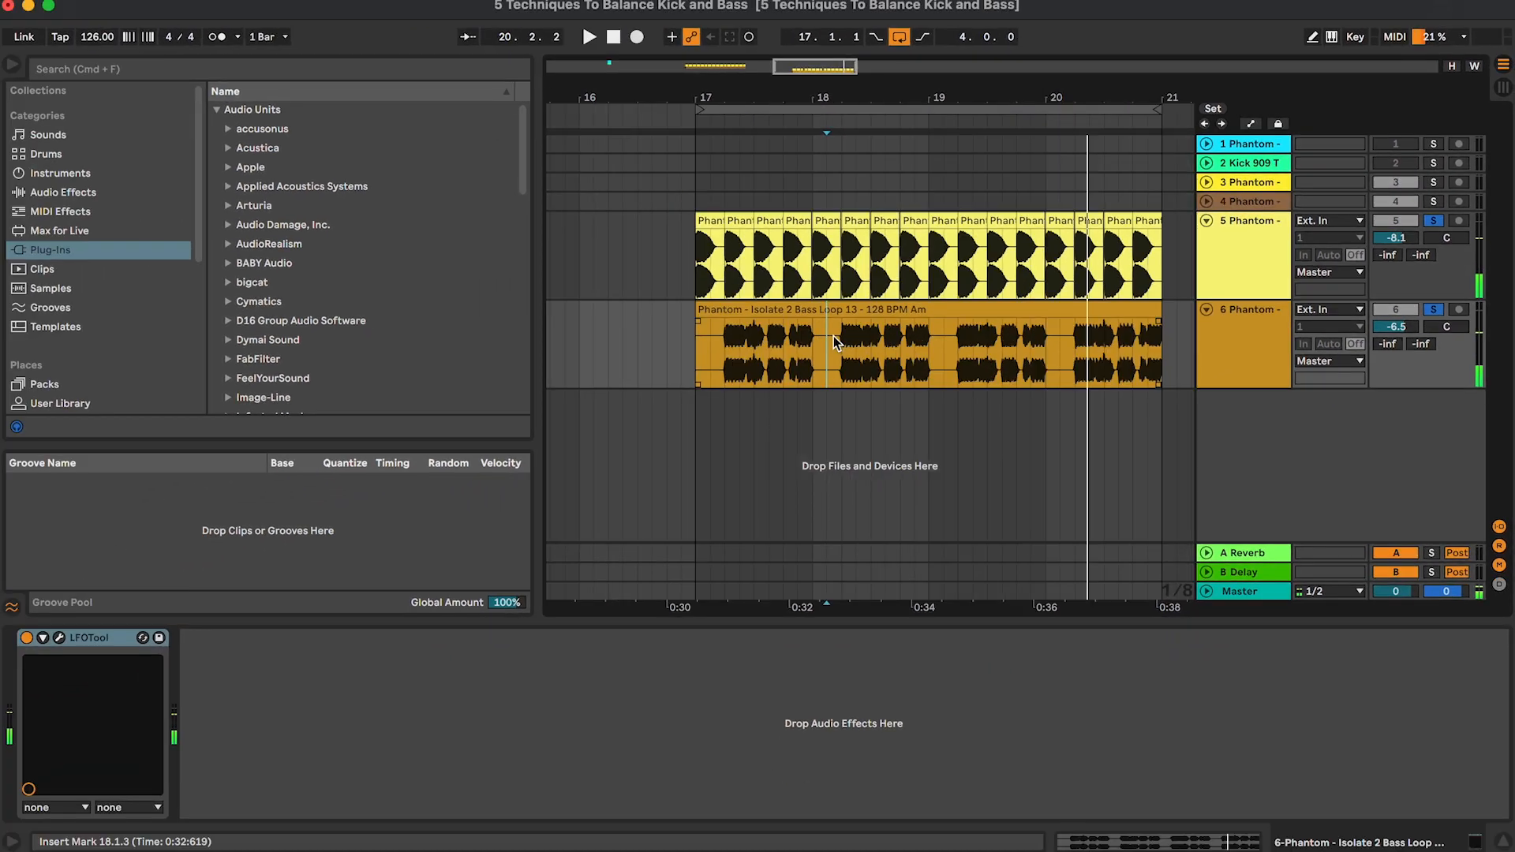
# - Unfold tracks 3 and 4 to show their waveforms along with those of tracks 5 and 6
pyautogui.keyDown('shift'); pyautogui.click(1258, 323); pyautogui.keyUp('shift')
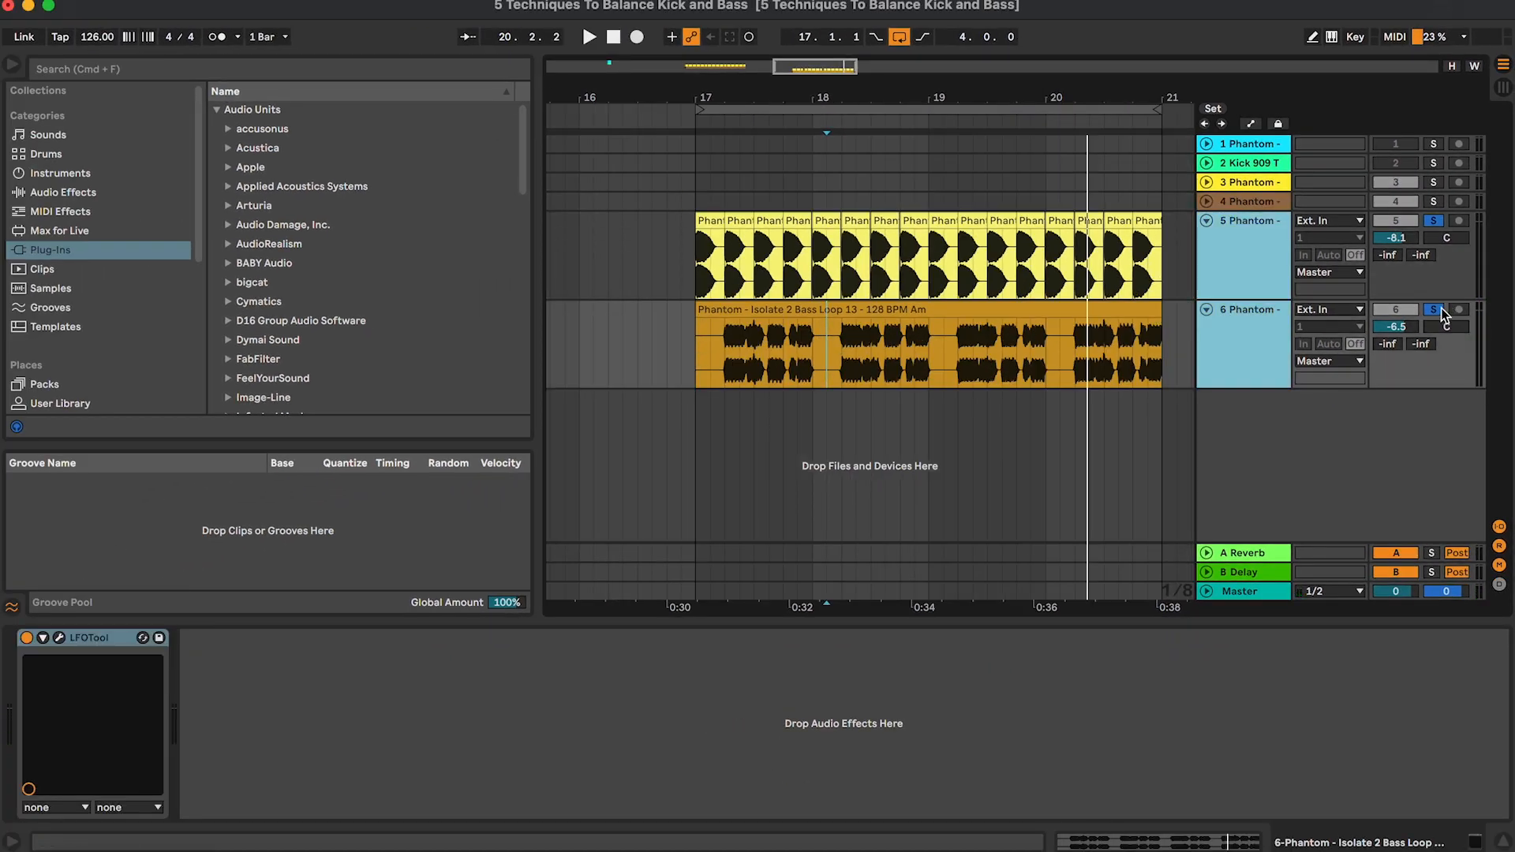
pyautogui.click(1052, 277)
pyautogui.hscroll(-10, 1088, 263)
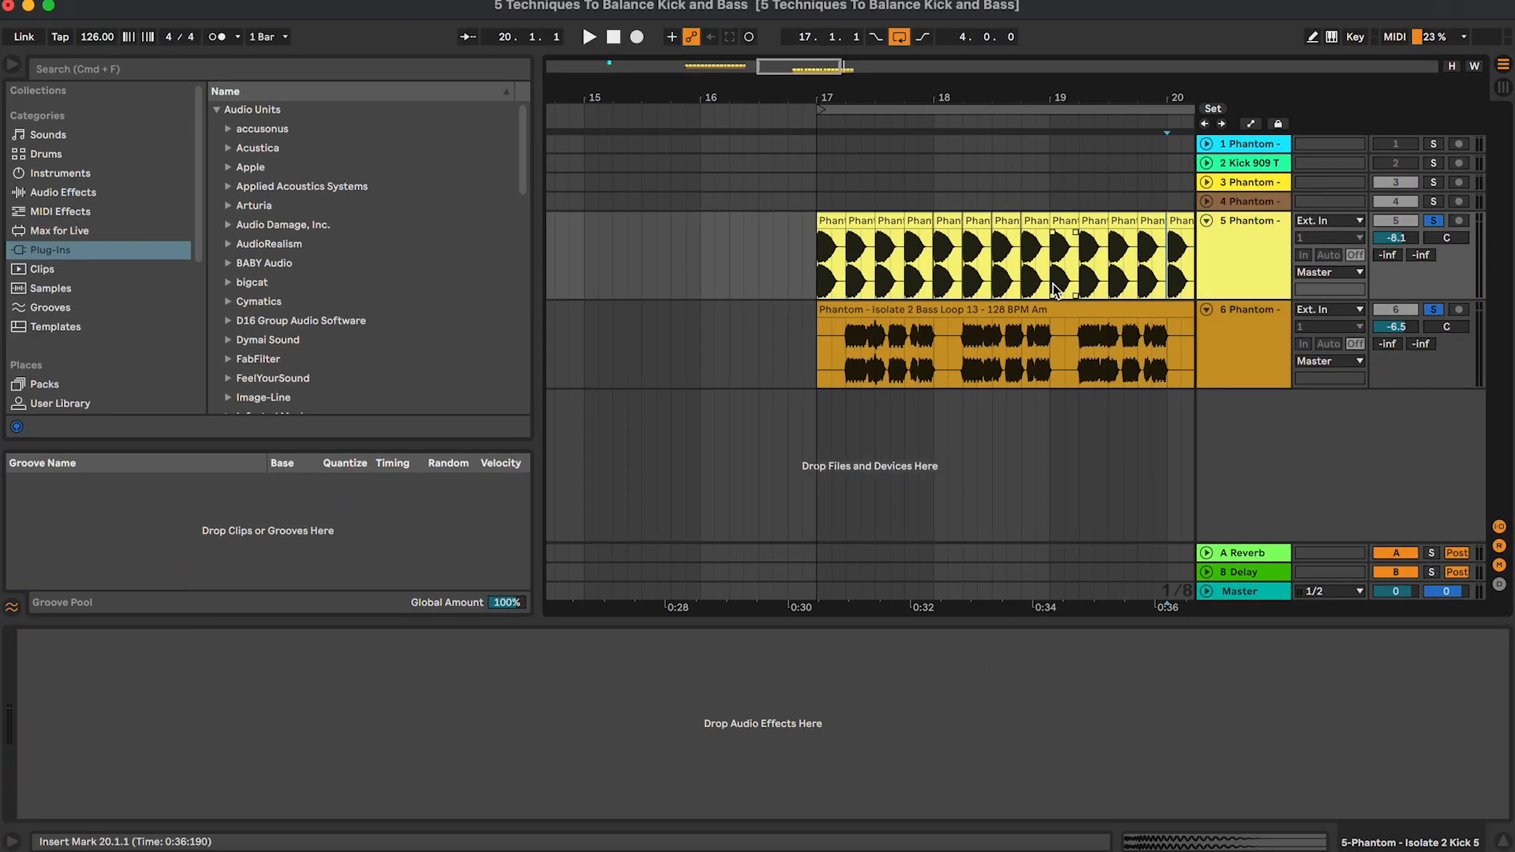
pyautogui.click(1244, 182)
pyautogui.keyDown('shift'); pyautogui.click(1244, 198); pyautogui.keyUp('shift')
pyautogui.press('u')
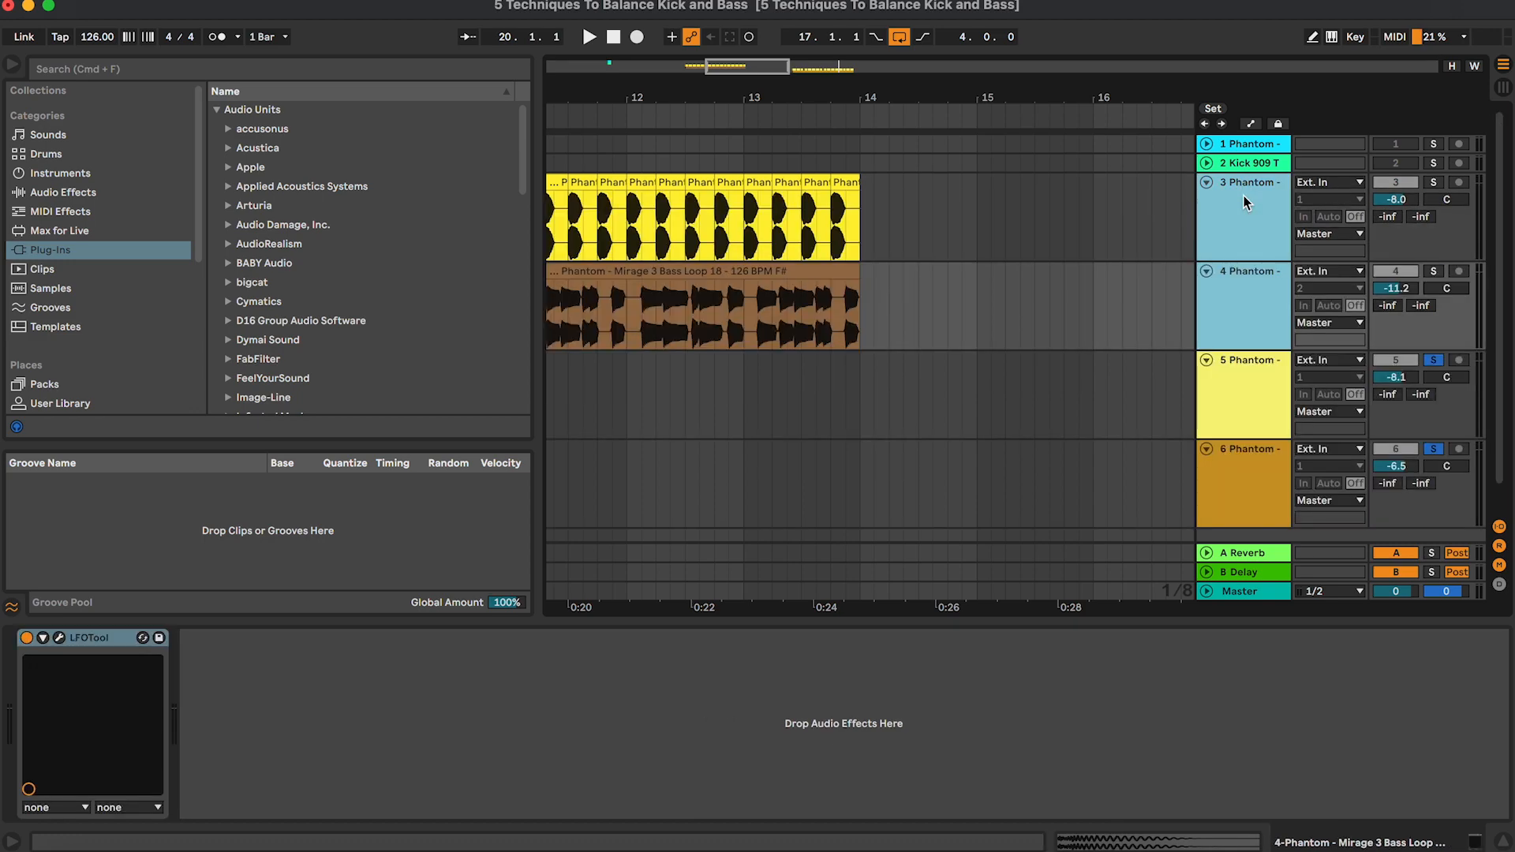
# - Compare the kick and bass pair ending at bar 14 with the pair starting at bar 17
pyautogui.click(828, 271)
pyautogui.hscroll(-2, 829, 272)
pyautogui.scroll(-1, 827, 271)
pyautogui.hscroll(4, 828, 271)
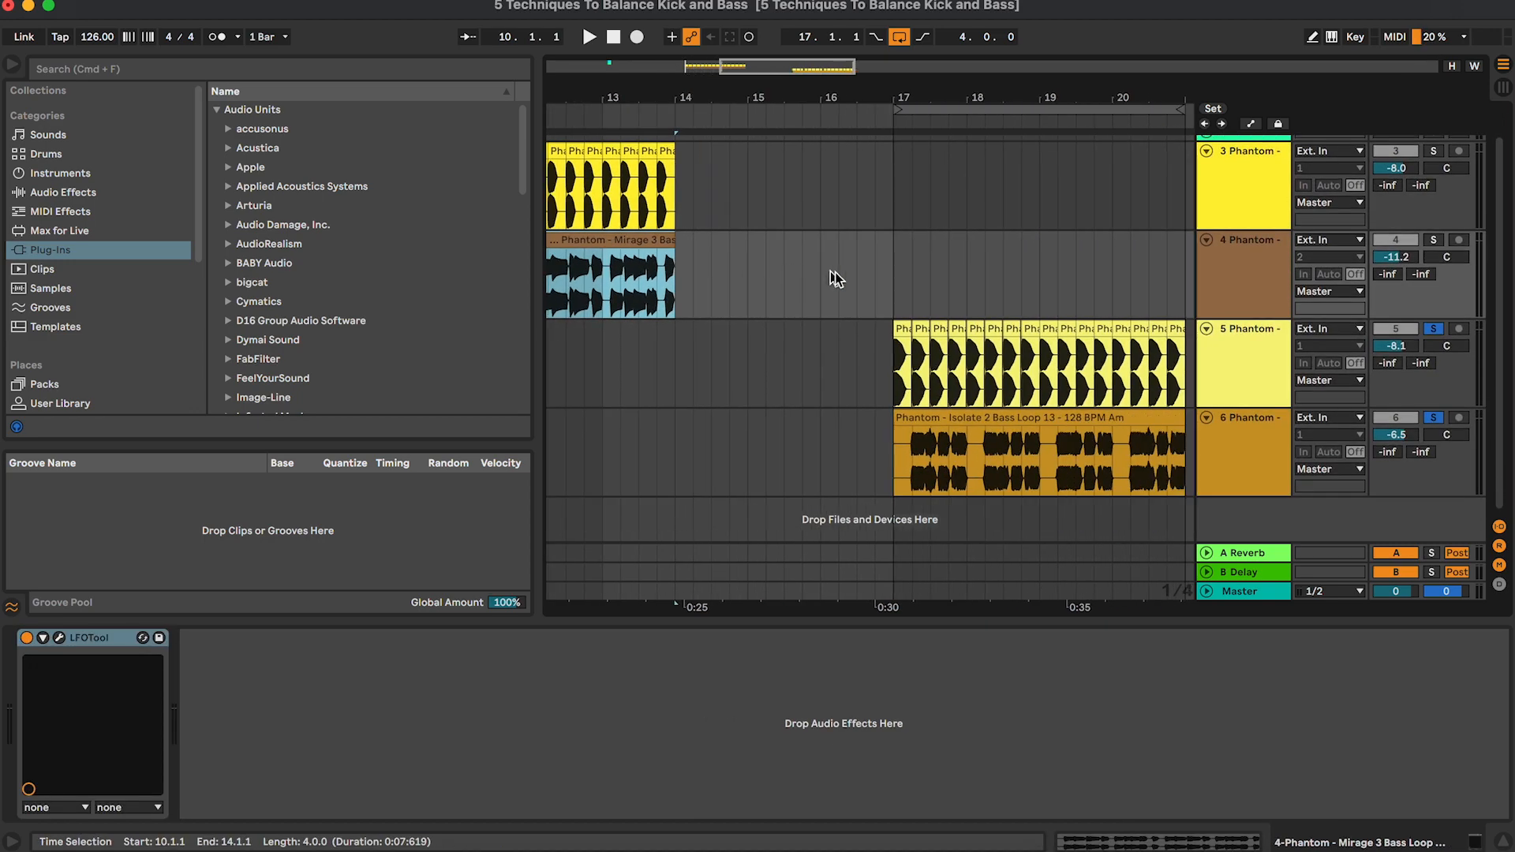
pyautogui.click(1045, 358)
pyautogui.hscroll(2, 1045, 359)
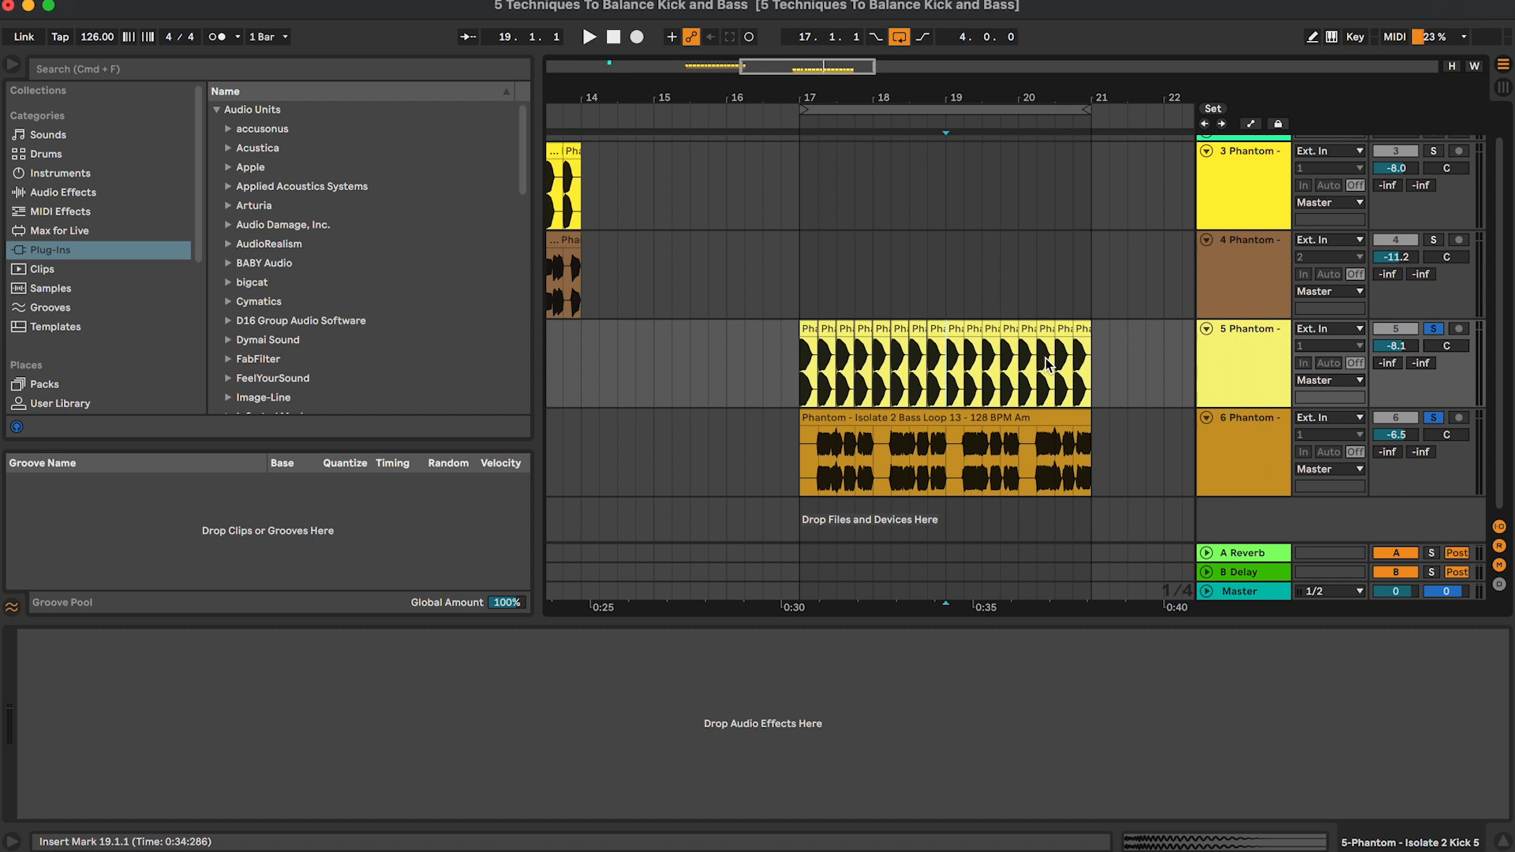
# - Solo tracks 3 and 4 and set the loop around the Mirage bass clip from bar 10 to bar 14
pyautogui.click(1033, 443)
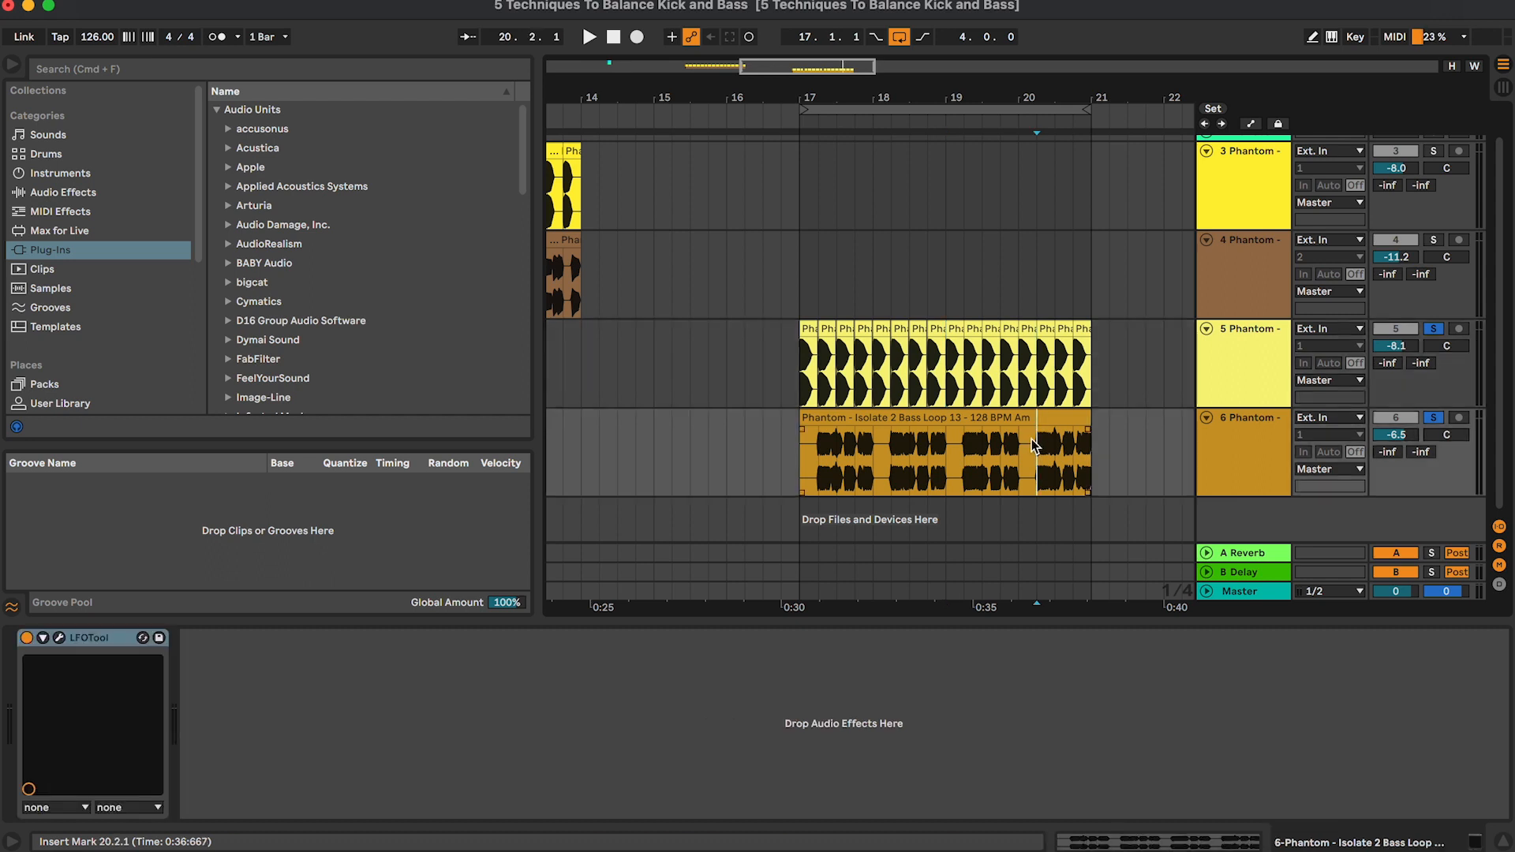
pyautogui.hscroll(-1, 1034, 446)
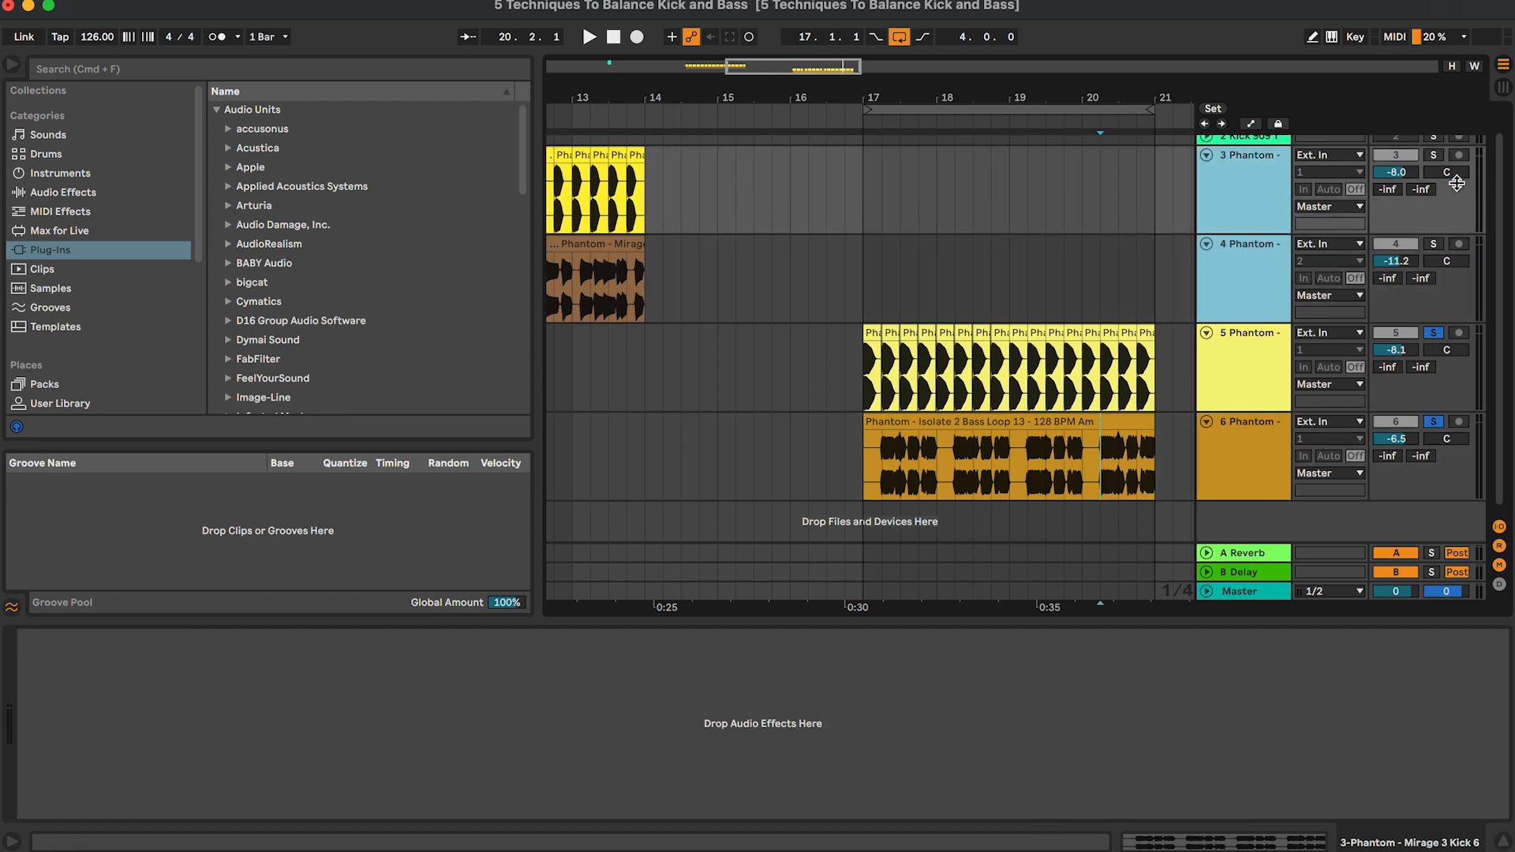
pyautogui.click(1436, 157)
pyautogui.scroll(1, 1054, 239)
pyautogui.hscroll(-5, 1054, 239)
pyautogui.click(937, 268)
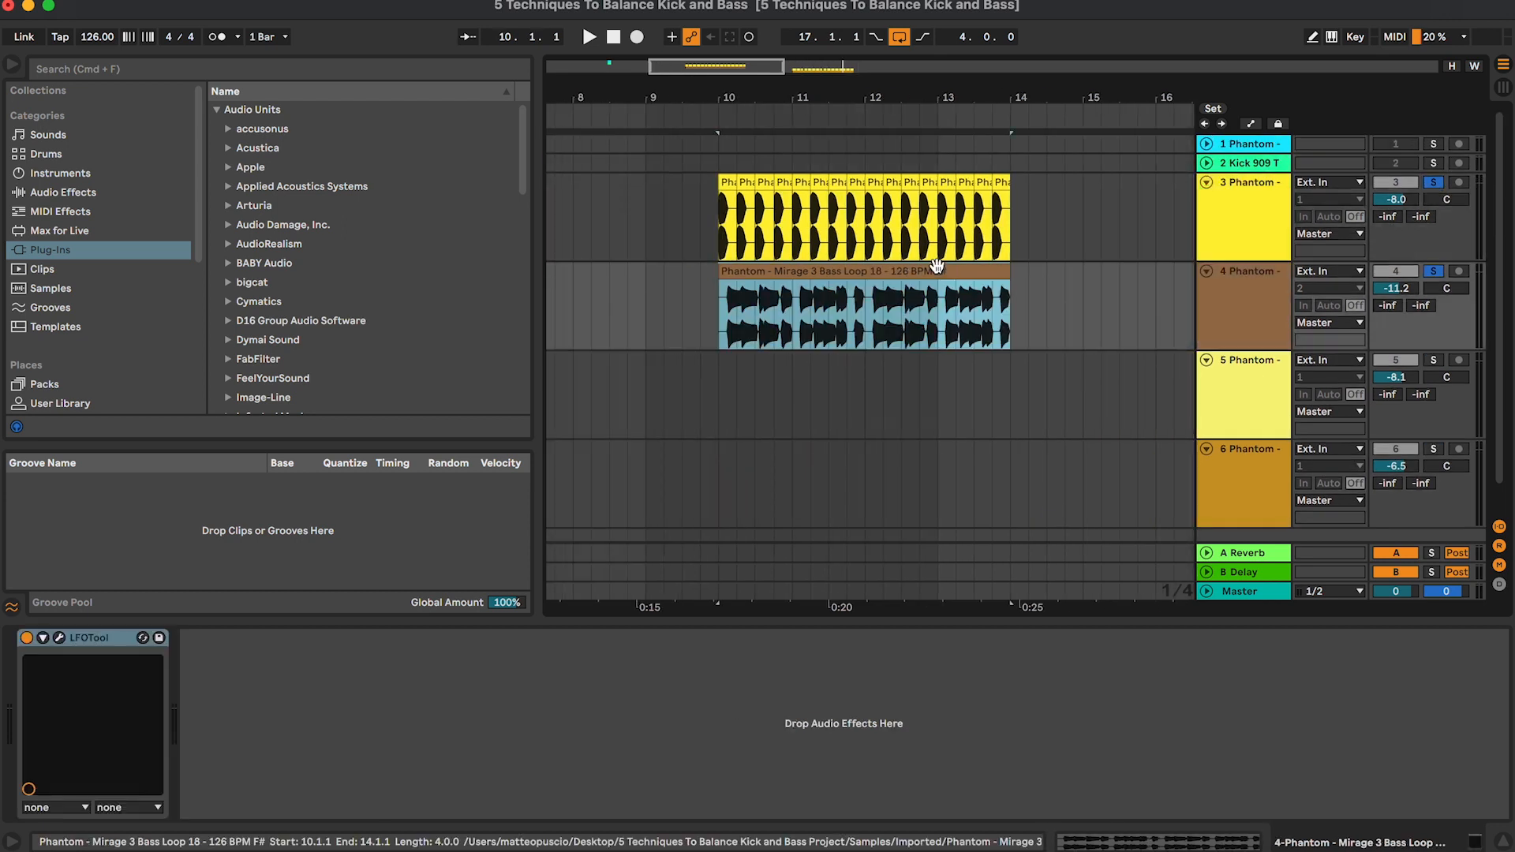
pyautogui.press('super+l')
# - Add FabFilter Pro-Q 3 before LFOTool on the track 4 bass
pyautogui.scroll(-2, 306, 272)
pyautogui.click(282, 272)
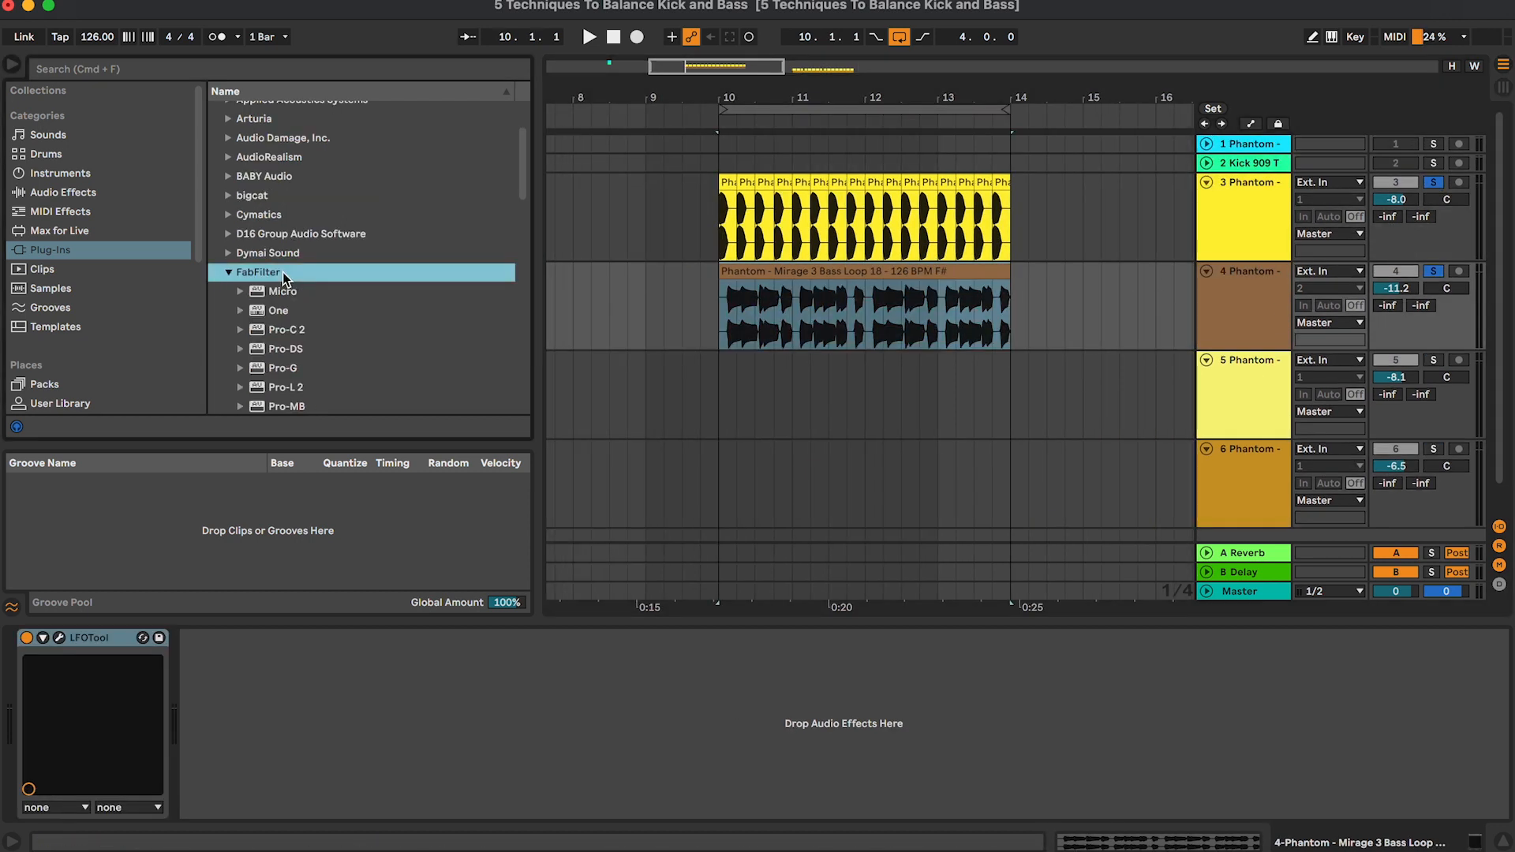
pyautogui.scroll(-2, 344, 348)
pyautogui.moveTo(343, 354); pyautogui.dragTo(41, 685)
pyautogui.moveTo(924, 312); pyautogui.dragTo(835, 350)
# - Solo only track 4 and play its bass loop to inspect the spectrum in the repositioned Pro-Q 3 window
pyautogui.click(1230, 319)
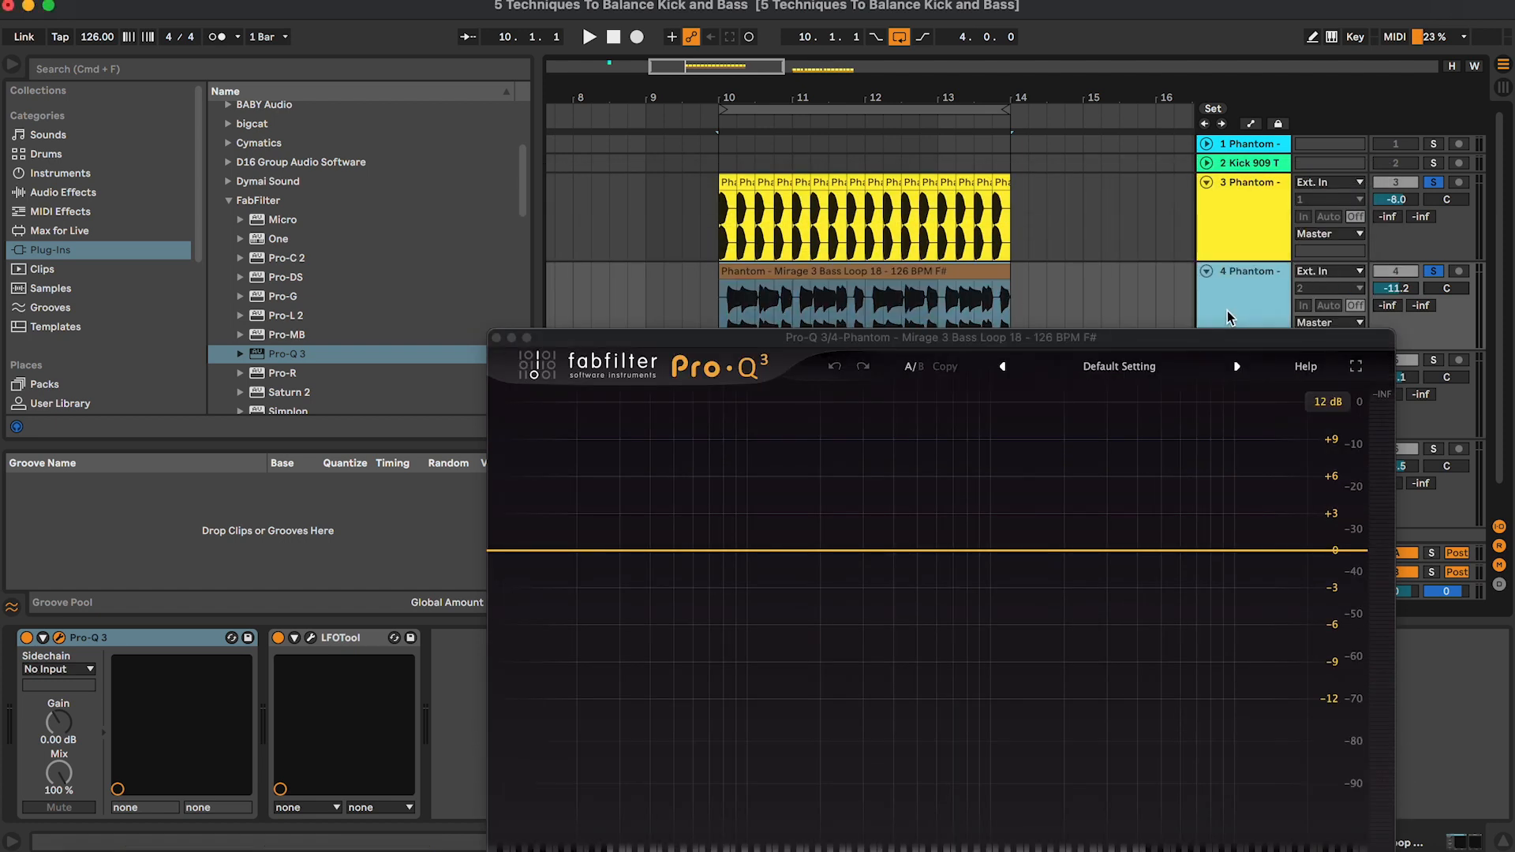
pyautogui.press('s')
pyautogui.press('s')
pyautogui.moveTo(1219, 337); pyautogui.dragTo(1223, 321)
pyautogui.moveTo(725, 66); pyautogui.dragTo(724, 95)
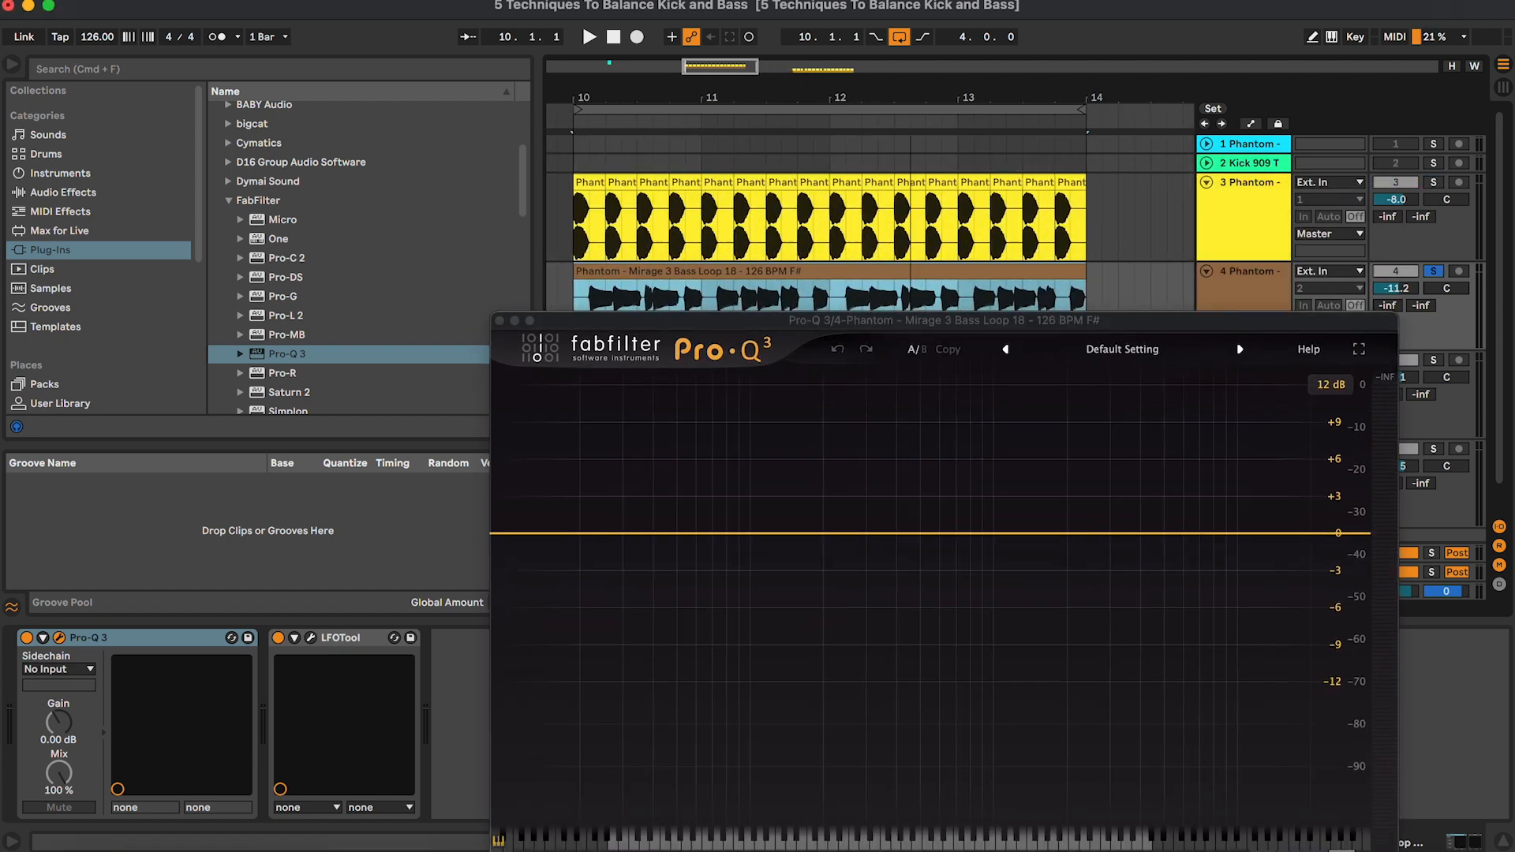
pyautogui.scroll(-1, 747, 300)
pyautogui.hscroll(-1, 747, 300)
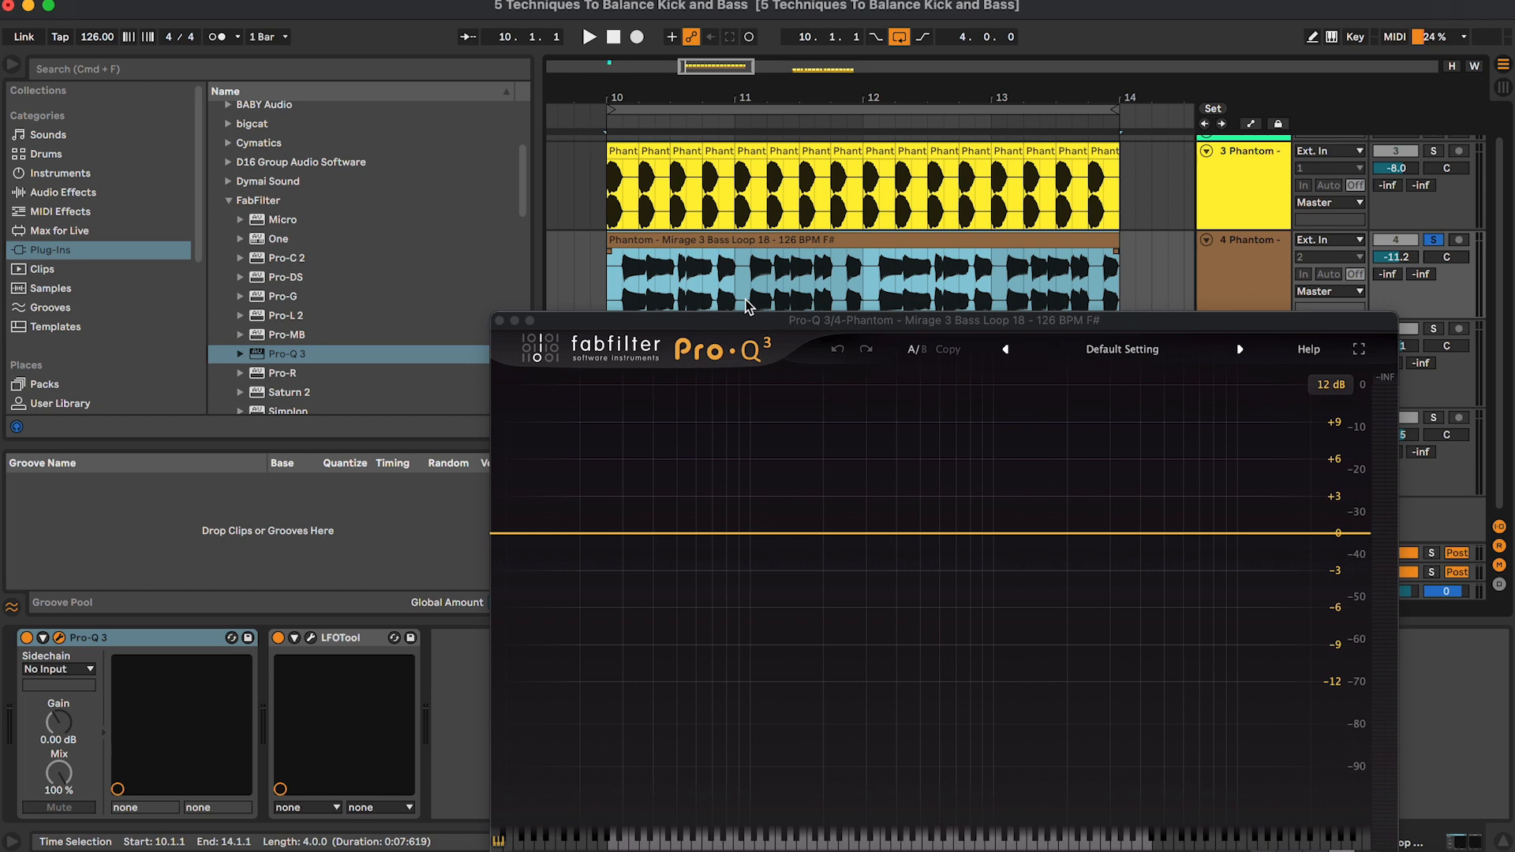
pyautogui.moveTo(767, 320); pyautogui.dragTo(769, 268)
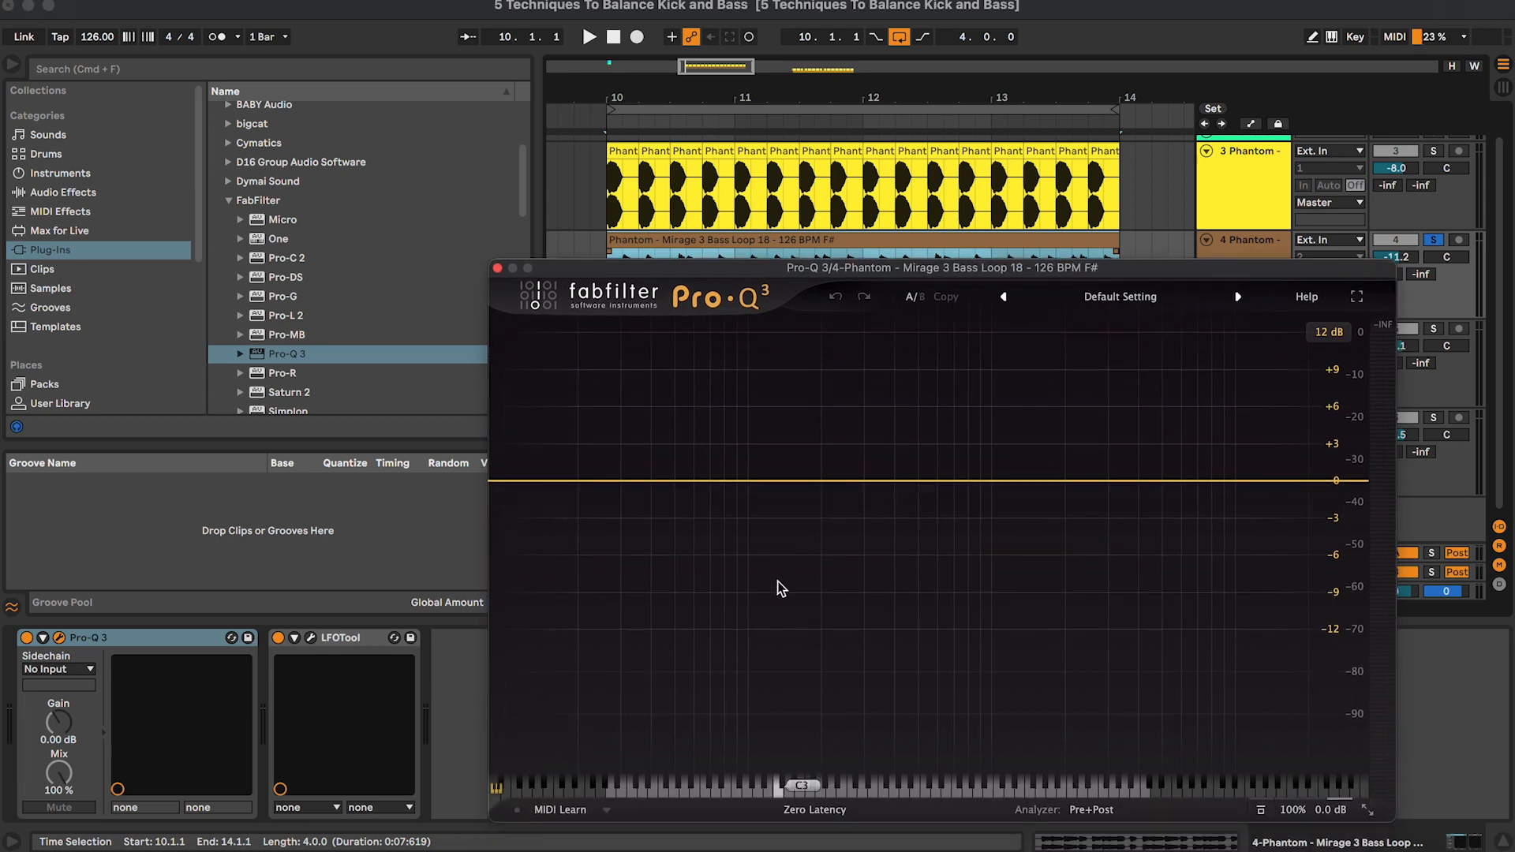
pyautogui.press('space')
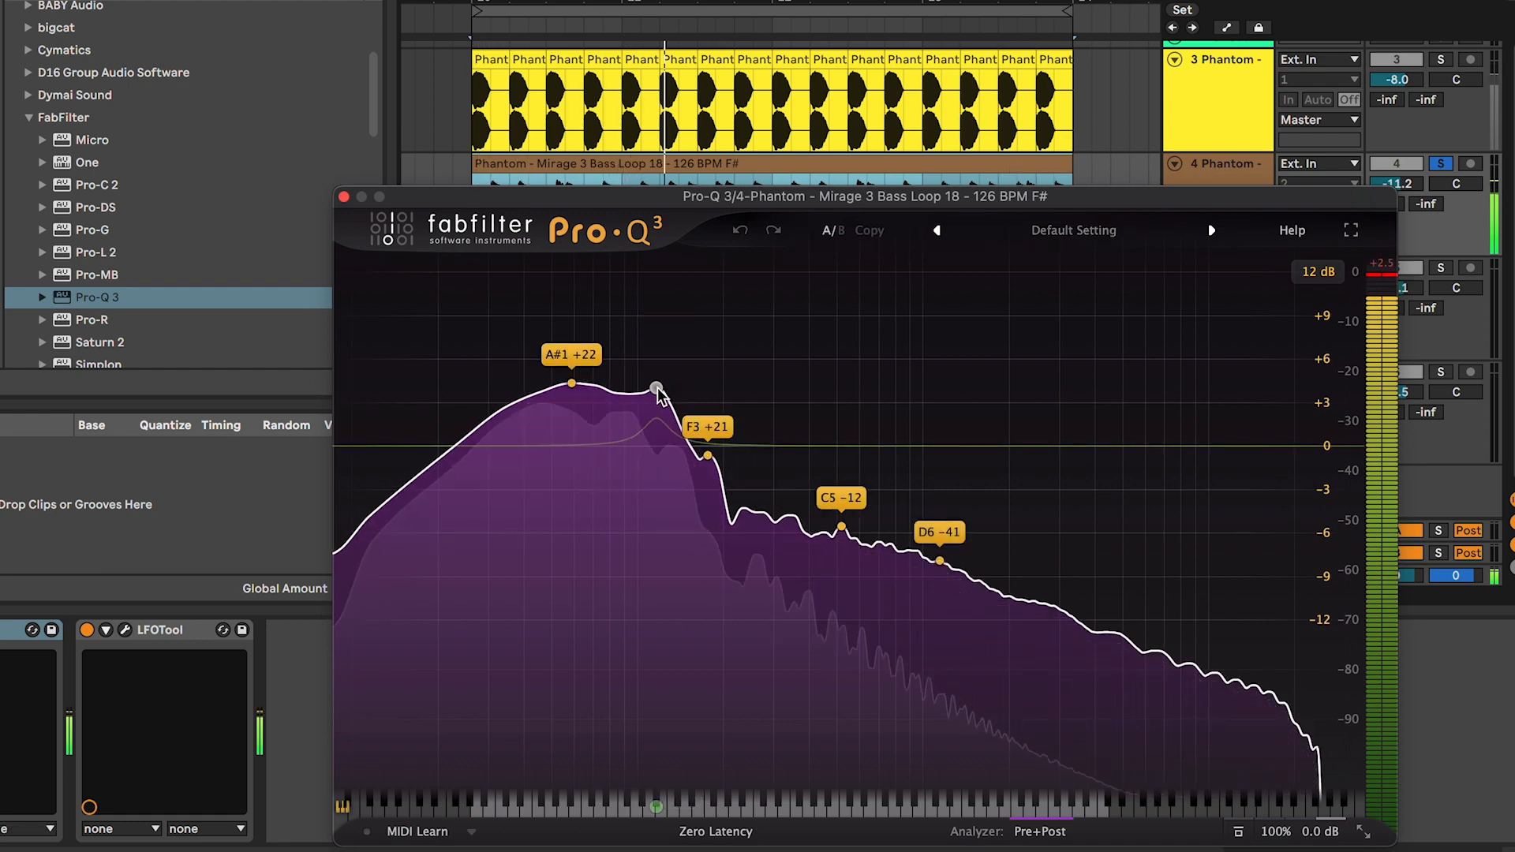
# - Add a bell band at 116.39 Hz on a bass peak and copy the Pro-Q 3 to kick track 3
pyautogui.click(657, 390)
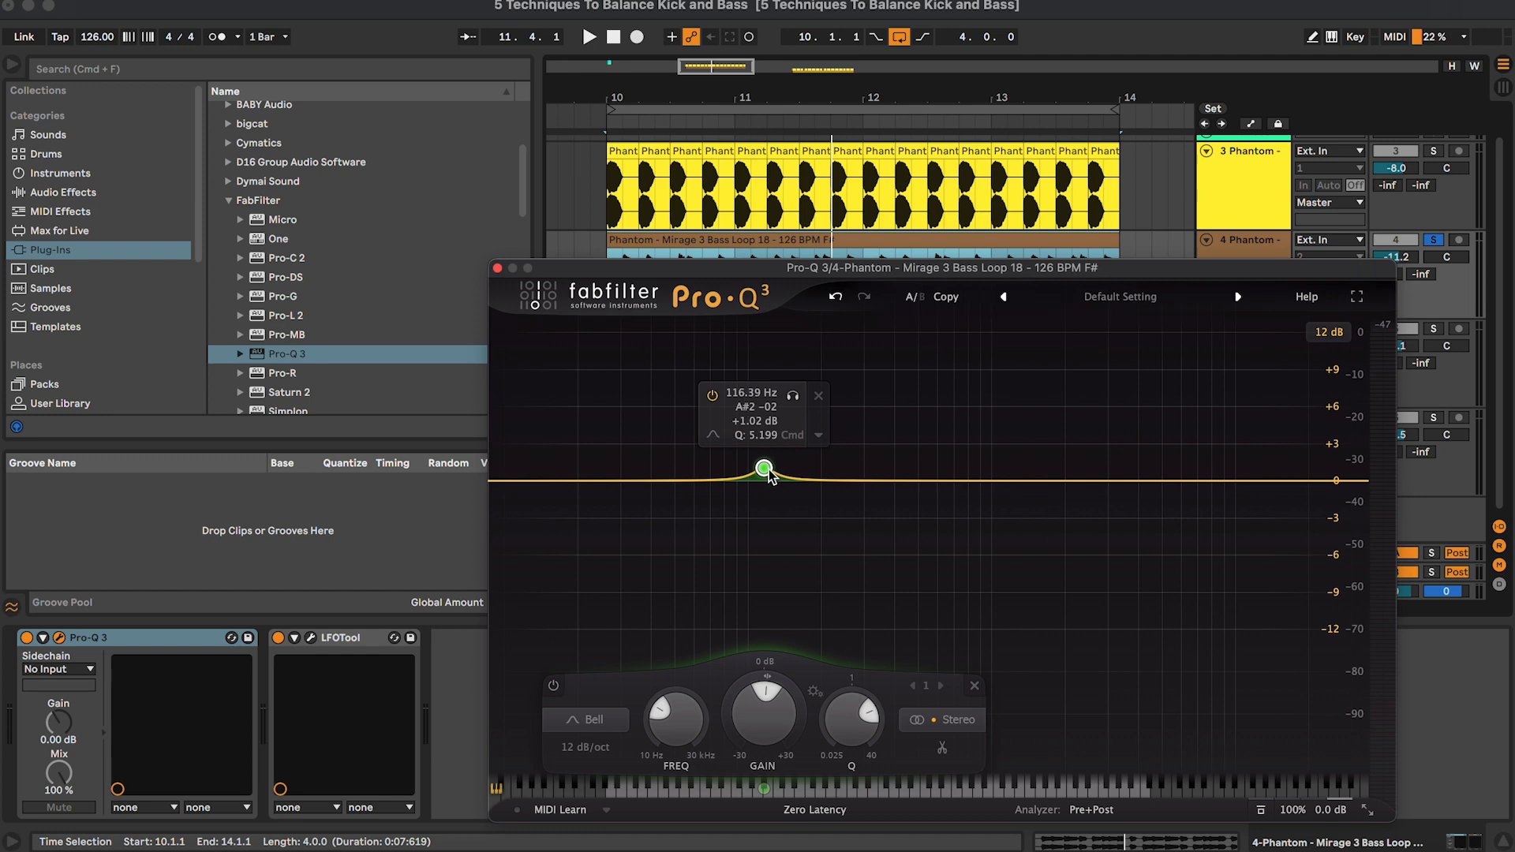
pyautogui.click(193, 637)
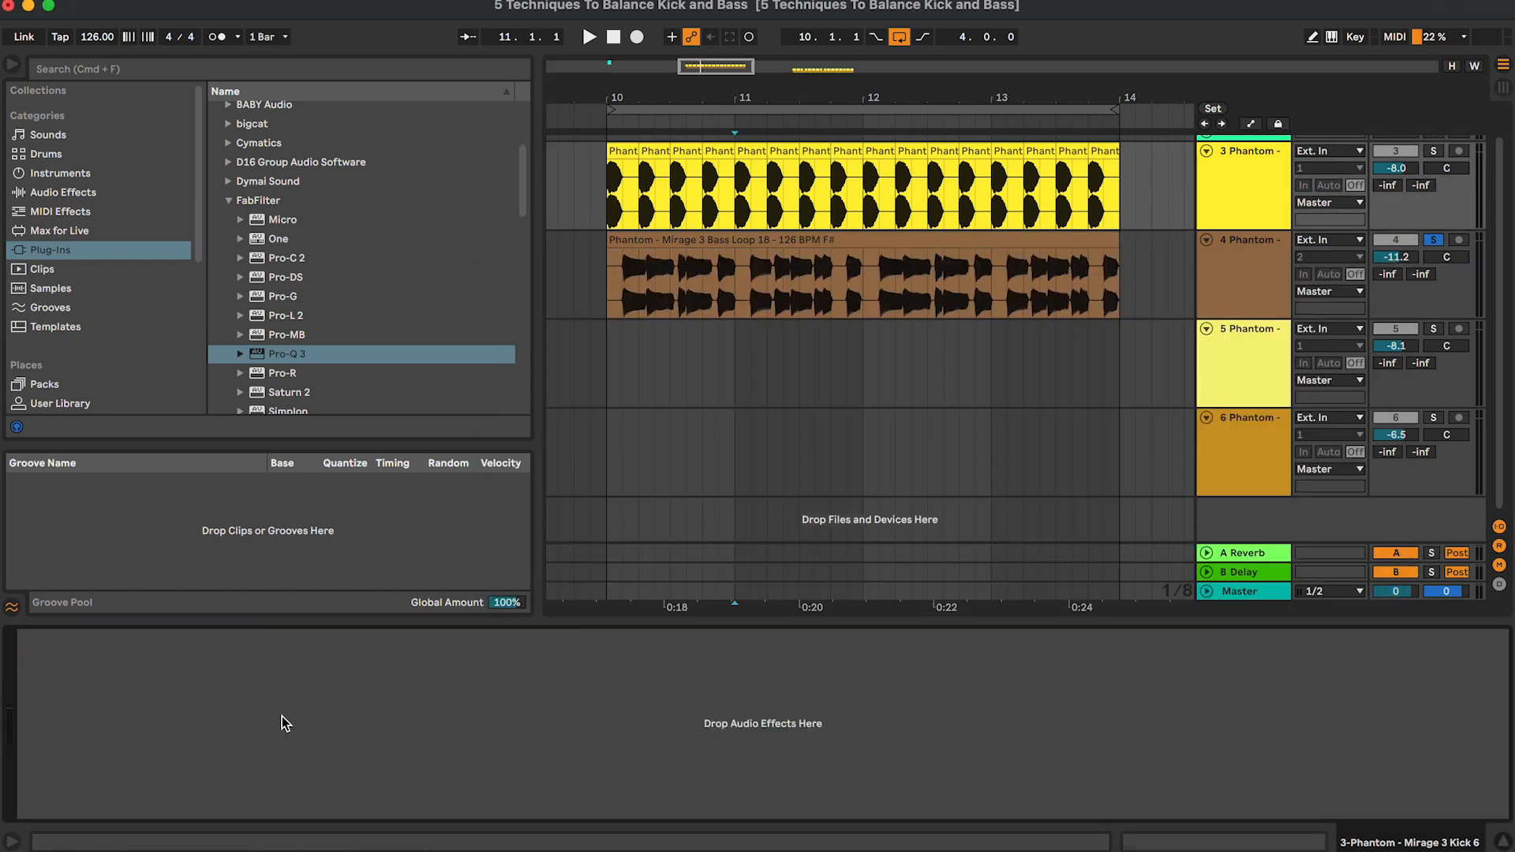
pyautogui.press('super+v')
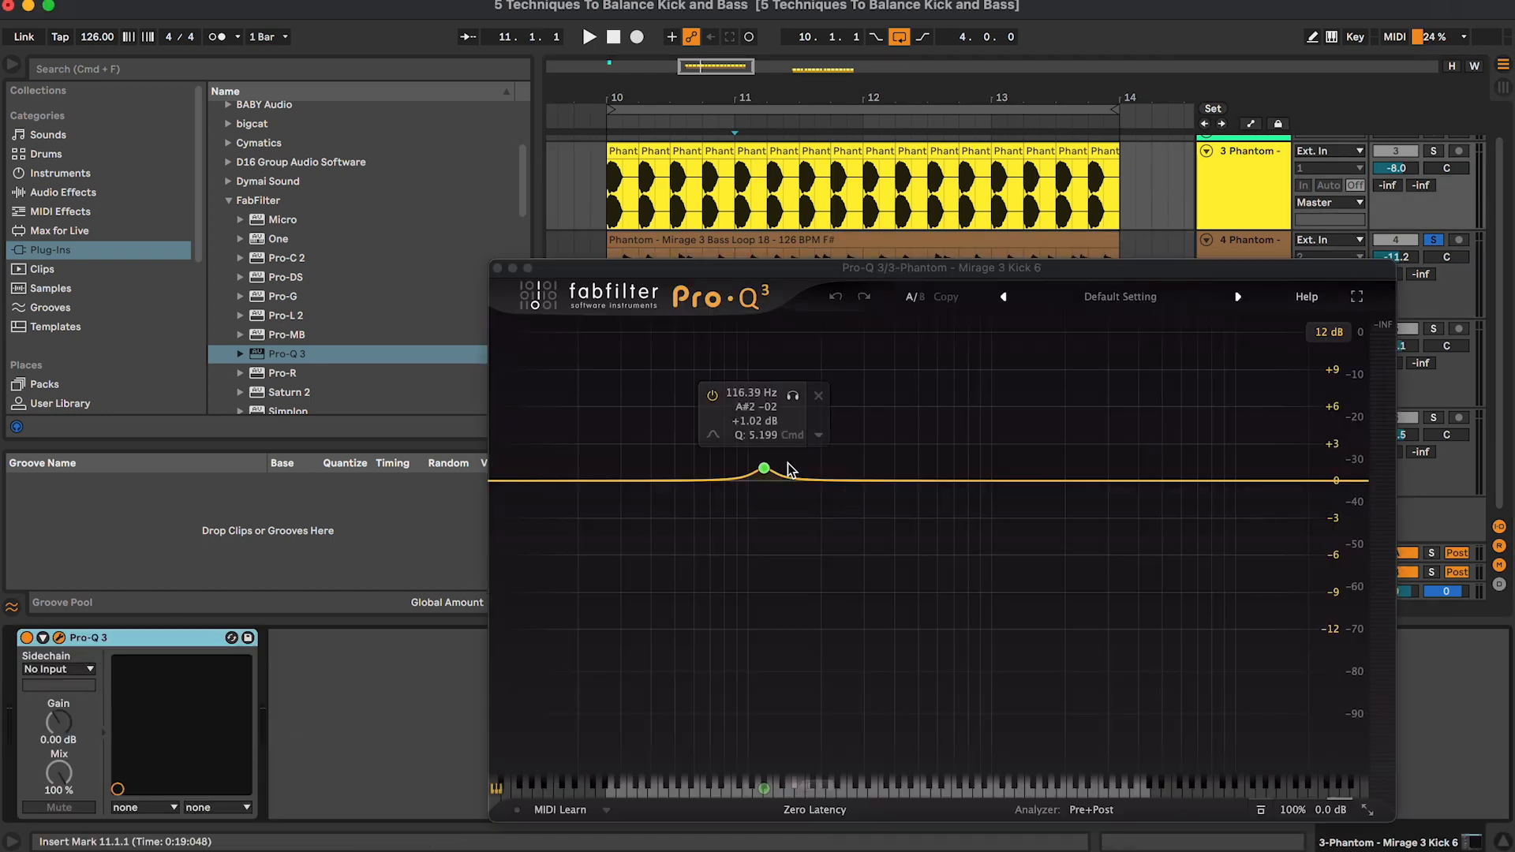
# - Set the 116.39 Hz band's gain to -3 dB in the kick's Pro-Q 3
pyautogui.click(764, 475)
pyautogui.doubleClick(755, 719)
pyautogui.write('-3')
pyautogui.press('Return')
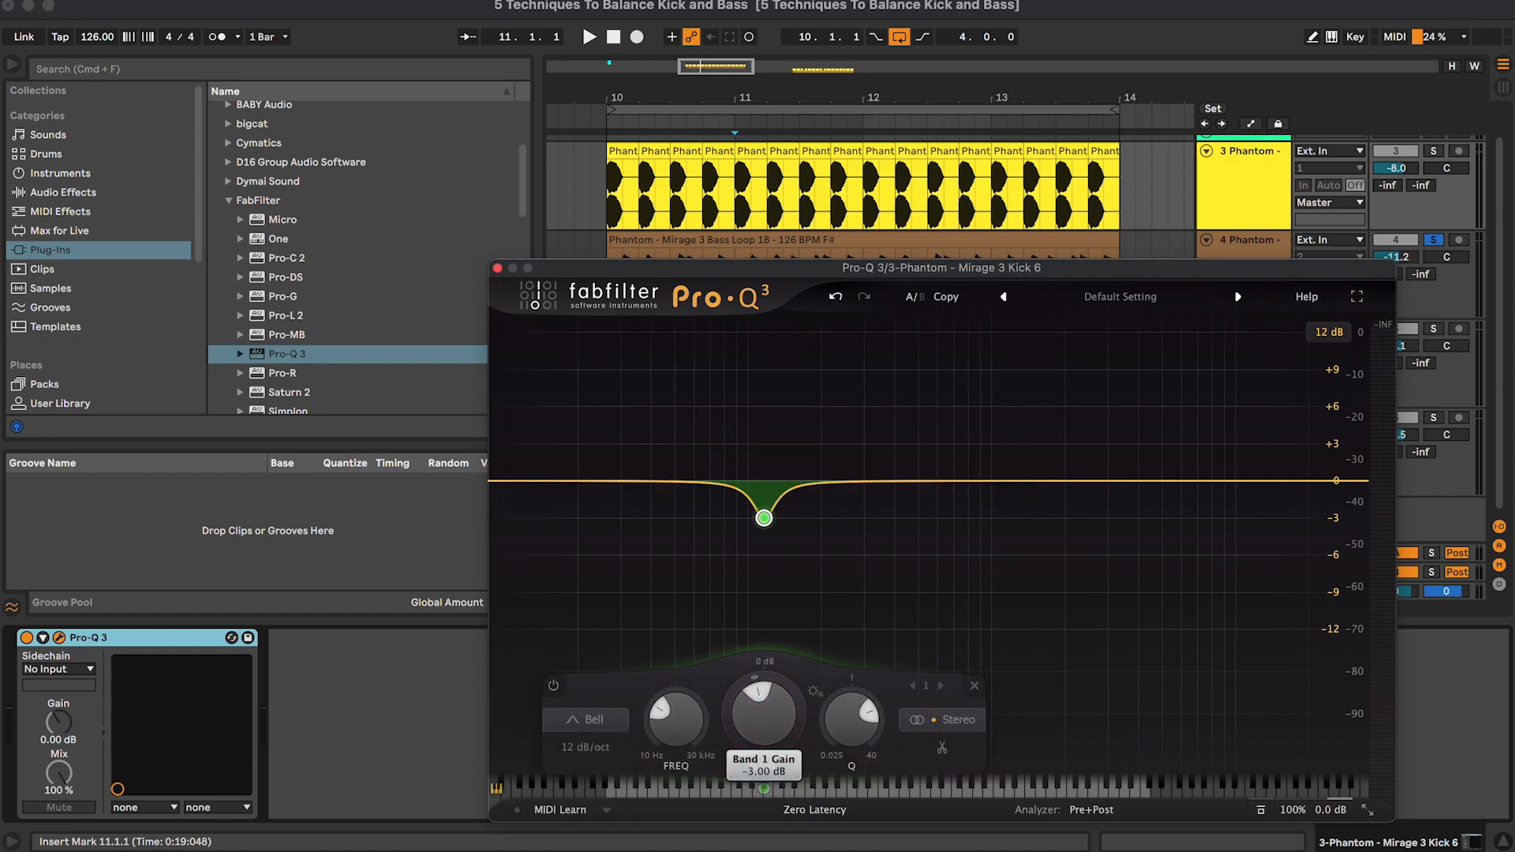
# - During playback, narrow the kick's EQ cut to a Q of about 9.8, ease its gain to about -2.26 dB, and close Pro-Q 3
pyautogui.press('space')
pyautogui.moveTo(851, 720); pyautogui.dragTo(845, 726)
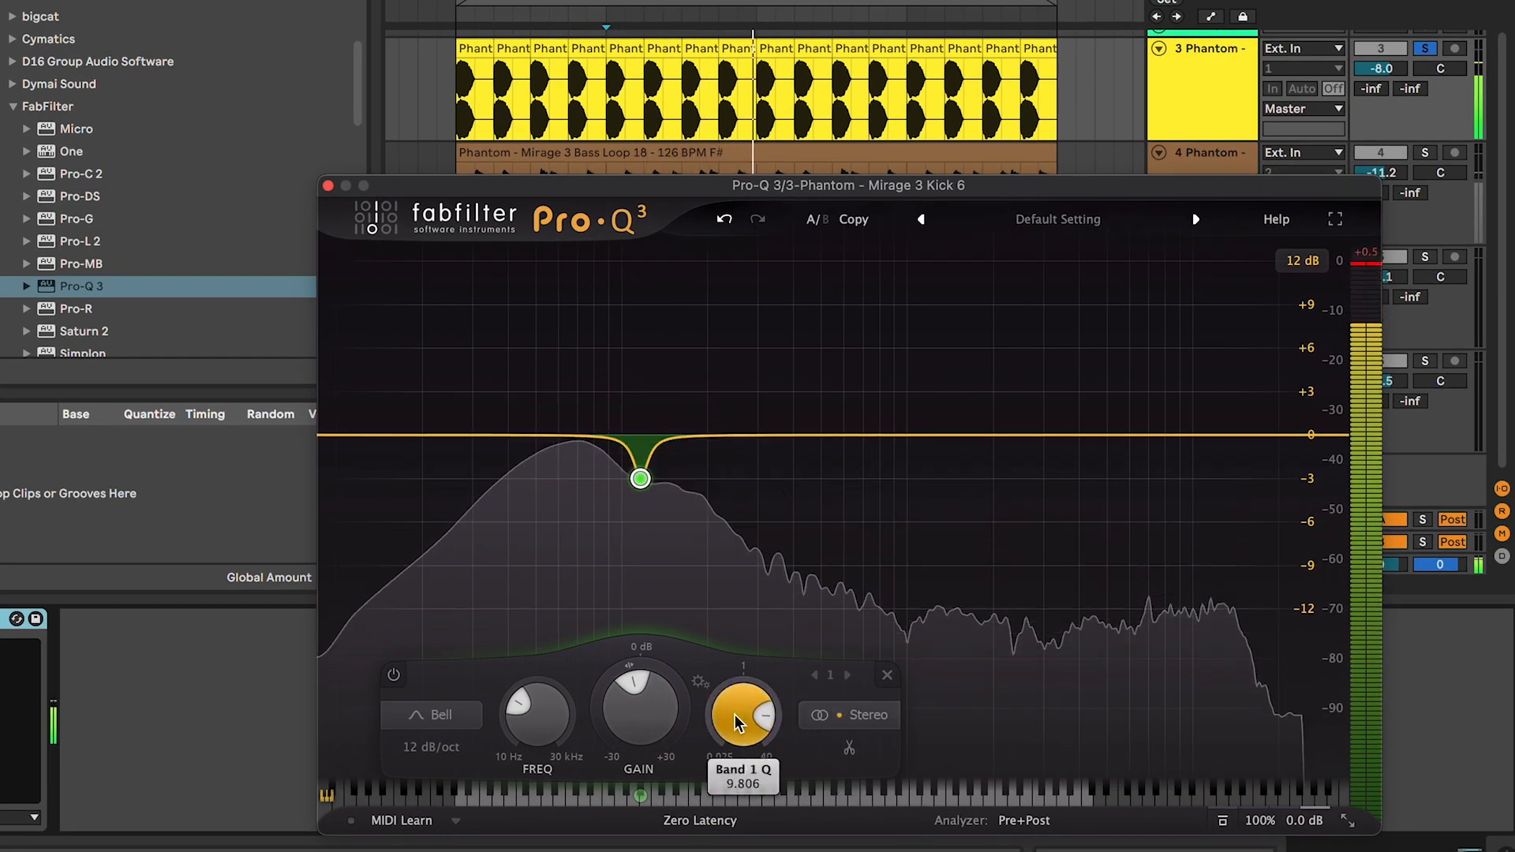
pyautogui.moveTo(642, 724); pyautogui.dragTo(642, 720)
pyautogui.press('space')
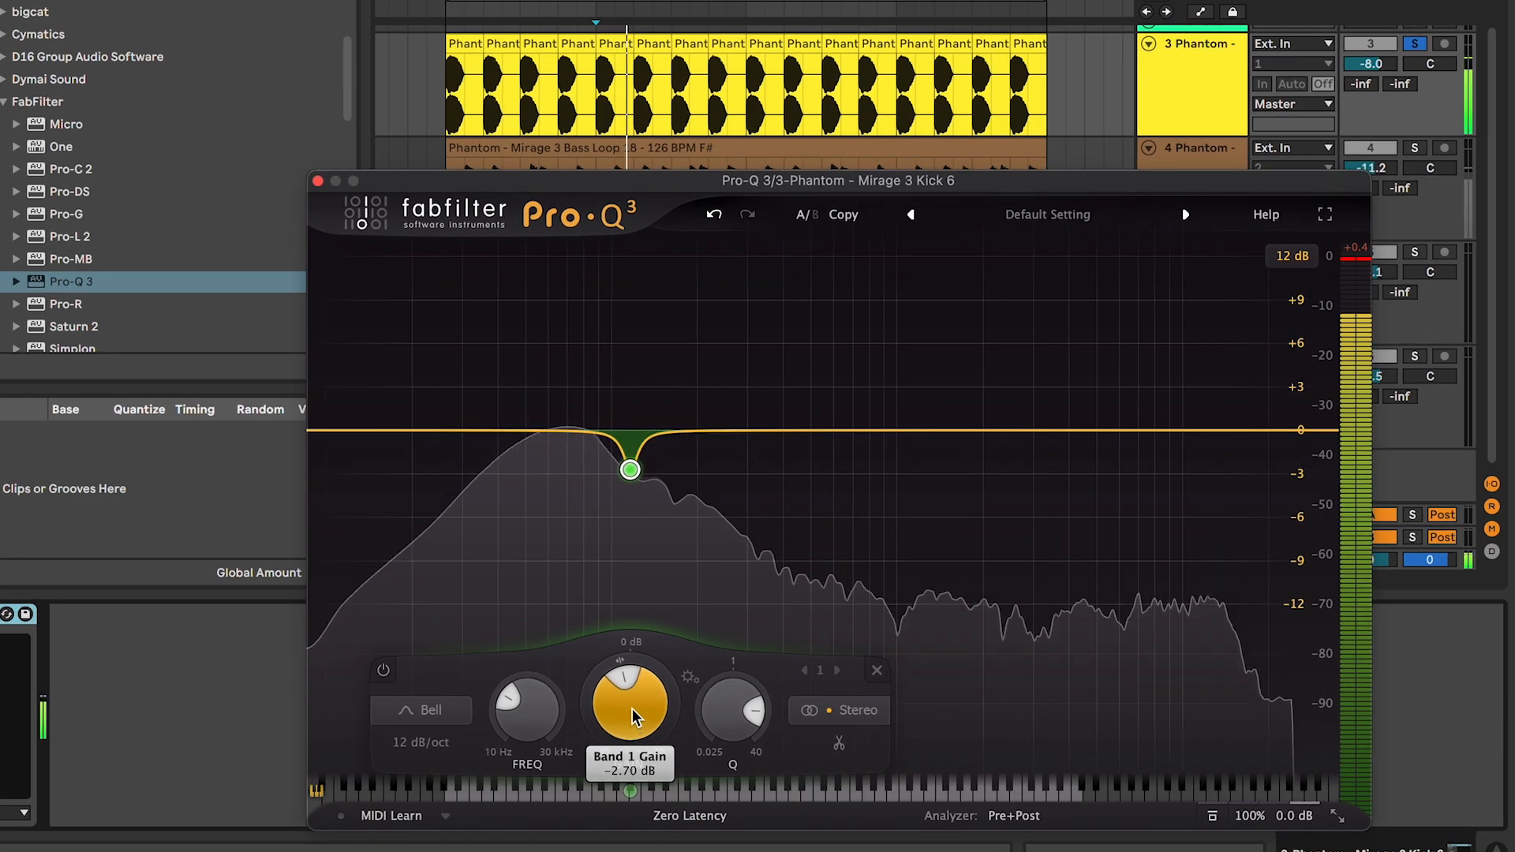
pyautogui.moveTo(767, 724); pyautogui.dragTo(770, 706)
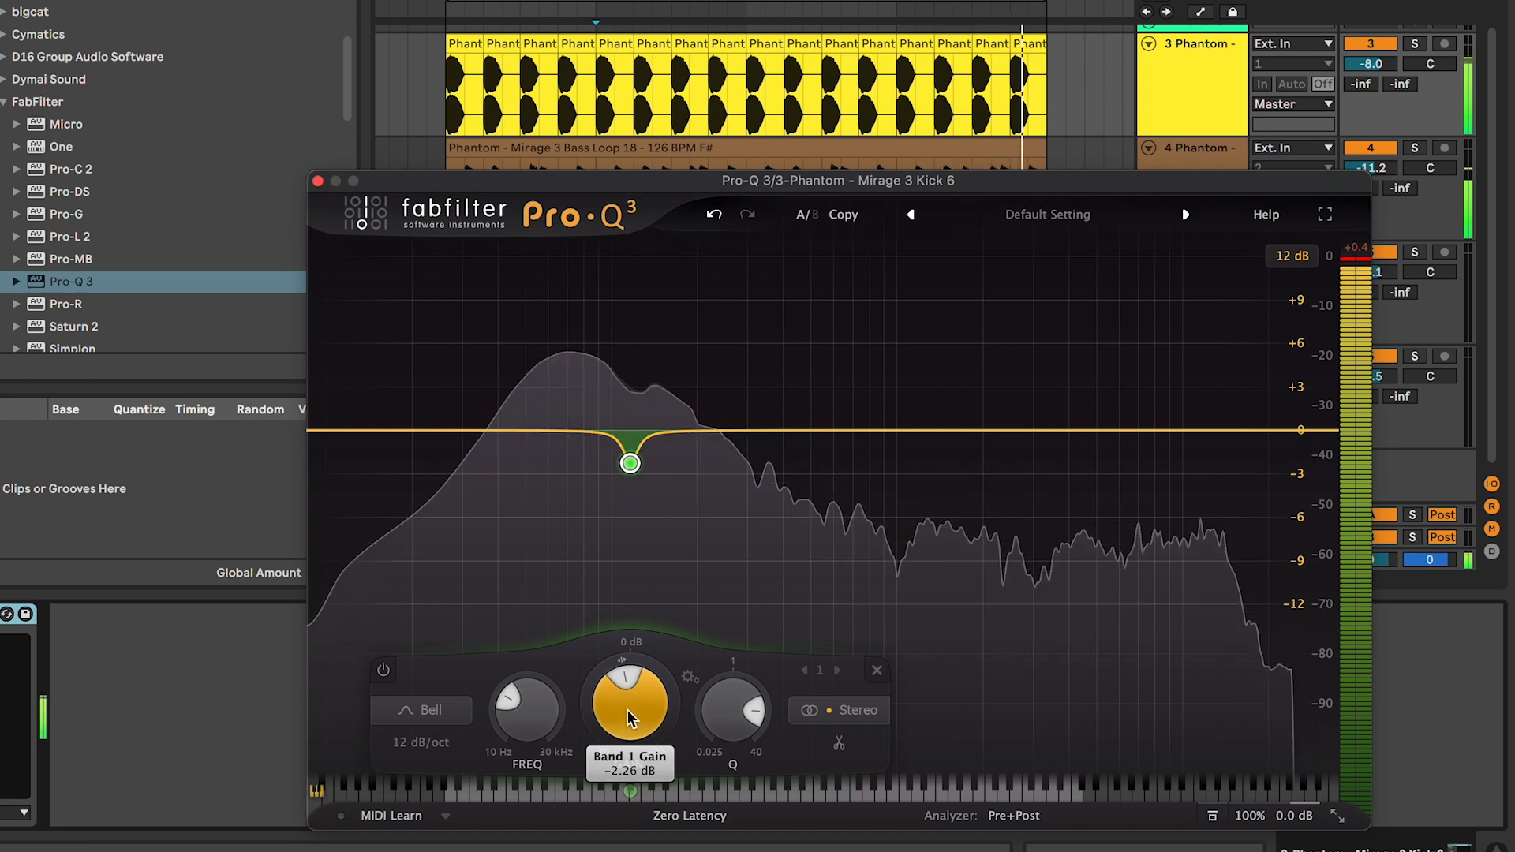
pyautogui.click(318, 182)
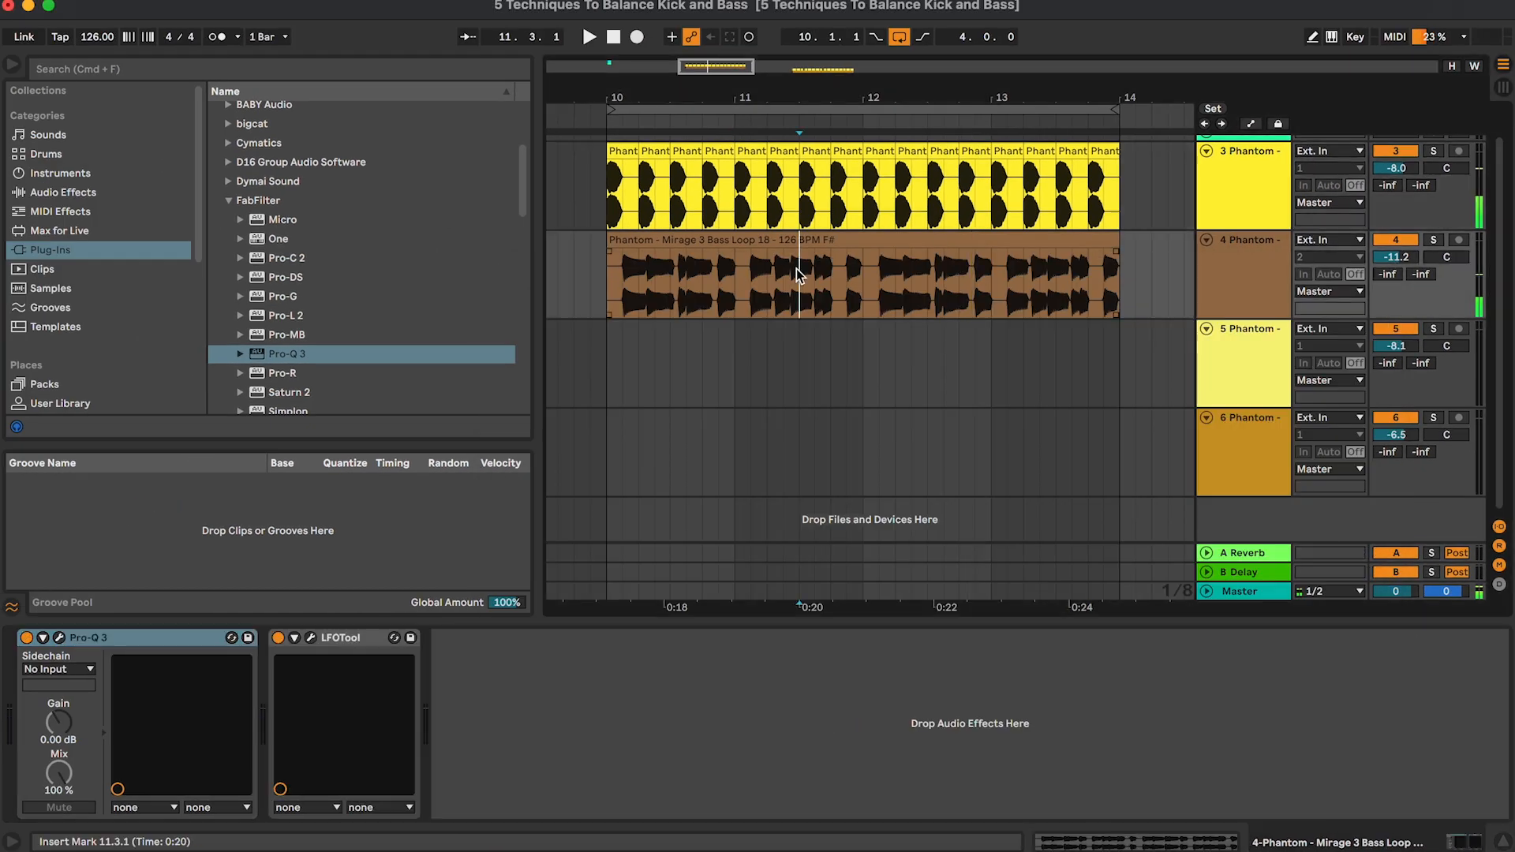
# - Open Pro-Q 3 on kick track 3 and play the soloed kick to inspect its spectrum
pyautogui.click(669, 189)
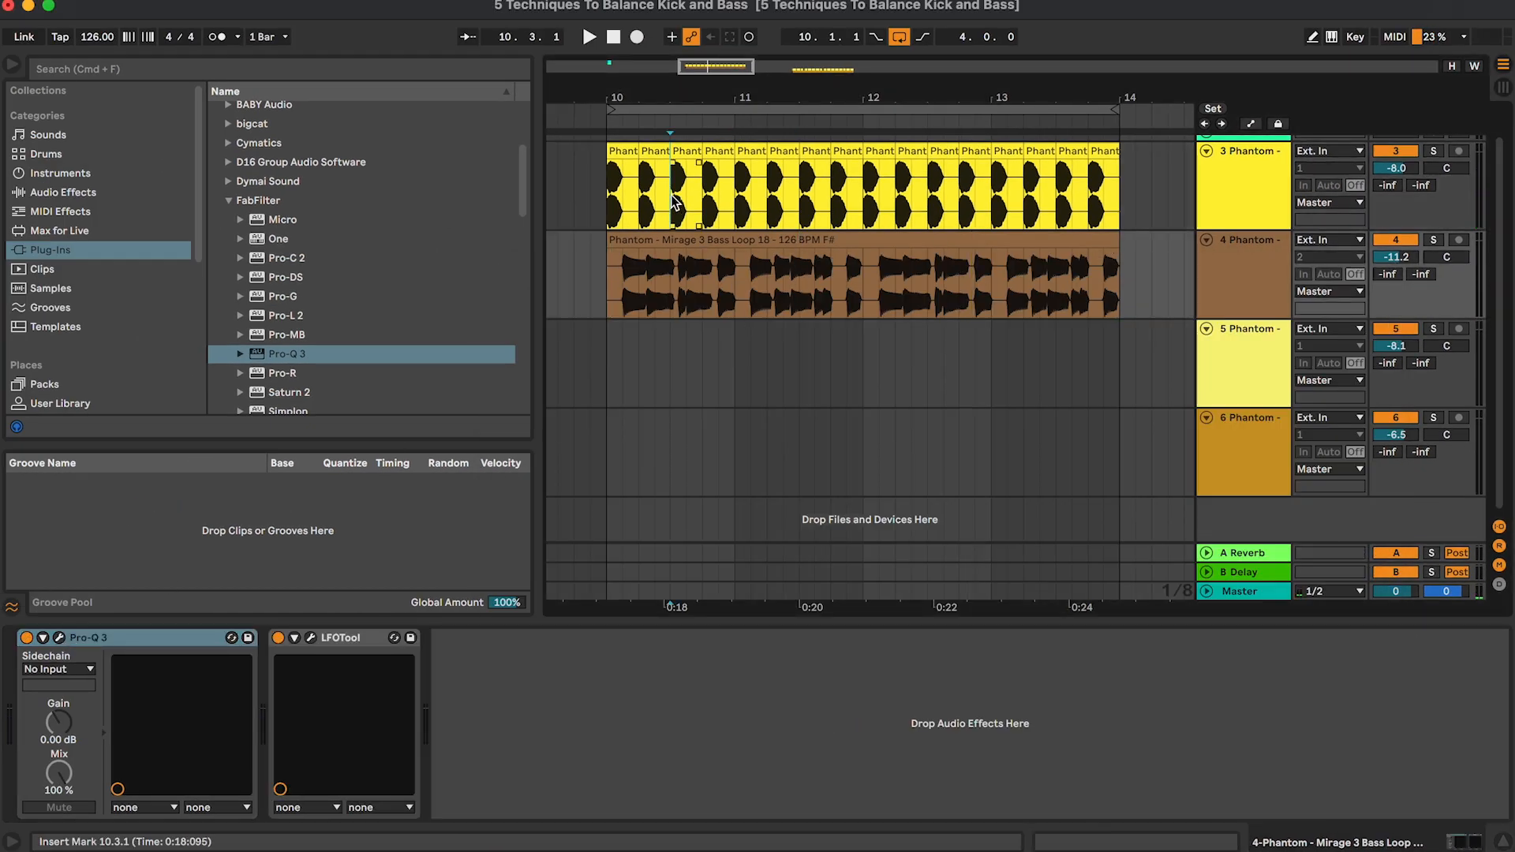
pyautogui.click(63, 637)
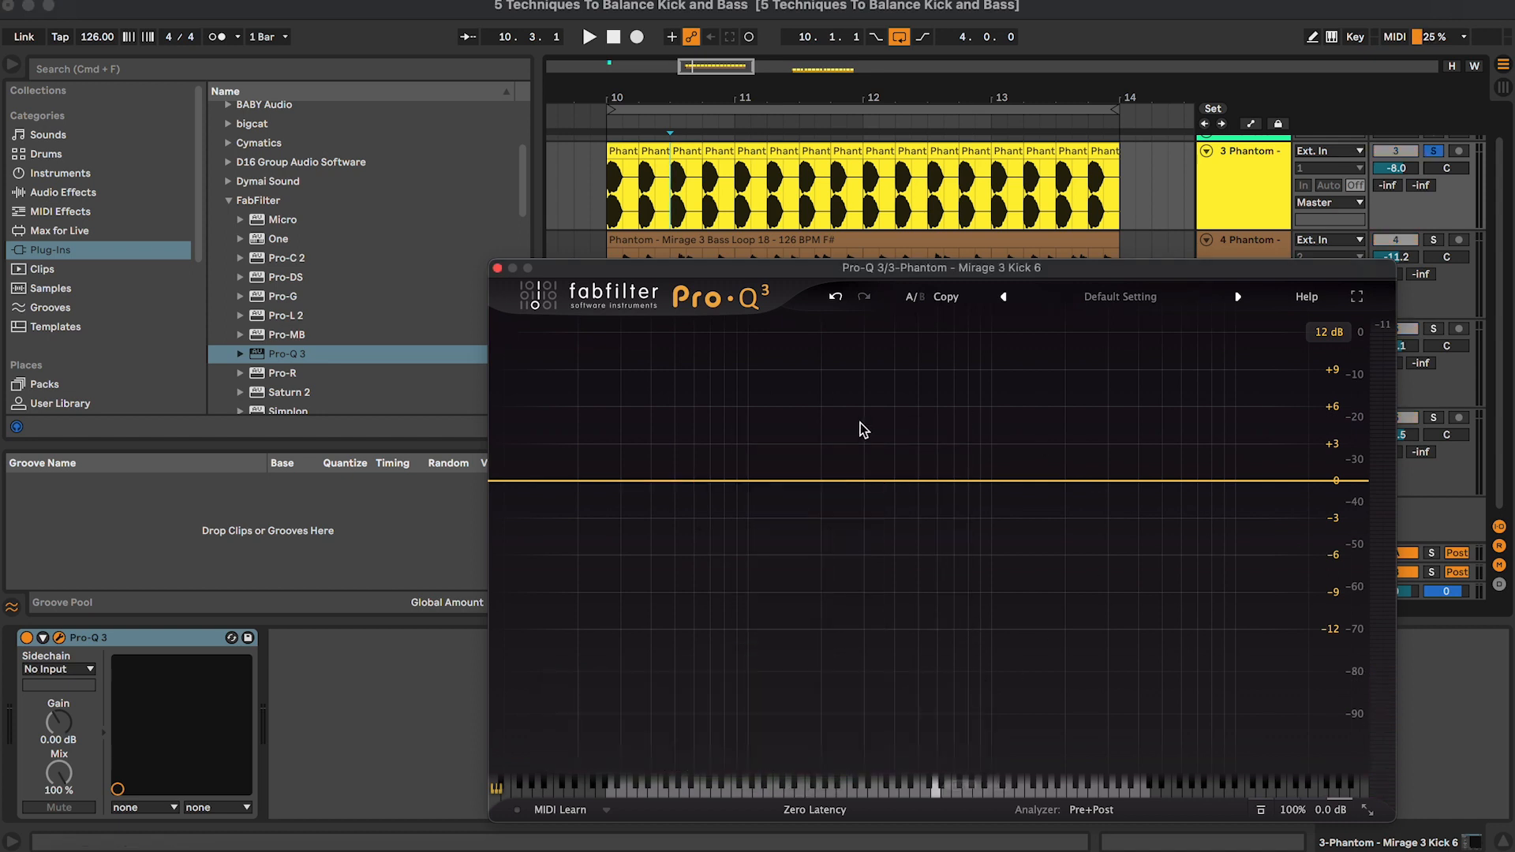
pyautogui.moveTo(899, 269); pyautogui.dragTo(871, 218)
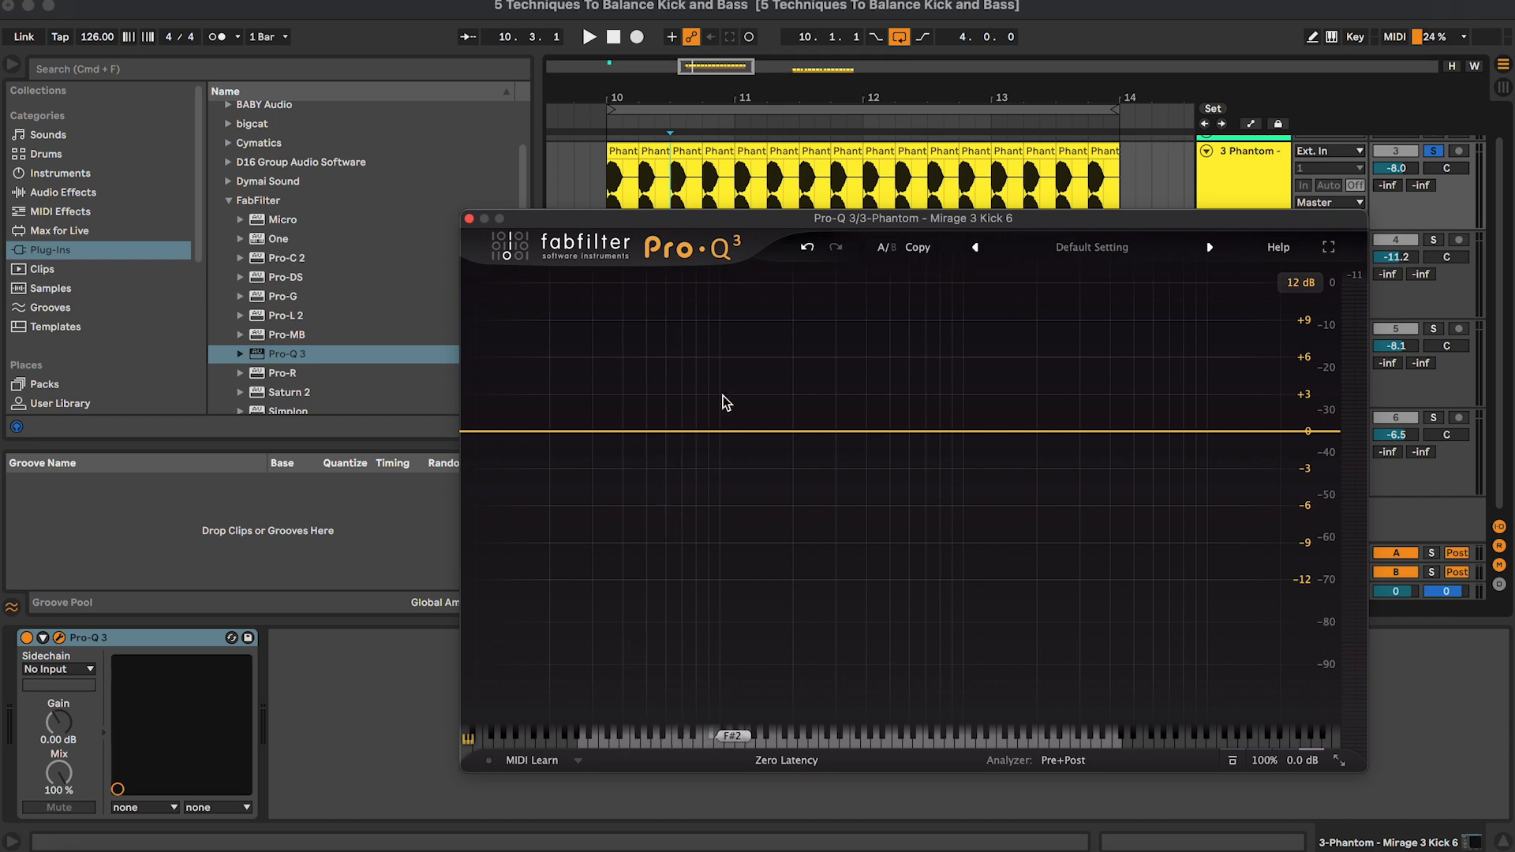
pyautogui.press('space')
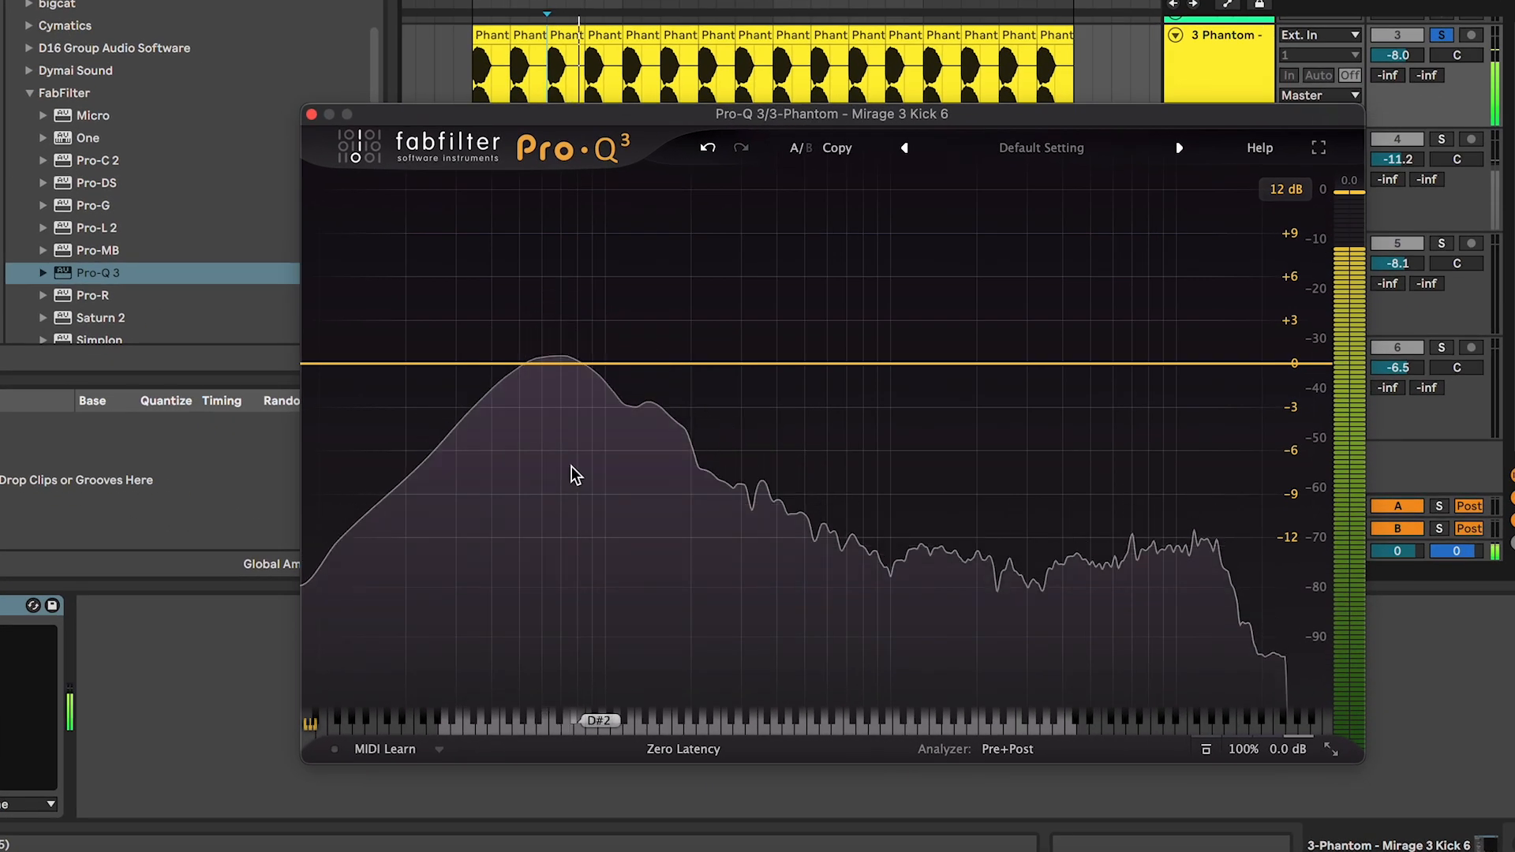
# - Mark the kick's low-frequency peak with a bell band at 82.396 Hz and set its gain to 0 dB
pyautogui.moveTo(595, 281)
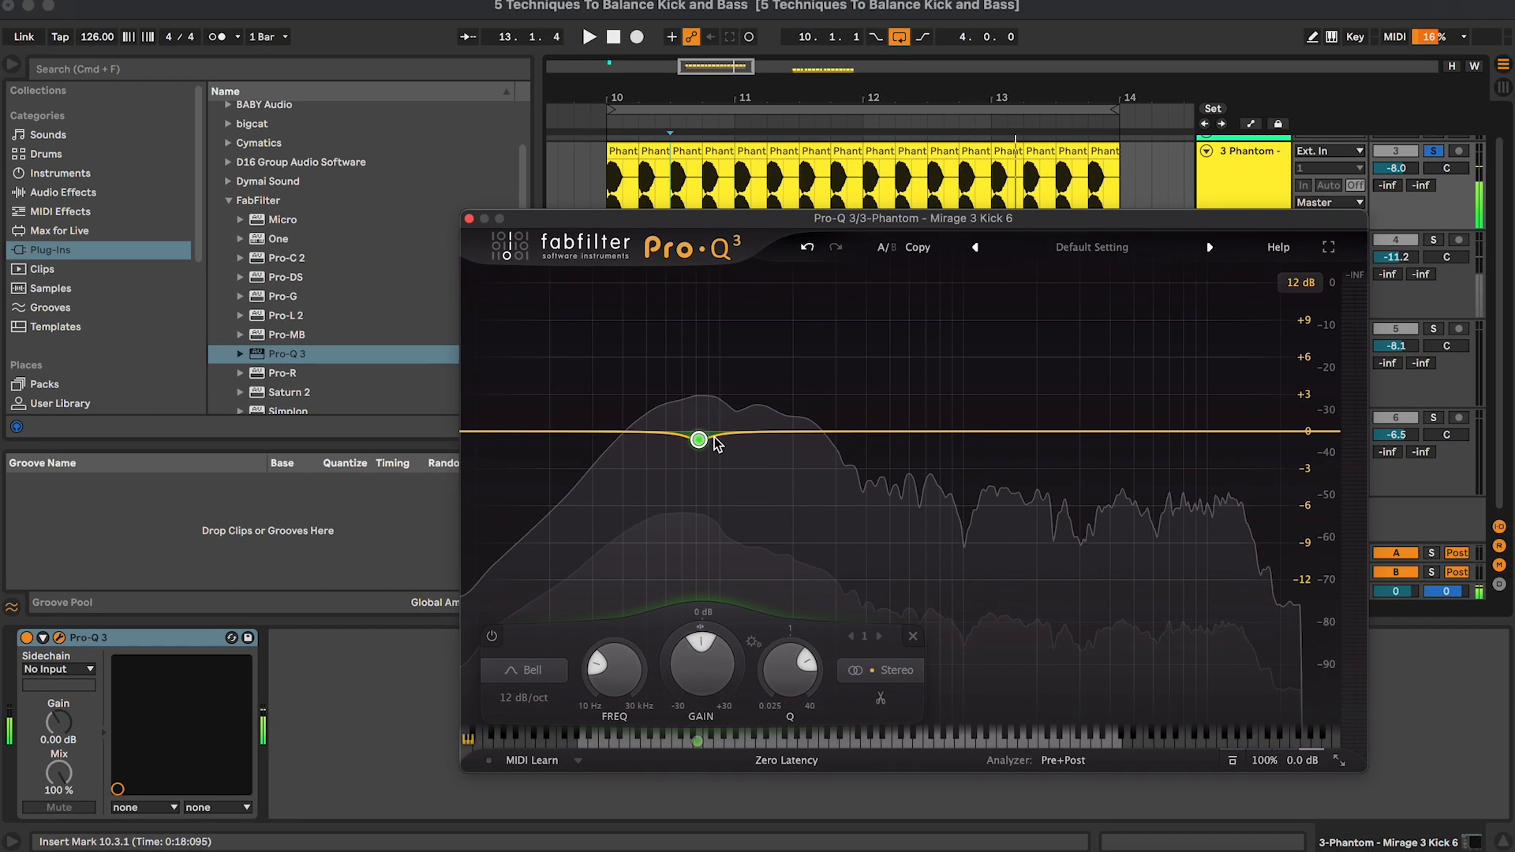
pyautogui.doubleClick(711, 665)
pyautogui.write('0')
pyautogui.press('Return')
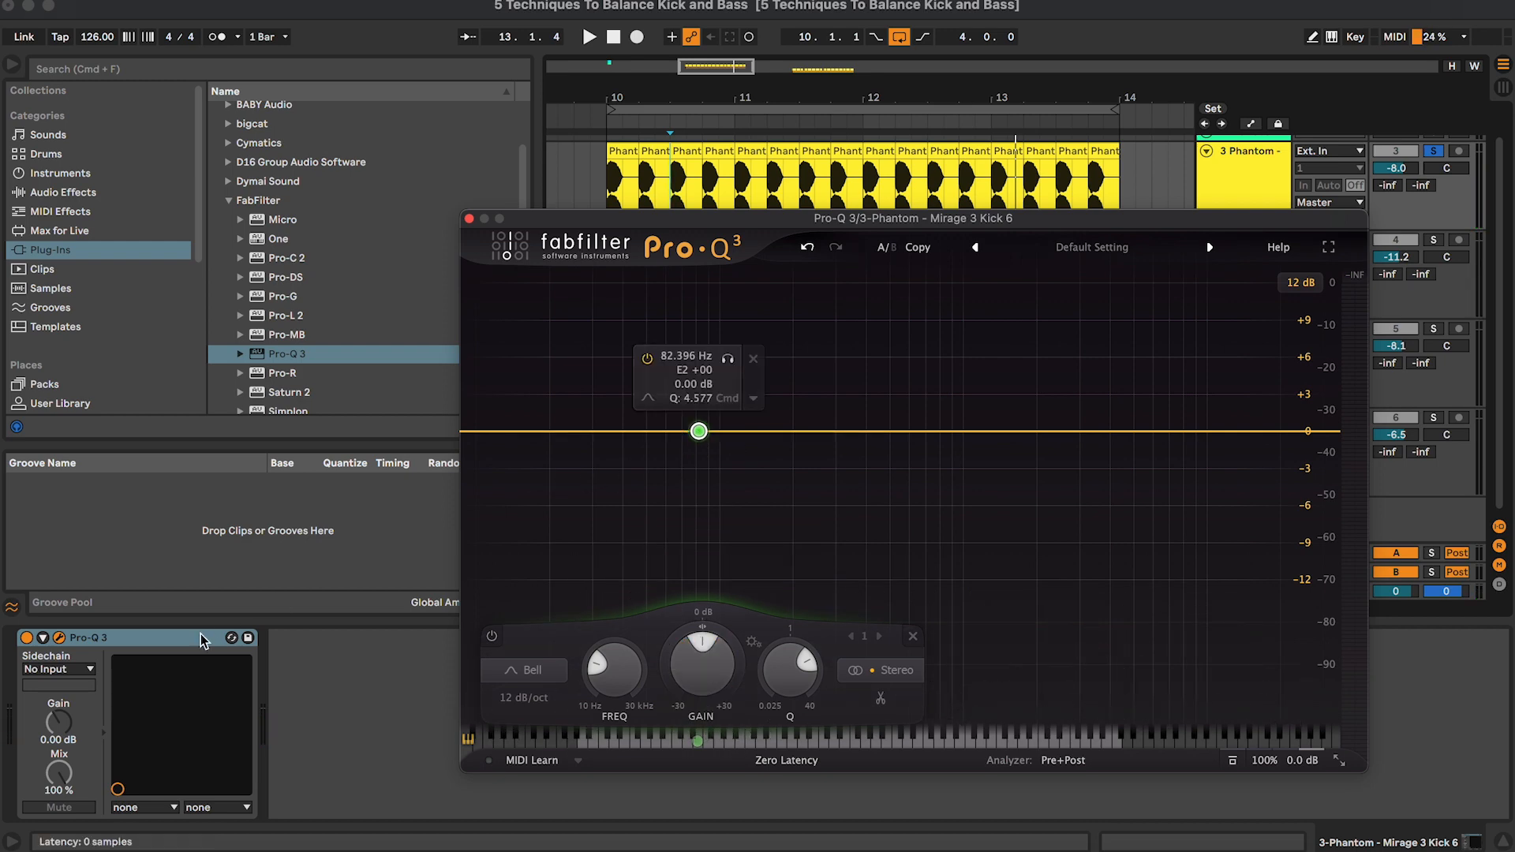
# - Copy the kick's Pro-Q 3 to bass track 4 and delete the older Pro-Q 3 ahead of LFOTool
pyautogui.click(203, 638)
pyautogui.click(468, 219)
pyautogui.click(638, 272)
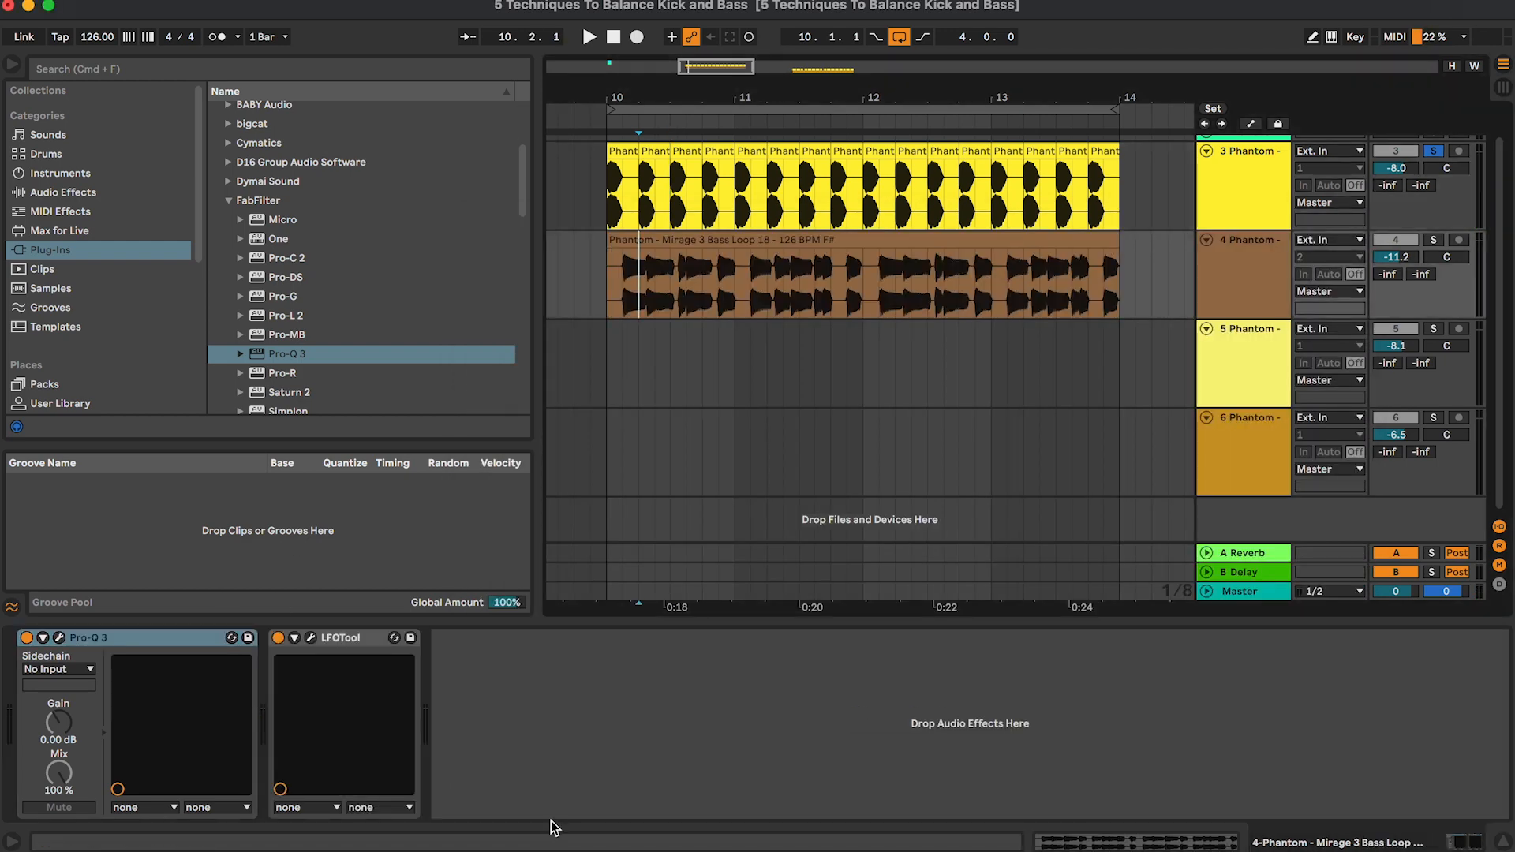
pyautogui.click(546, 643)
pyautogui.press('super+v')
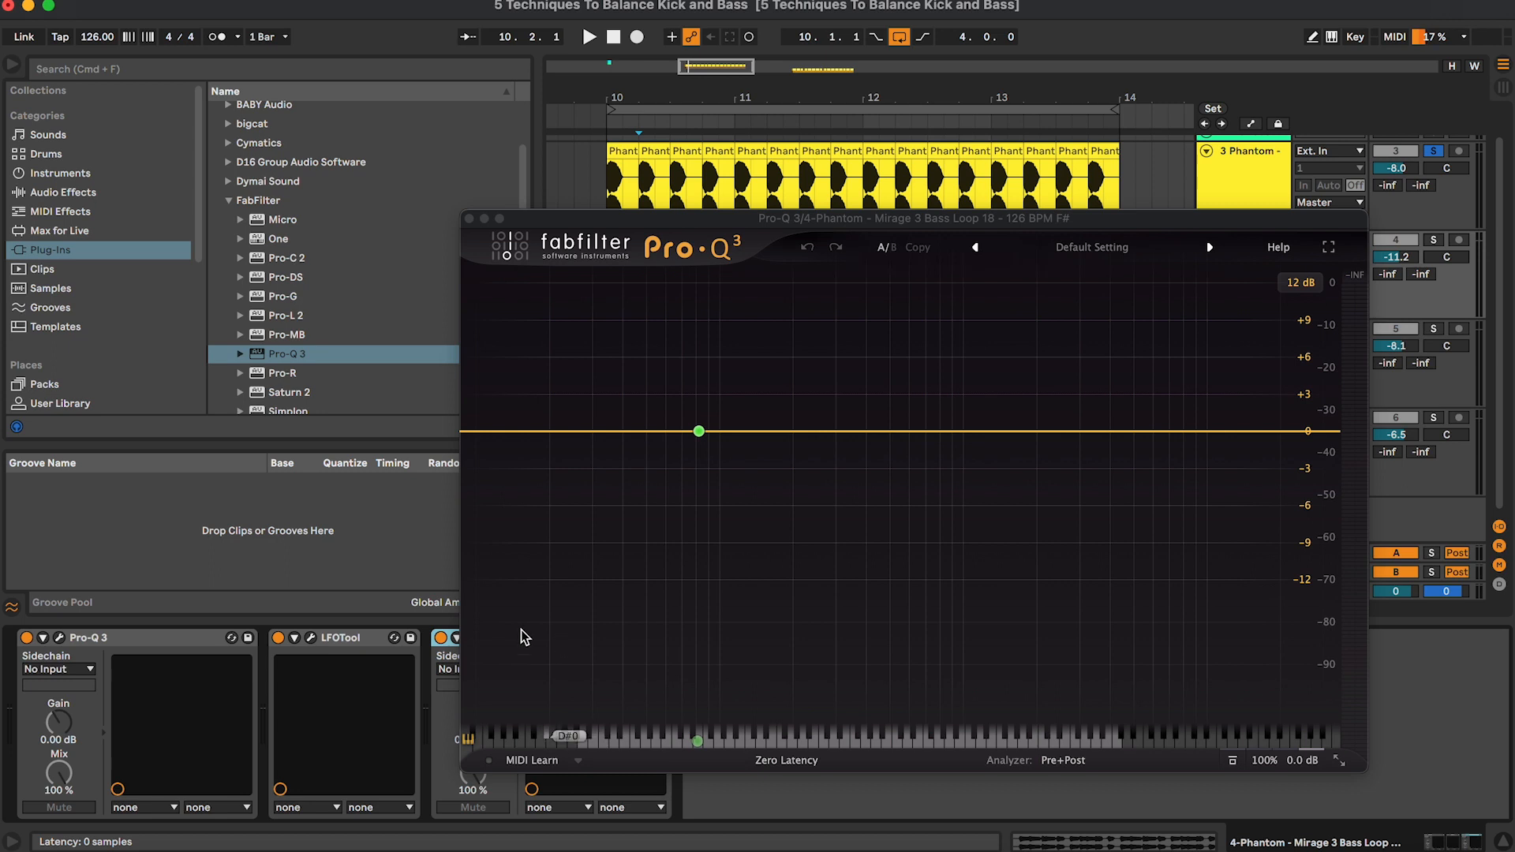
pyautogui.click(168, 647)
pyautogui.press('Delete')
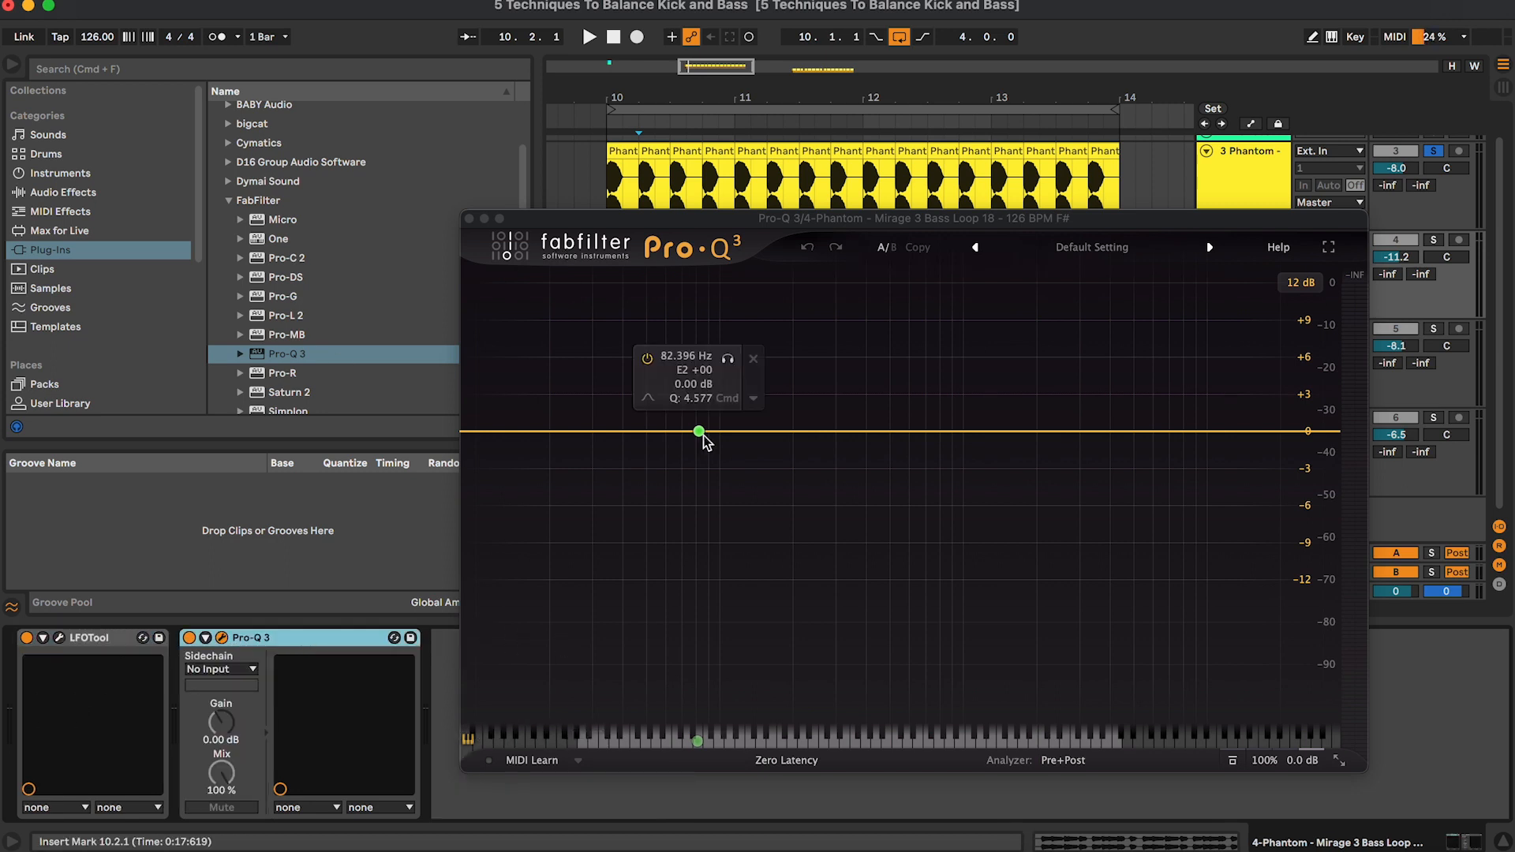
# - Set the 82.396 Hz band's gain to -2 dB in the bass's Pro-Q 3
pyautogui.click(701, 434)
pyautogui.doubleClick(687, 660)
pyautogui.write('-2')
pyautogui.press('Return')
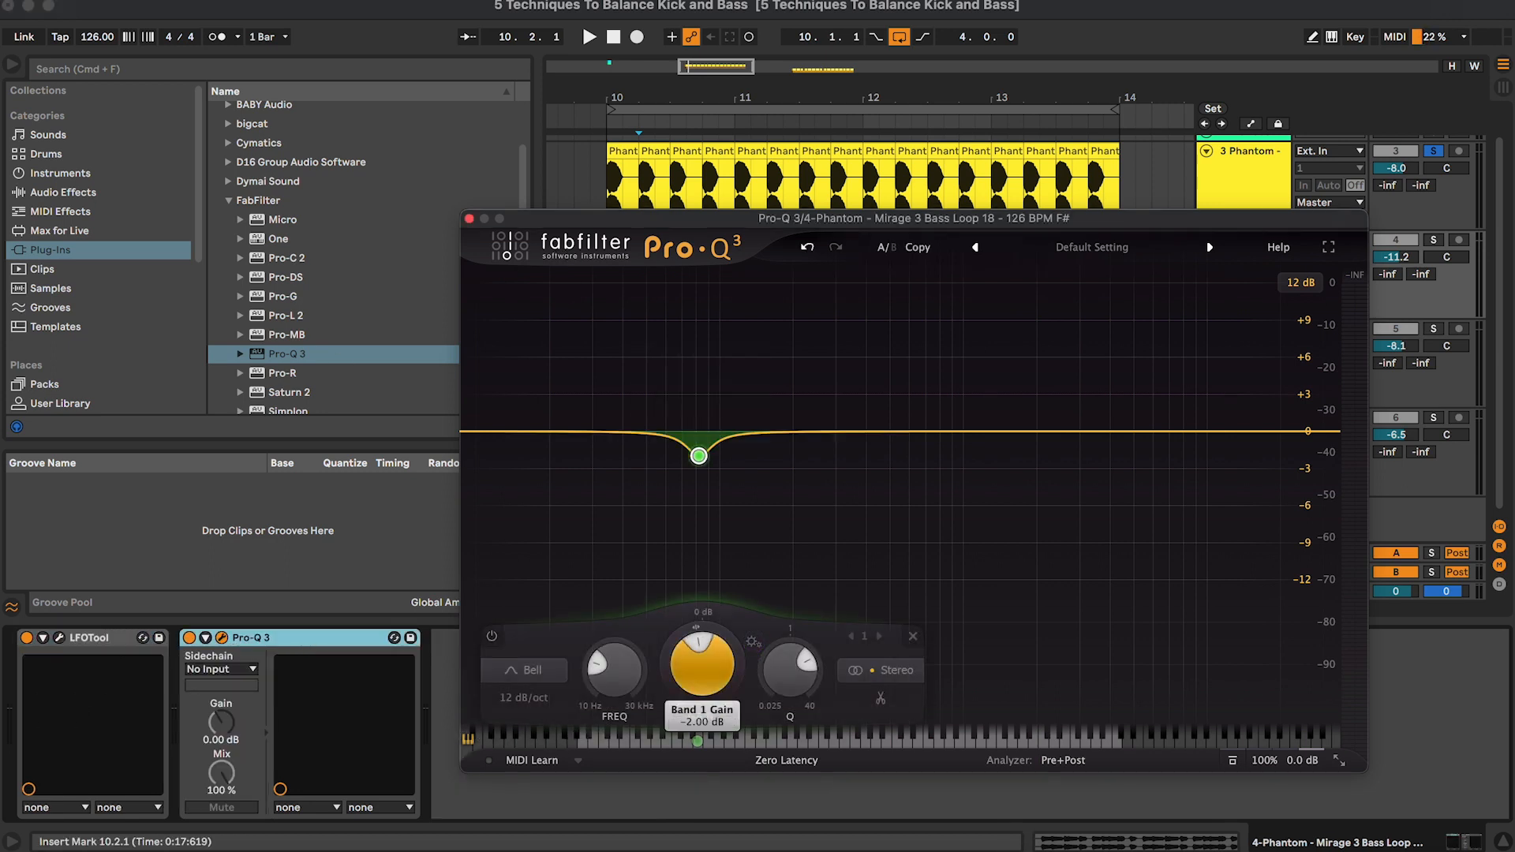
# - Play the bass loop, solo tracks 3 and 4 together to hear the cut, and clear the solos
pyautogui.press('space')
pyautogui.click(1434, 239)
pyautogui.keyDown('super'); pyautogui.click(1436, 152); pyautogui.keyUp('super')
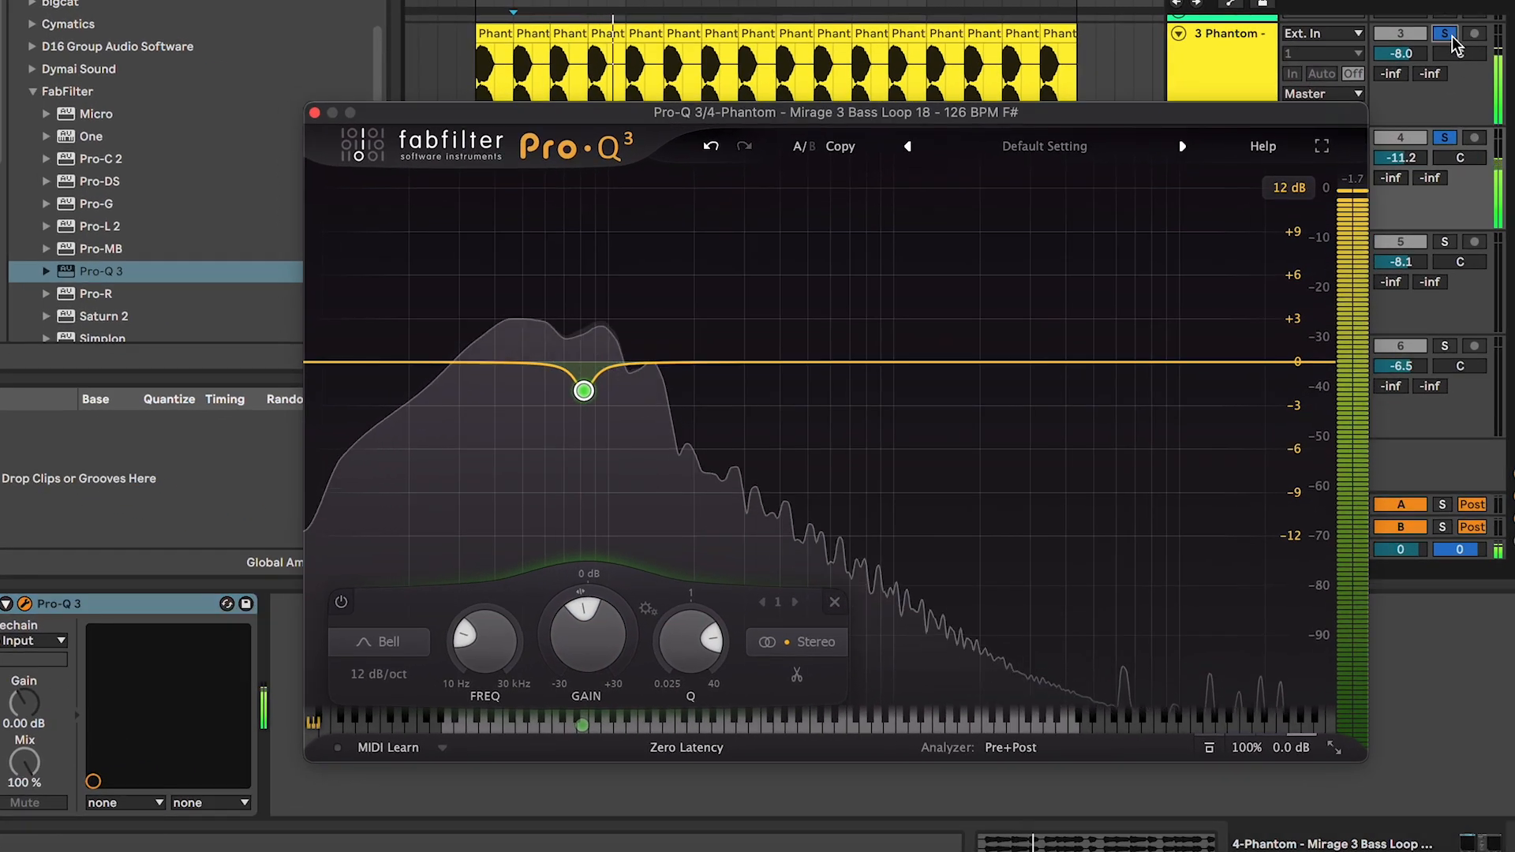
pyautogui.click(1452, 38)
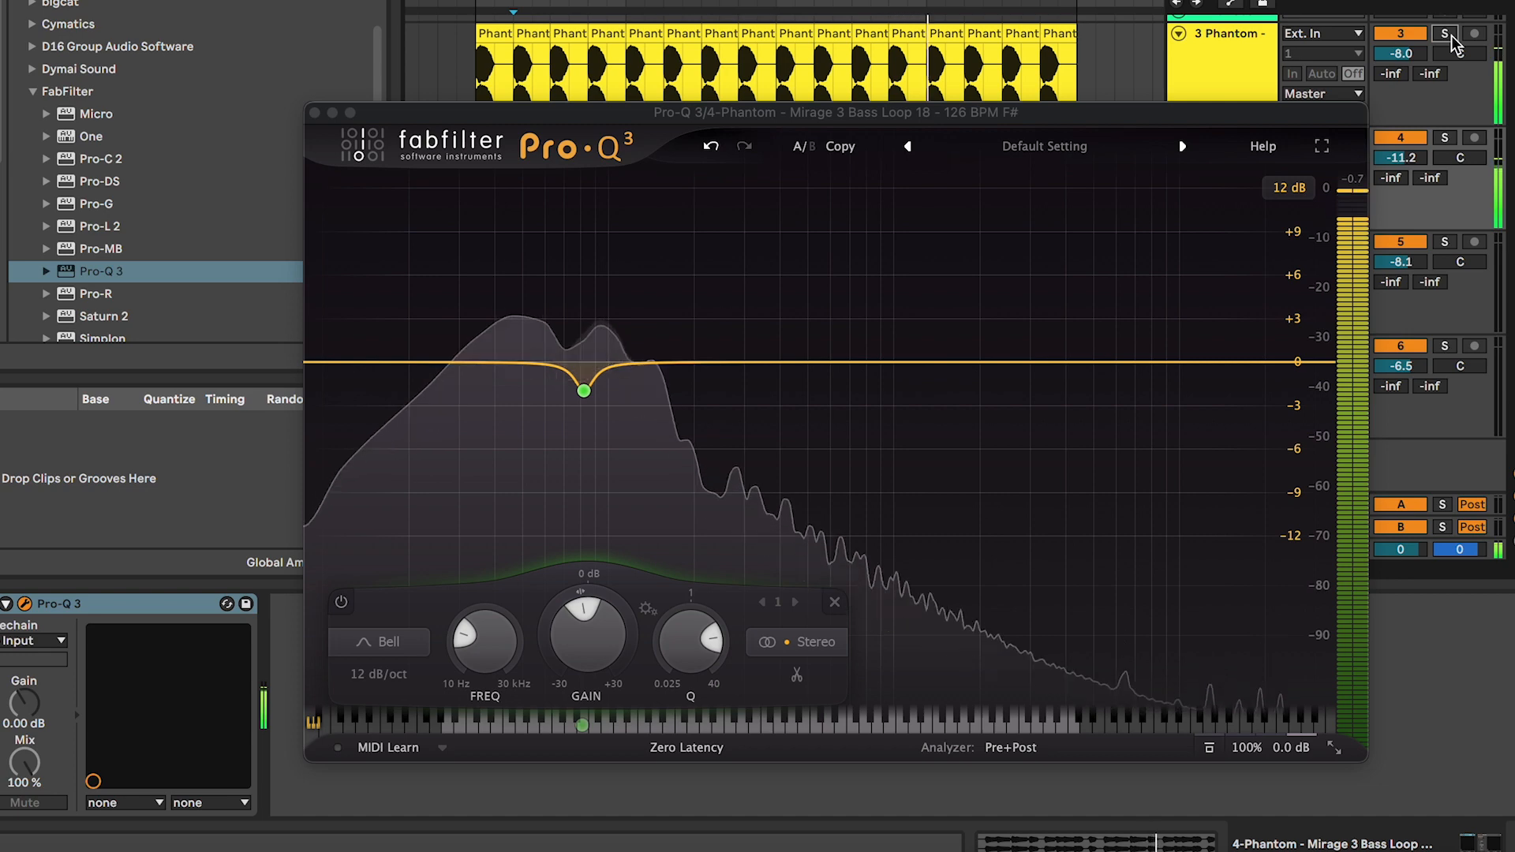
# - Ease the bass's 82.396 Hz cut to about -1.76 dB and close Pro-Q 3
pyautogui.moveTo(608, 406)
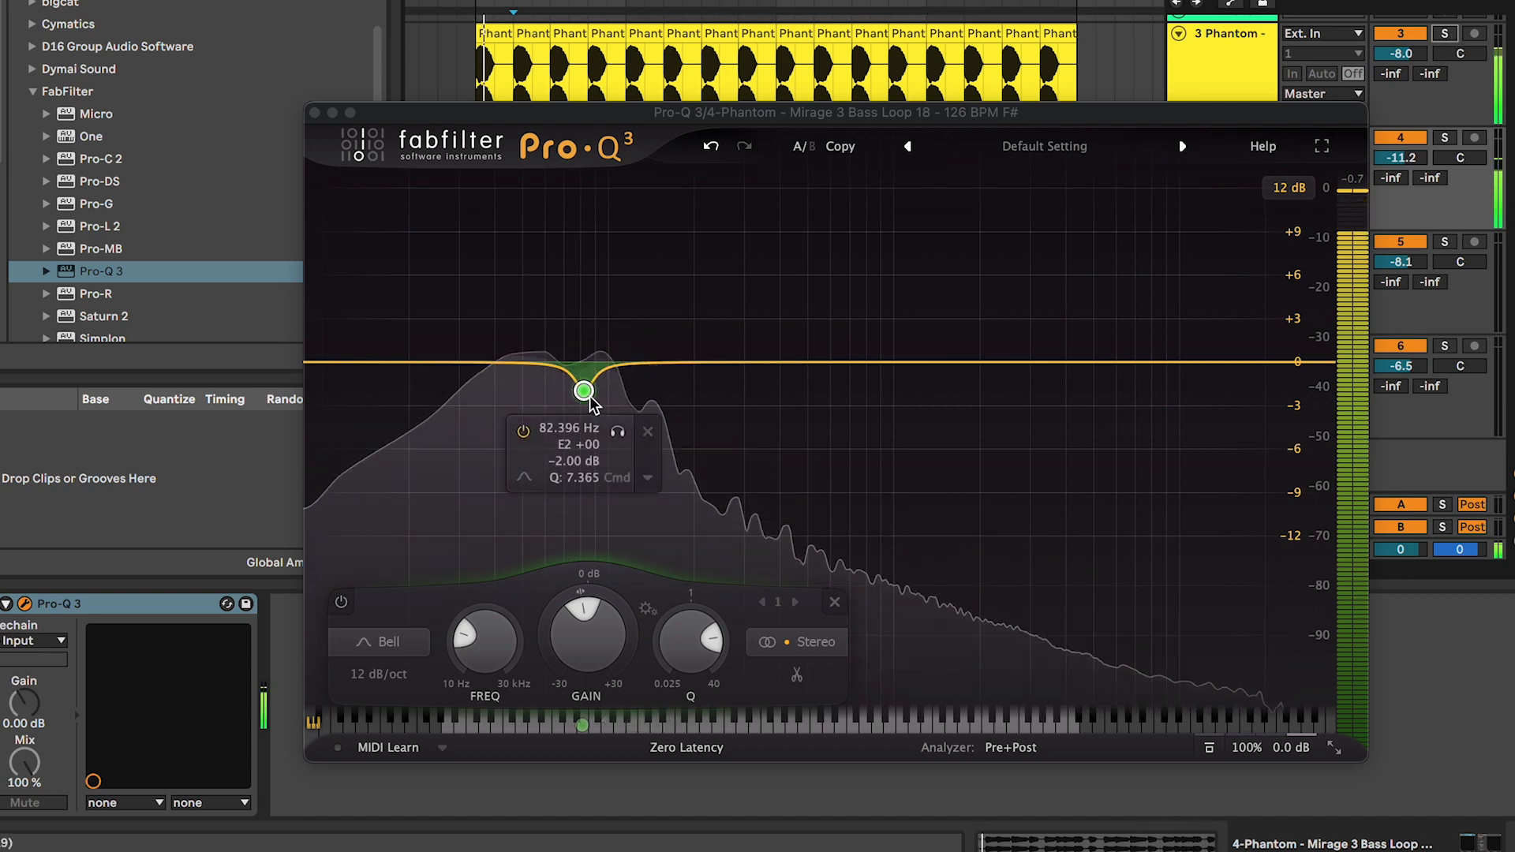
pyautogui.moveTo(580, 666); pyautogui.dragTo(609, 643)
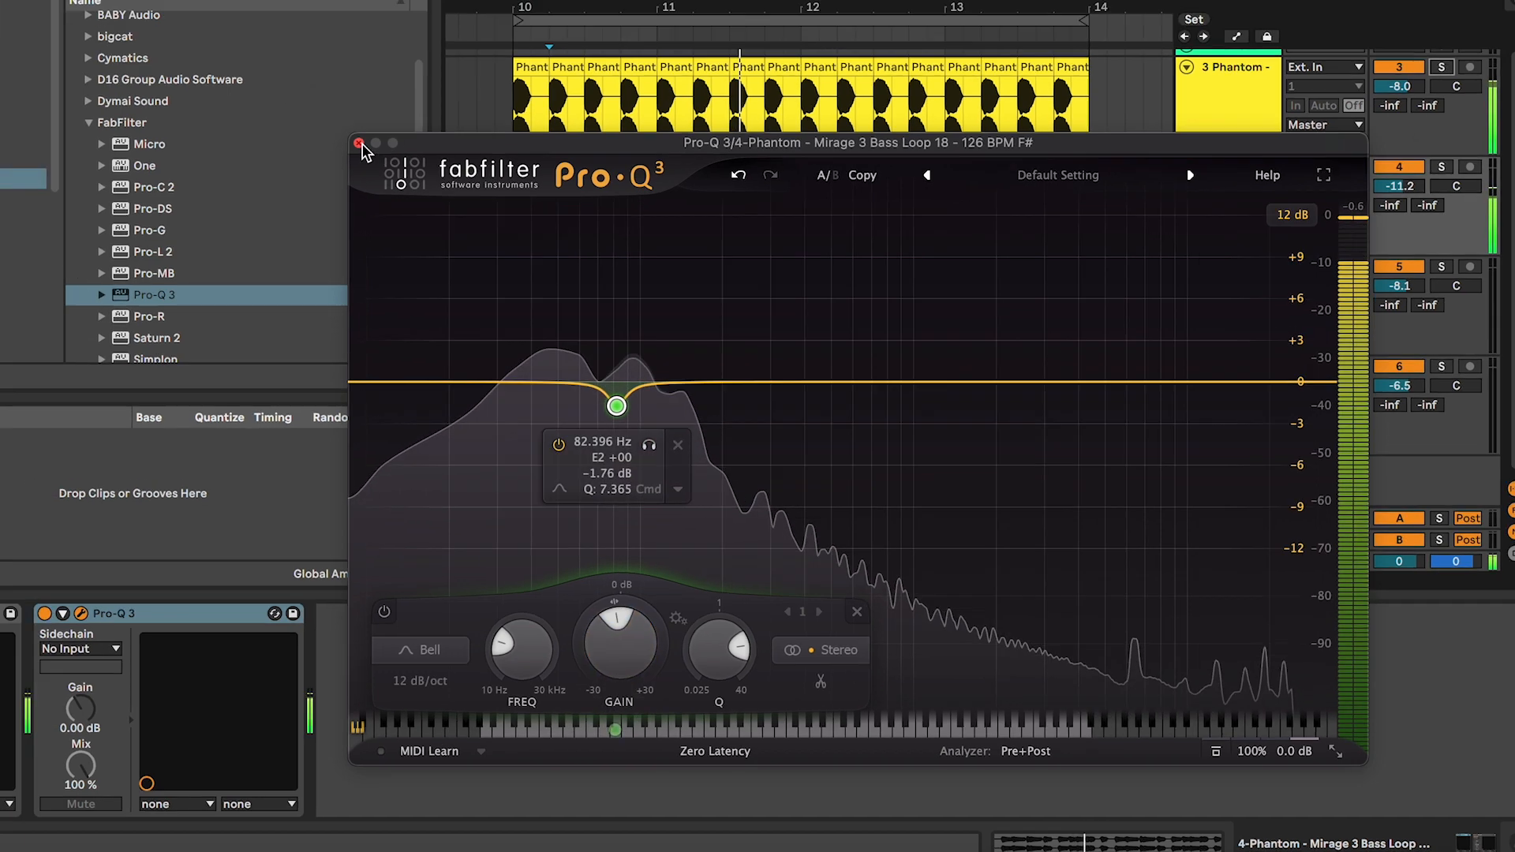
pyautogui.click(314, 113)
# - Move Pro-Q 3 ahead of LFOTool in the track 4 device chain
pyautogui.click(815, 267)
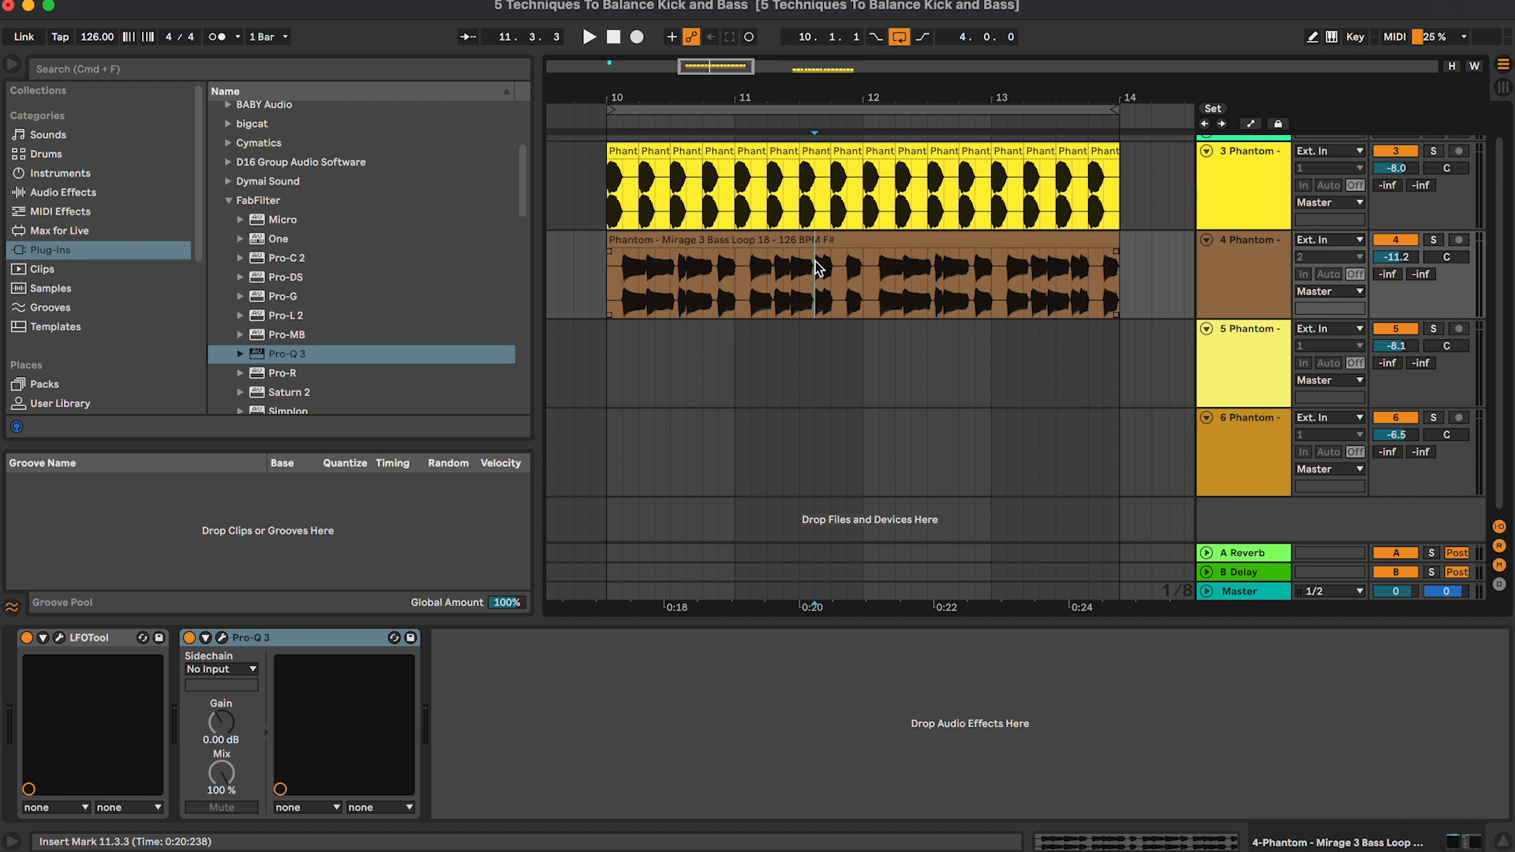
pyautogui.click(837, 192)
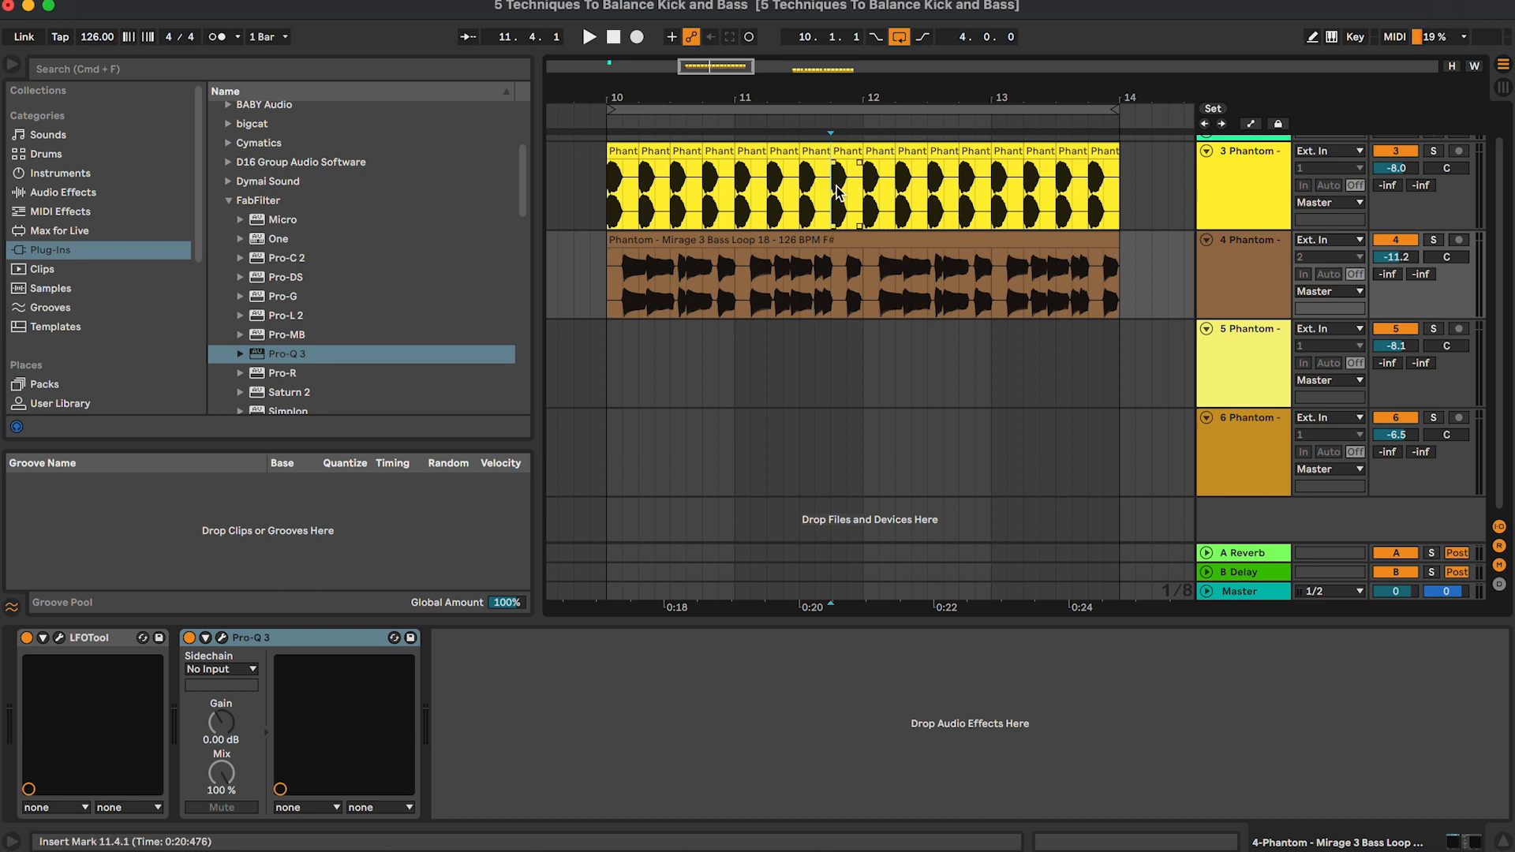
pyautogui.click(1244, 307)
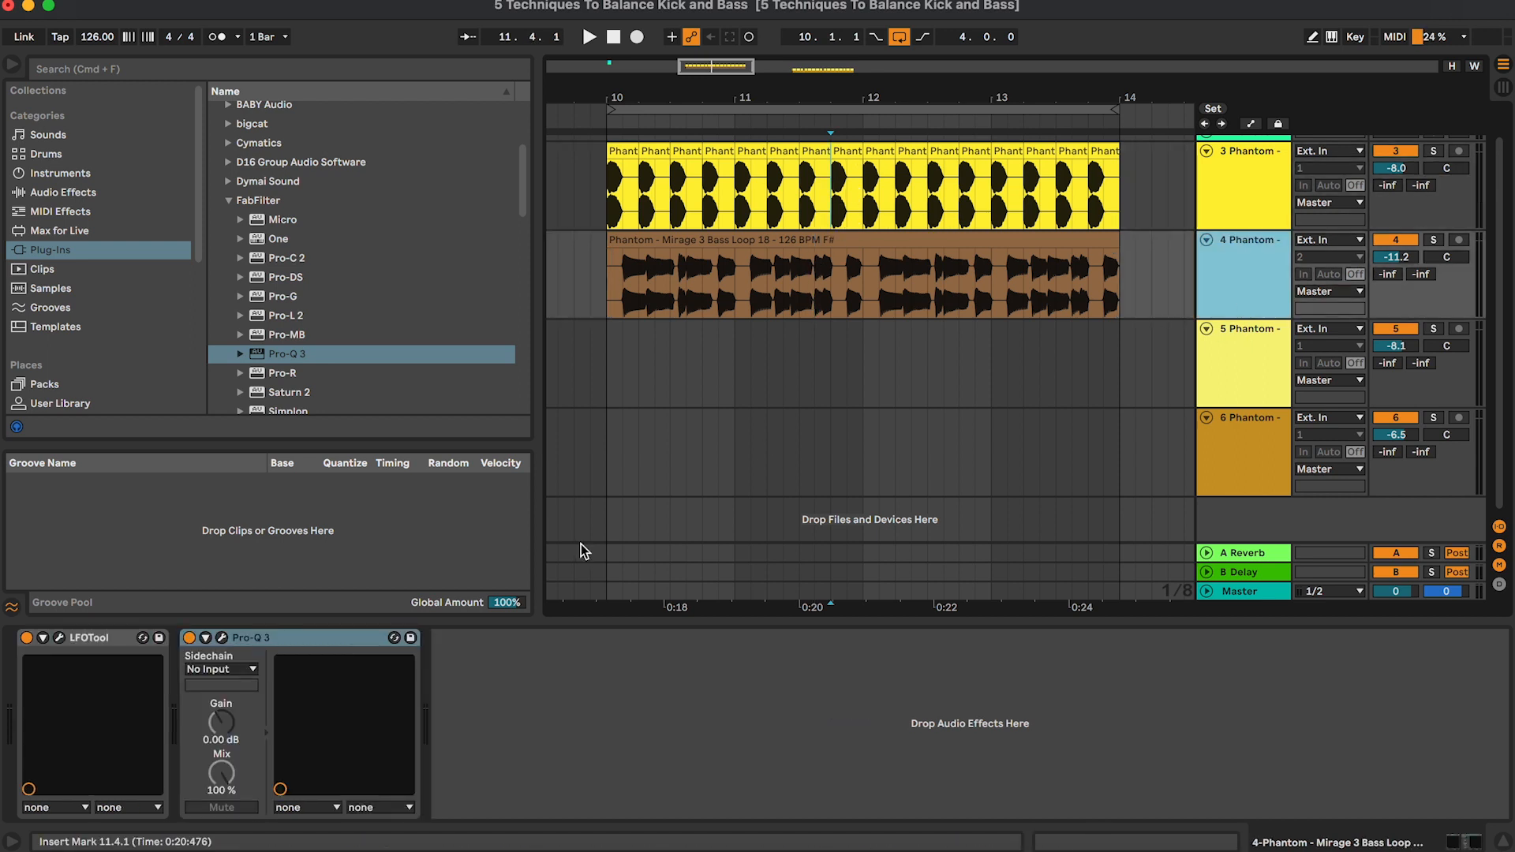
pyautogui.moveTo(351, 643); pyautogui.dragTo(75, 657)
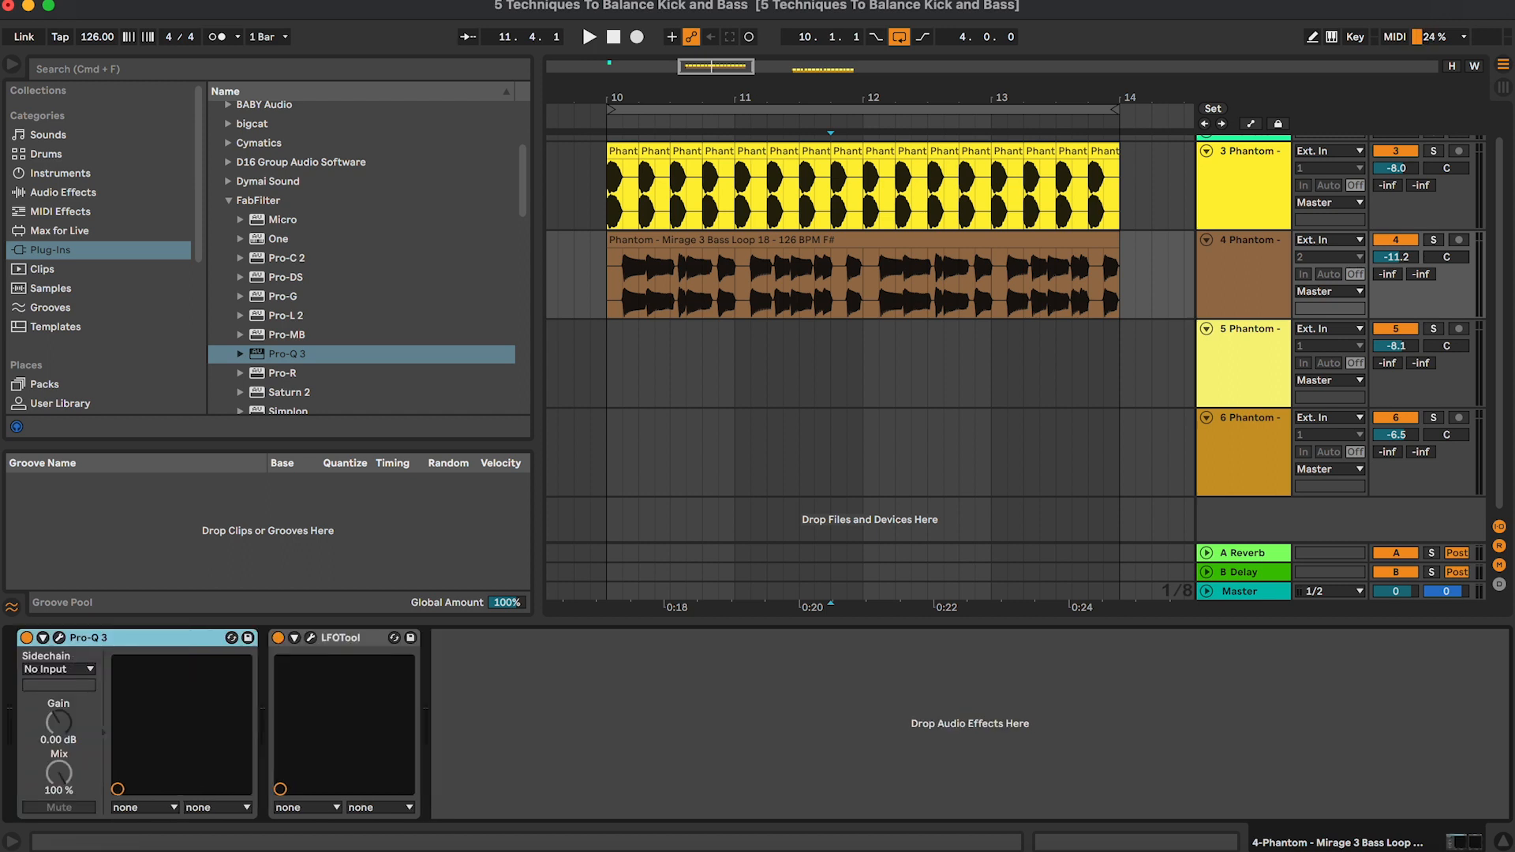
# - Open LFOTool on track 4 to examine its volume curve, close its window and bypass the device
pyautogui.scroll(2, 683, 431)
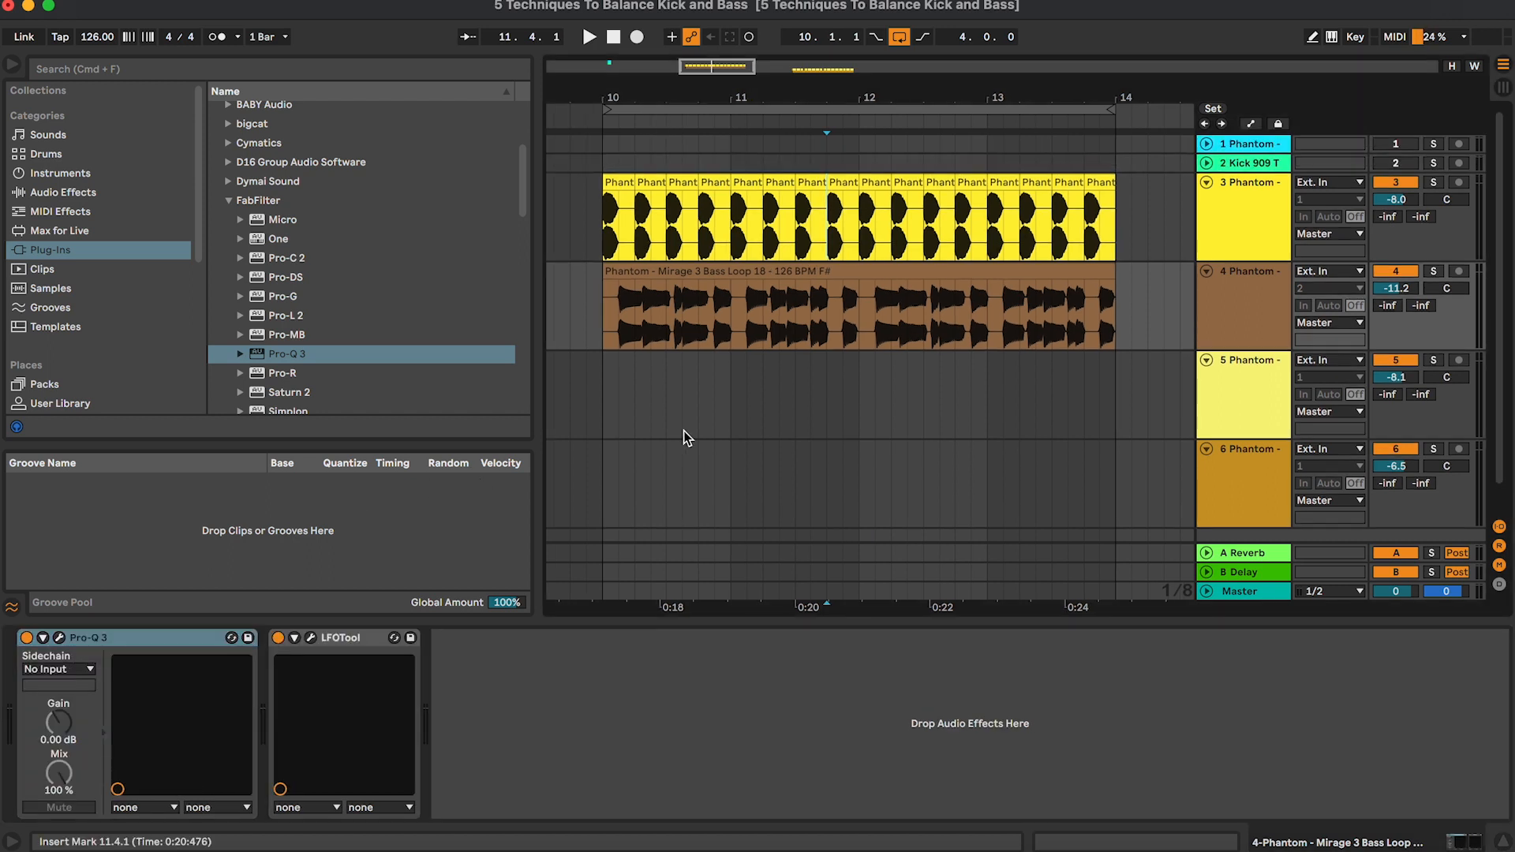
pyautogui.click(342, 644)
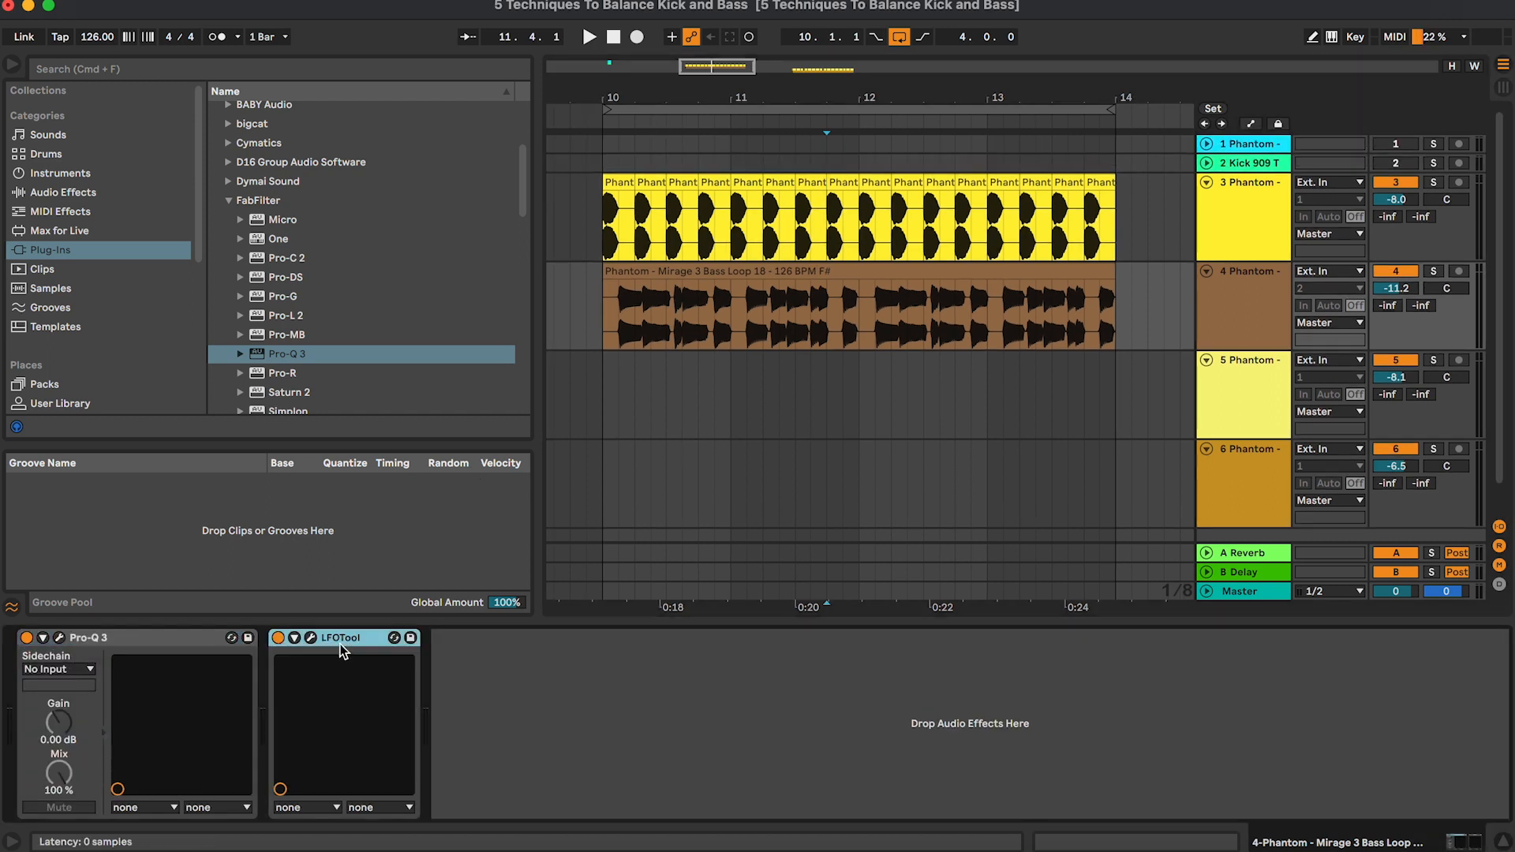
pyautogui.click(310, 641)
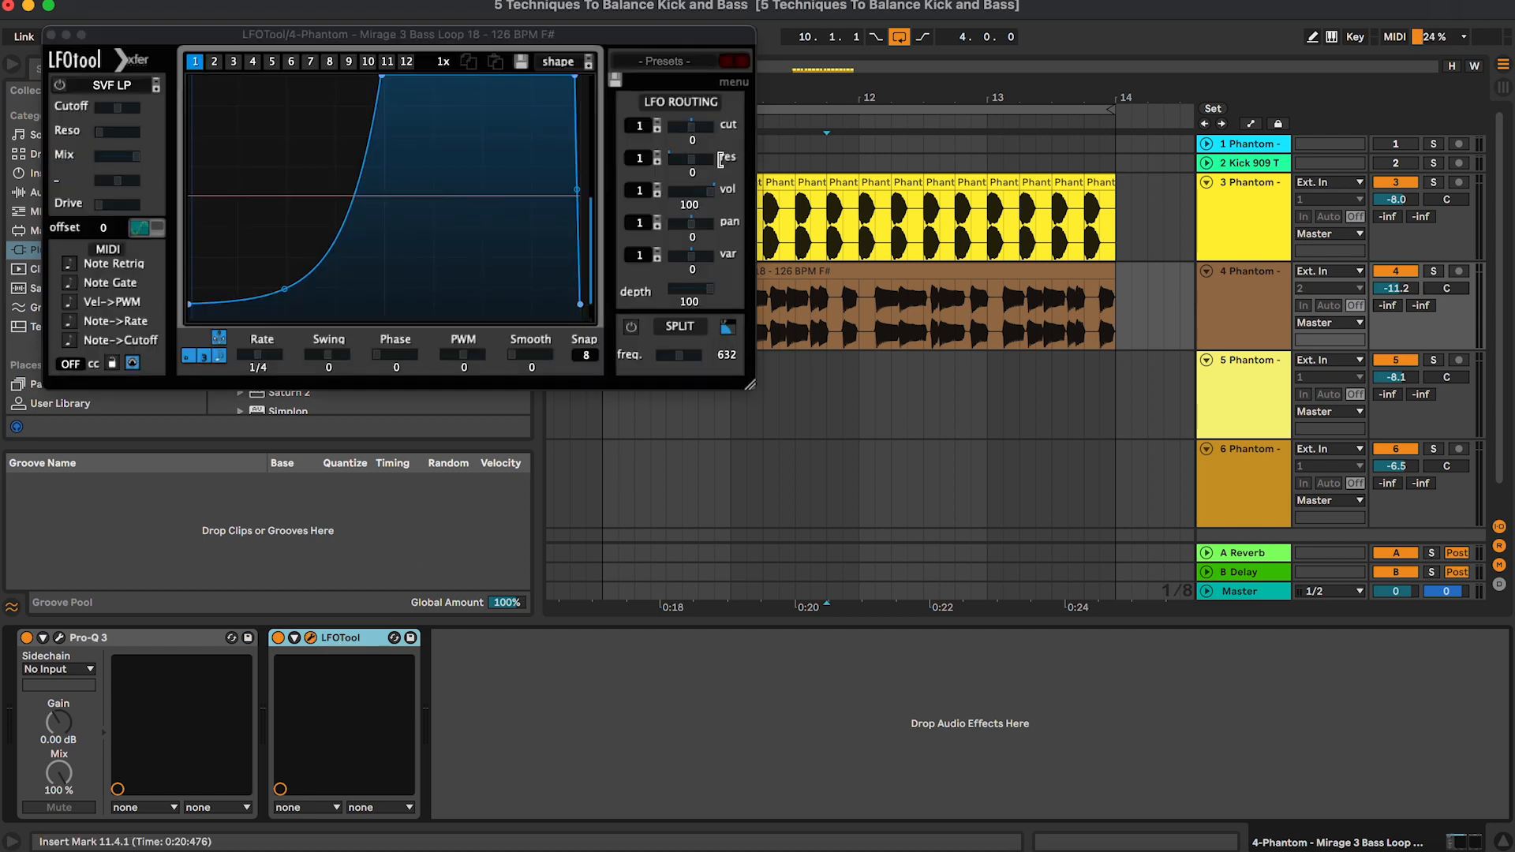
pyautogui.moveTo(599, 43); pyautogui.dragTo(982, 271)
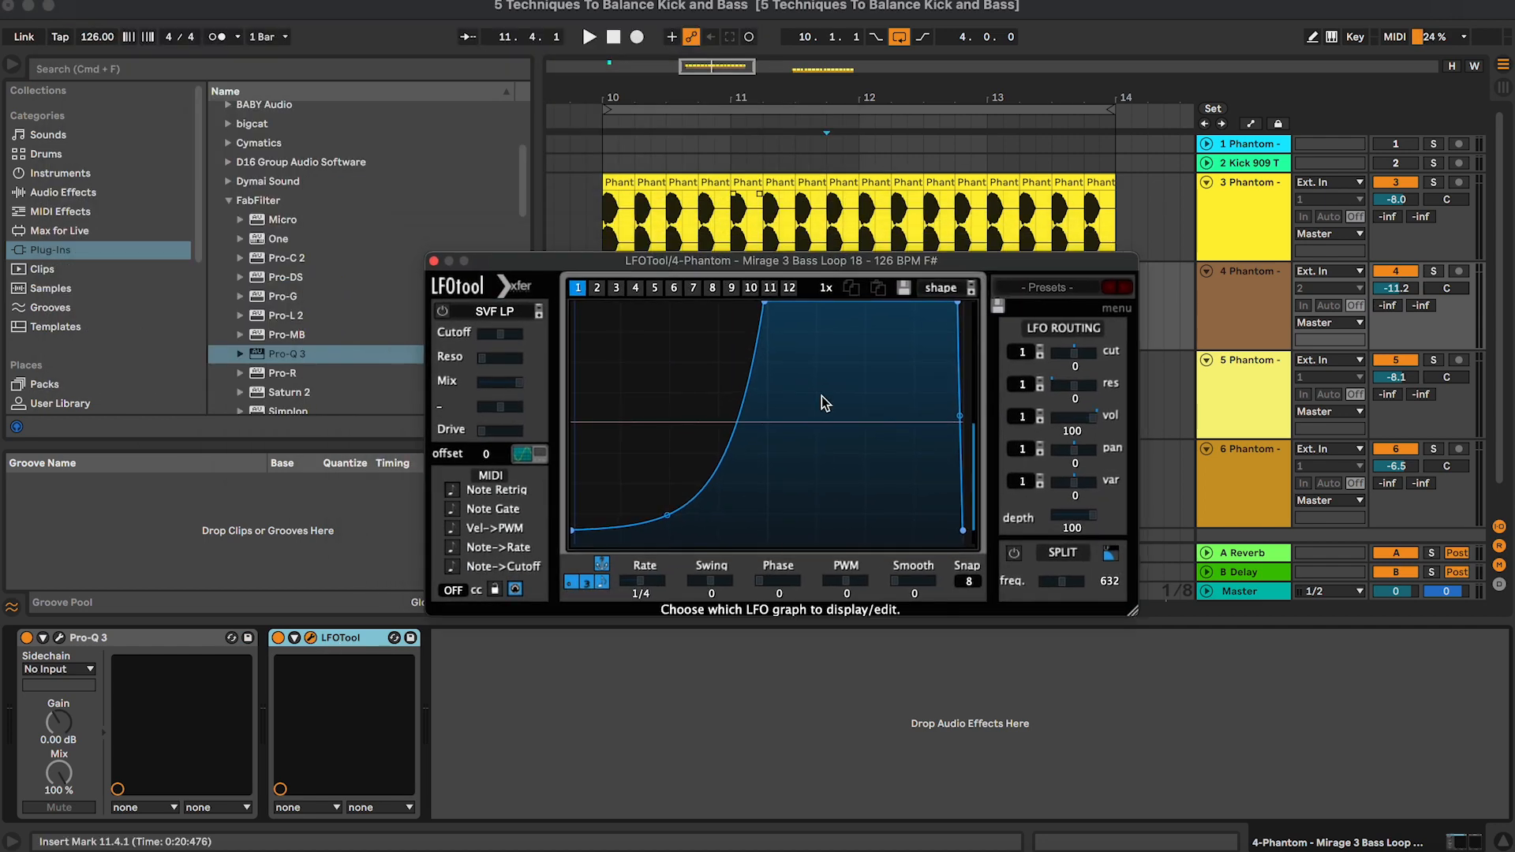
pyautogui.click(434, 261)
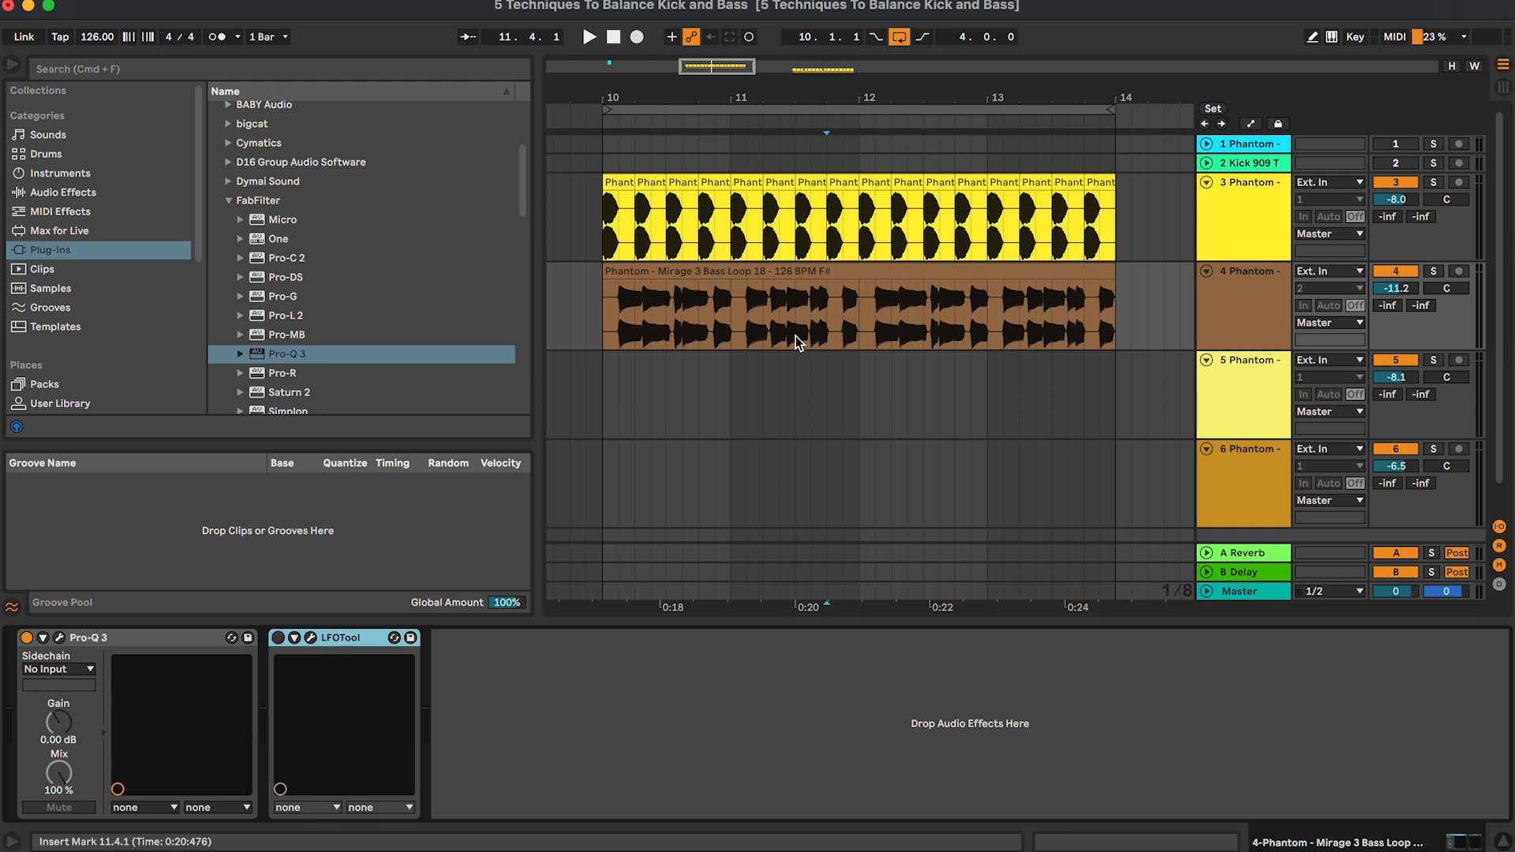
# - Play the kick and bass from bar 10 to hear them without LFOTool's ducking
pyautogui.click(609, 309)
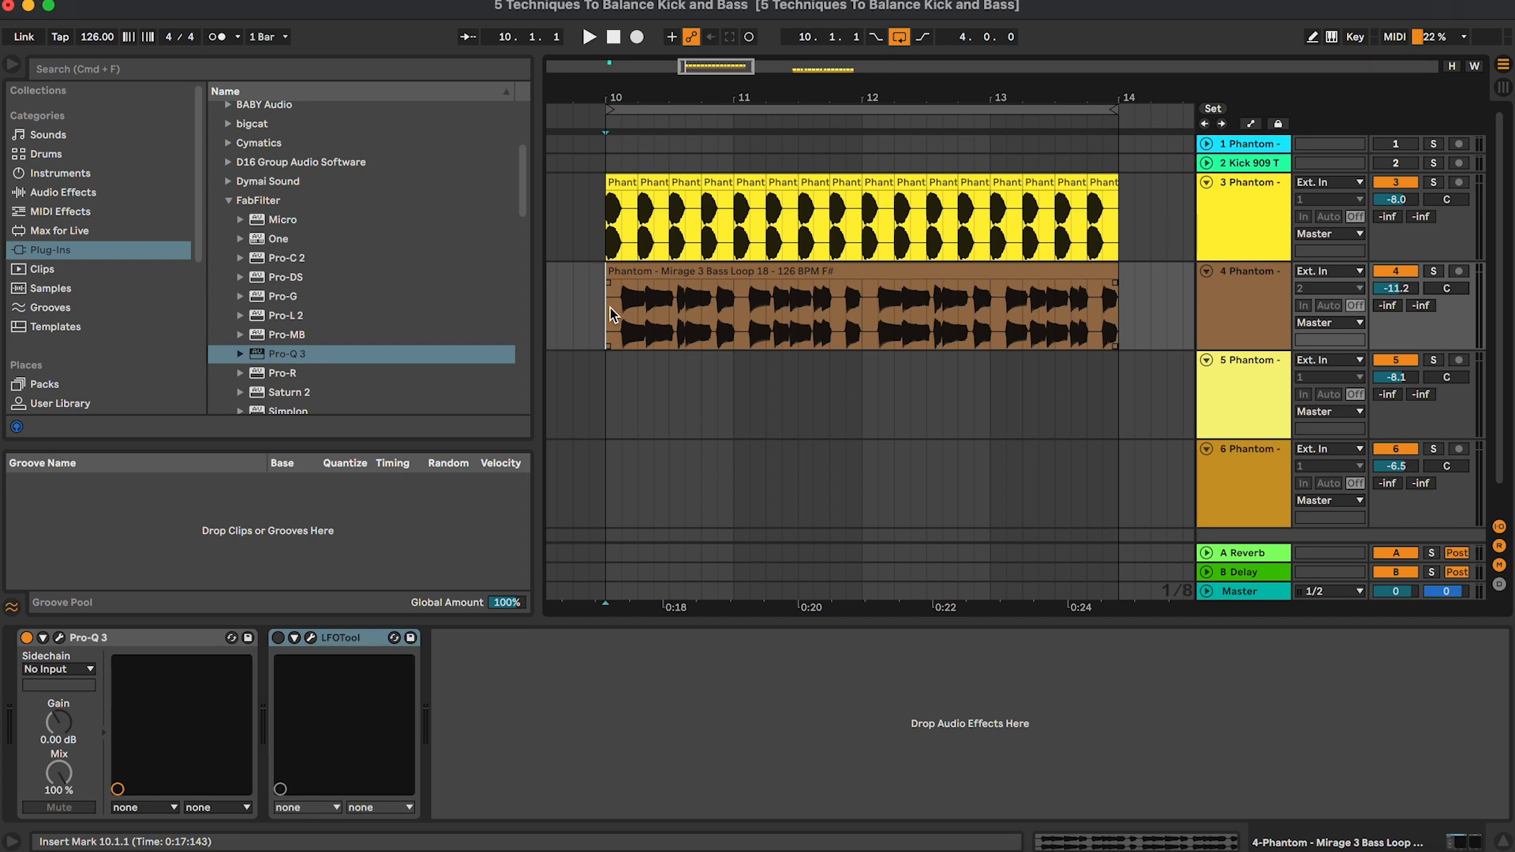
pyautogui.press('space')
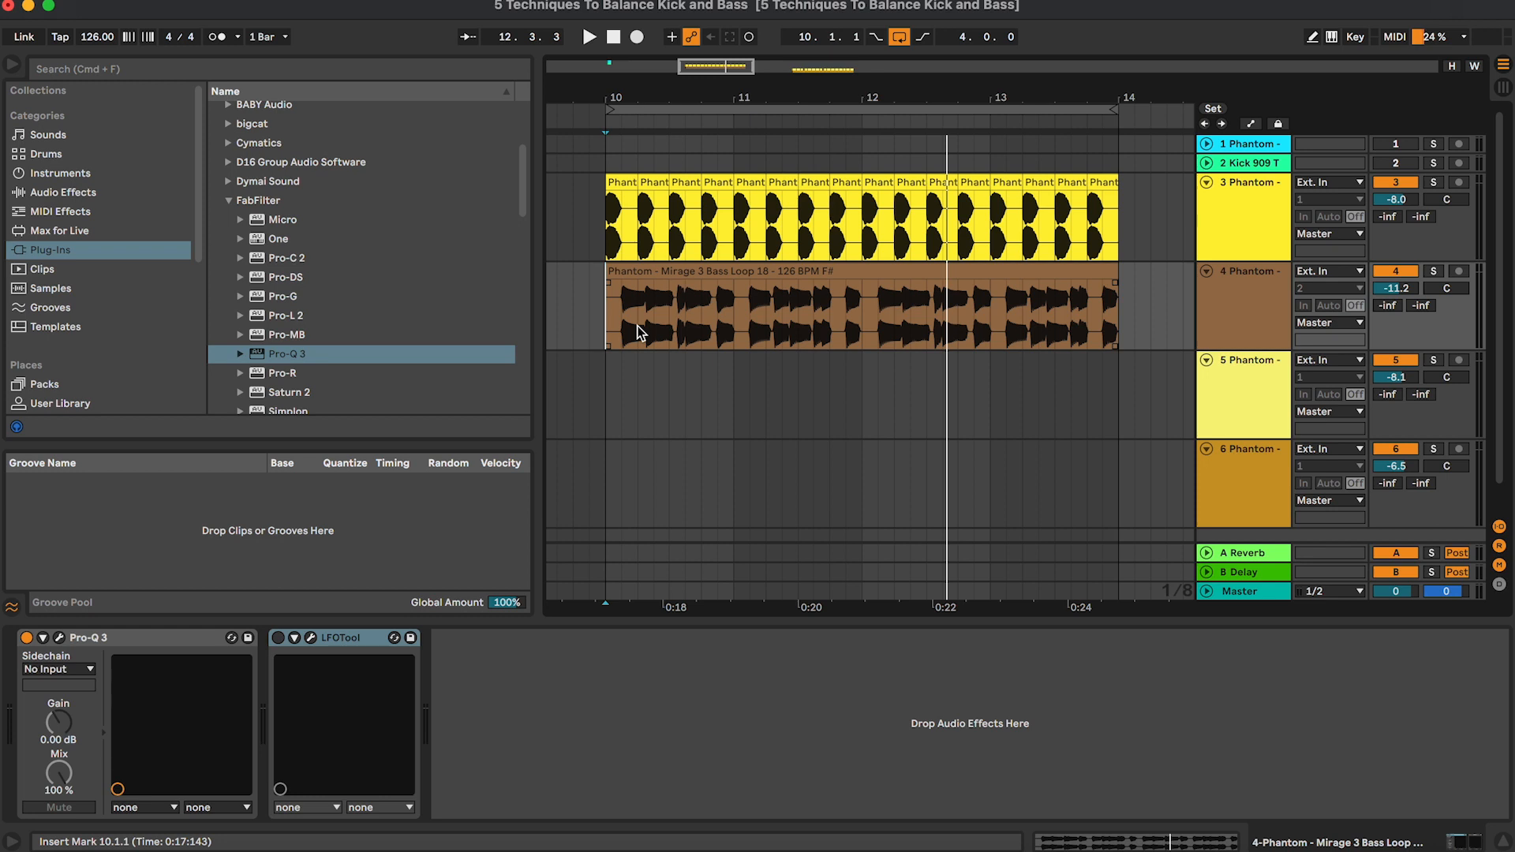
pyautogui.click(654, 183)
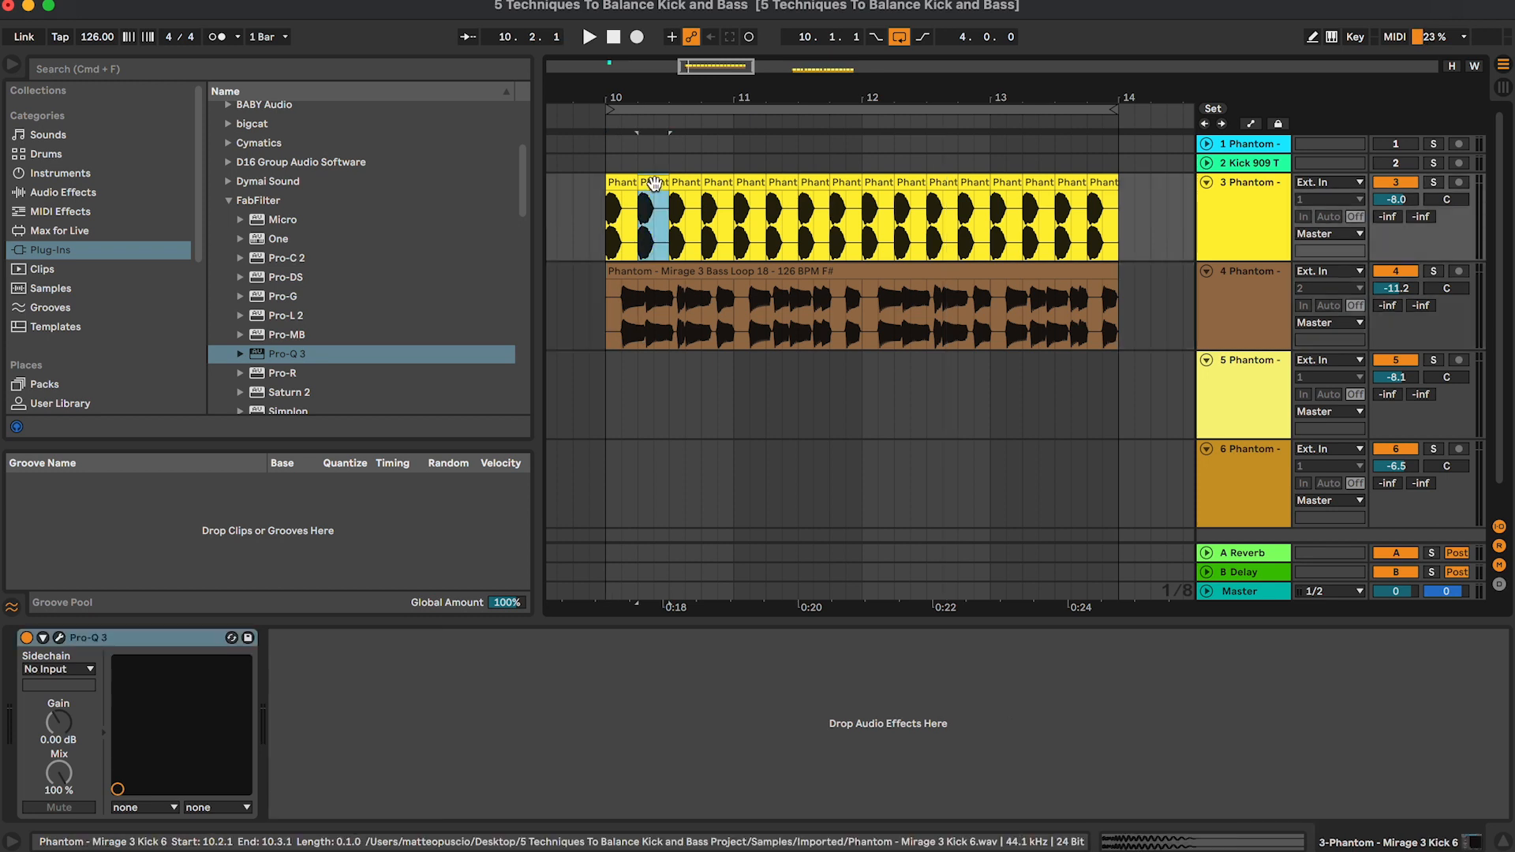
# - Add Ableton's Compressor after LFOTool on track 4 and enable its sidechain with audio from 3-Phantom - Mirage 3 Kick 6
pyautogui.click(1255, 313)
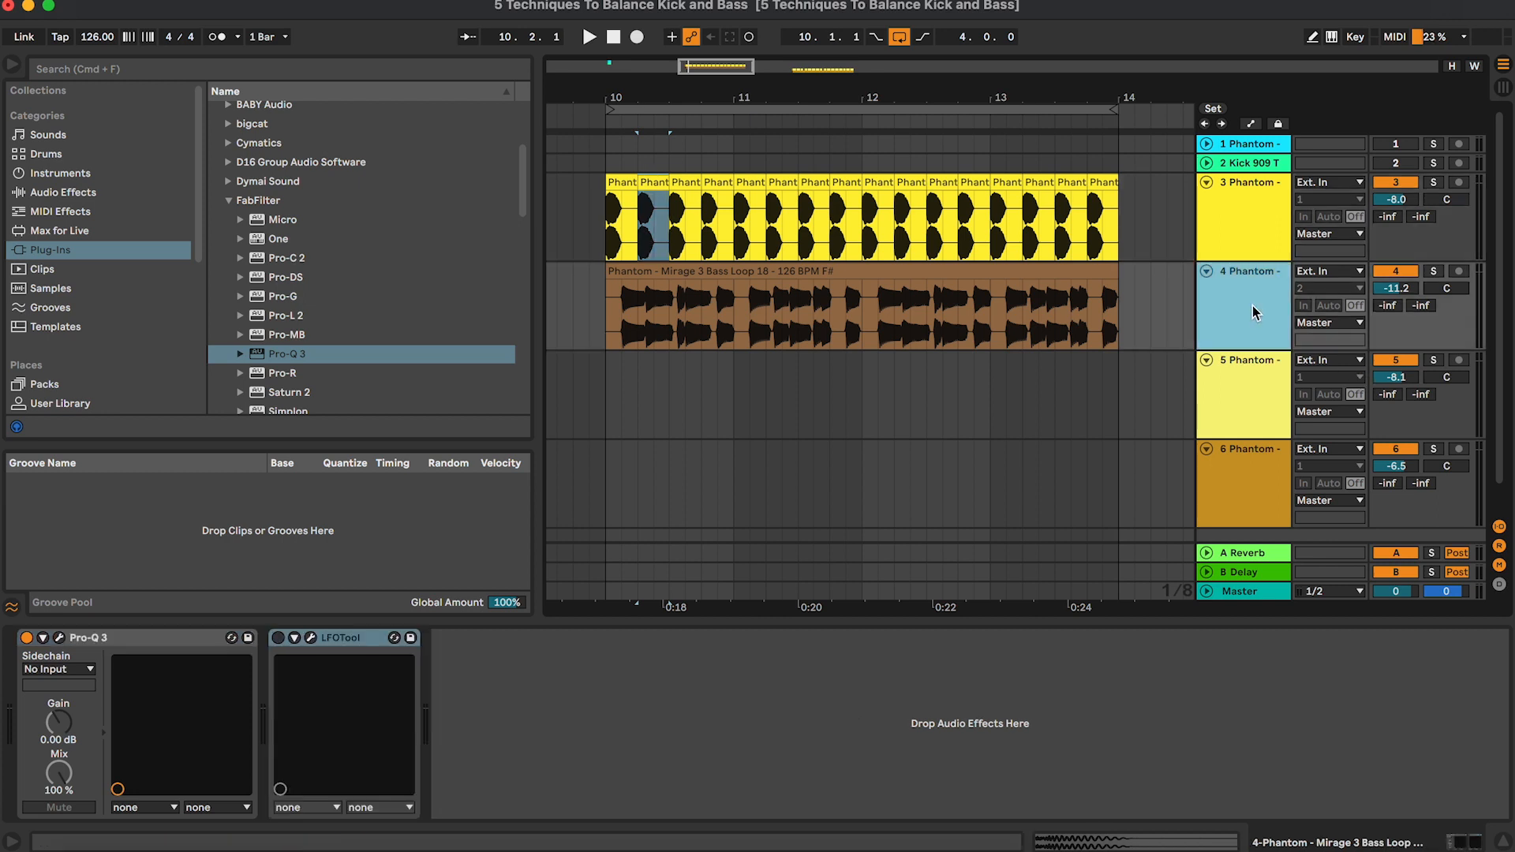
pyautogui.click(134, 192)
pyautogui.click(325, 148)
pyautogui.moveTo(339, 187); pyautogui.dragTo(618, 690)
pyautogui.click(457, 638)
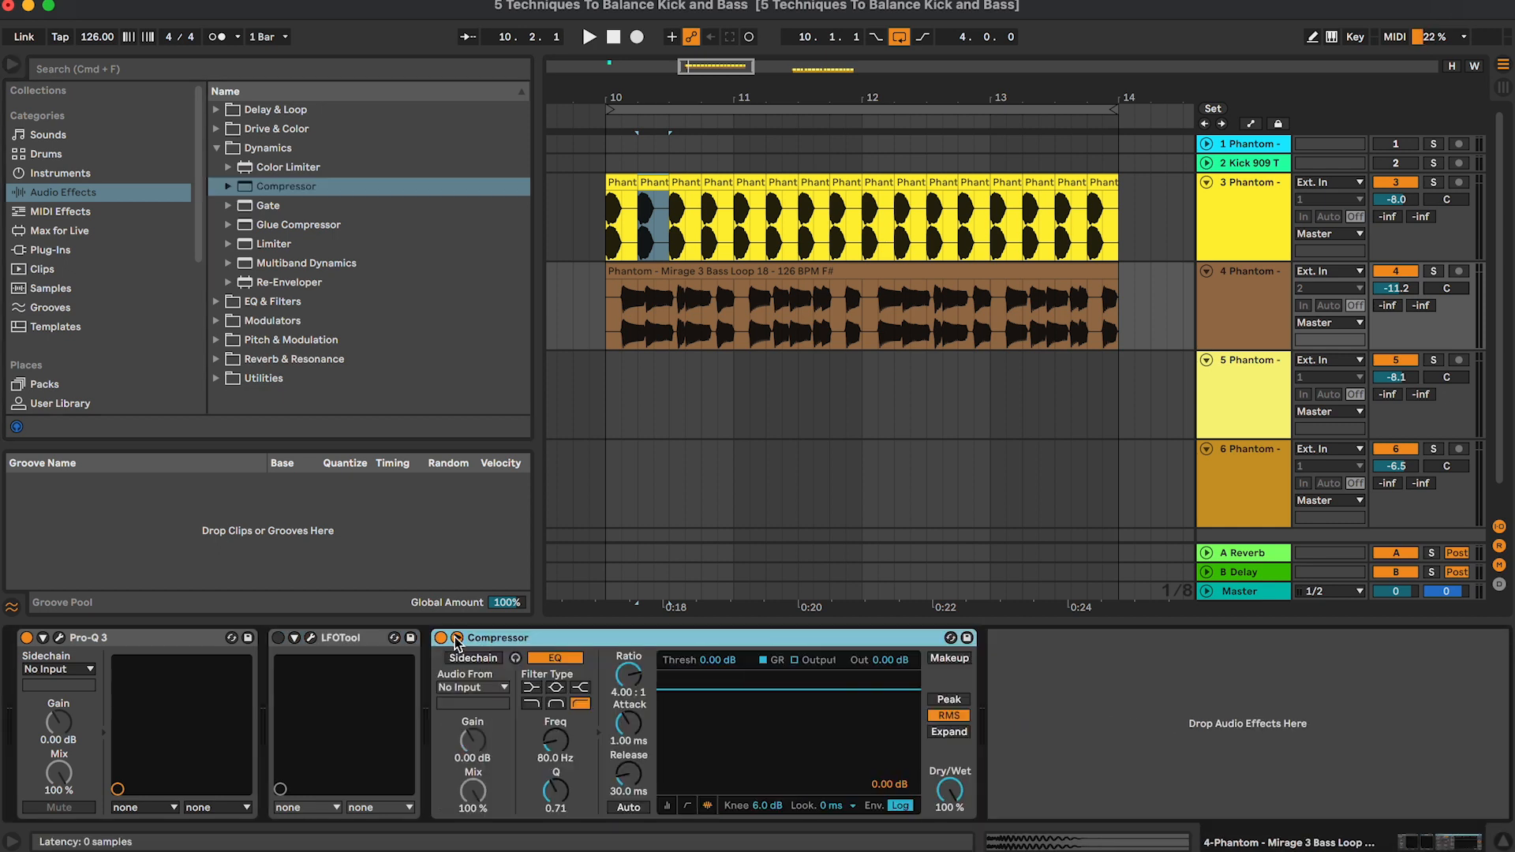
pyautogui.click(473, 658)
pyautogui.click(490, 688)
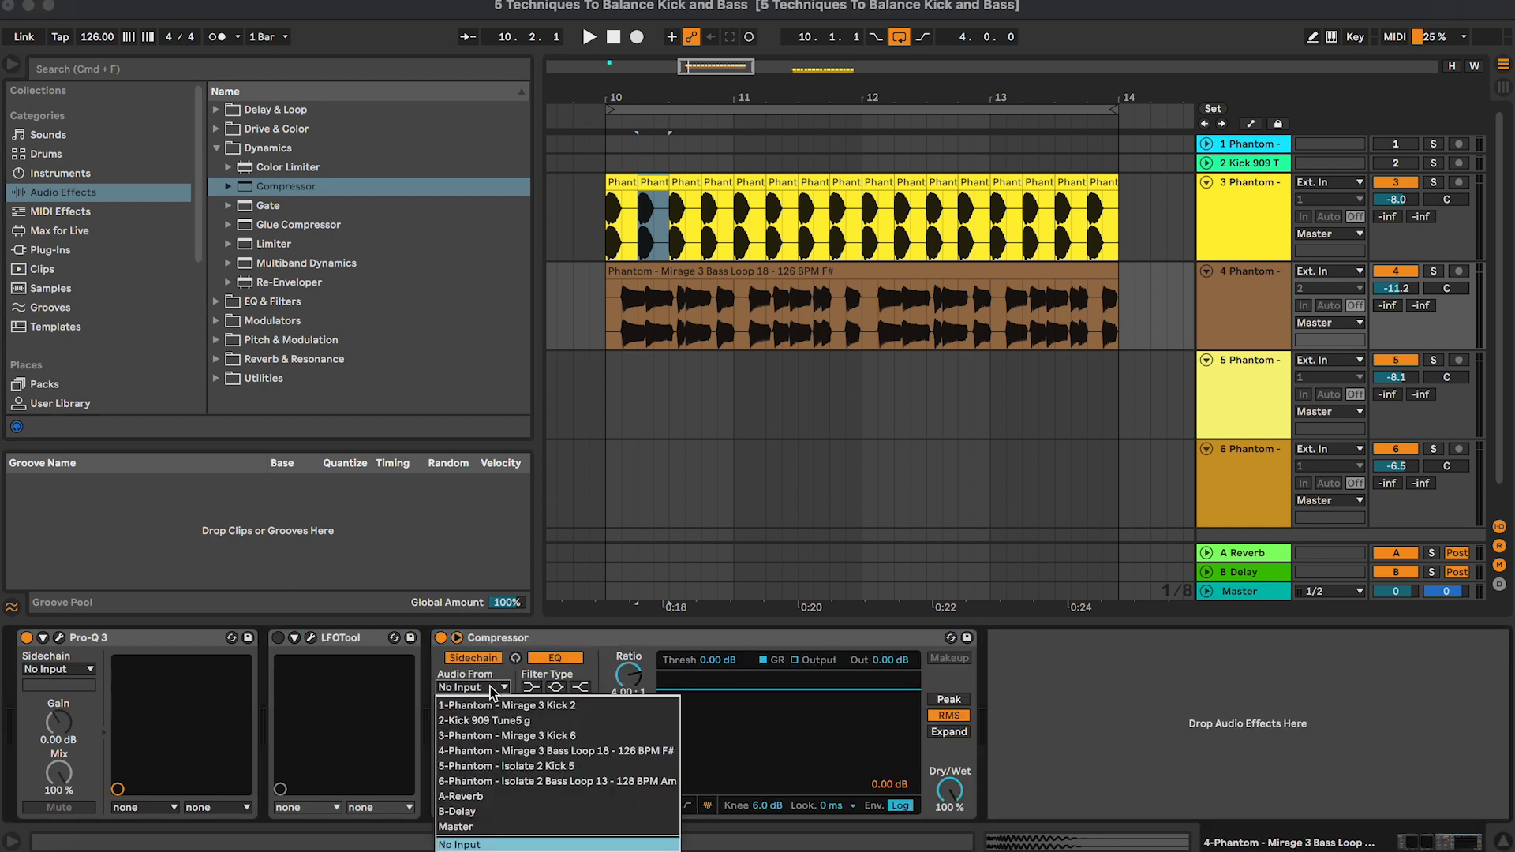
pyautogui.click(581, 738)
# - While the loop plays, set the Compressor's threshold to -22.1 dB, attack to 0.09 ms, release to 106 ms and ratio to 3.94:1
pyautogui.moveTo(719, 660); pyautogui.dragTo(718, 716)
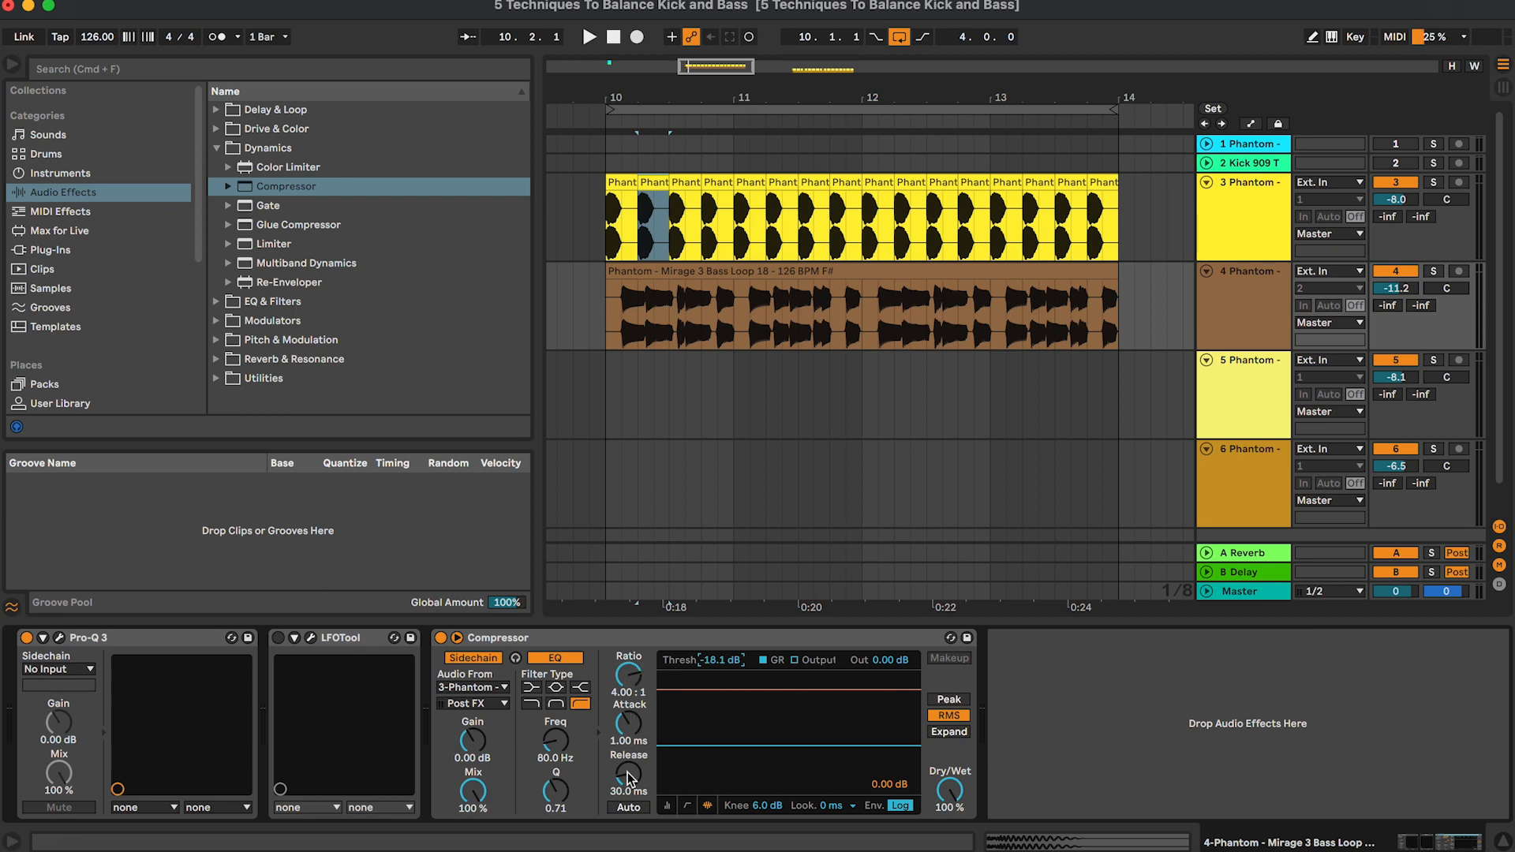
pyautogui.press('space')
pyautogui.moveTo(721, 660); pyautogui.dragTo(721, 667)
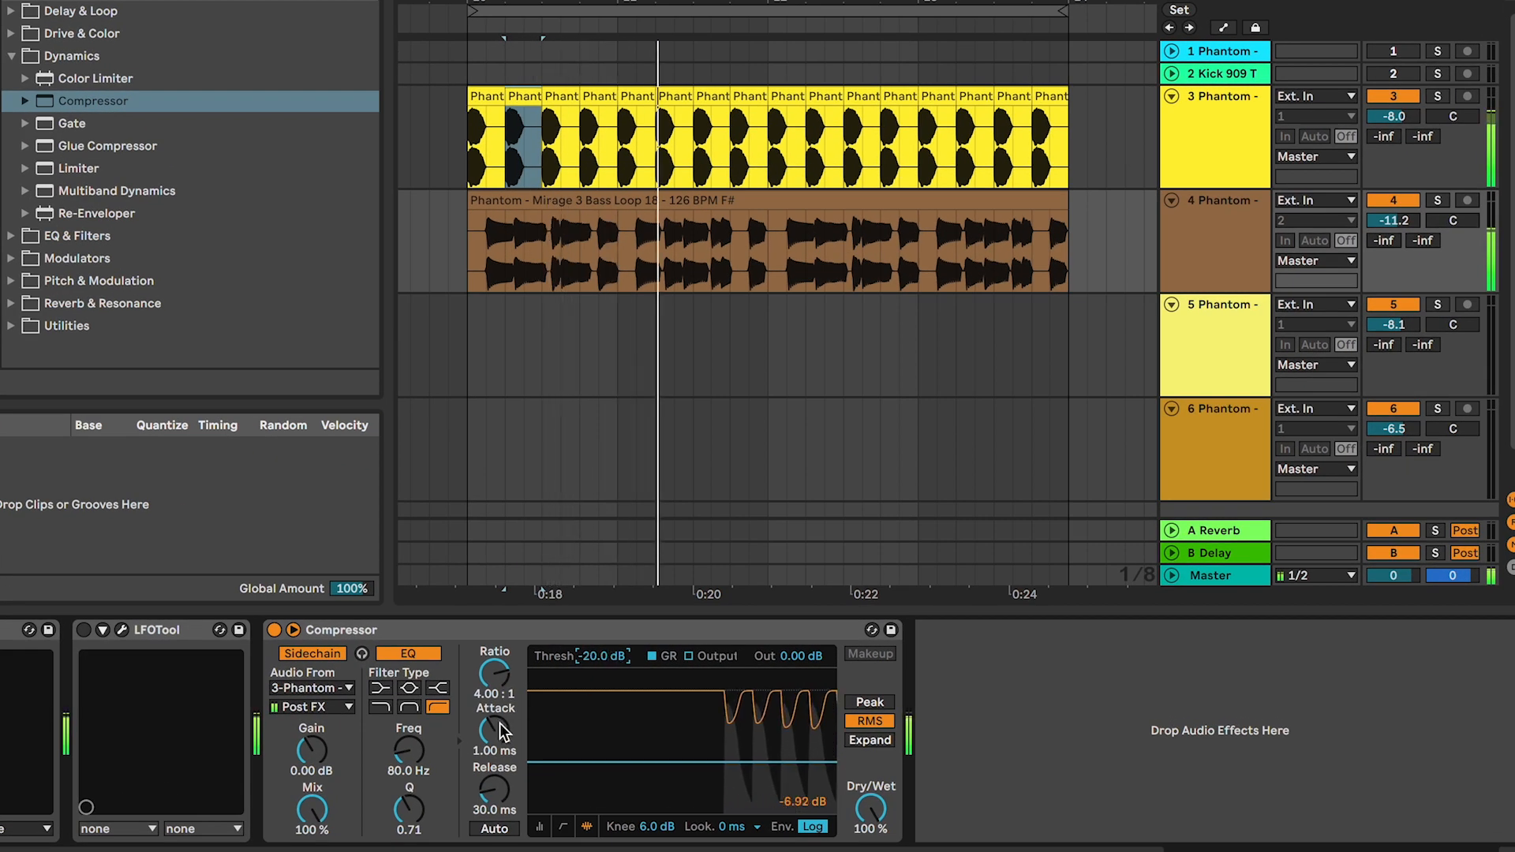
pyautogui.moveTo(501, 730)
pyautogui.mouseDown()
pyautogui.moveTo(500, 761)
pyautogui.moveTo(502, 743)
pyautogui.mouseUp()
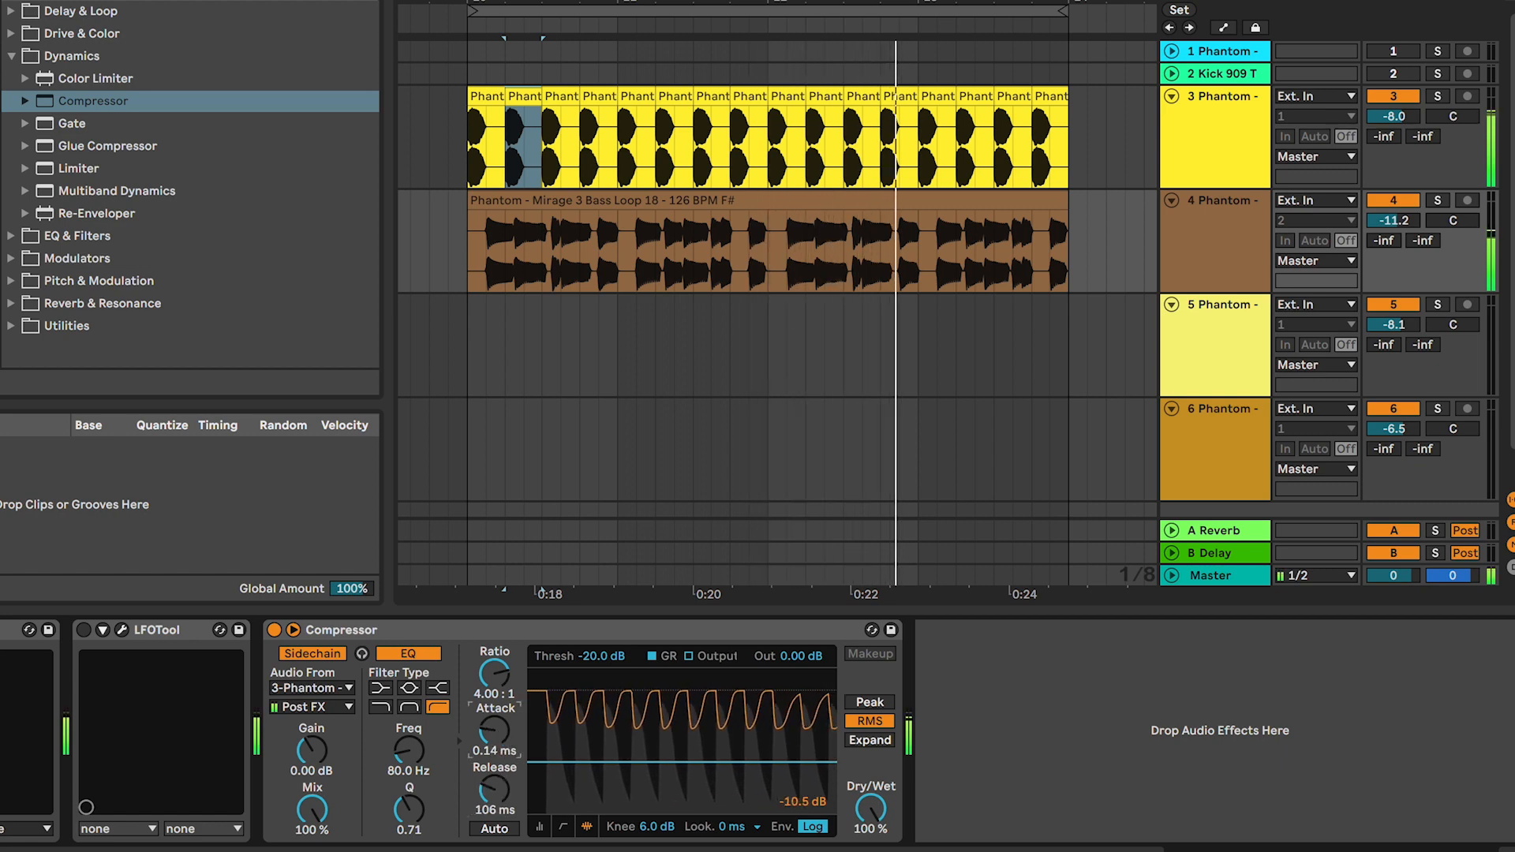
pyautogui.moveTo(500, 674); pyautogui.dragTo(501, 711)
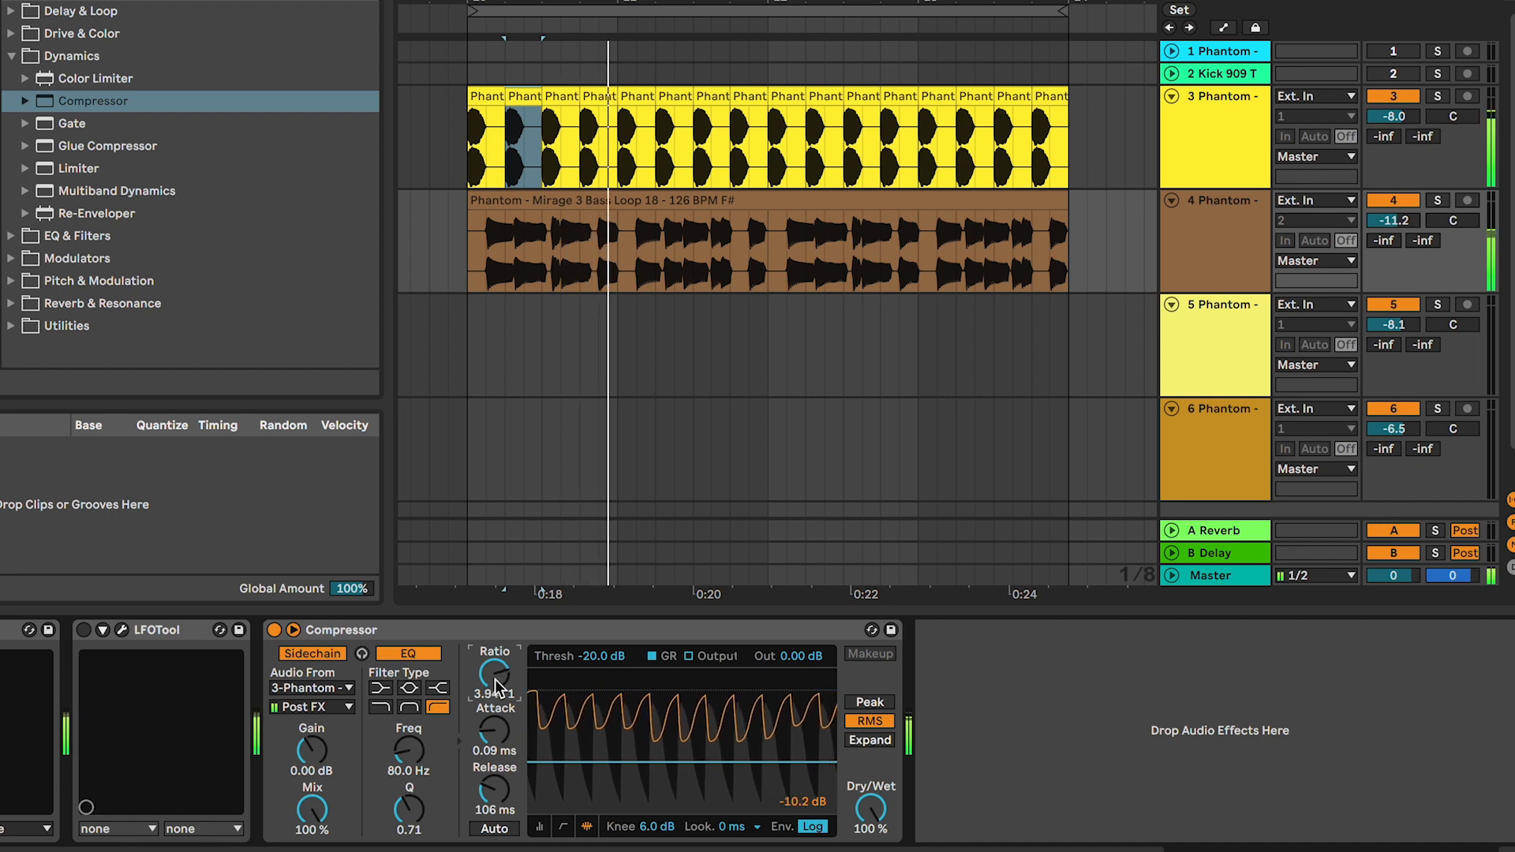
pyautogui.moveTo(598, 656); pyautogui.dragTo(598, 664)
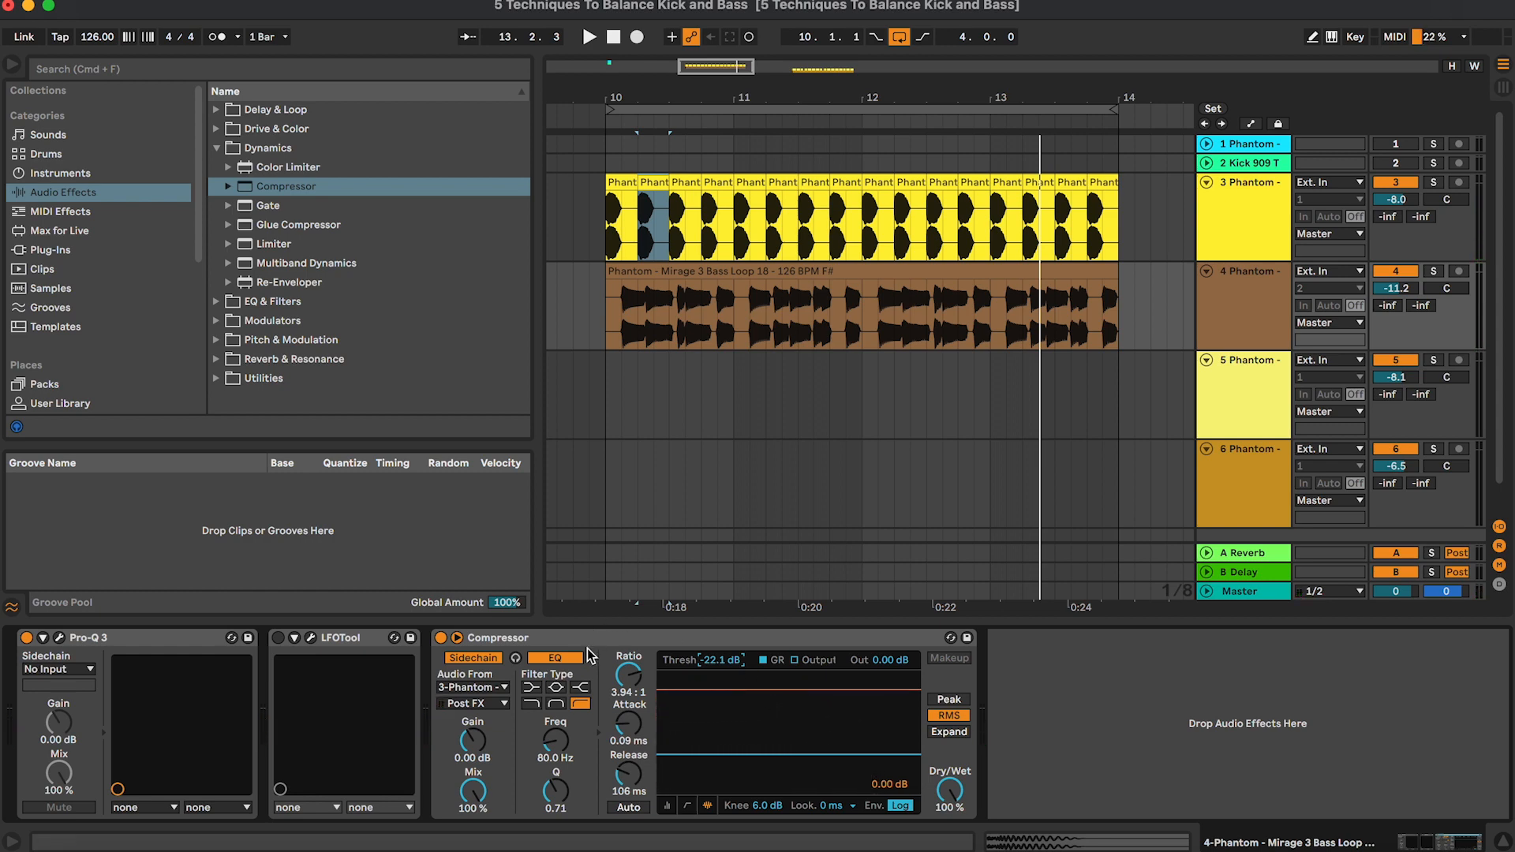
# - Bypass the Compressor, re-enable LFOTool on the bass track and open its editor
pyautogui.press('0')
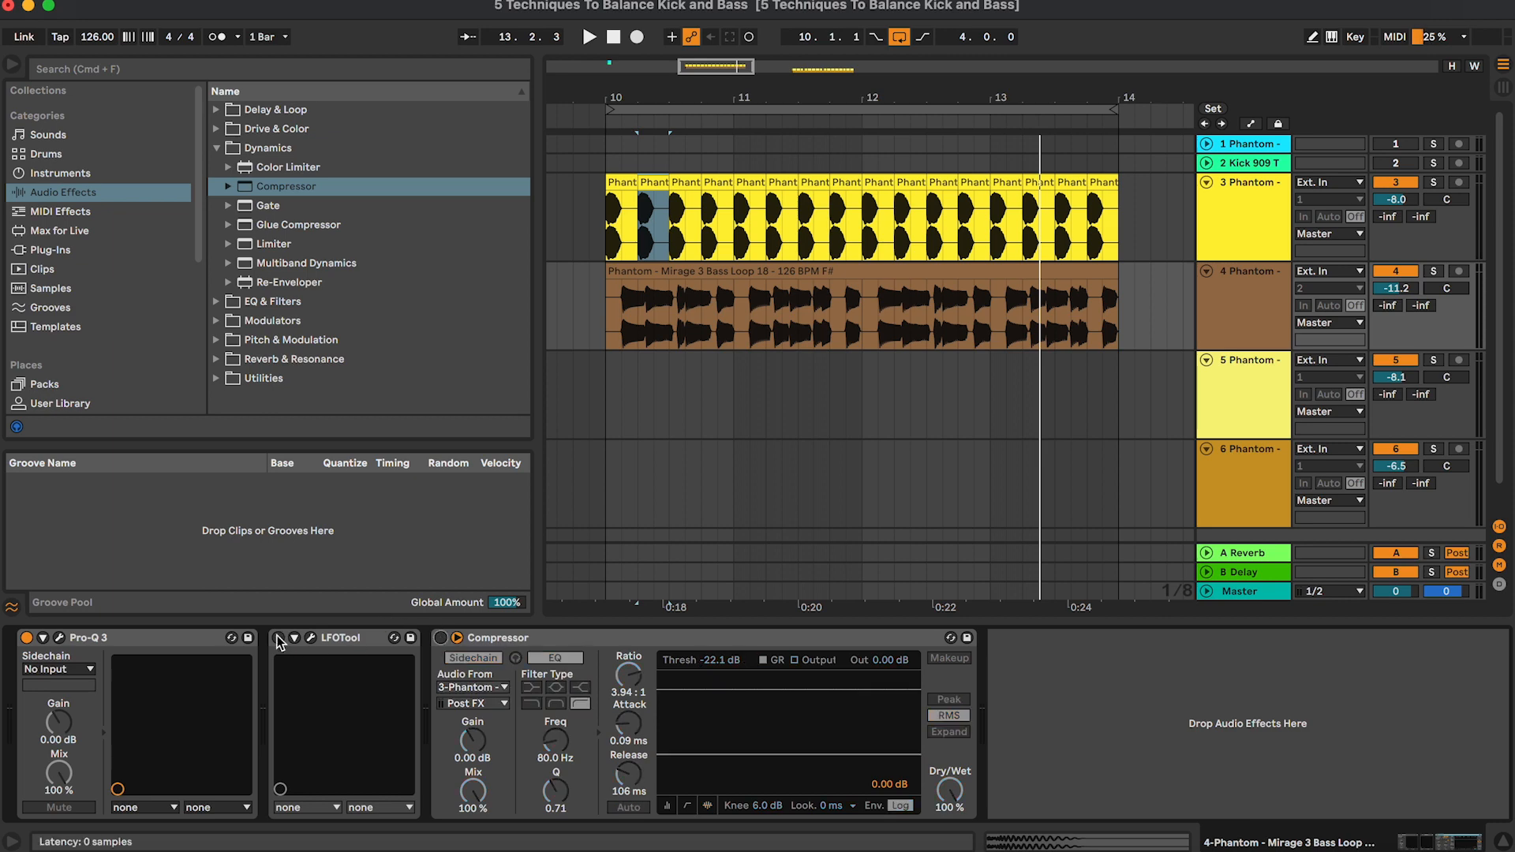
pyautogui.click(307, 638)
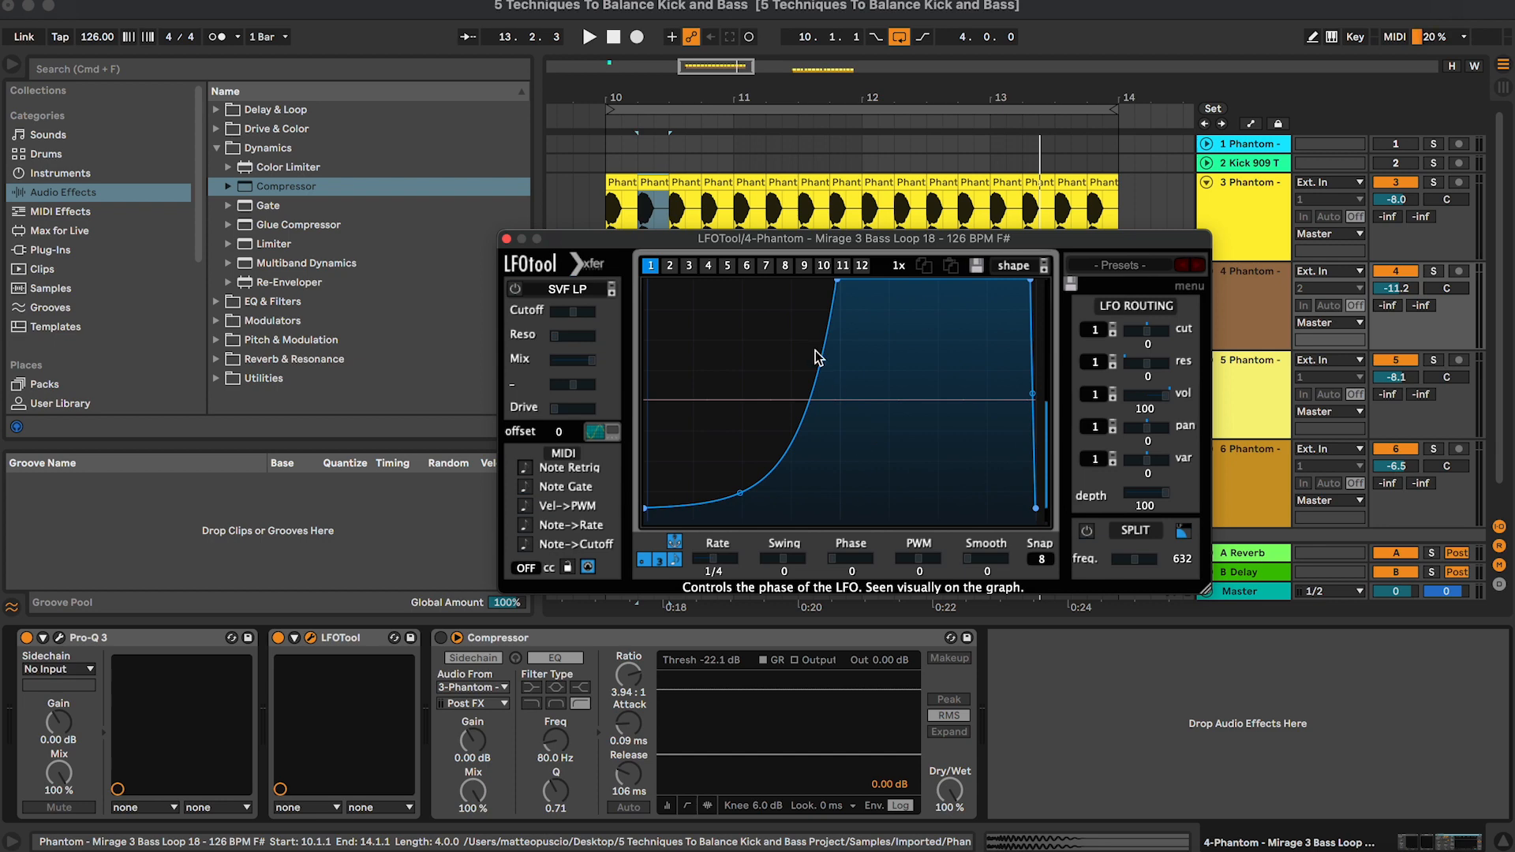
pyautogui.moveTo(865, 243); pyautogui.dragTo(892, 250)
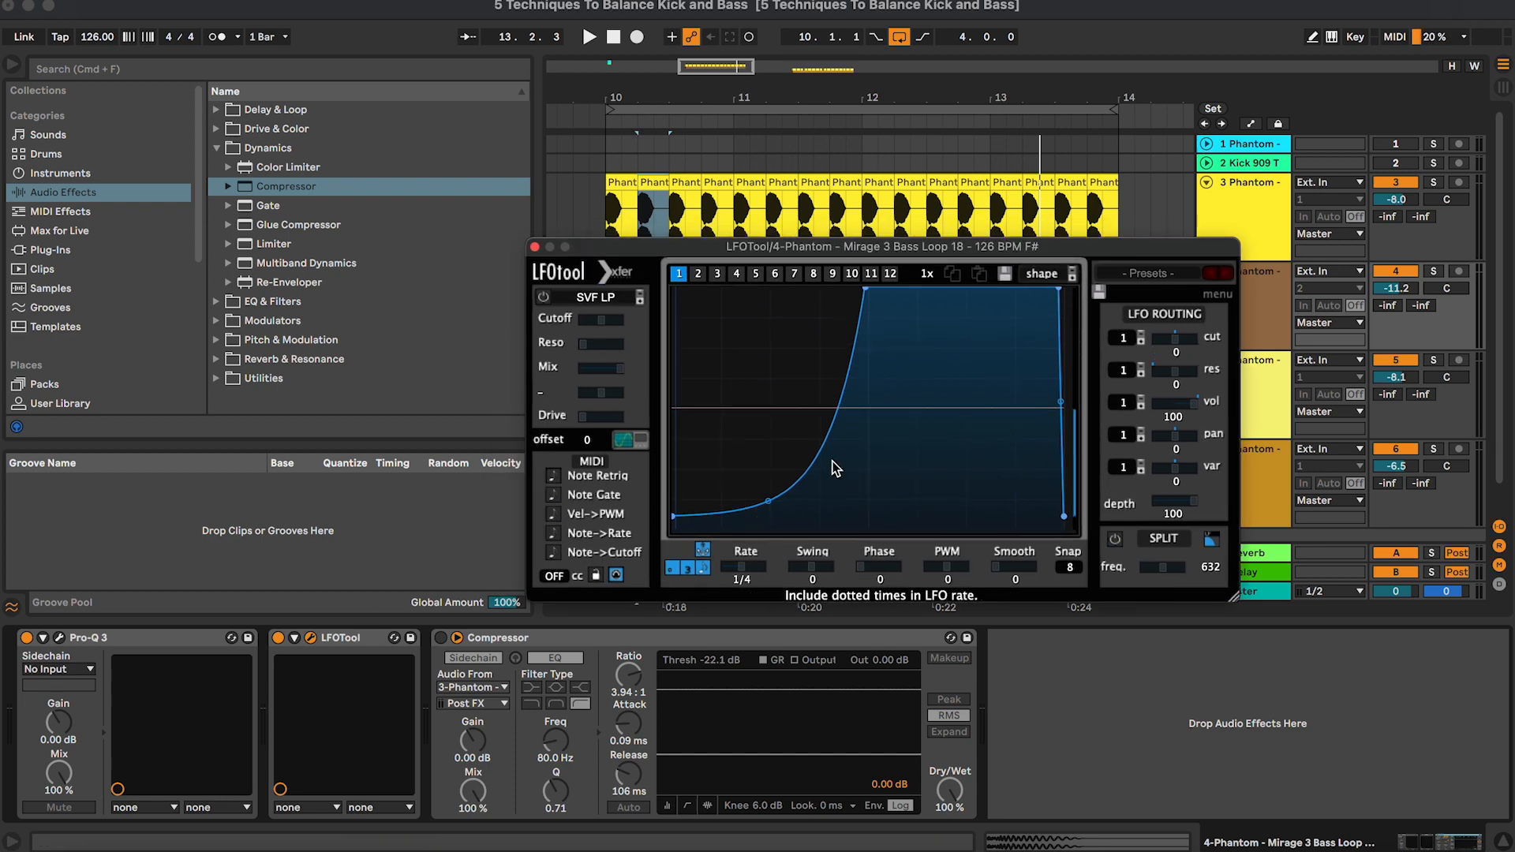
# - Play the loop while lowering the LFO curve's start point slightly and shifting its full-volume point a little later
pyautogui.press('space')
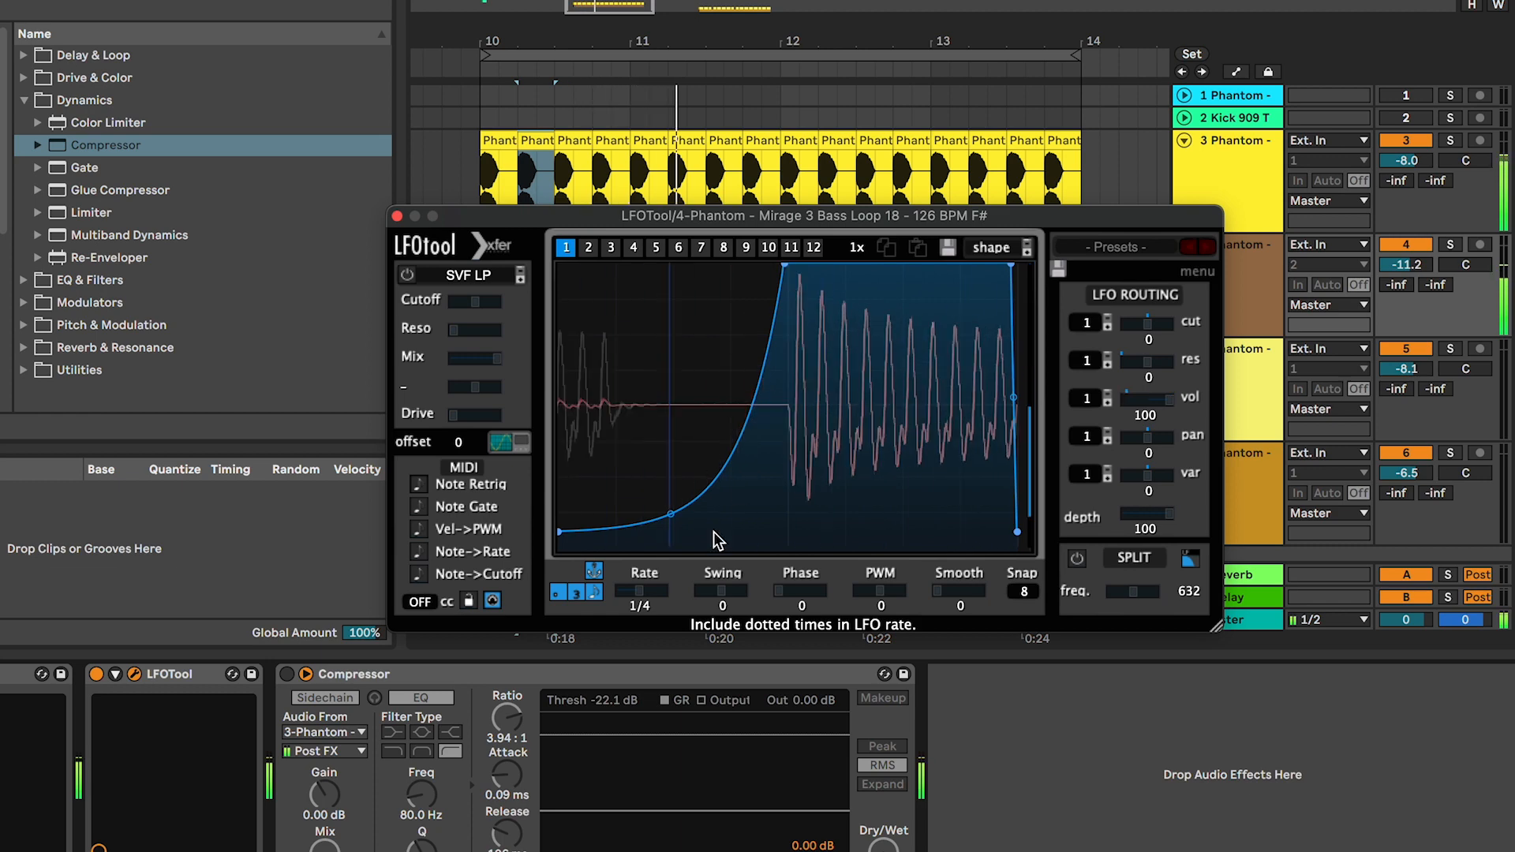
pyautogui.moveTo(560, 533); pyautogui.dragTo(562, 540)
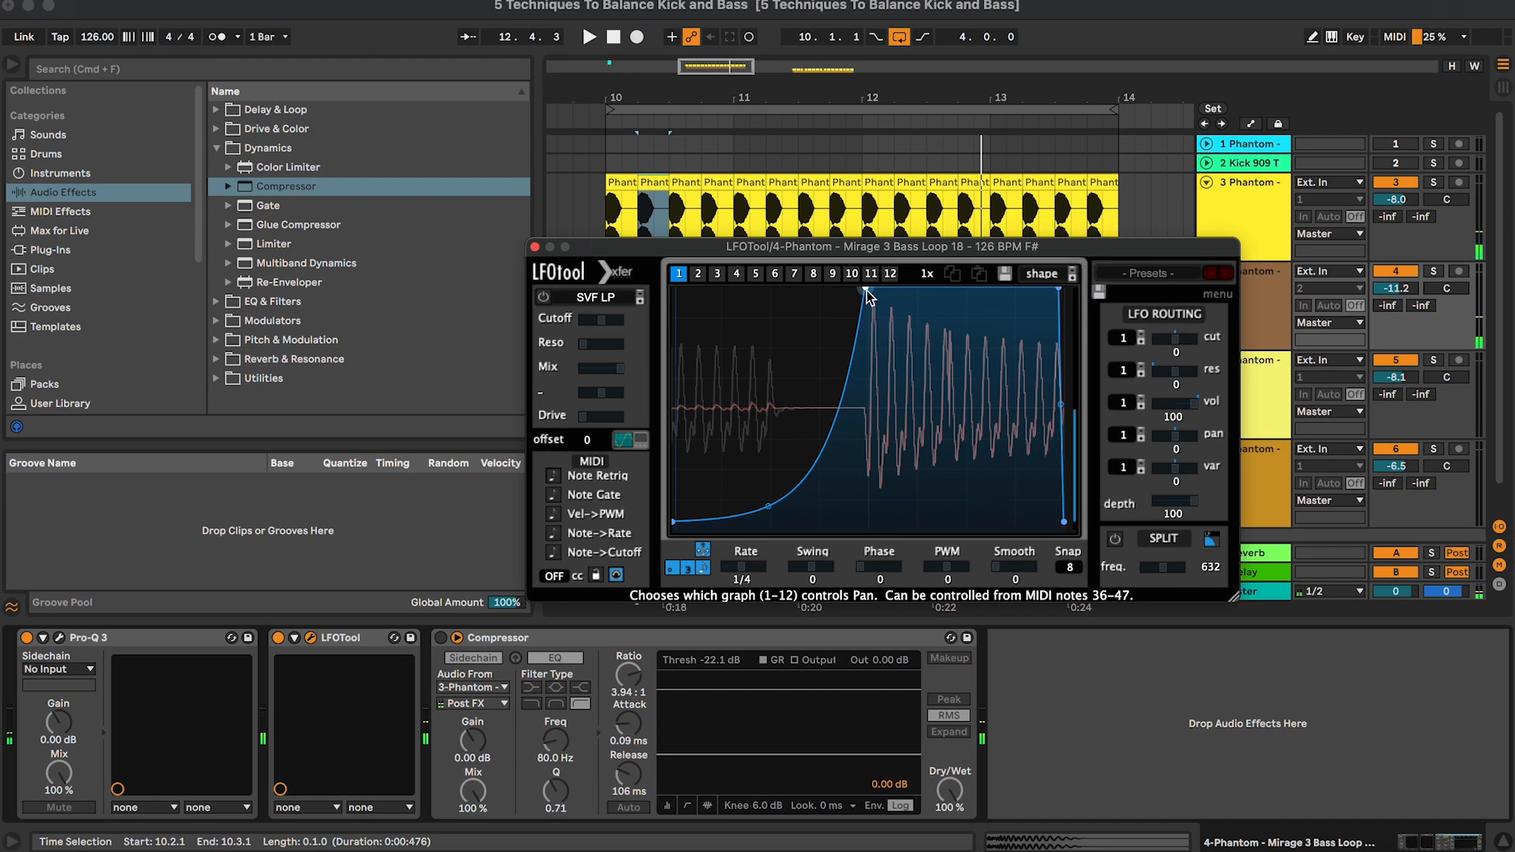
pyautogui.moveTo(868, 294); pyautogui.dragTo(955, 289)
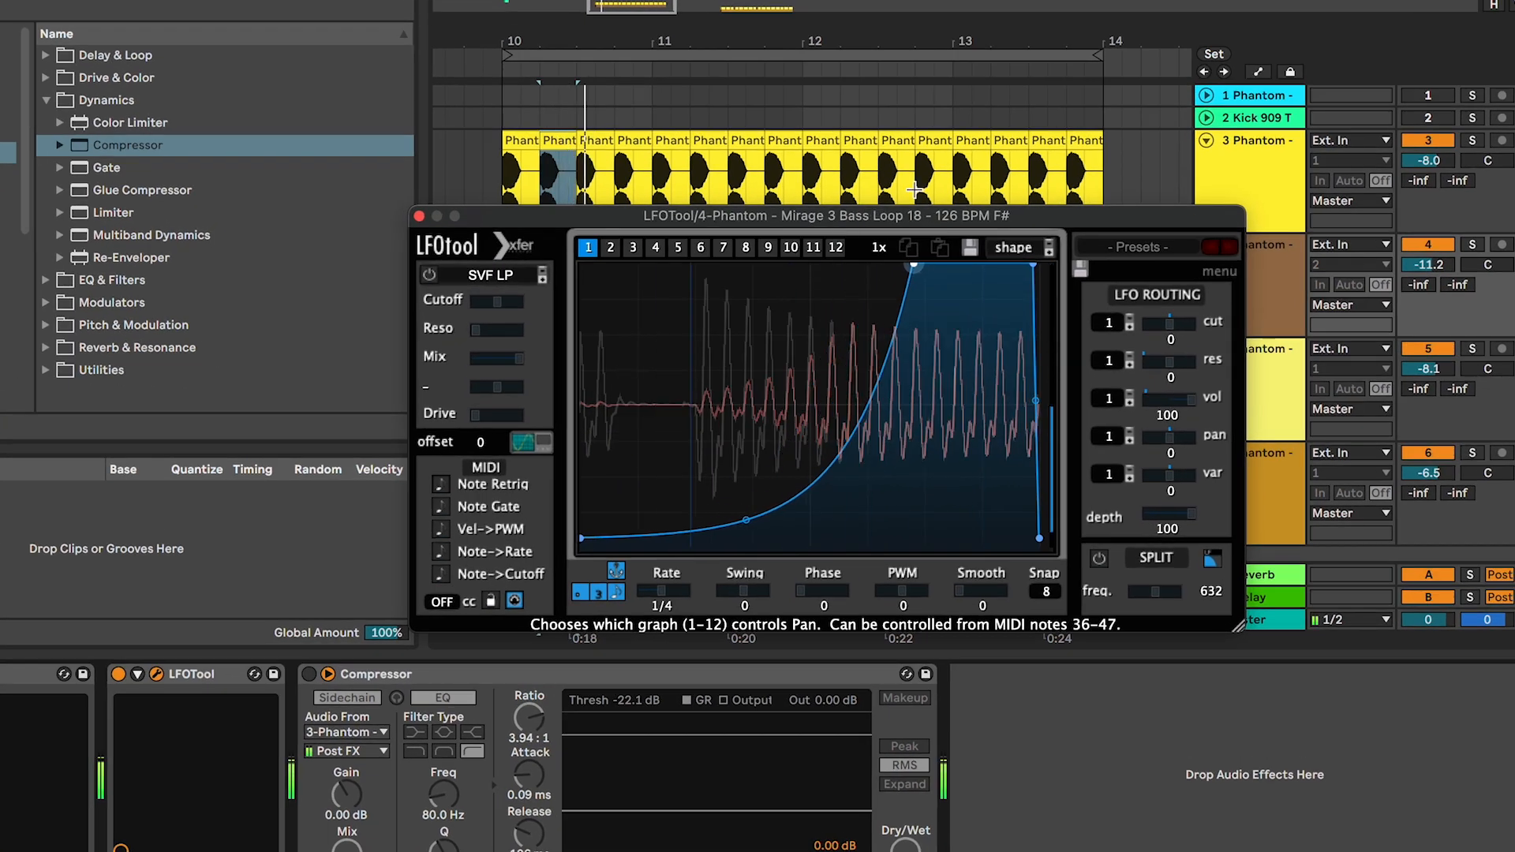
pyautogui.moveTo(914, 190); pyautogui.dragTo(814, 150)
pyautogui.press('space')
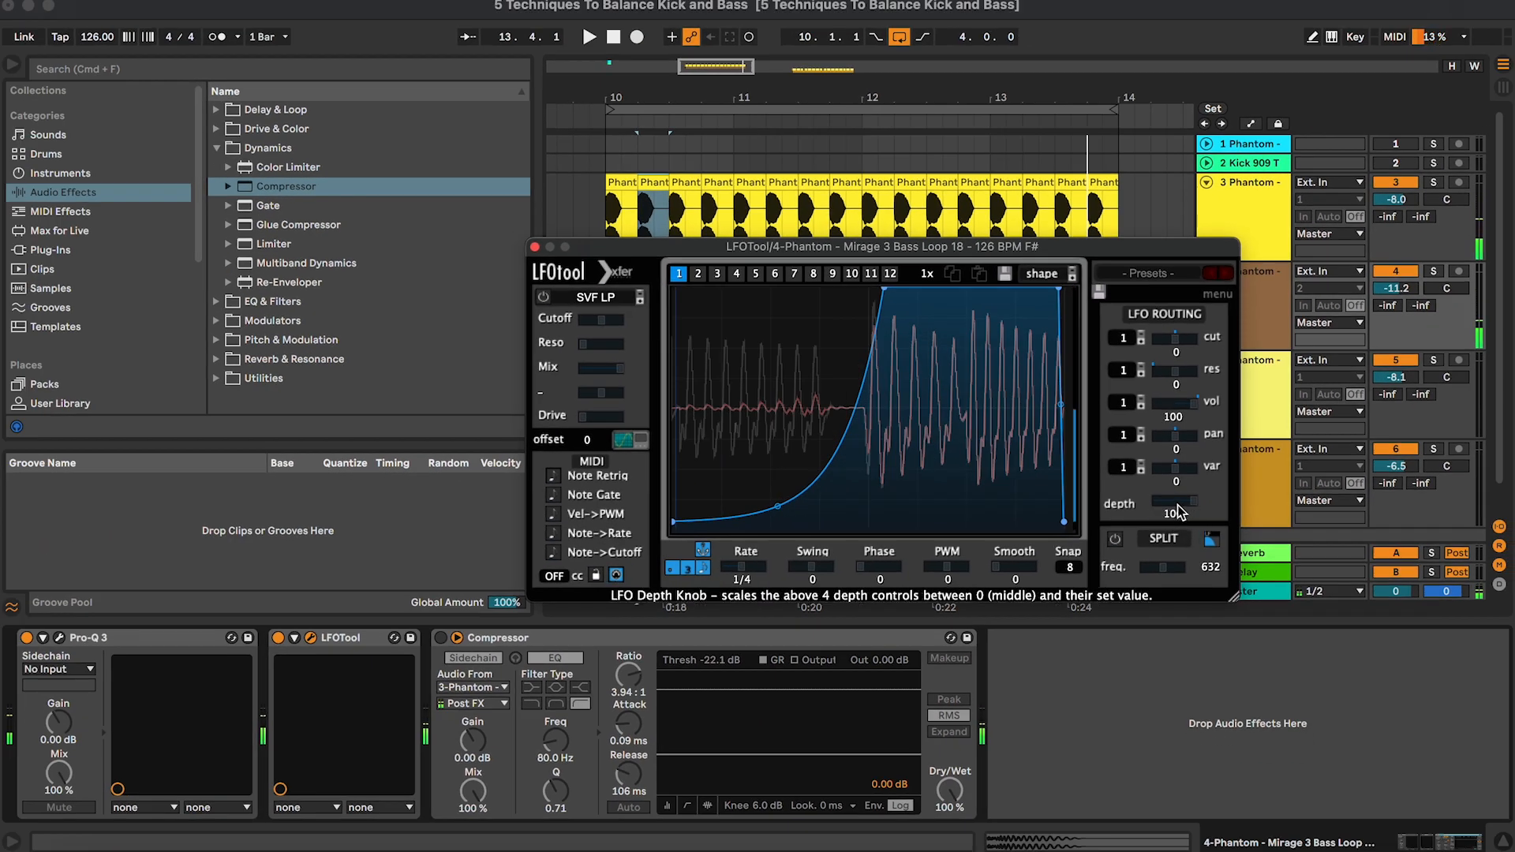
# - Lower the LFO curve's start point further to the graph's floor during playback, and close LFOTool
pyautogui.press('space')
pyautogui.moveTo(1175, 510); pyautogui.dragTo(1208, 54)
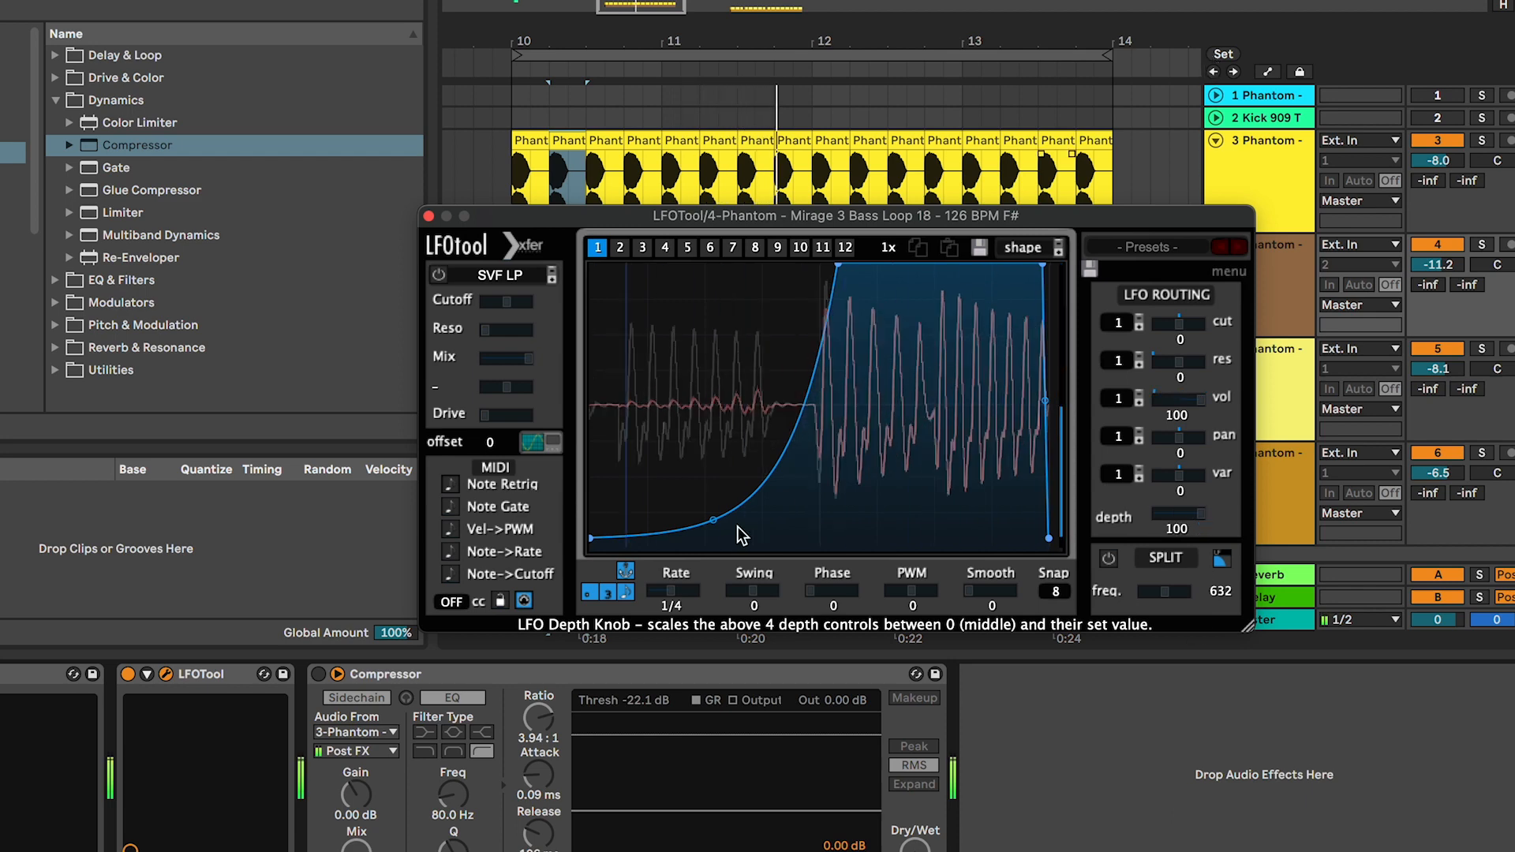
pyautogui.moveTo(713, 521)
pyautogui.mouseDown()
pyautogui.moveTo(709, 535)
pyautogui.moveTo(711, 515)
pyautogui.mouseUp()
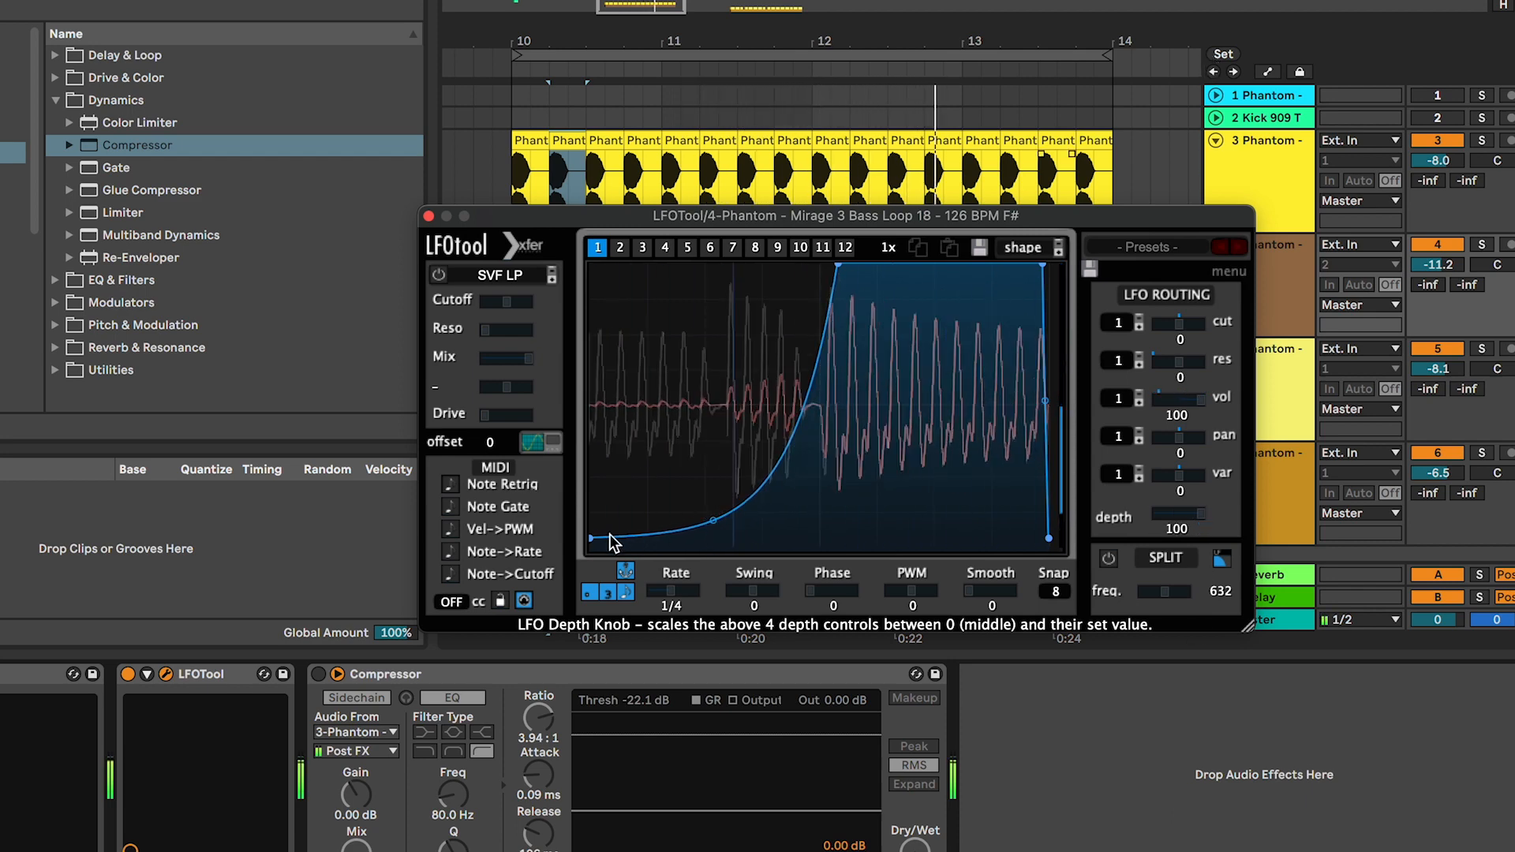
pyautogui.moveTo(591, 536); pyautogui.dragTo(591, 548)
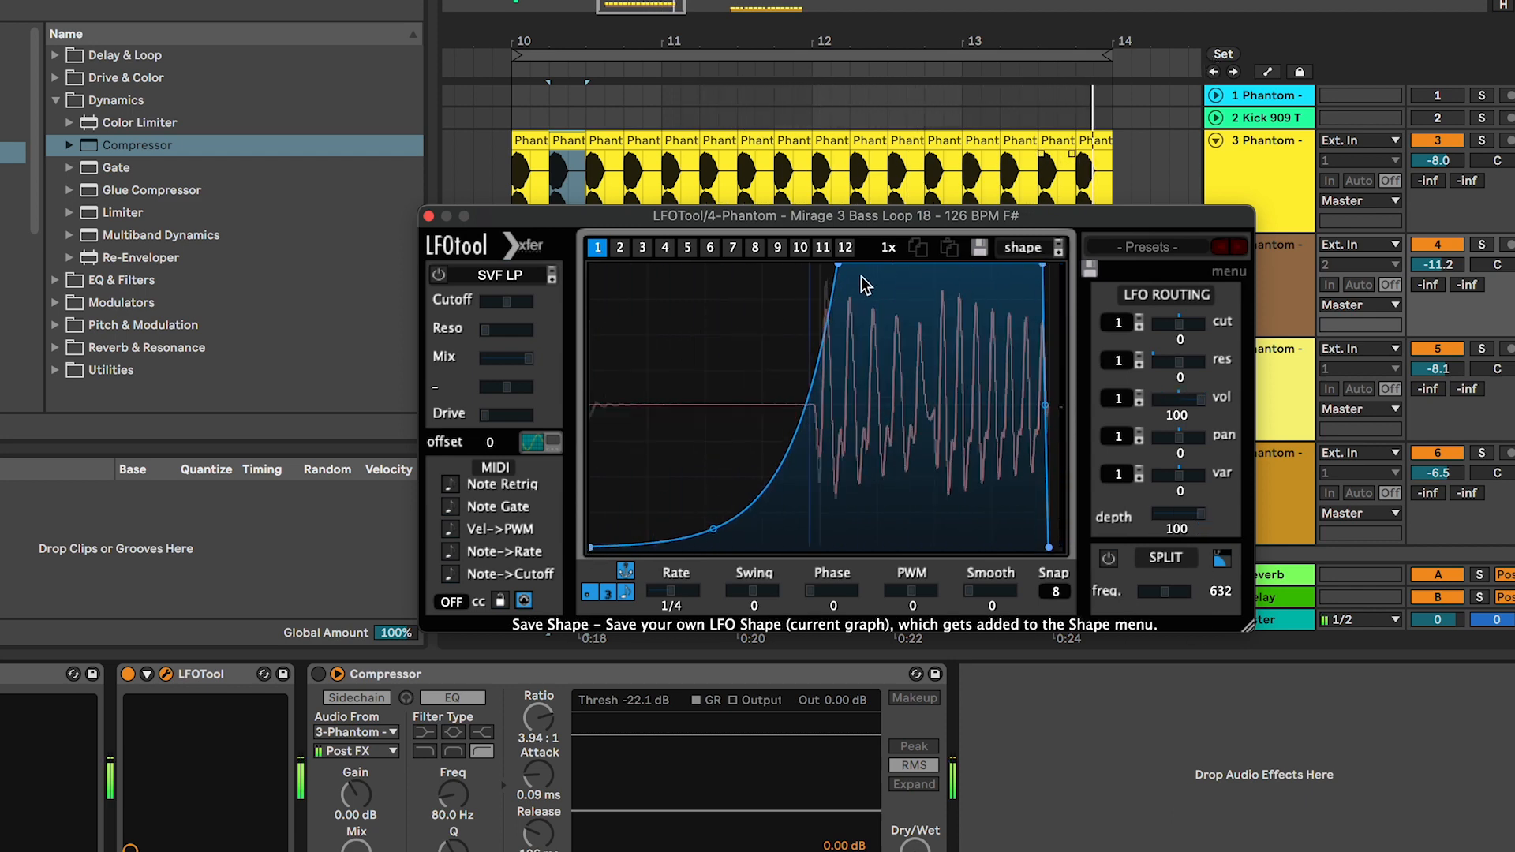
pyautogui.moveTo(839, 265); pyautogui.dragTo(834, 258)
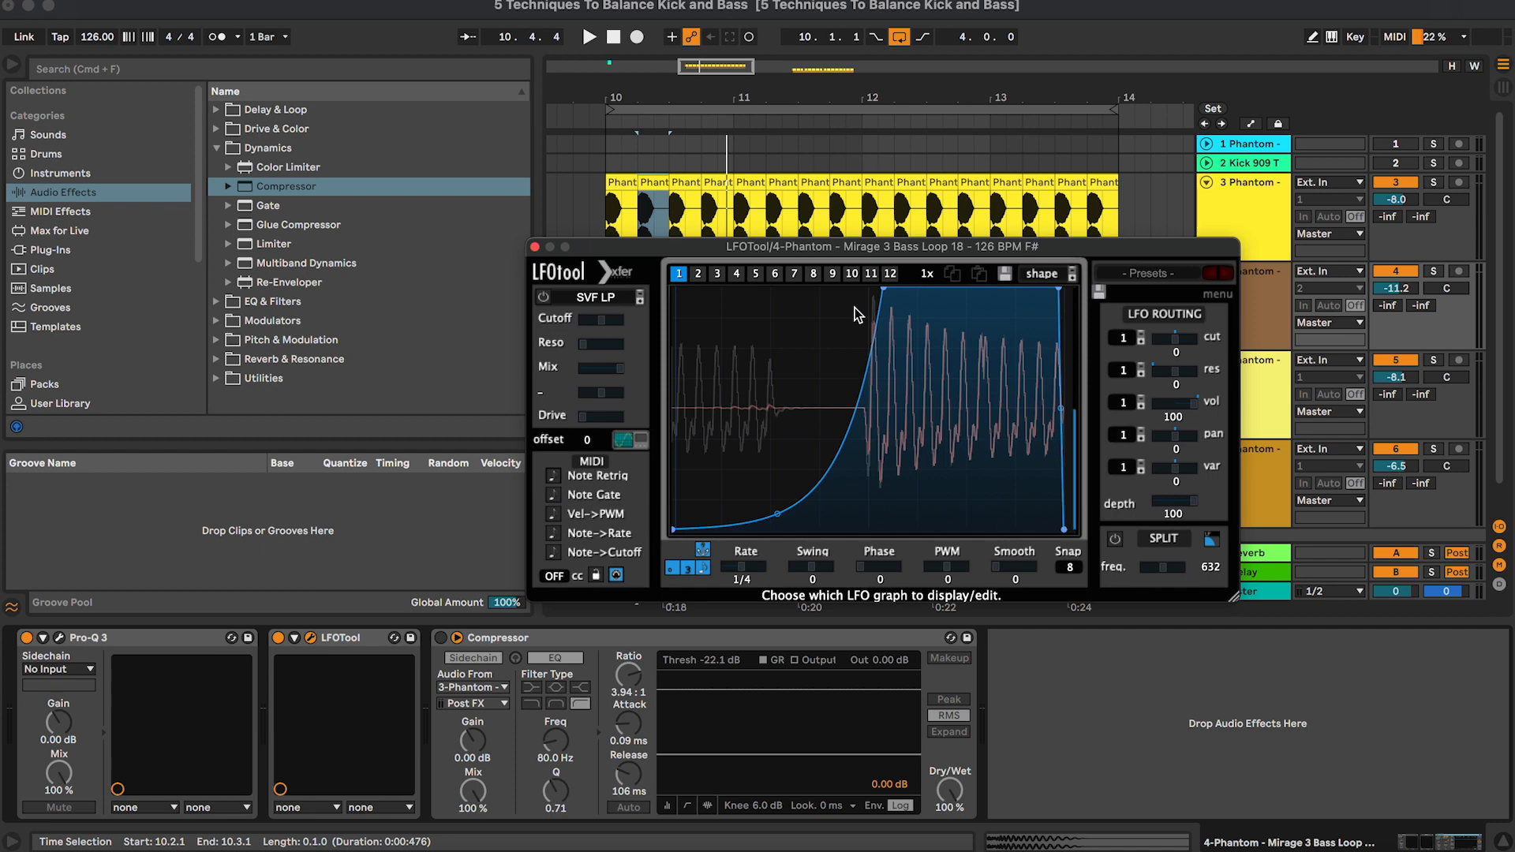
pyautogui.click(536, 247)
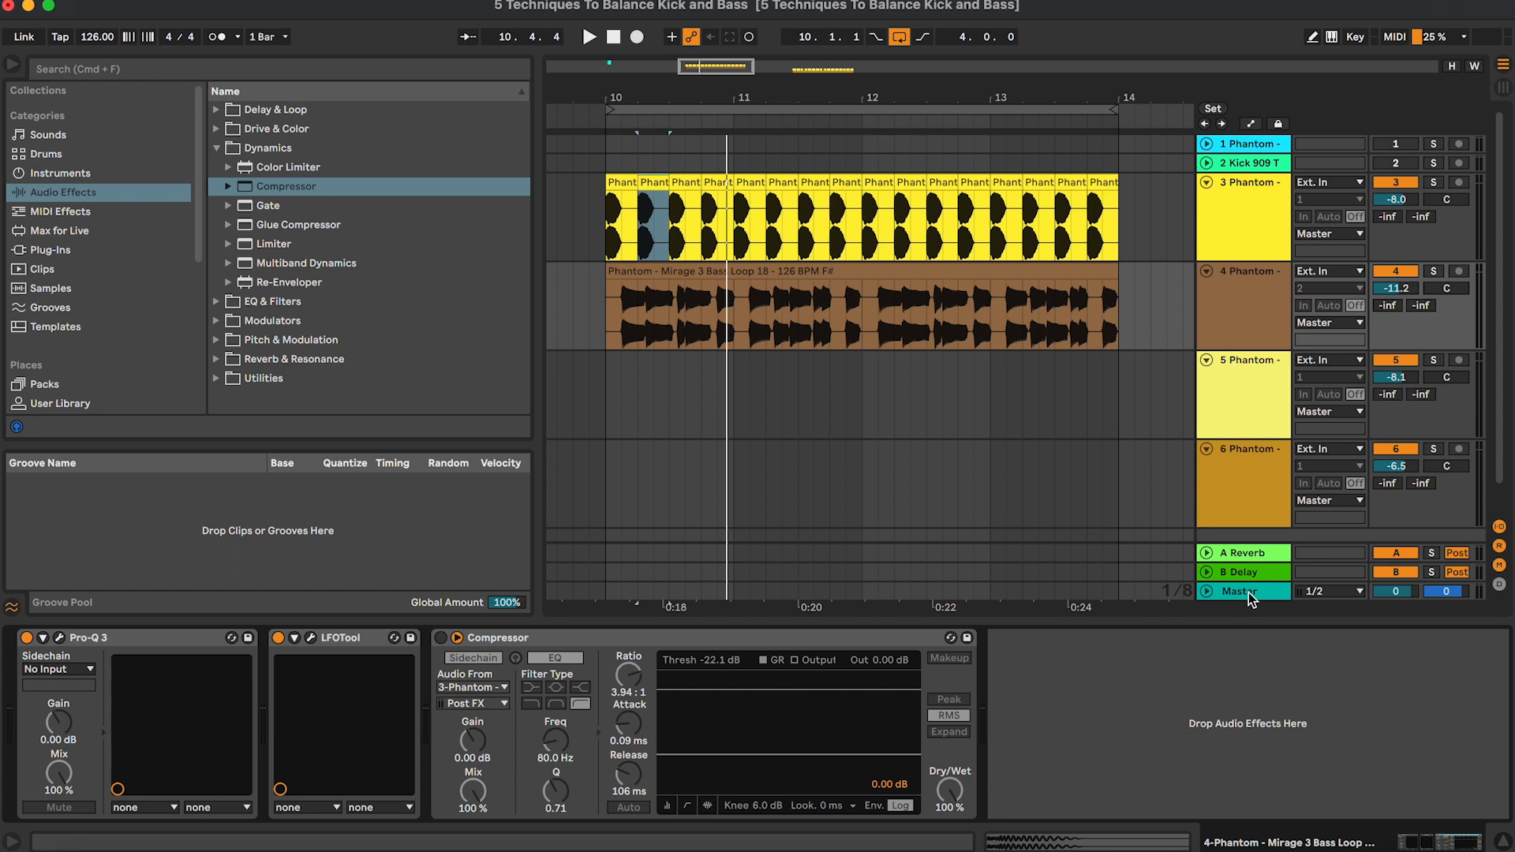
# - Open mvMeter2 on the Master track and bypass Pro-L 2
pyautogui.click(1249, 234)
pyautogui.click(1247, 593)
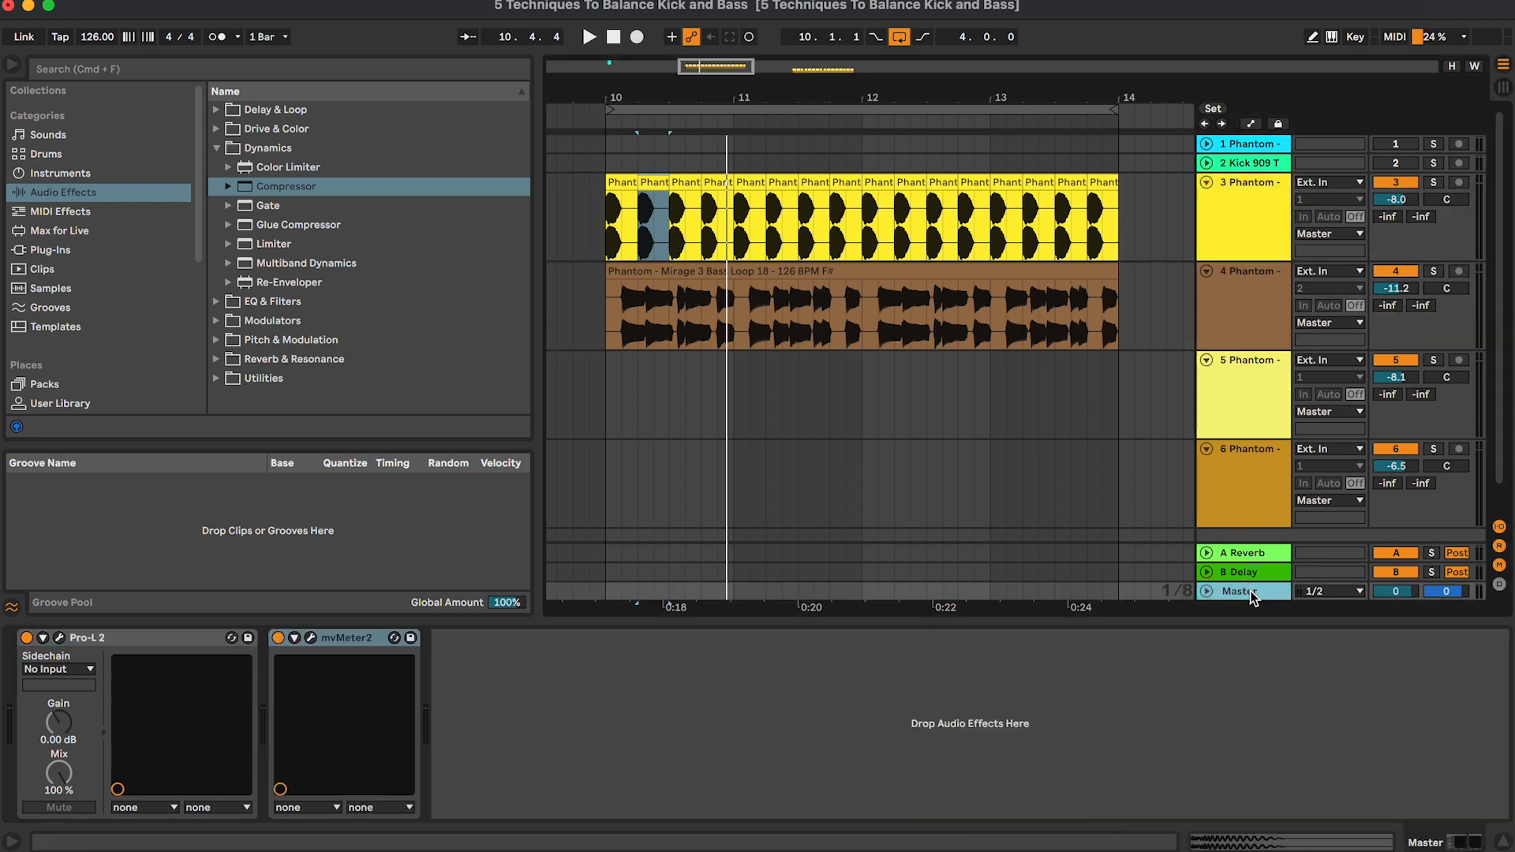
pyautogui.click(313, 643)
pyautogui.moveTo(860, 298); pyautogui.dragTo(740, 229)
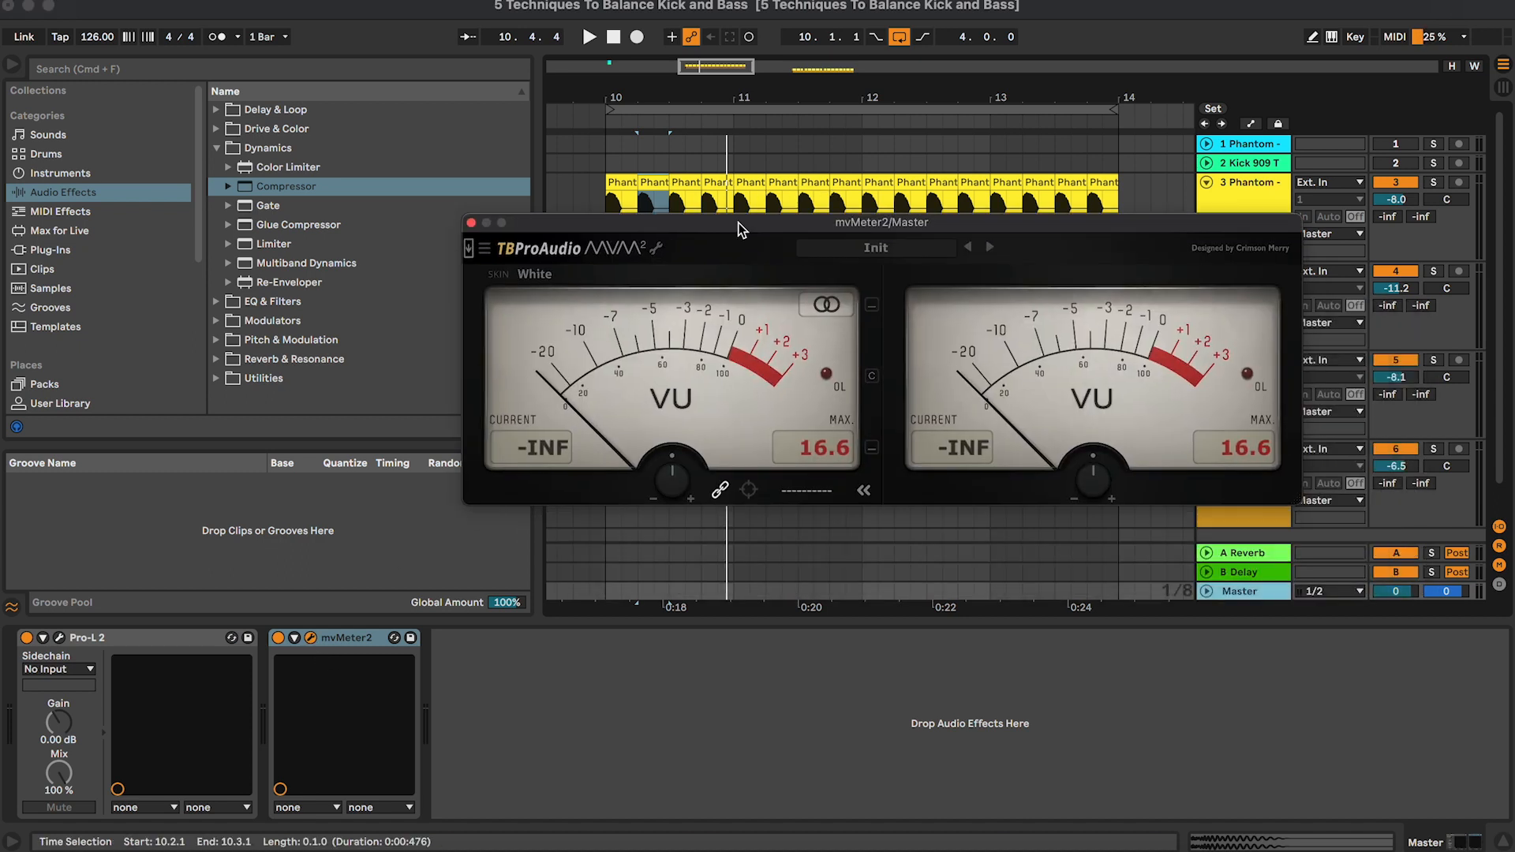
pyautogui.click(28, 638)
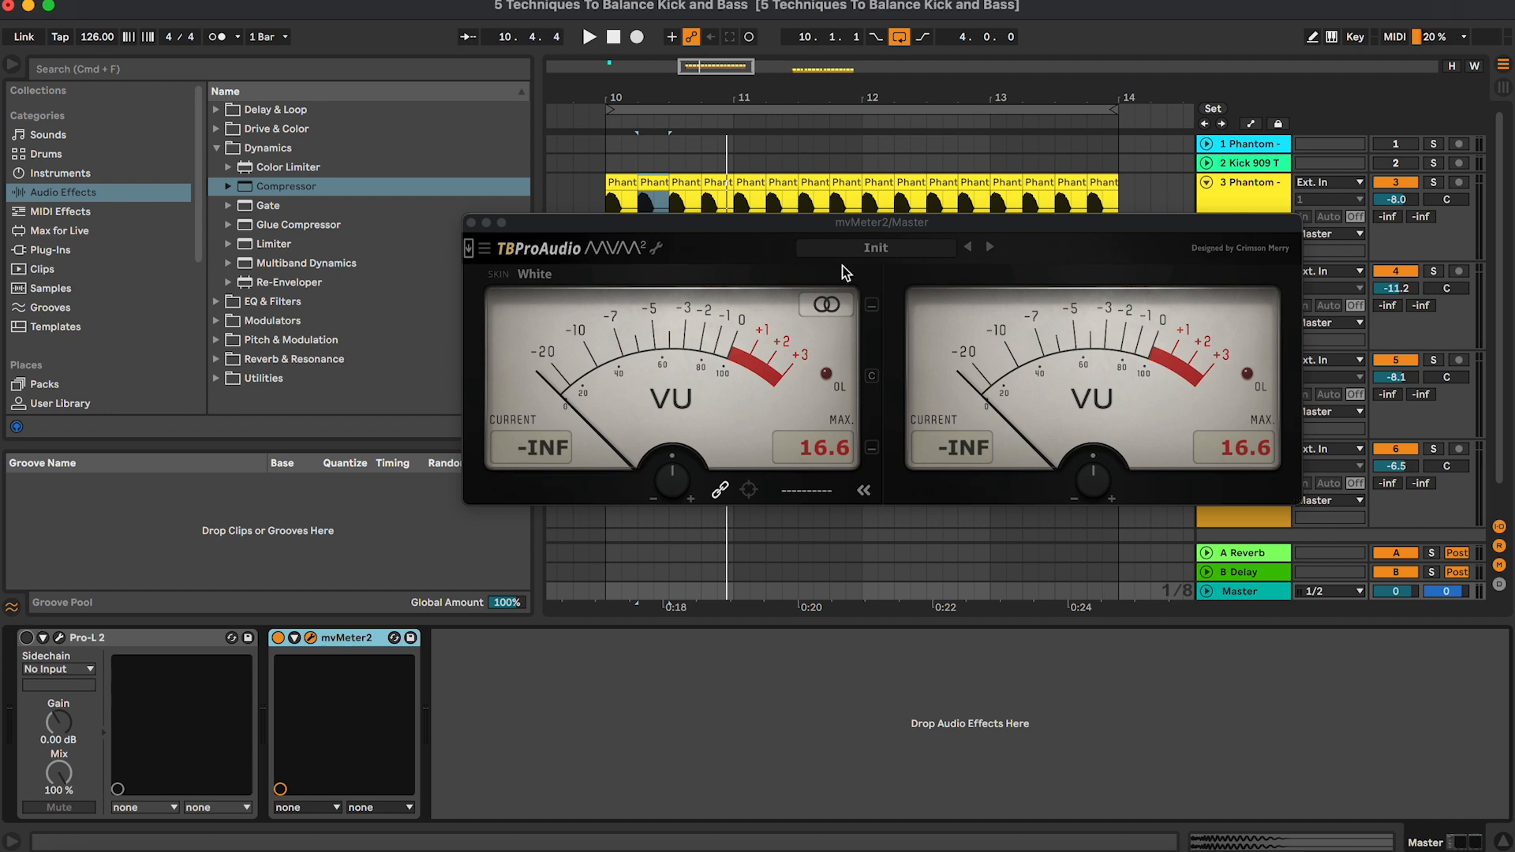
pyautogui.moveTo(877, 222); pyautogui.dragTo(869, 222)
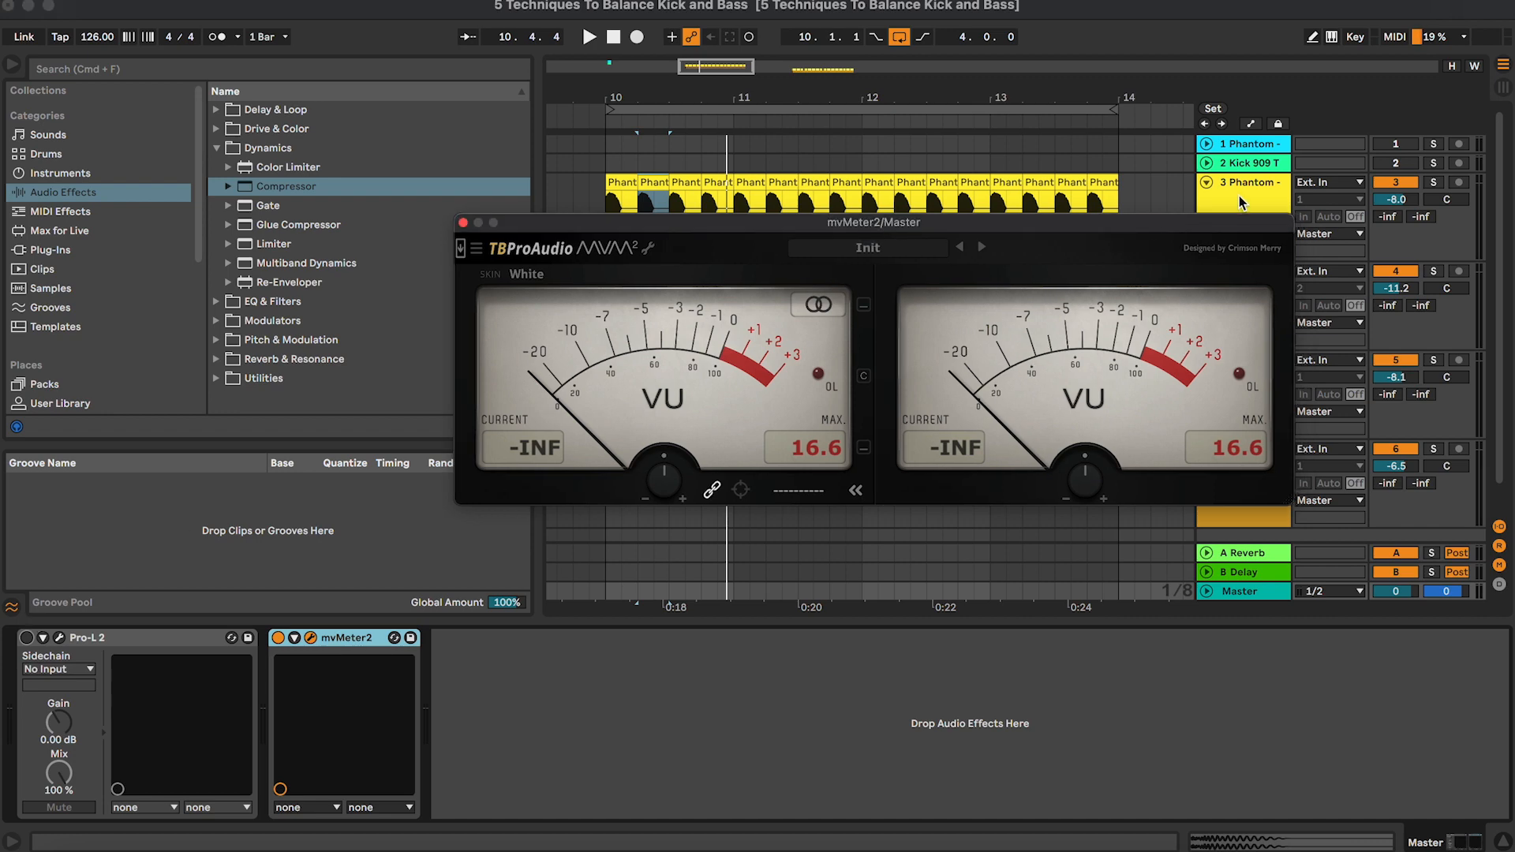
# - Solo the kick on track 3 and bring the Master's mvMeter2 back into view below the kick clips
pyautogui.moveTo(1234, 218); pyautogui.dragTo(1233, 317)
pyautogui.click(1257, 202)
pyautogui.press('s')
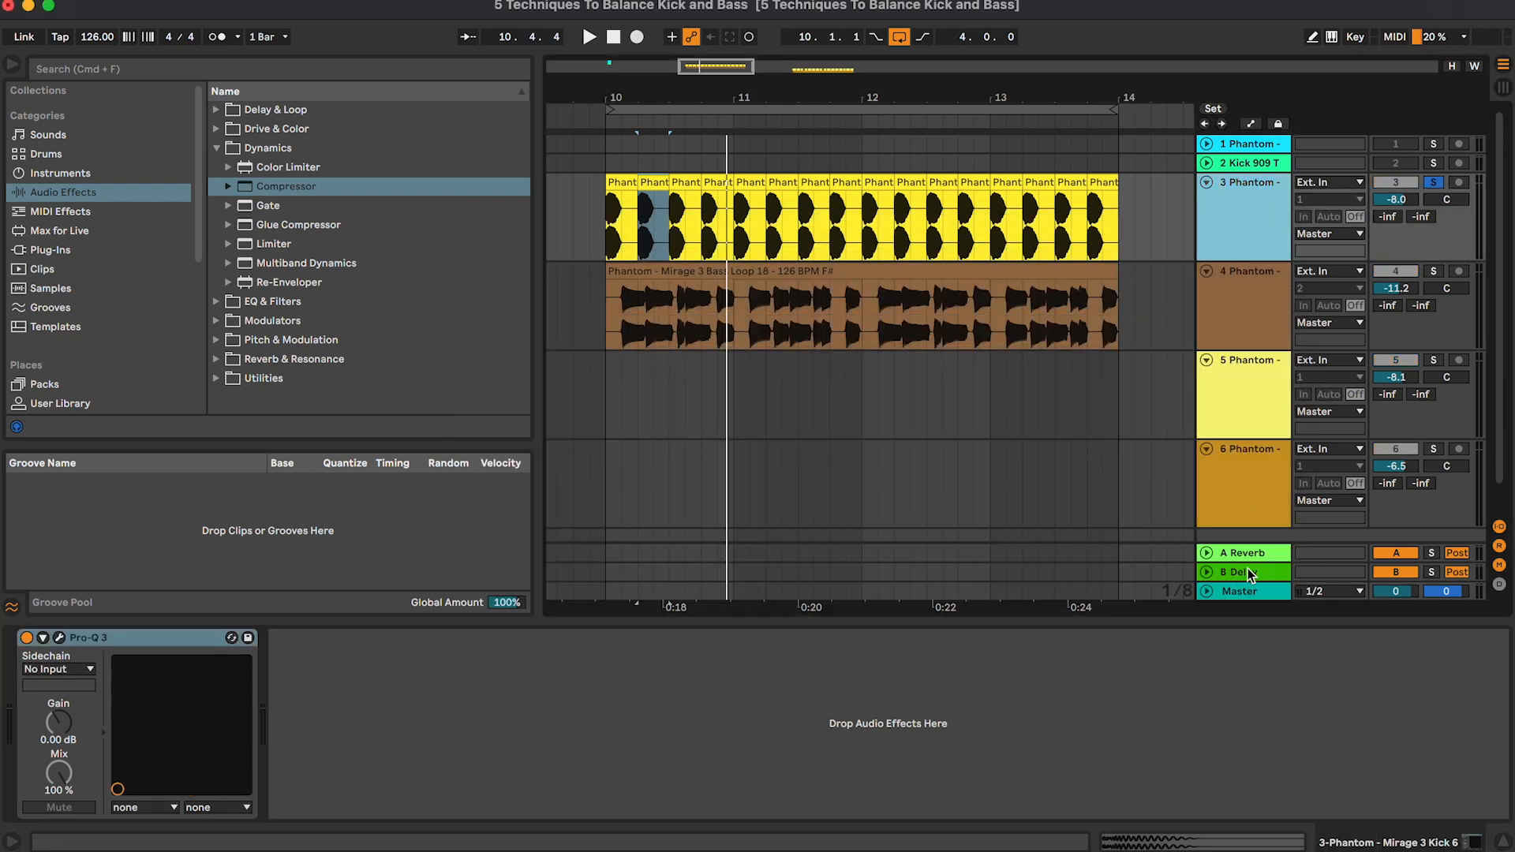
pyautogui.click(1243, 592)
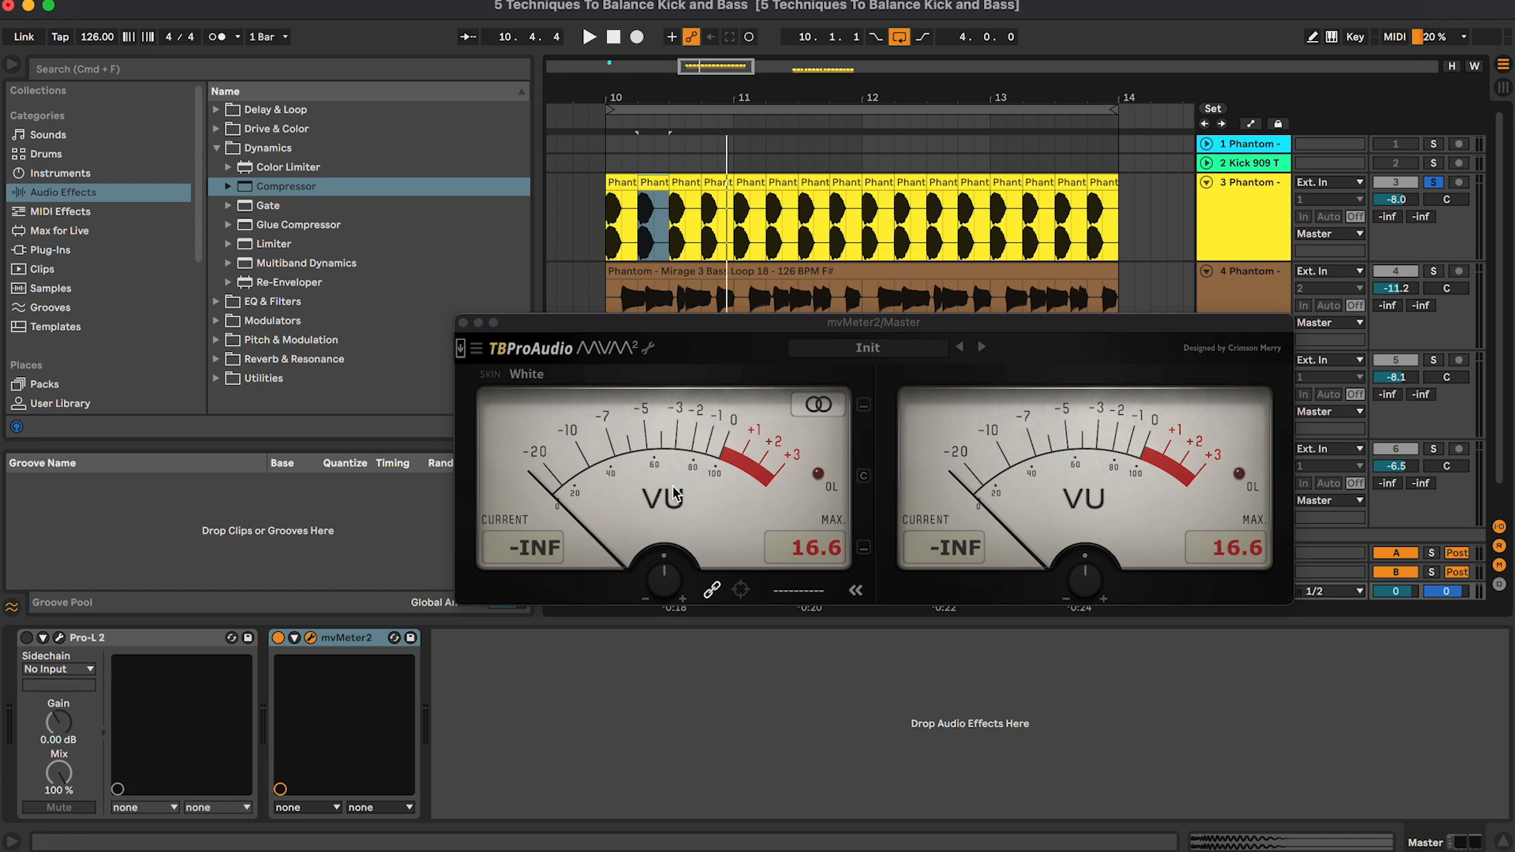
pyautogui.moveTo(709, 319); pyautogui.dragTo(708, 305)
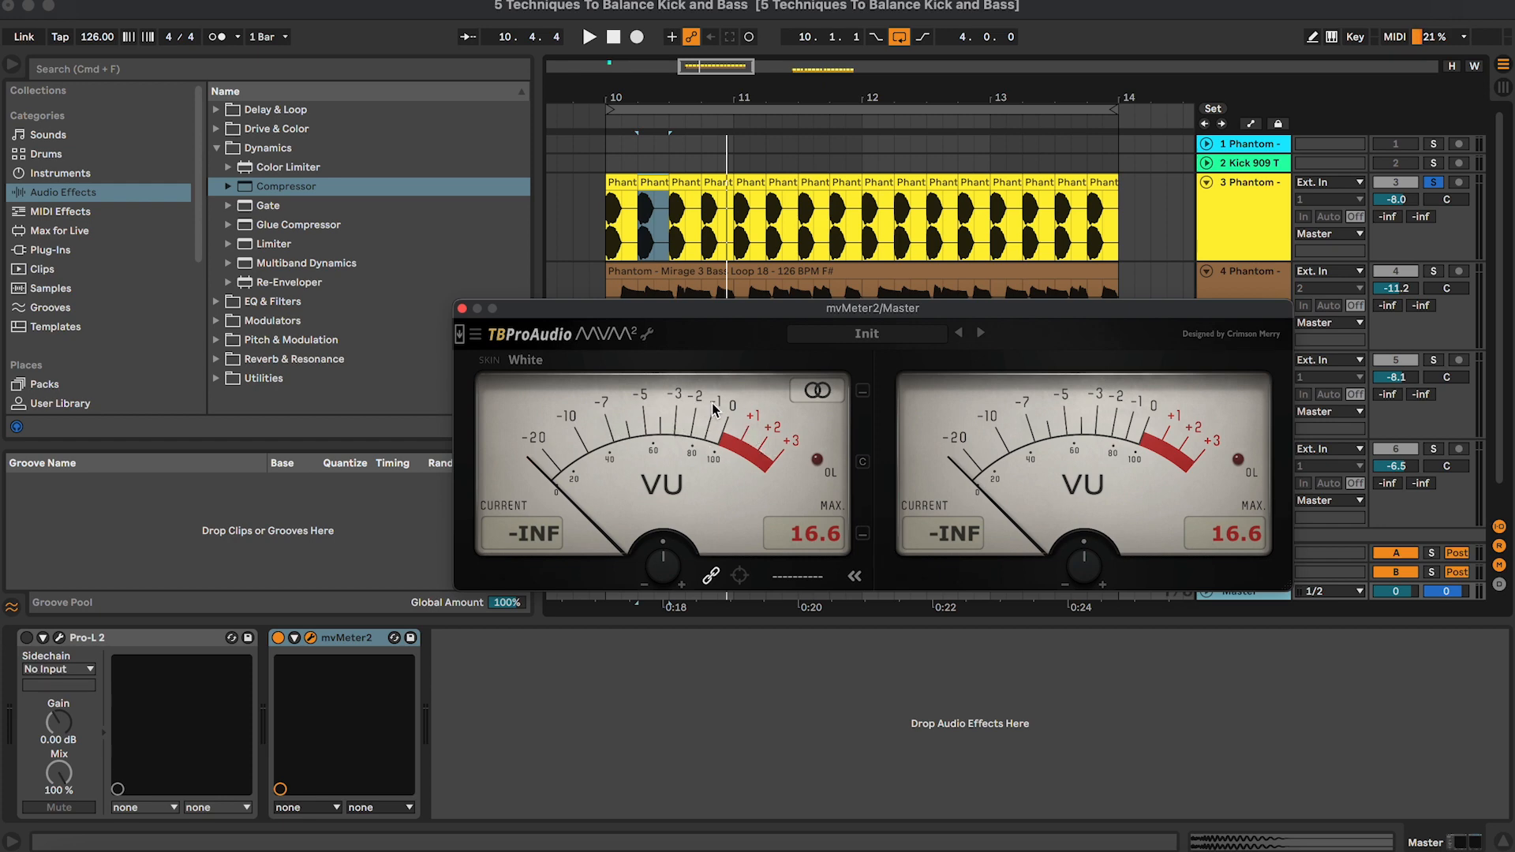
# - Examine the Master's peak level meter in Session View, and return to Arrangement View
pyautogui.press('Tab')
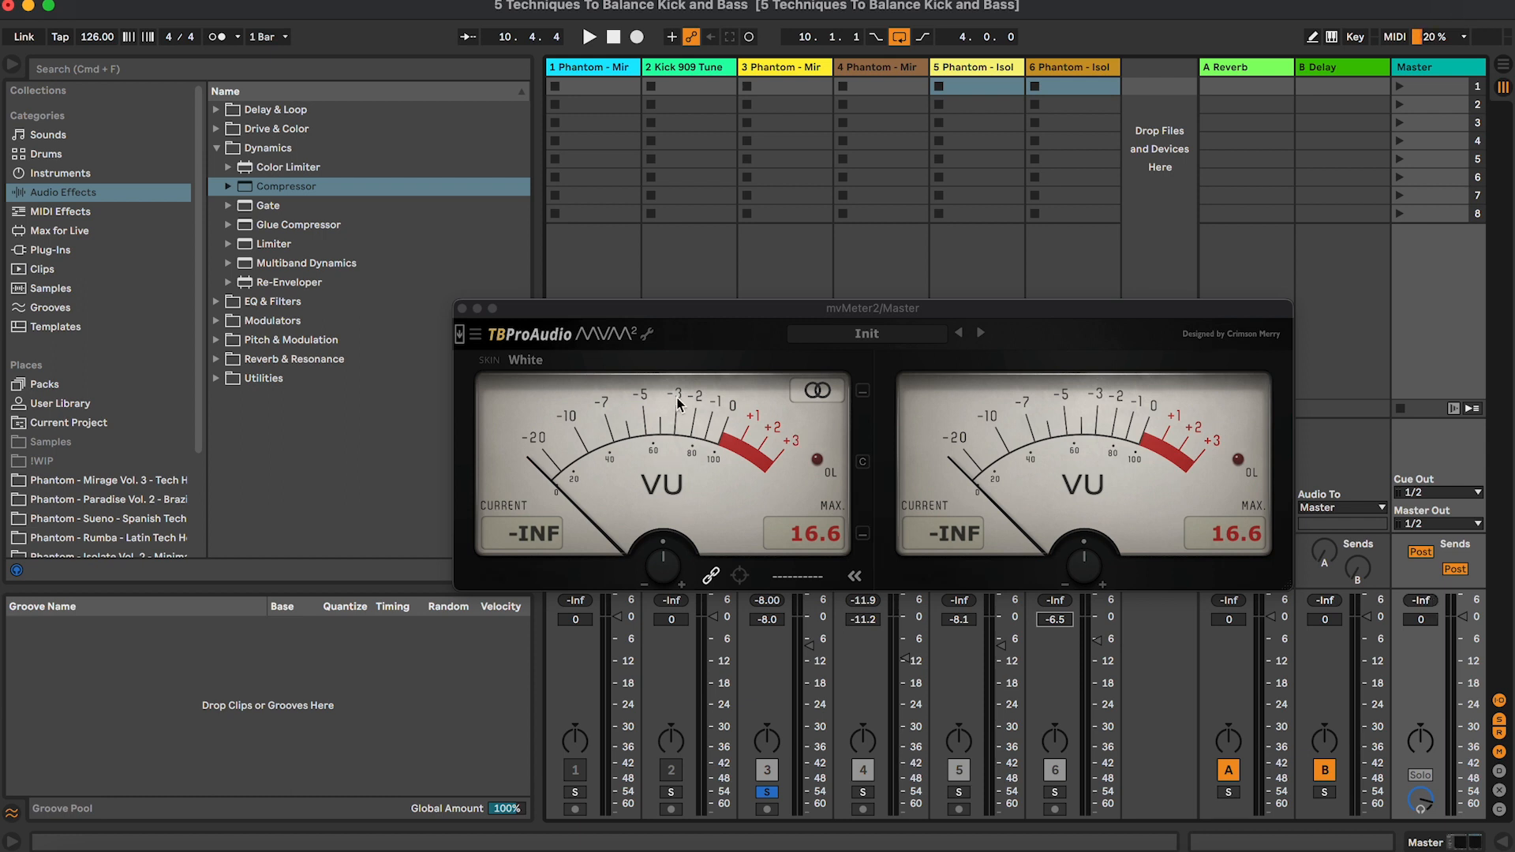
pyautogui.click(1423, 602)
pyautogui.press('q')
pyautogui.press('super+f')
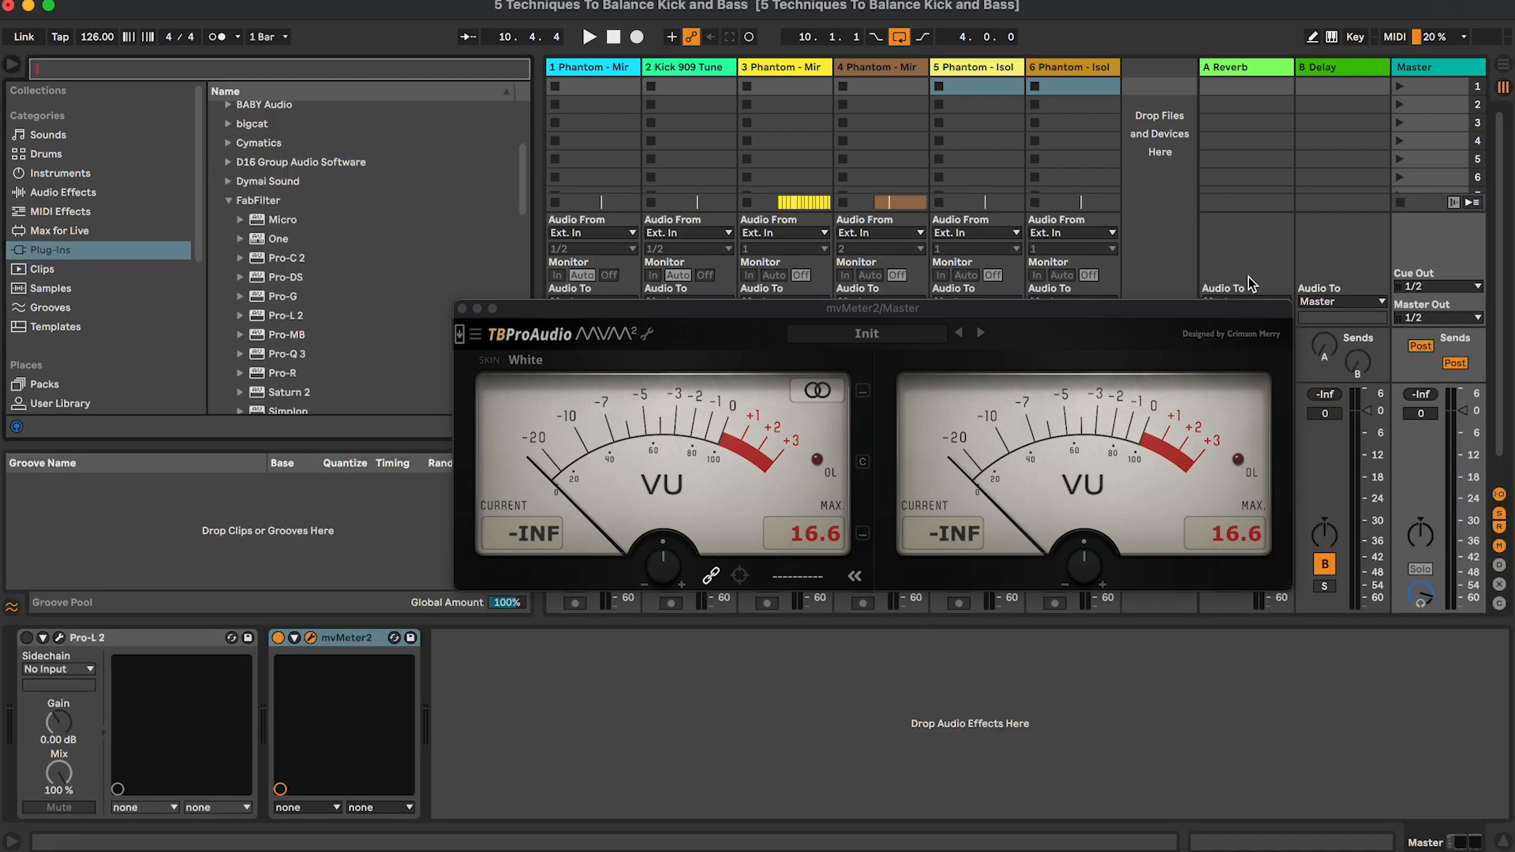
pyautogui.click(1500, 72)
# - Reposition mvMeter2 below the kick clips and lower the soloed kick on track 3 to -18.7 dB during playback
pyautogui.moveTo(1188, 314); pyautogui.dragTo(1186, 310)
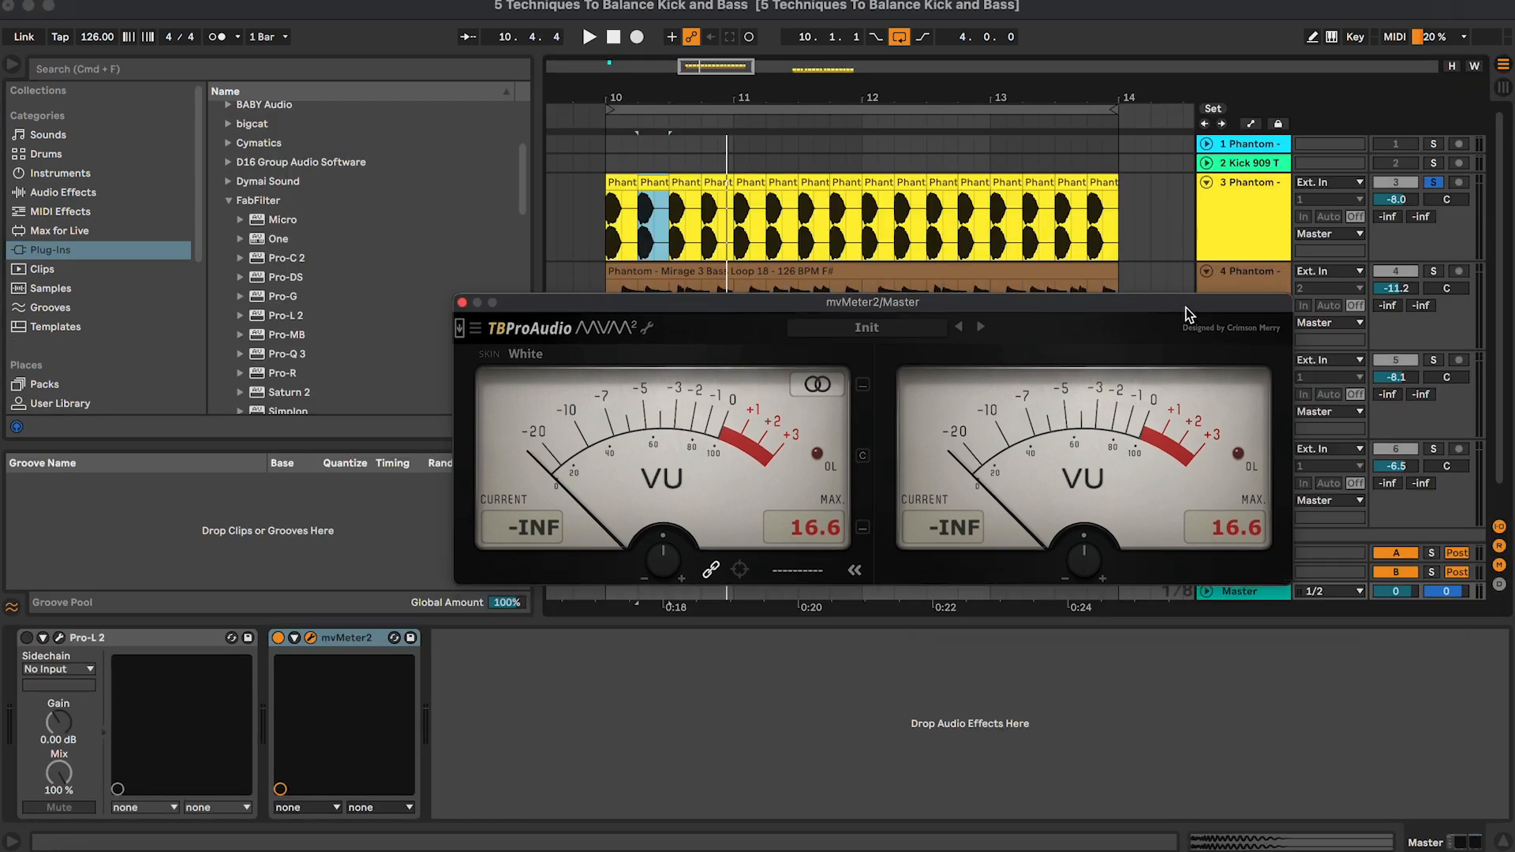
pyautogui.click(943, 225)
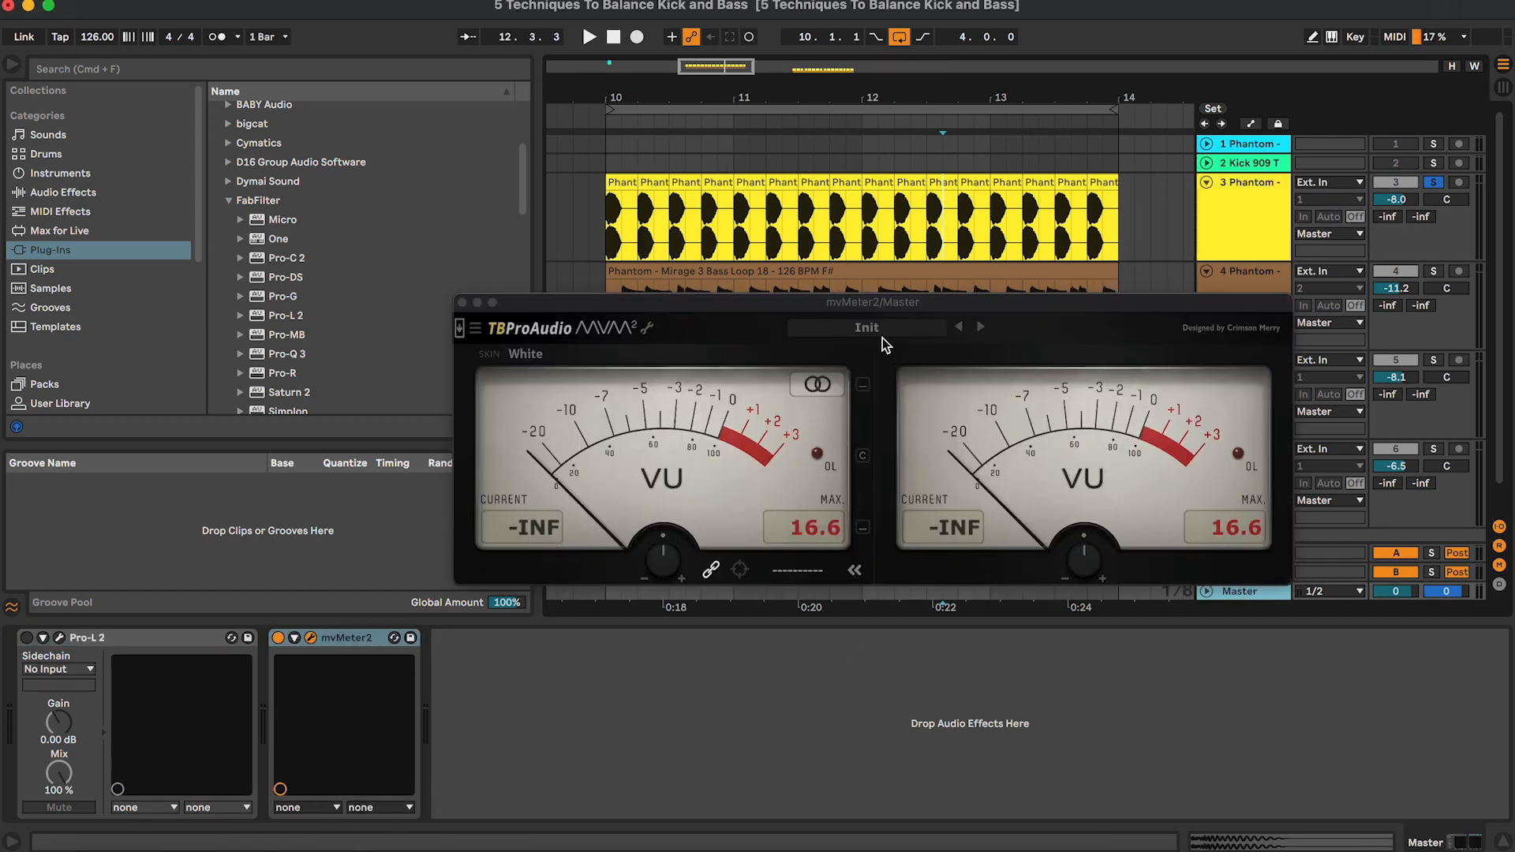
pyautogui.moveTo(882, 338); pyautogui.dragTo(859, 329)
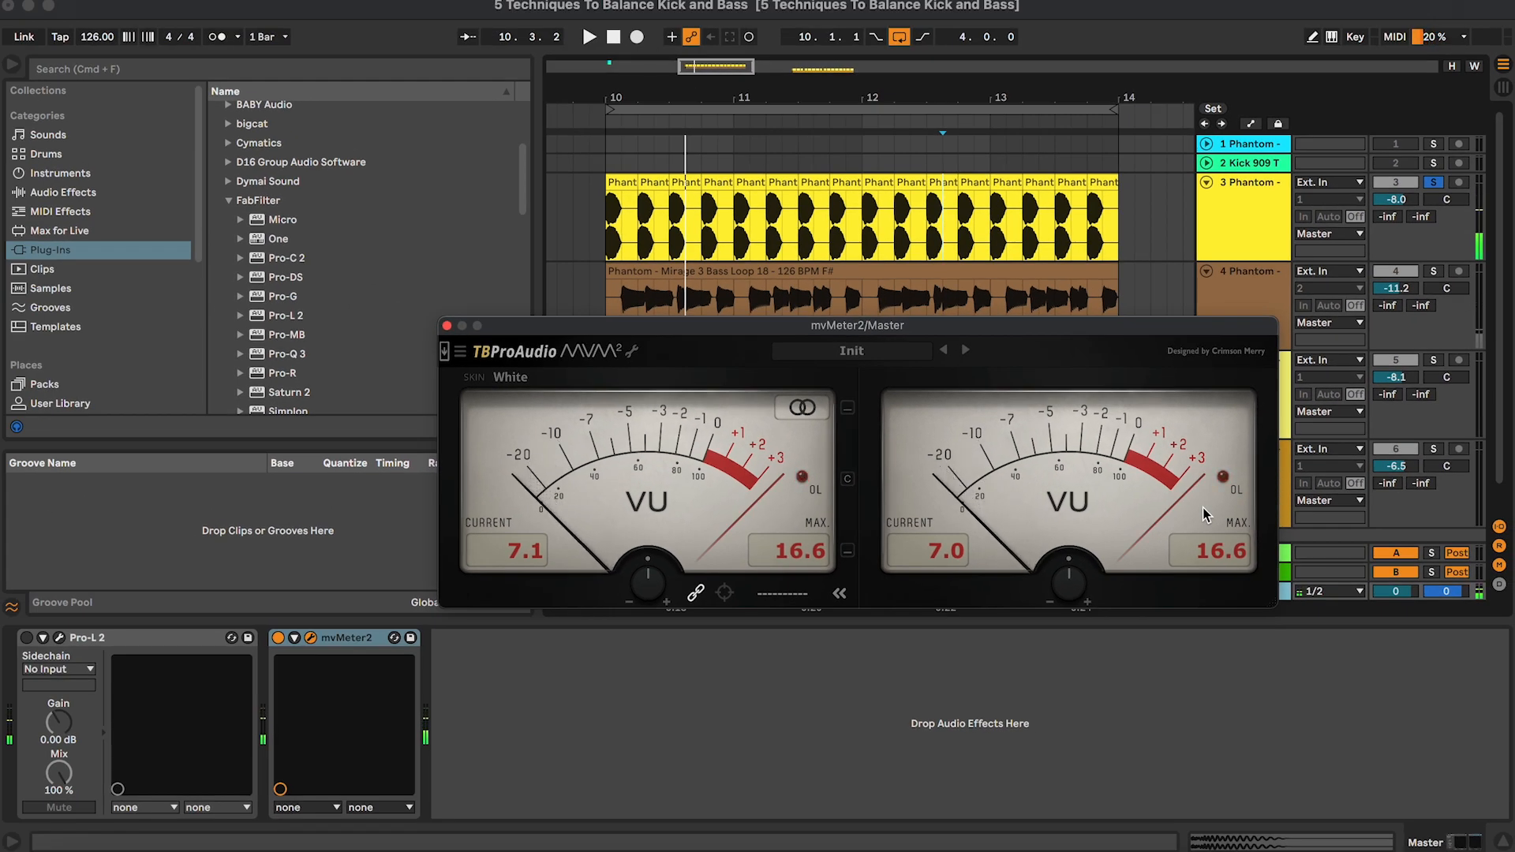
pyautogui.moveTo(1396, 199); pyautogui.dragTo(1396, 236)
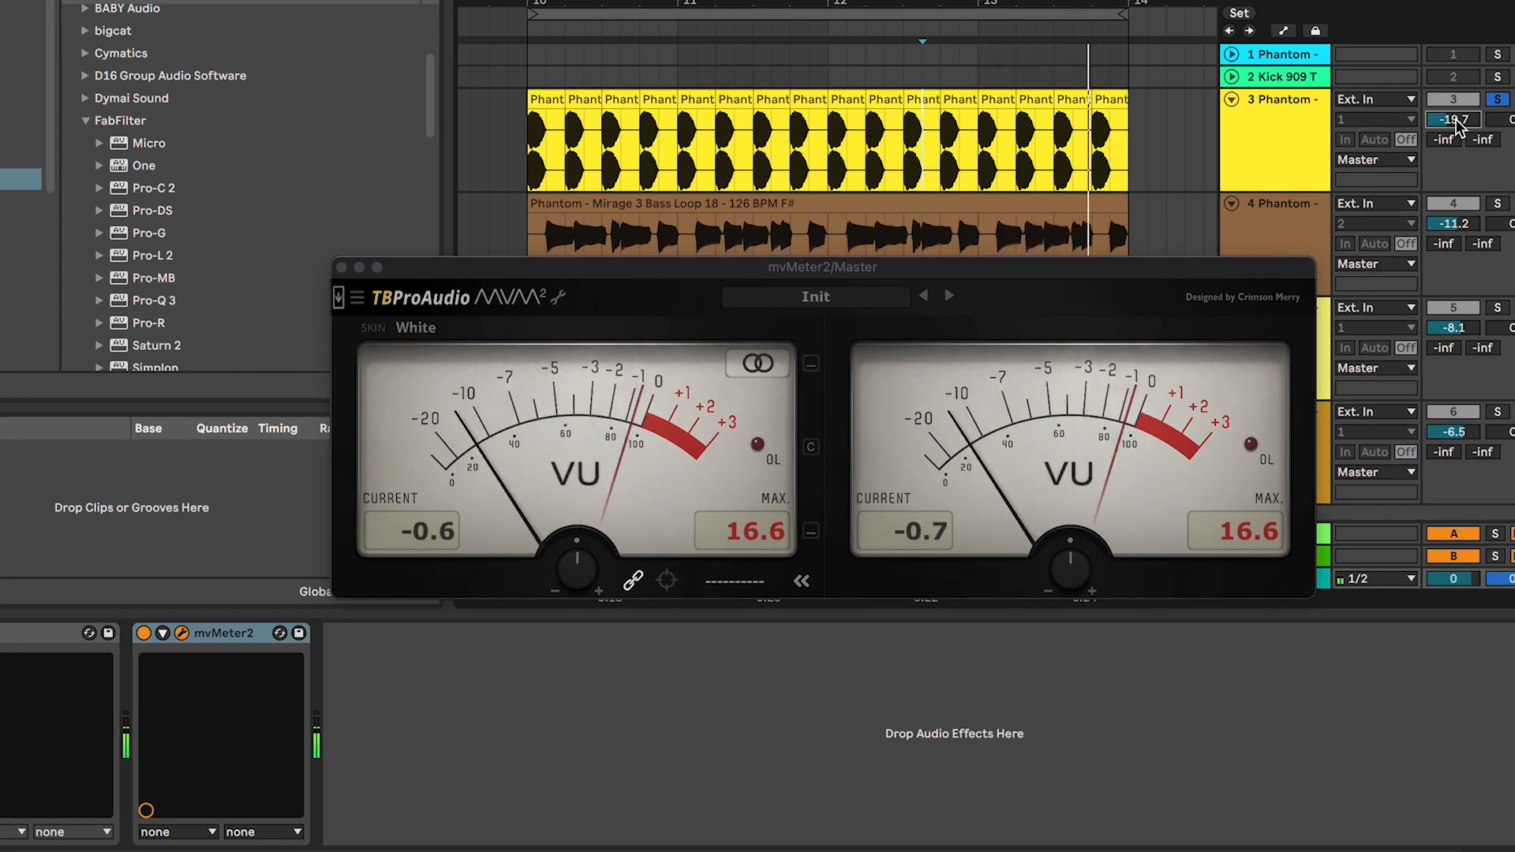
pyautogui.press('Up')
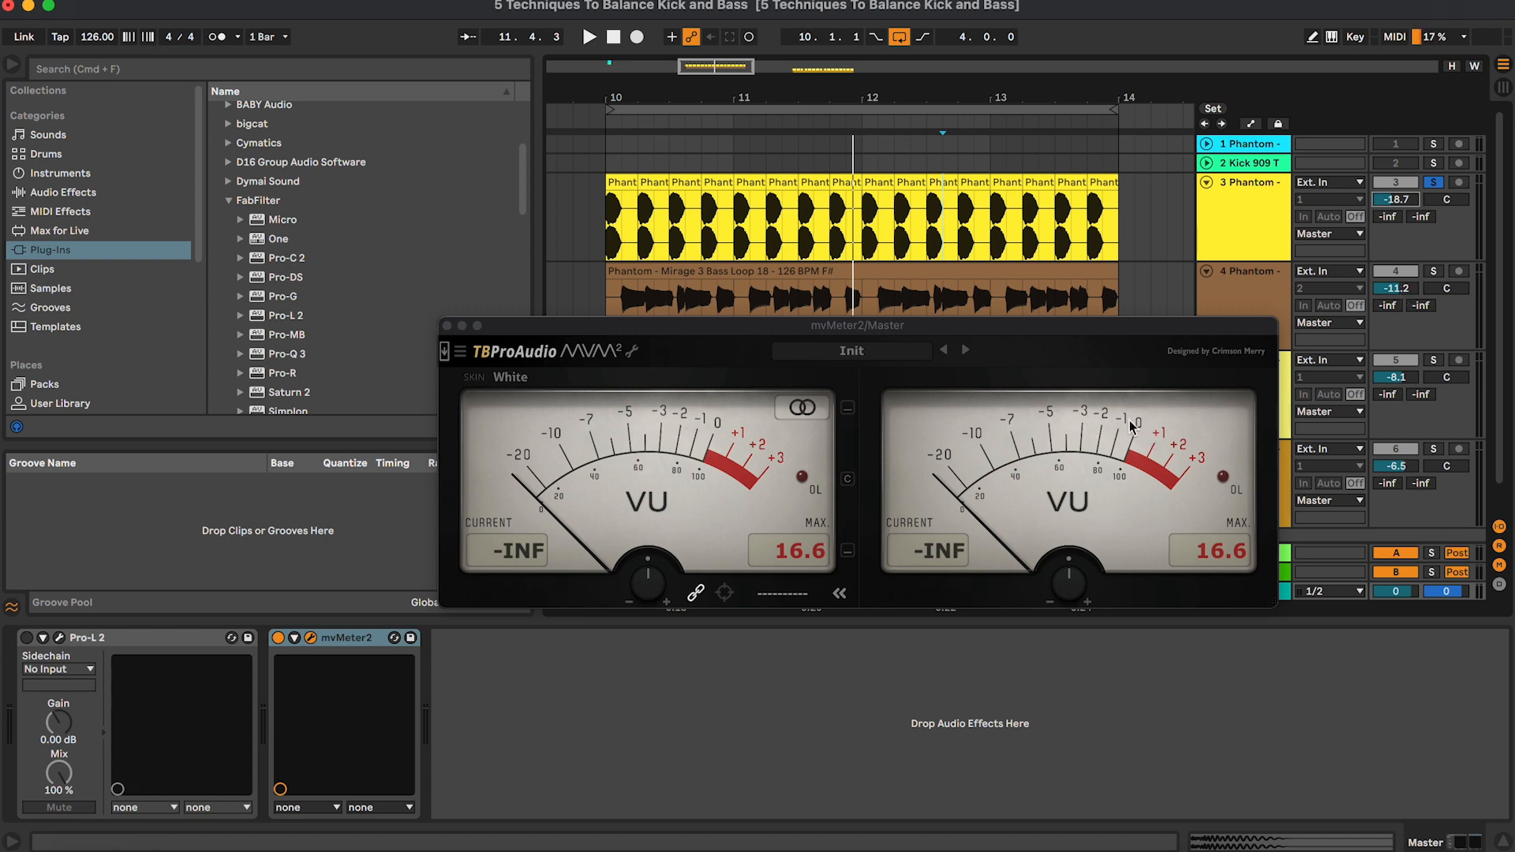
# - Solo the track 4 bass alongside the kick, set its volume to -12.2 dB during playback, and clear both solos and close mvMeter2
pyautogui.click(1434, 270)
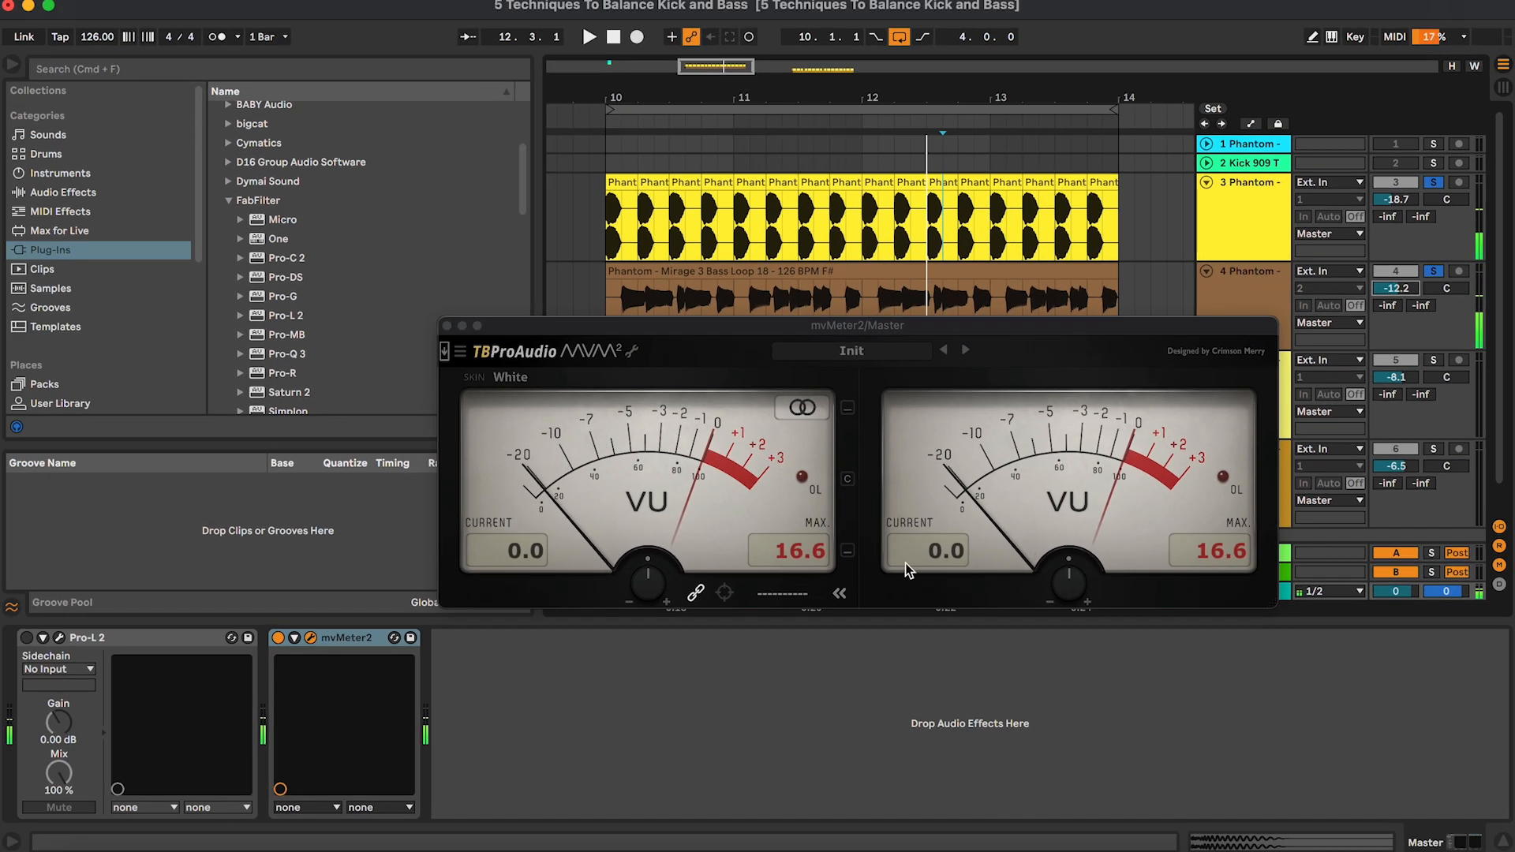
pyautogui.press('space')
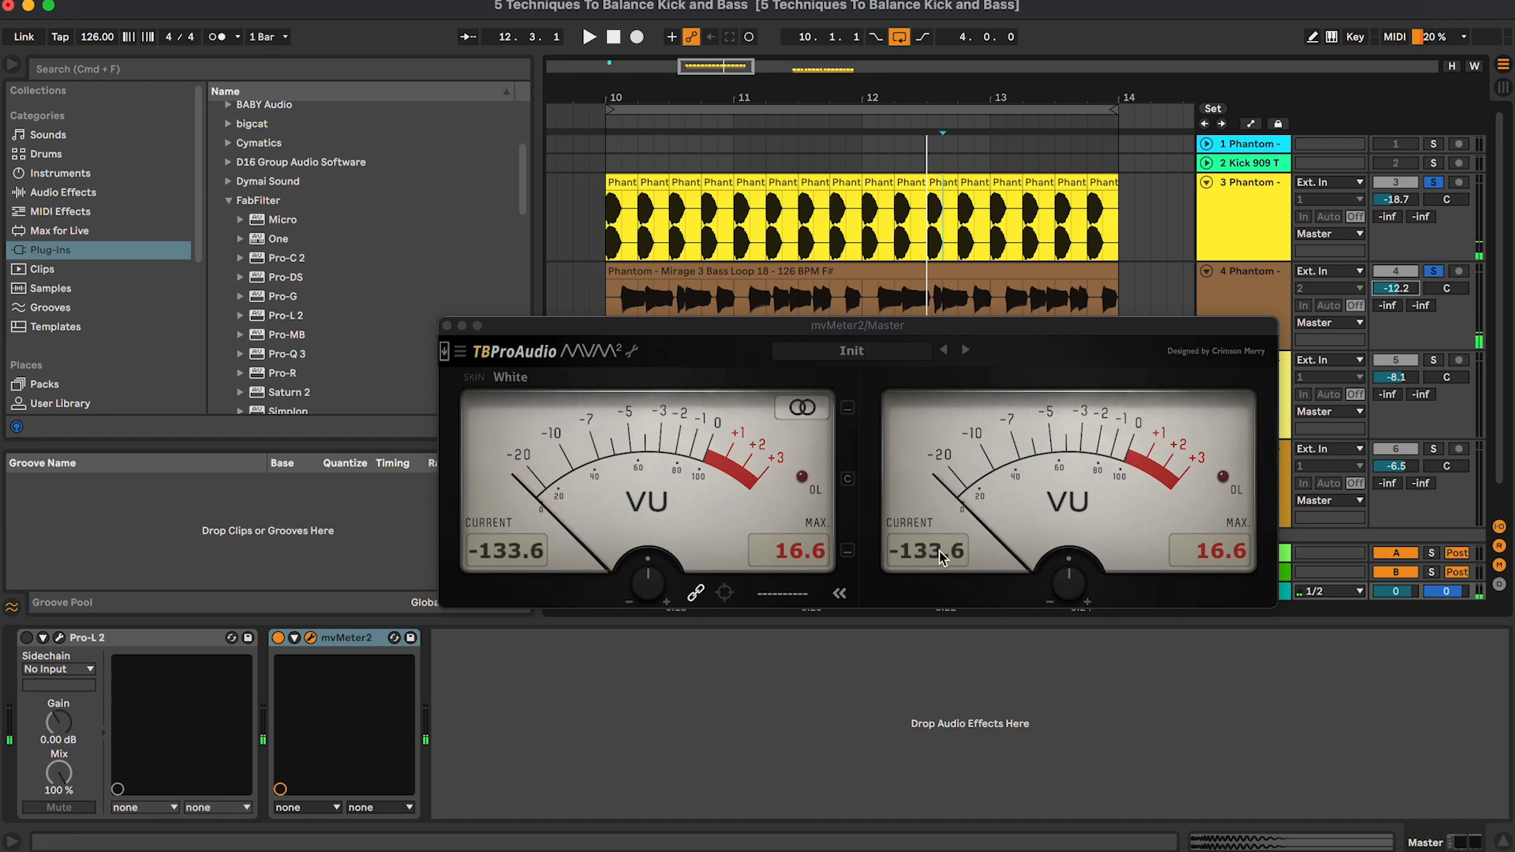
pyautogui.click(1434, 272)
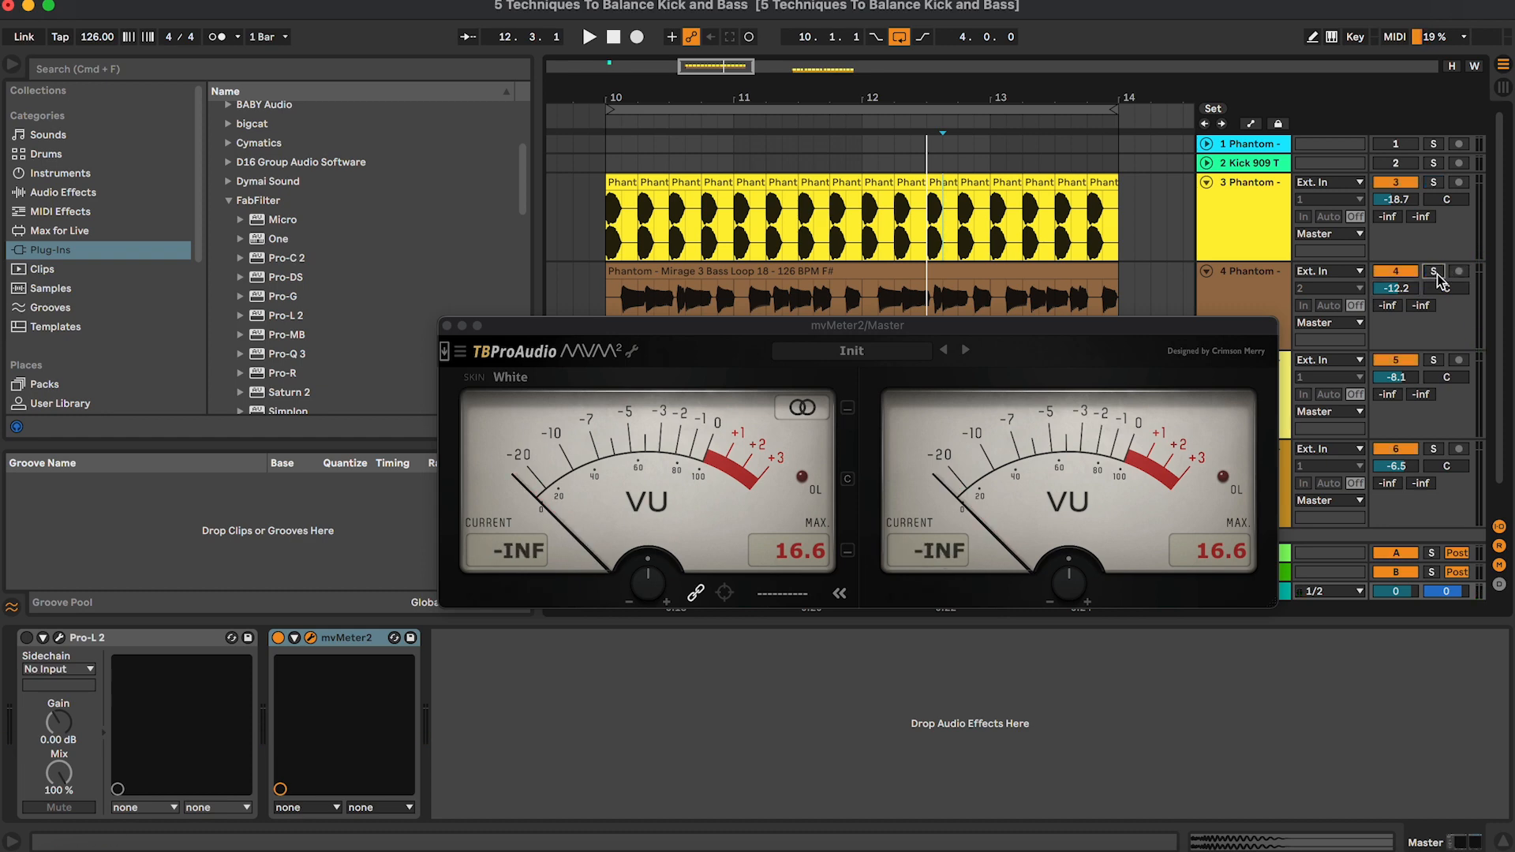
pyautogui.click(447, 325)
# - Raise the kick and bass tracks together to -8.7 dB and -2.2 dB during playback, and re-enable Pro-L 2 on the Master
pyautogui.click(1264, 245)
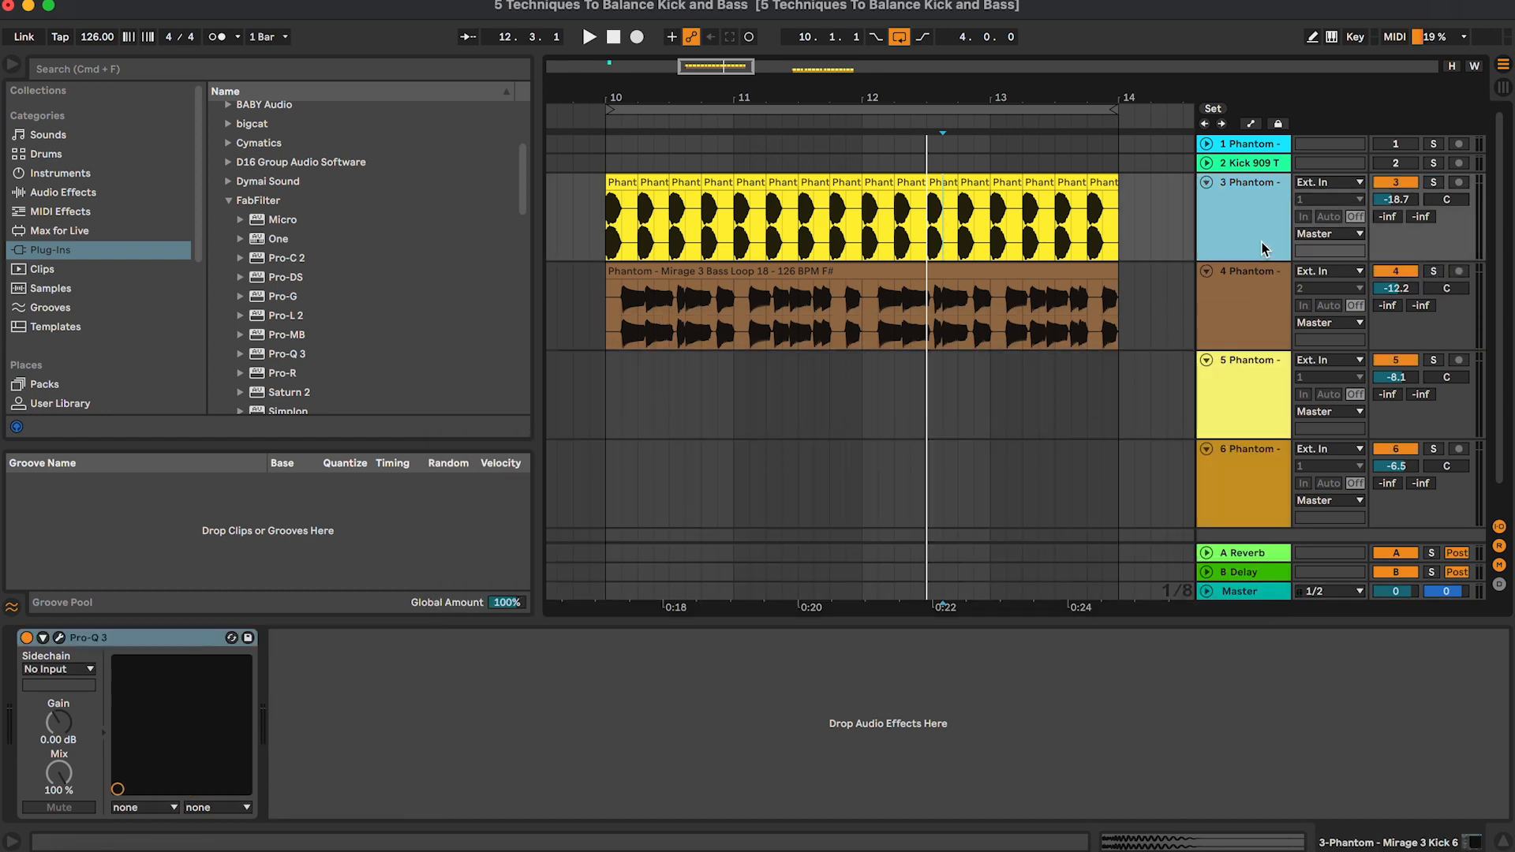
pyautogui.keyDown('shift'); pyautogui.click(1258, 287); pyautogui.keyUp('shift')
pyautogui.moveTo(1410, 202); pyautogui.dragTo(1410, 200)
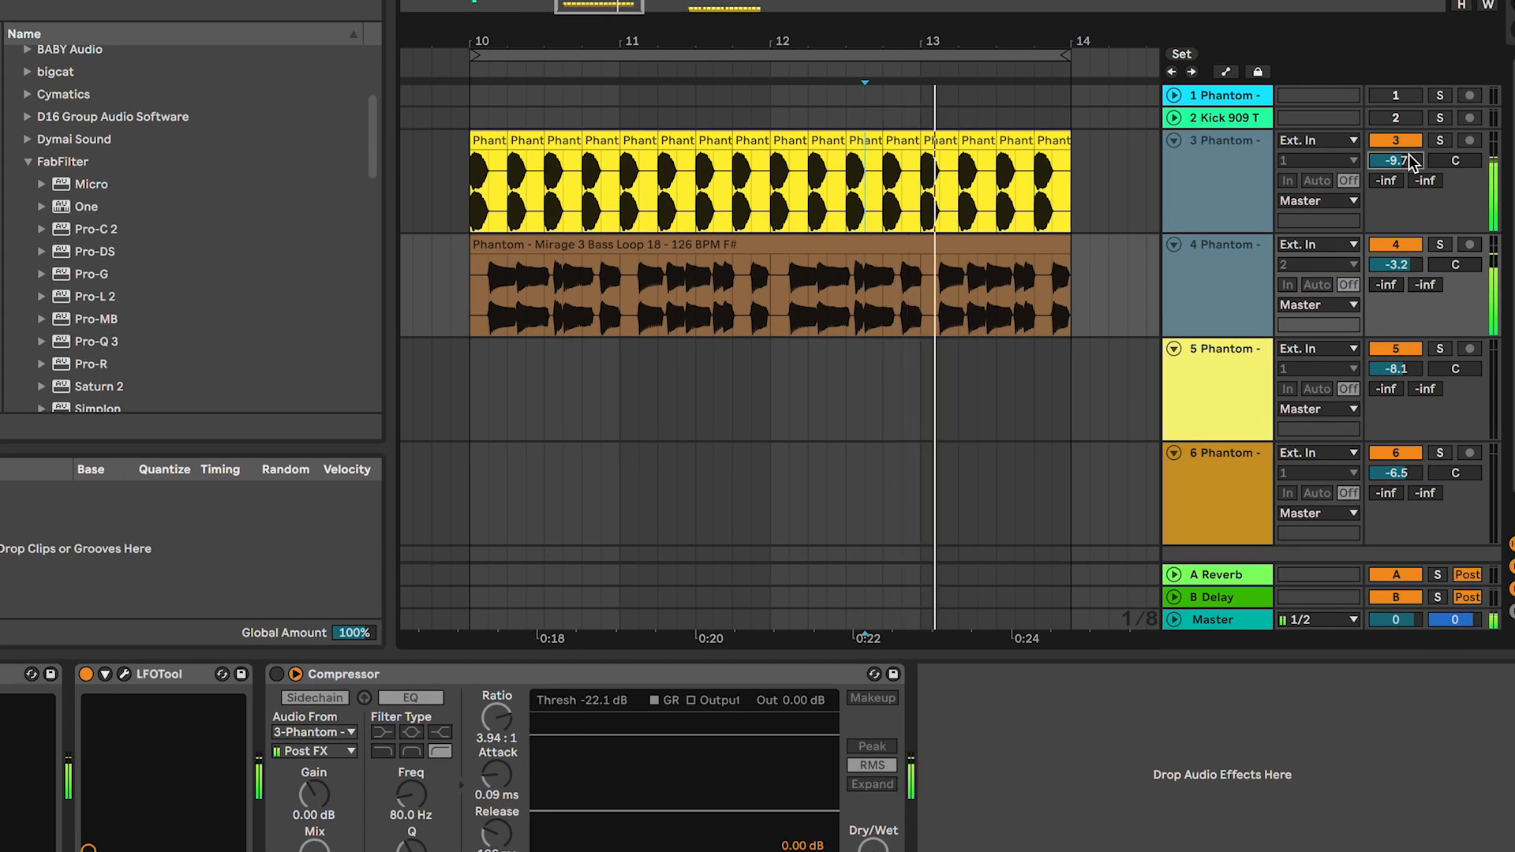
pyautogui.moveTo(1409, 158); pyautogui.dragTo(1409, 162)
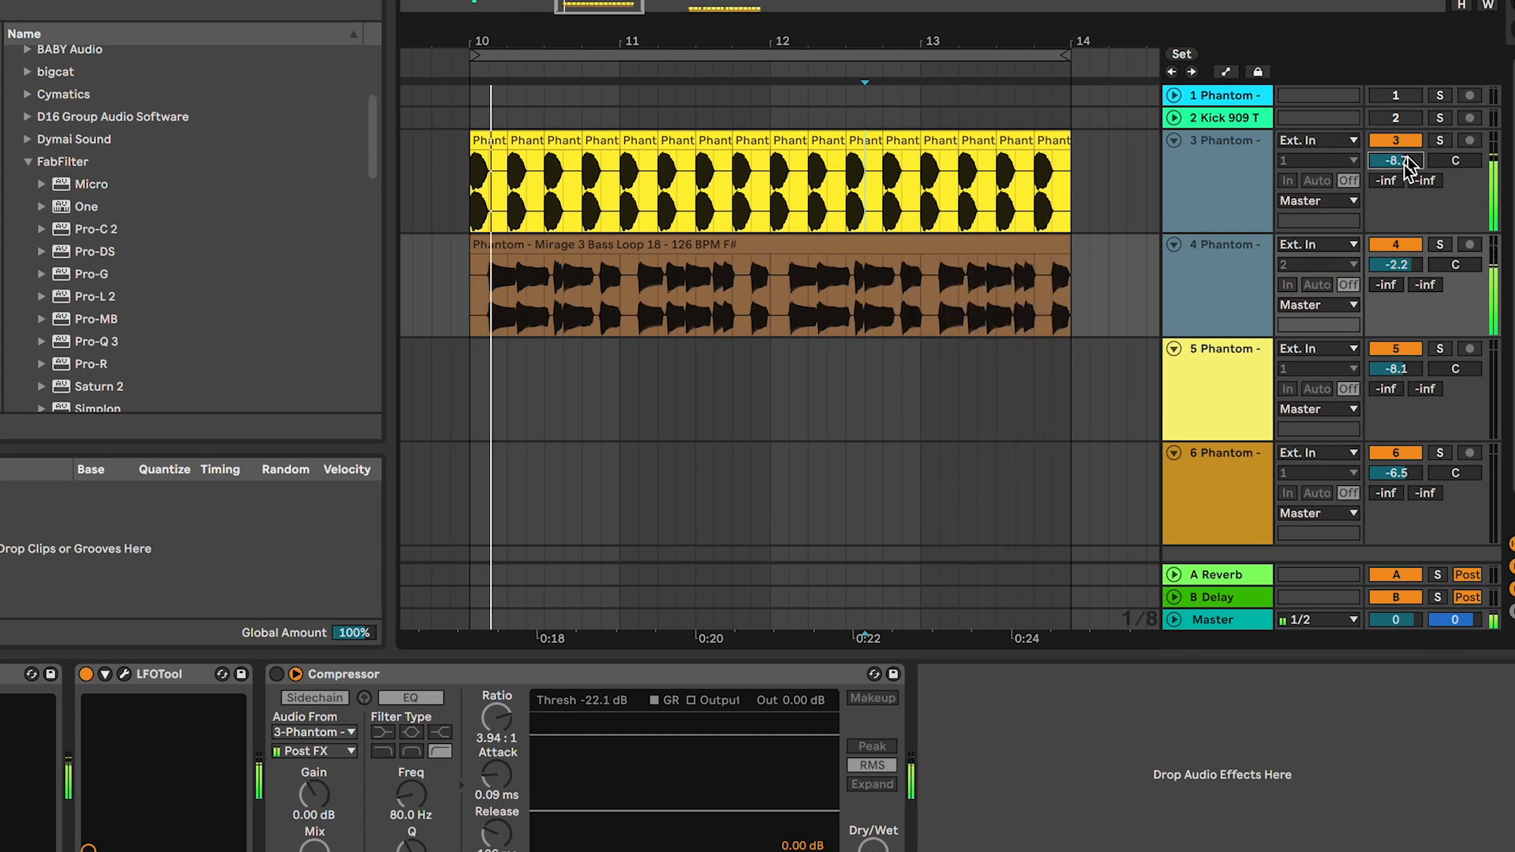
pyautogui.click(1234, 621)
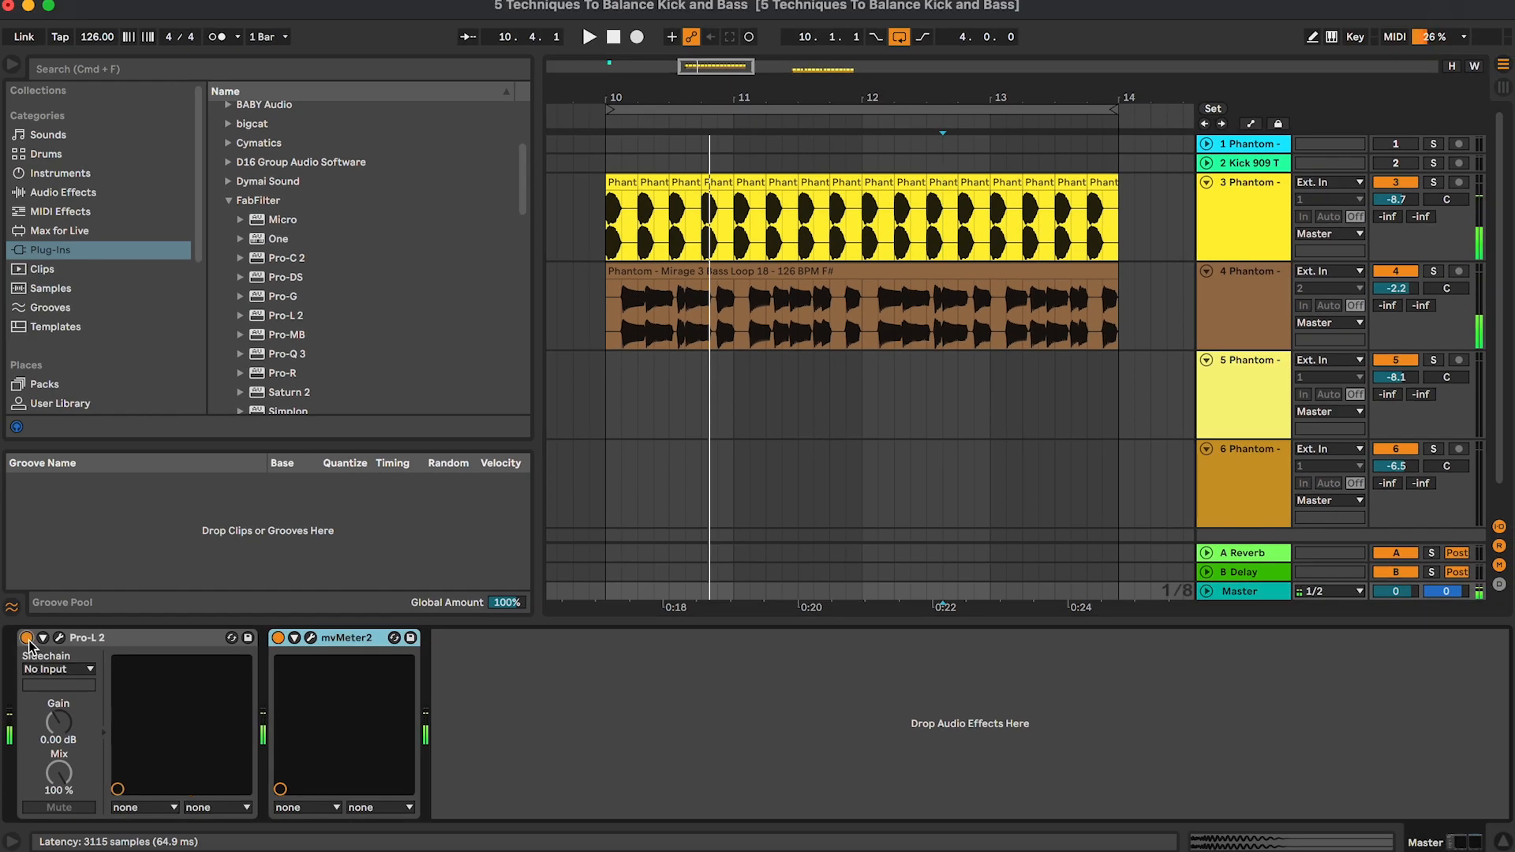
# - Lower the kick and bass tracks together to -12.7 dB and -6.2 dB, and briefly show mvMeter2 on the Master before closing it
pyautogui.click(1250, 217)
pyautogui.keyDown('shift'); pyautogui.click(1251, 302); pyautogui.keyUp('shift')
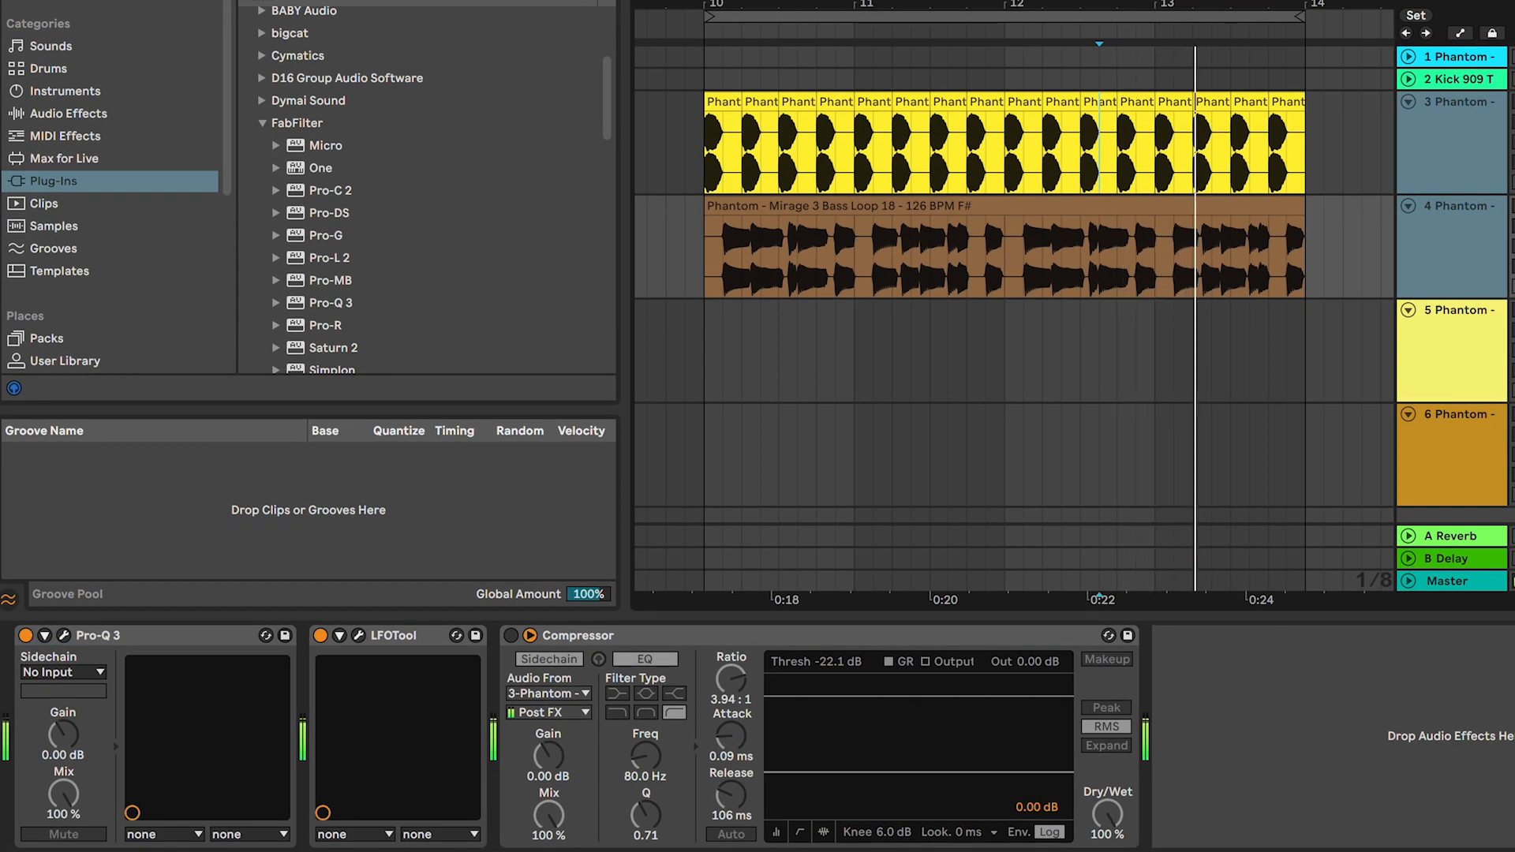
pyautogui.click(1459, 178)
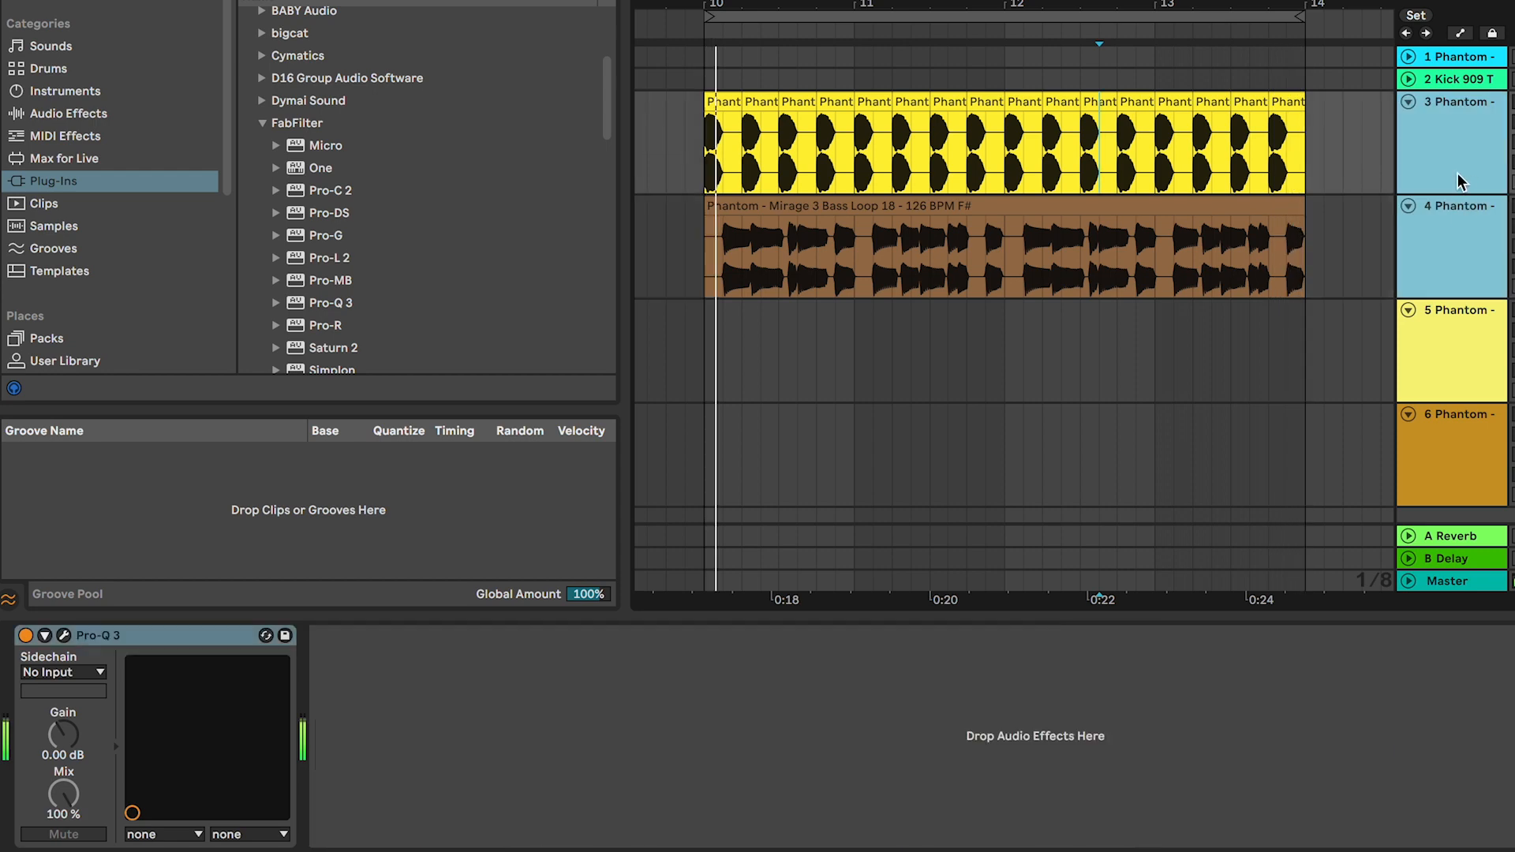
pyautogui.click(1458, 258)
pyautogui.click(1420, 581)
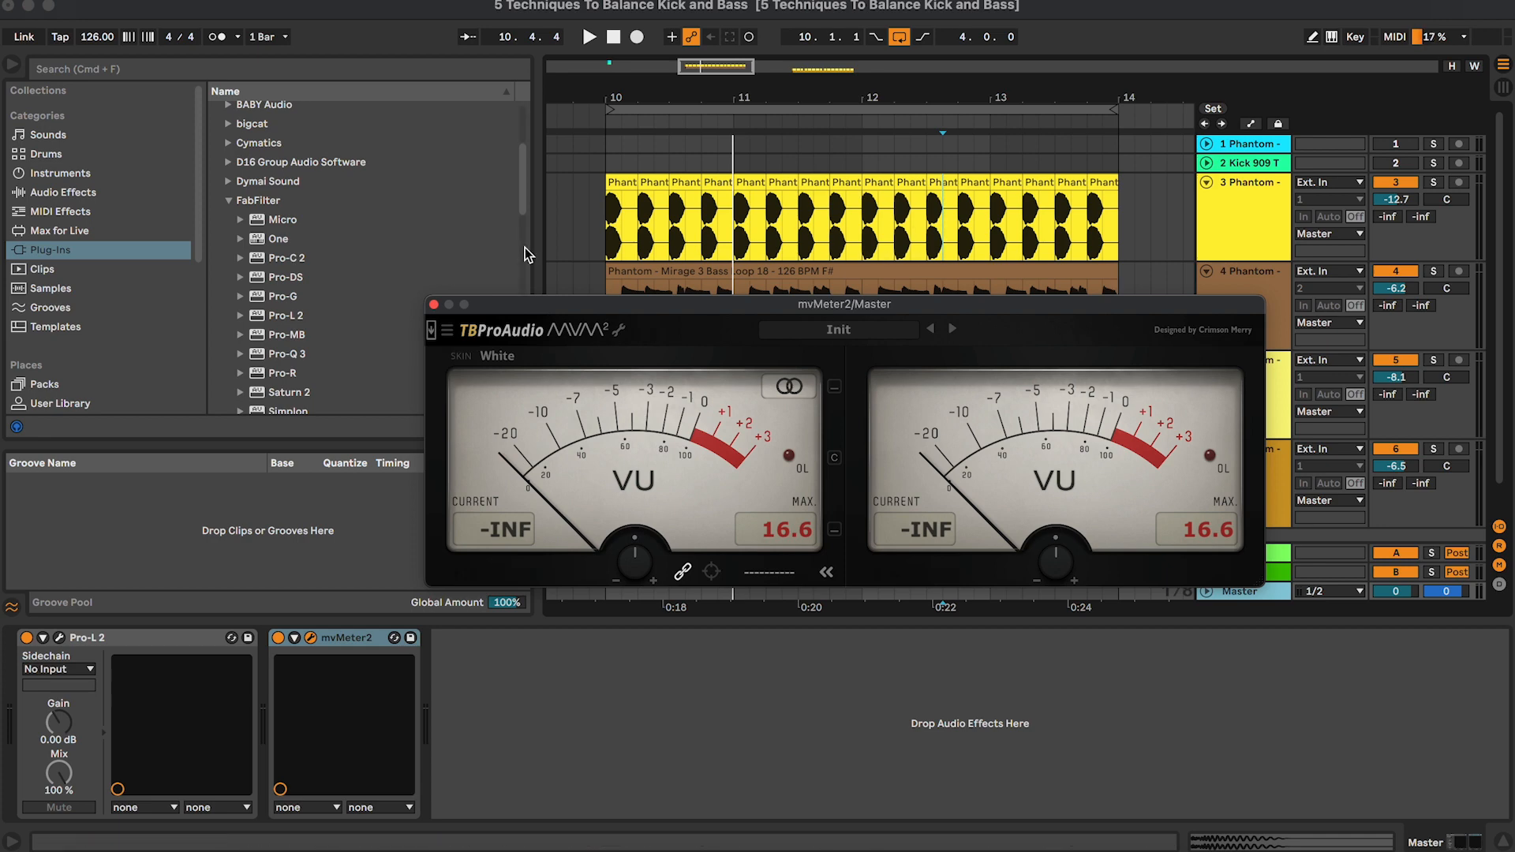
pyautogui.click(434, 305)
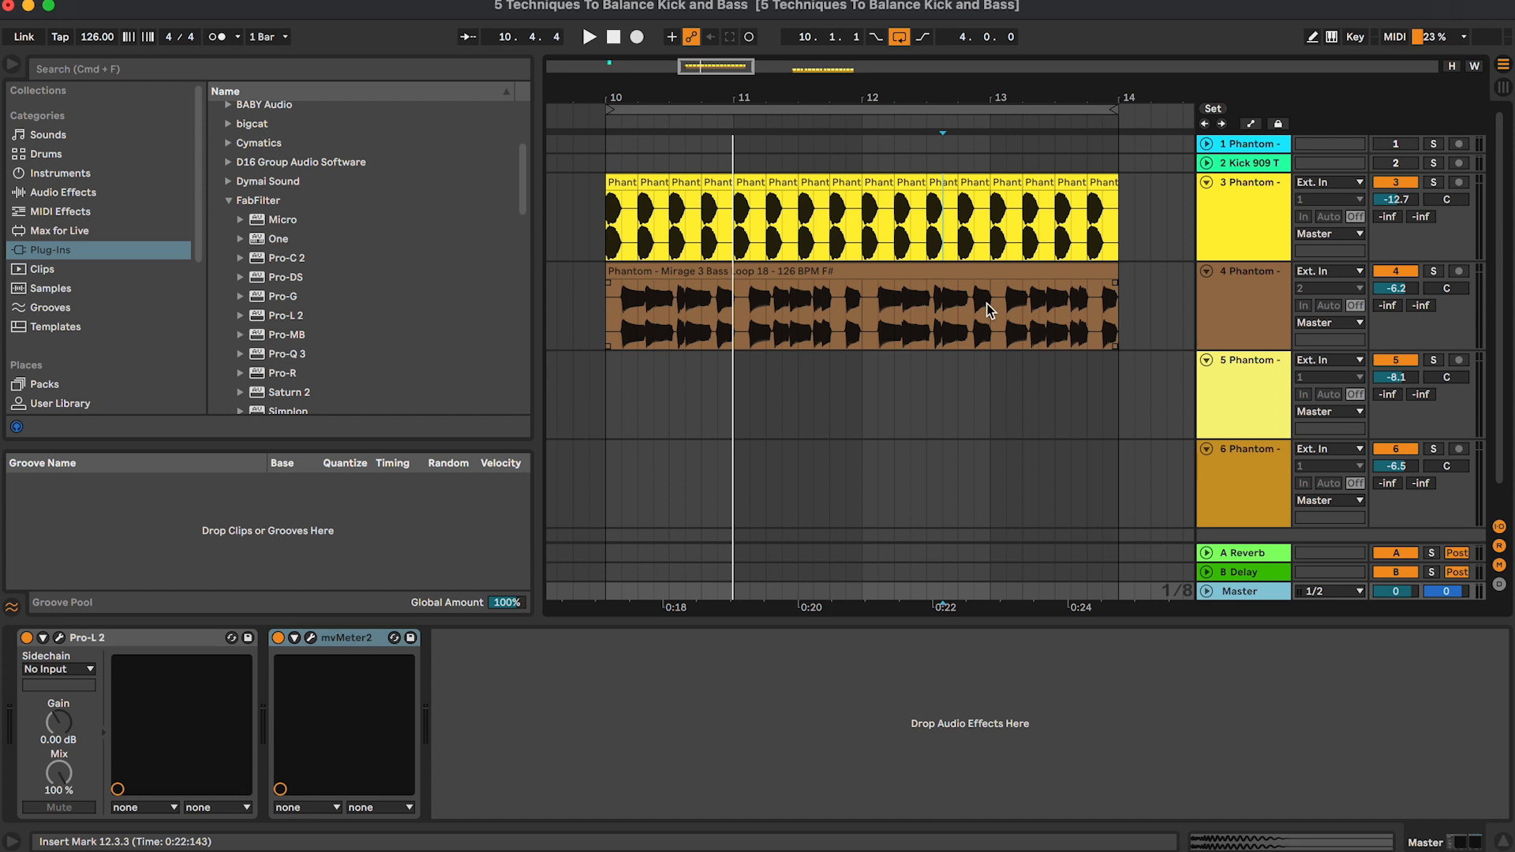